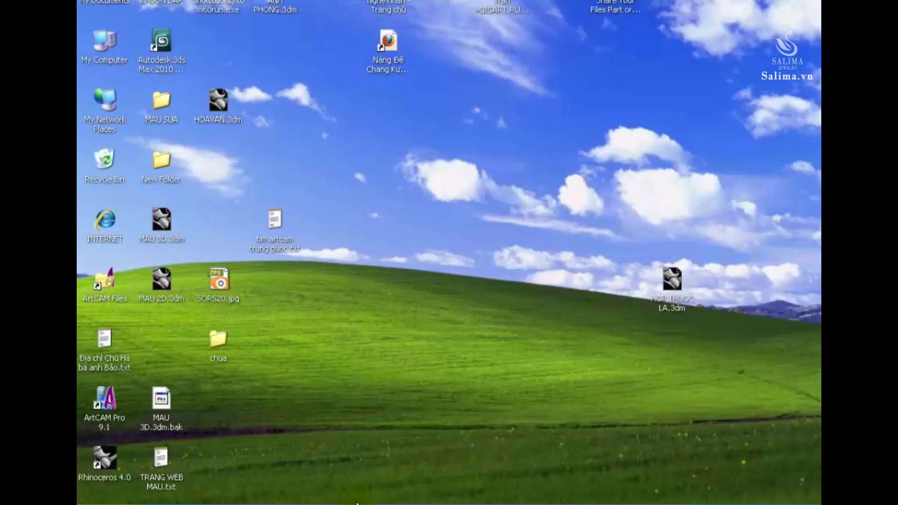
- Launch Rhinoceros 4.0 from its Windows XP desktop shortcut
double_click(111, 472)
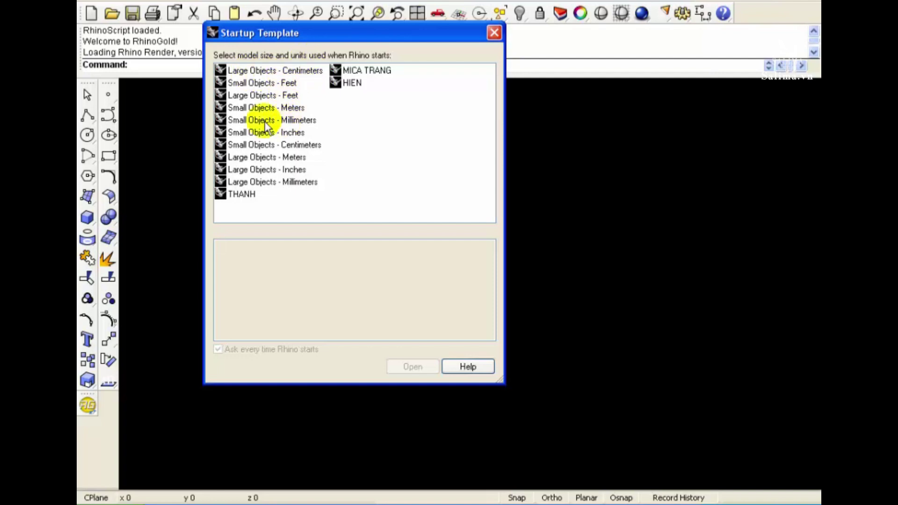
- Open the Small Objects - Meters template, then start a new model from Small Objects - Millimeters
left_click(260, 108)
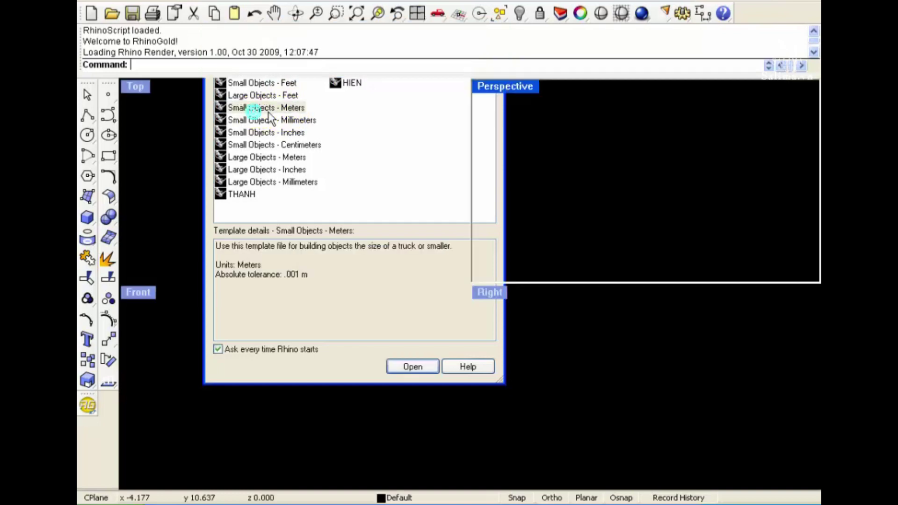
double_click(301, 112)
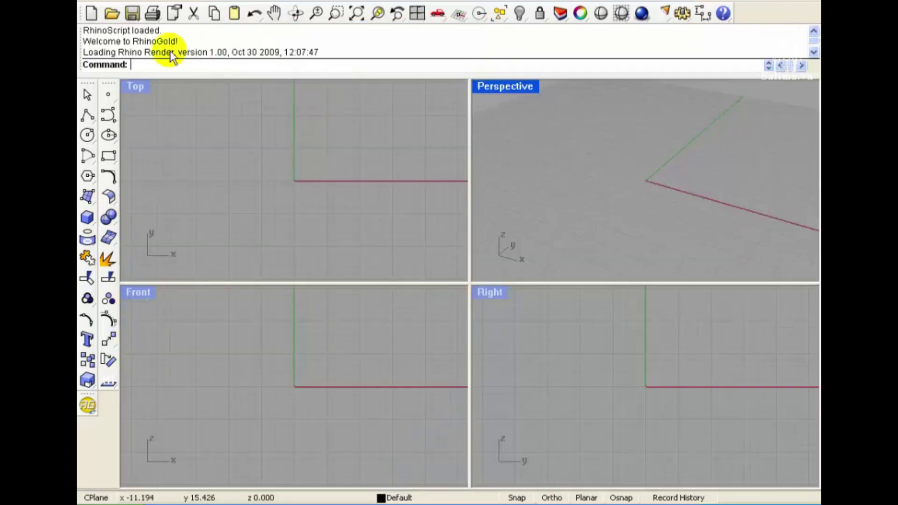
left_click(93, 3)
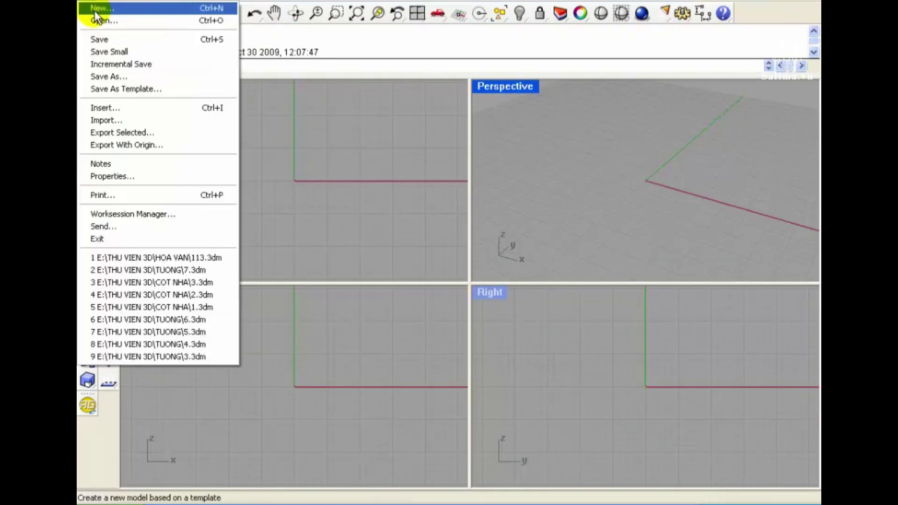
left_click(96, 7)
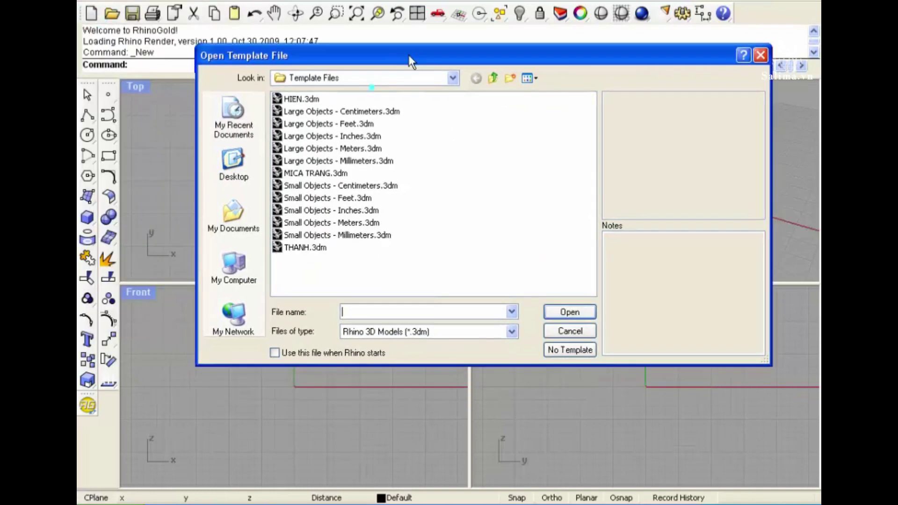
left_click_drag(373, 93, 422, 37)
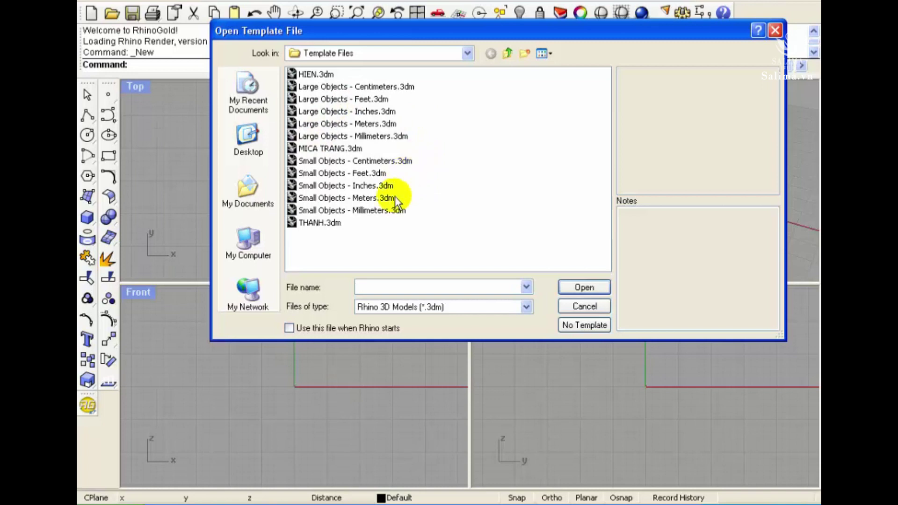
left_click(378, 213)
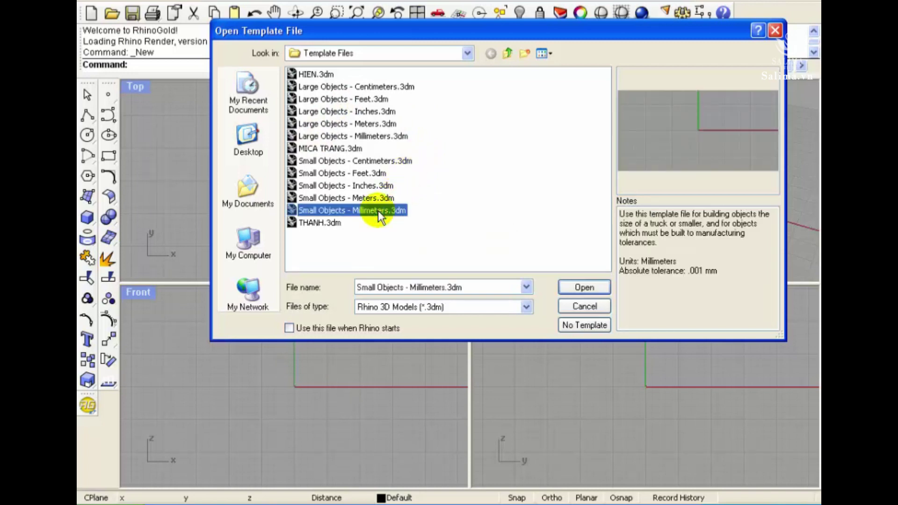
double_click(378, 212)
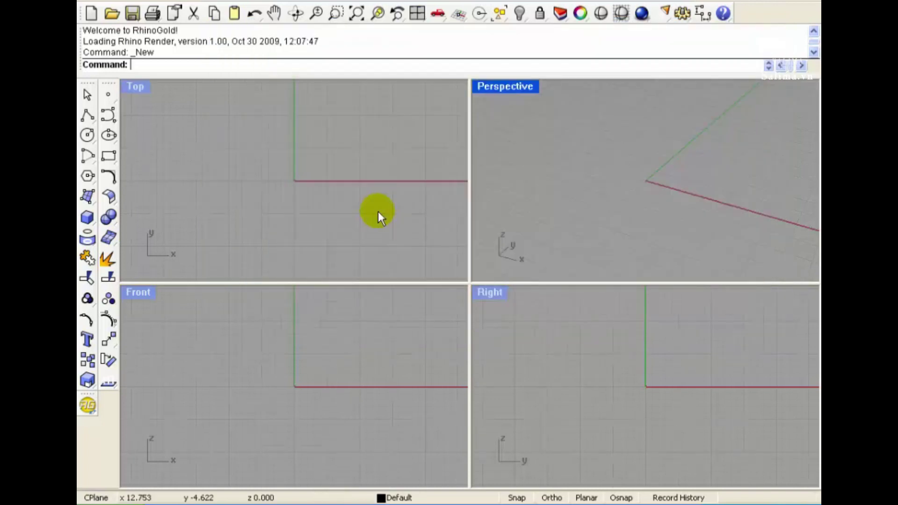
- Activate the Top, Front, Right and Perspective viewports in turn
left_click(447, 123)
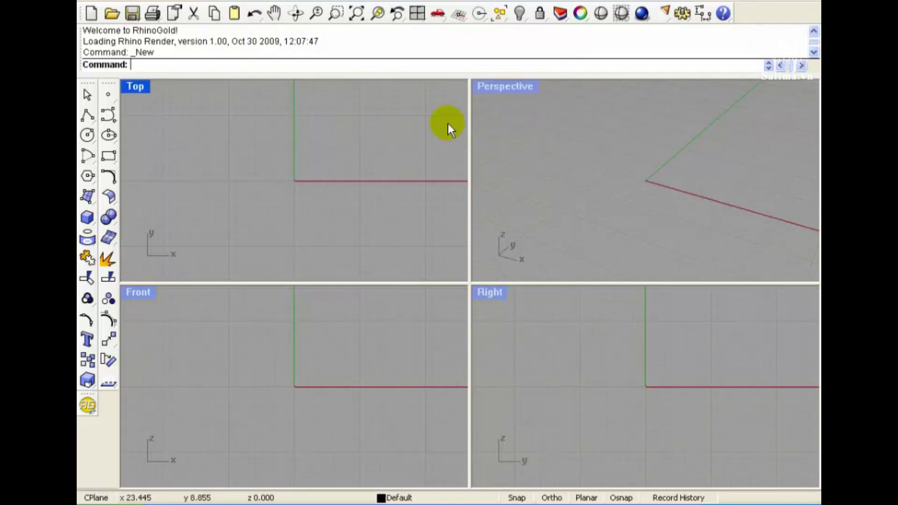
left_click(180, 149)
left_click(389, 345)
left_click(607, 346)
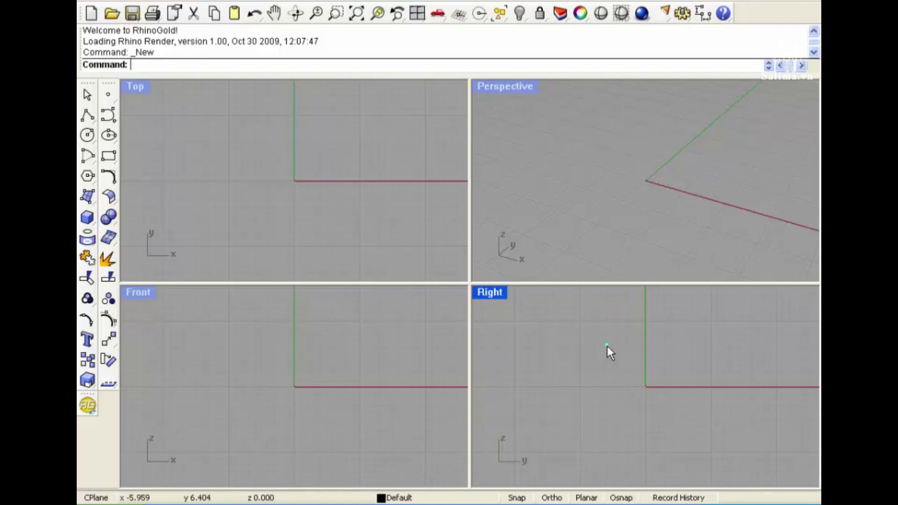
left_click(609, 186)
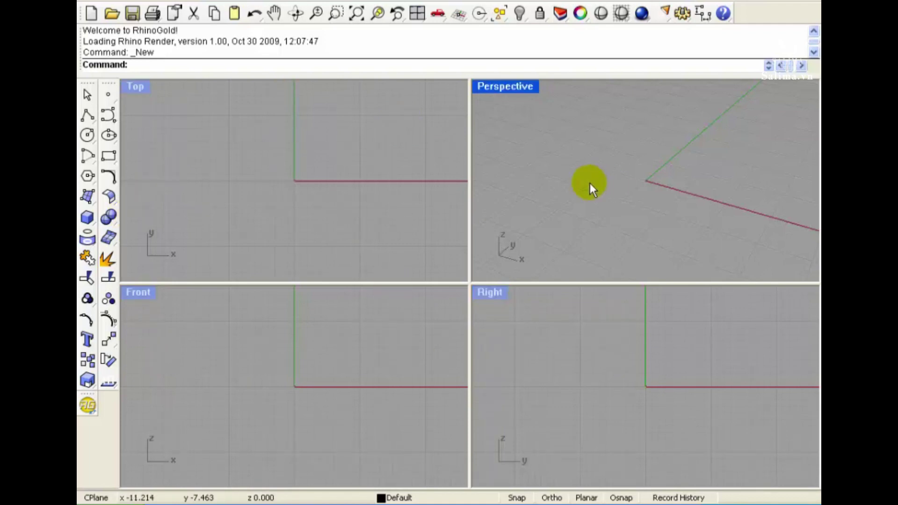
left_click(136, 86)
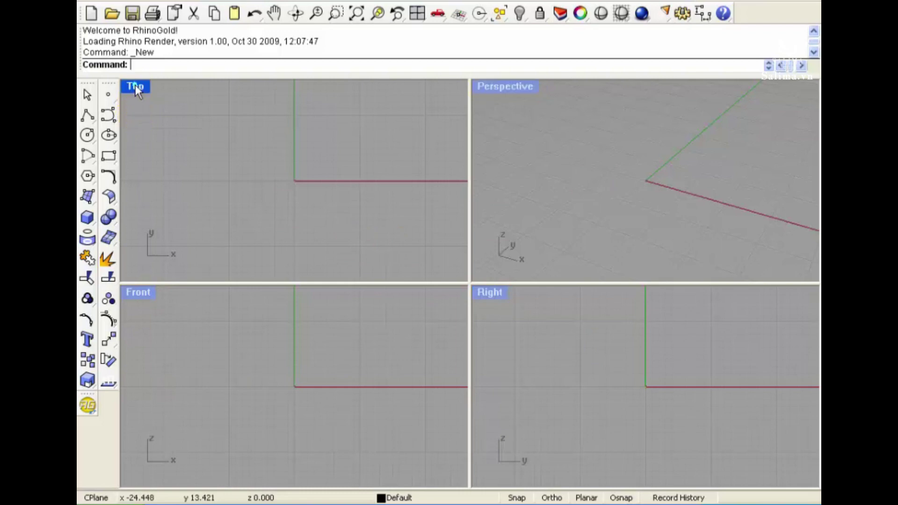
left_click(138, 291)
left_click(495, 293)
left_click(322, 197)
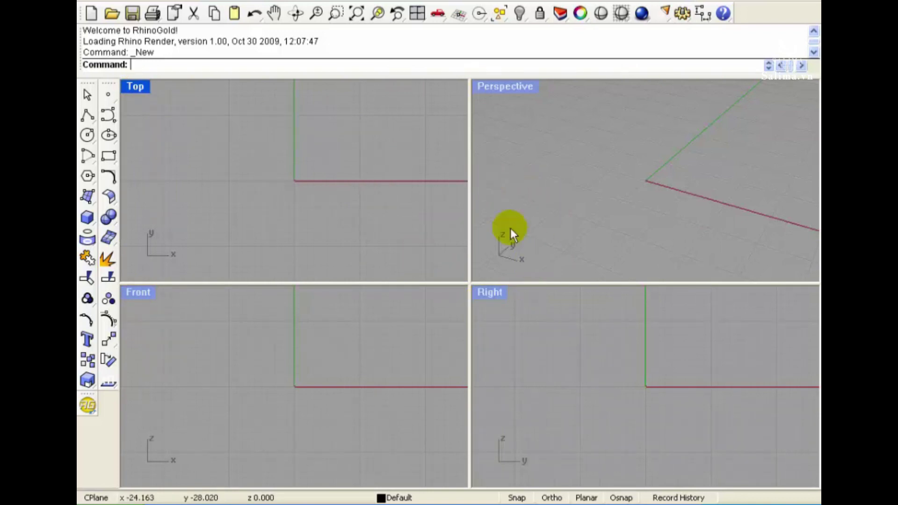
- Maximize the Top viewport, restore the four-view layout, then maximize Top again
double_click(142, 88)
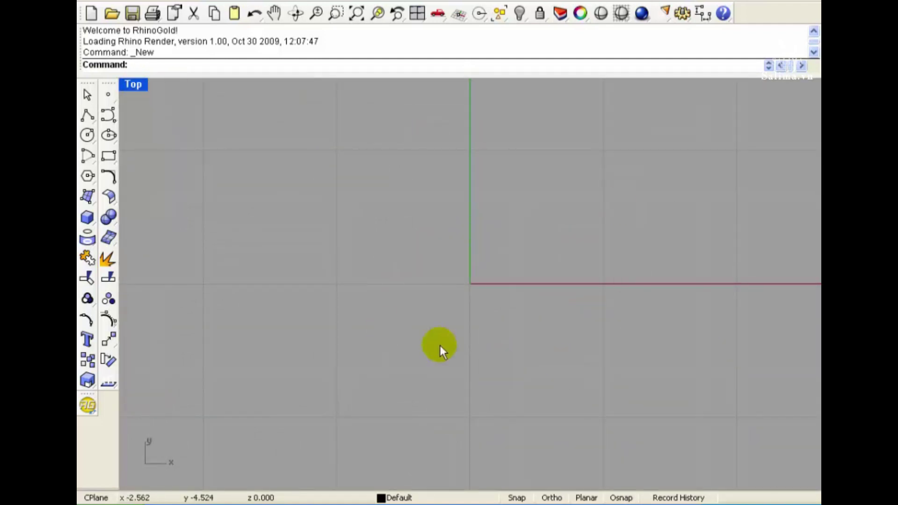
double_click(134, 89)
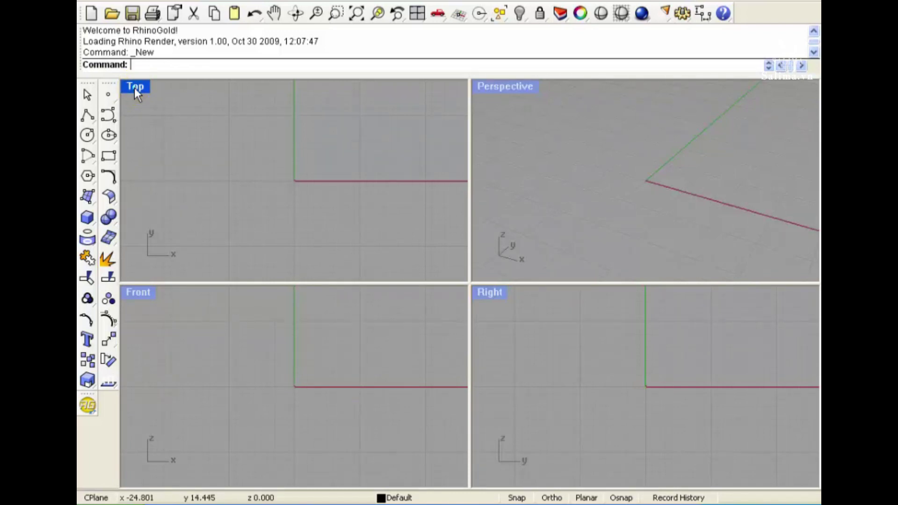
double_click(134, 88)
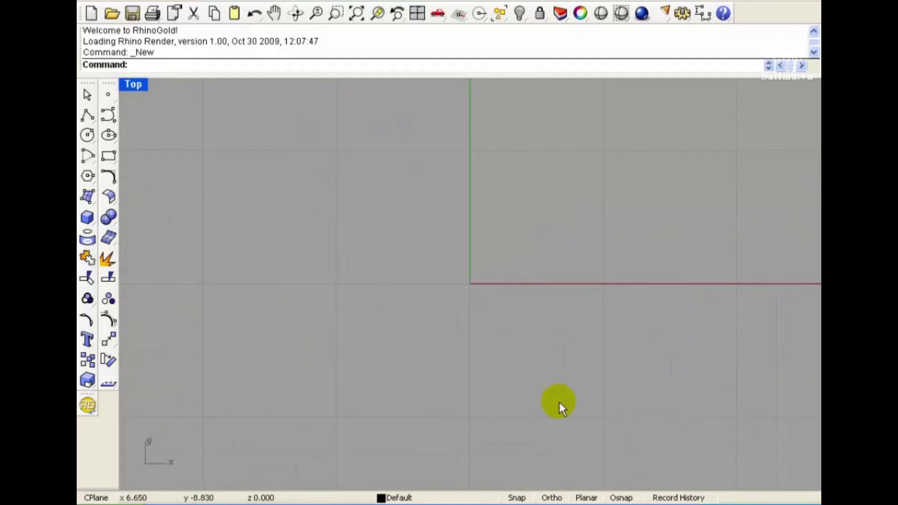
- Float the Osnap panel as a narrow single column and dock the command area below the Top view
left_click(619, 498)
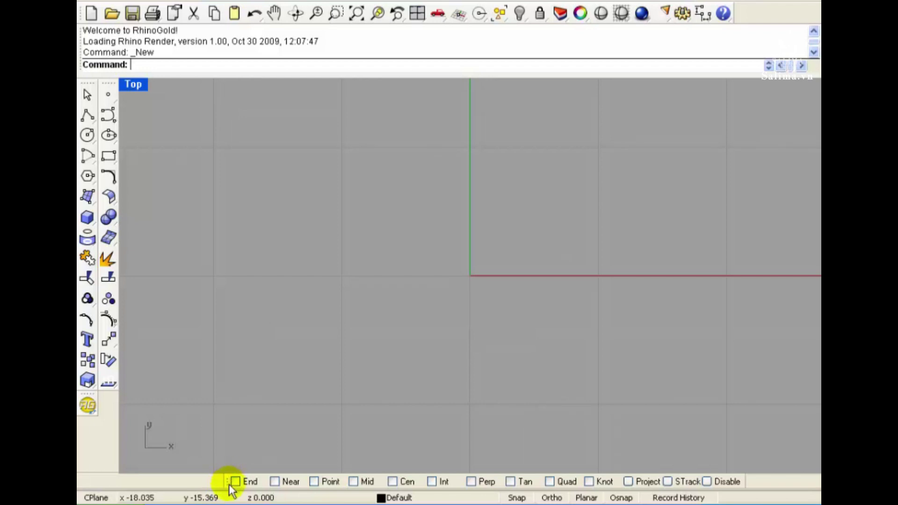
left_click_drag(228, 490, 615, 256)
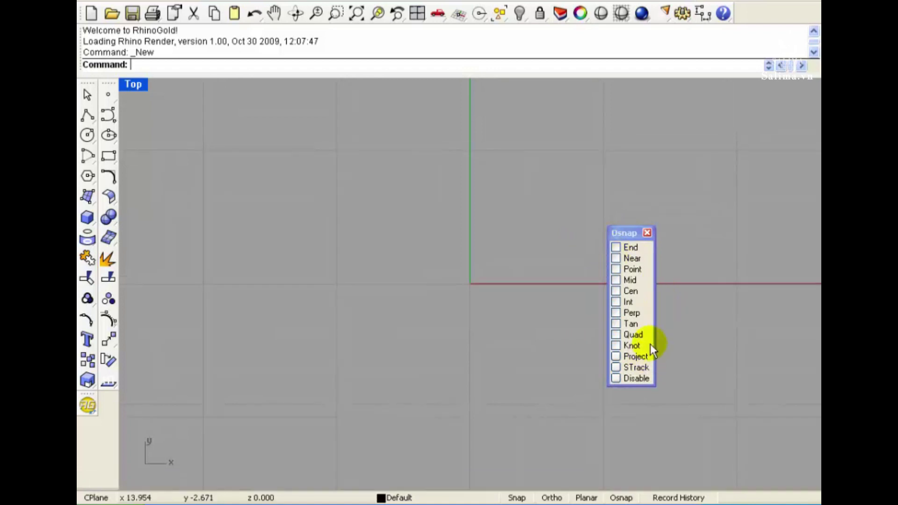
left_click_drag(653, 340, 807, 270)
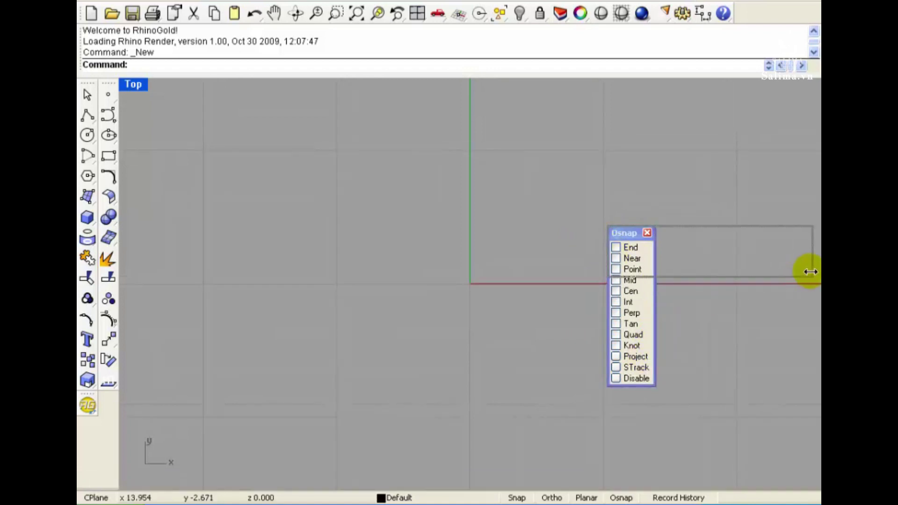
left_click_drag(723, 234, 711, 234)
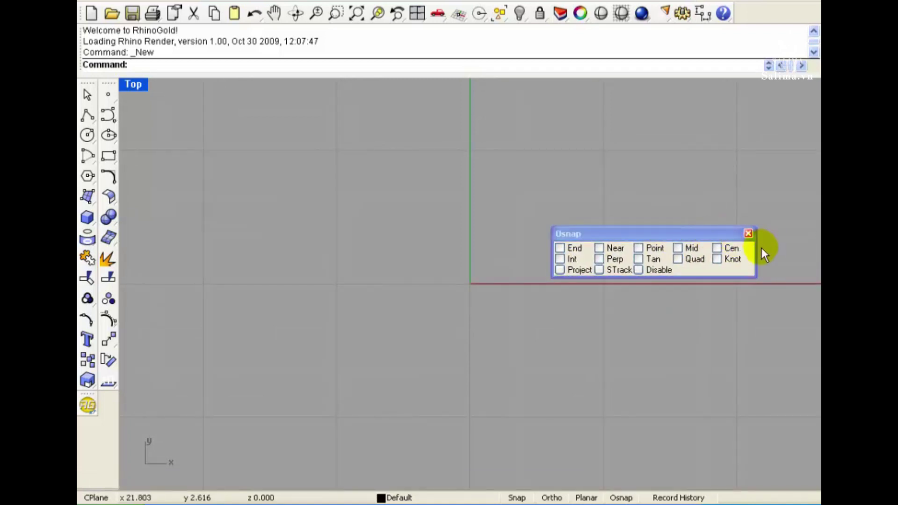
mouse_move(758, 251)
left_mouse_down()
mouse_move(599, 252)
mouse_move(788, 236)
left_mouse_up()
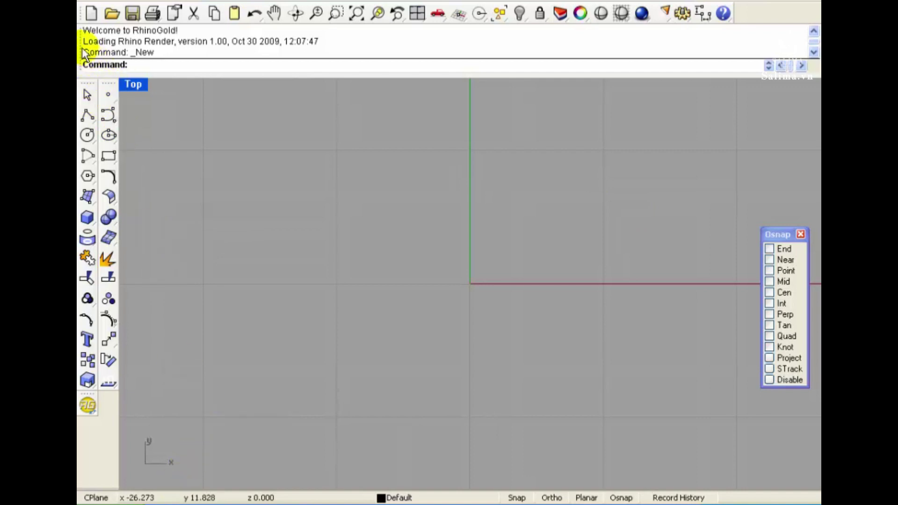
mouse_move(83, 53)
left_mouse_down()
mouse_move(114, 375)
mouse_move(89, 479)
left_mouse_up()
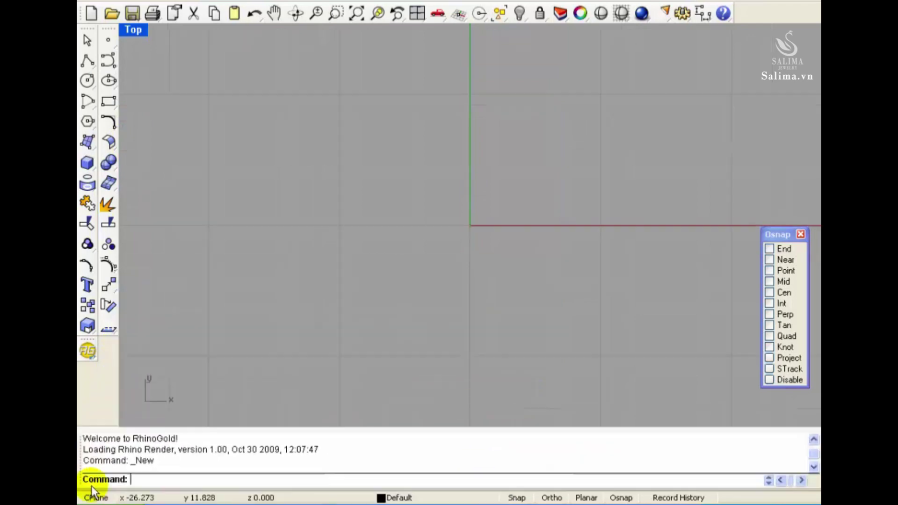
left_click(290, 348)
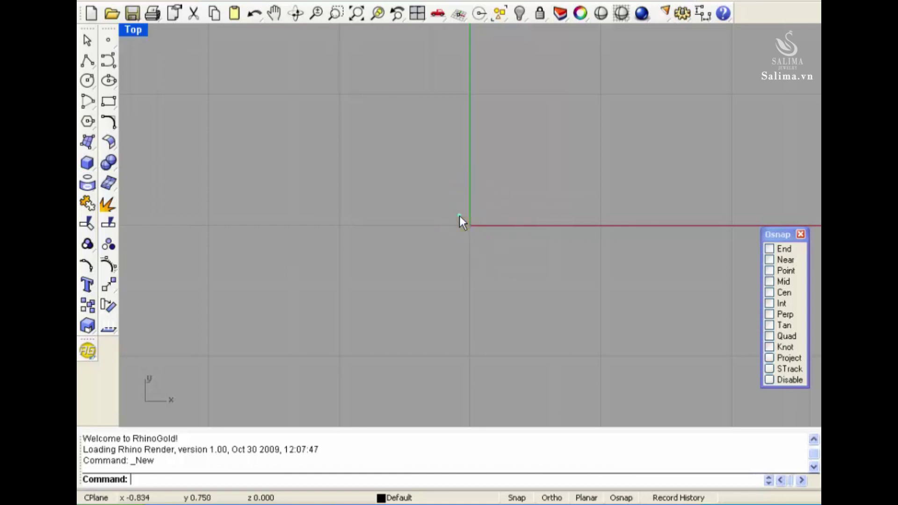
left_click(487, 236)
left_click_drag(483, 237, 475, 226)
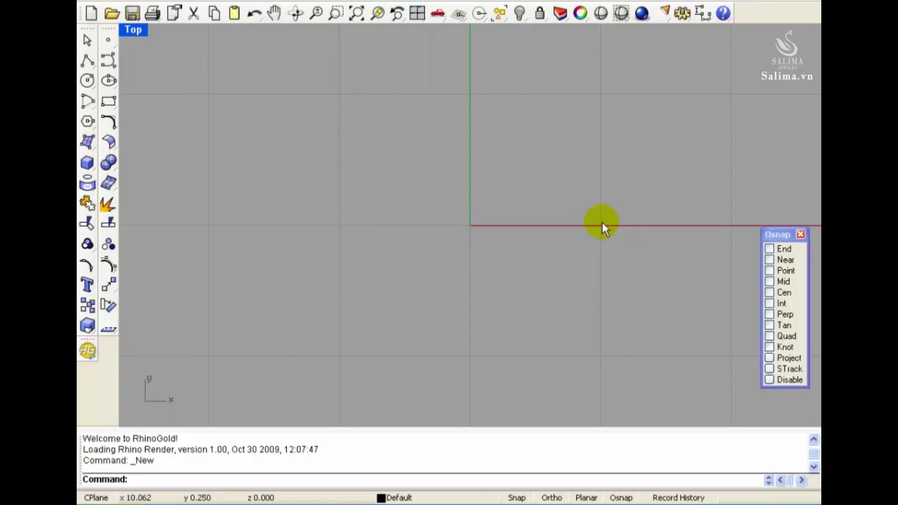
- Turn on grid Snap and zoom the Top viewport in and out with the mouse wheel
left_click(516, 498)
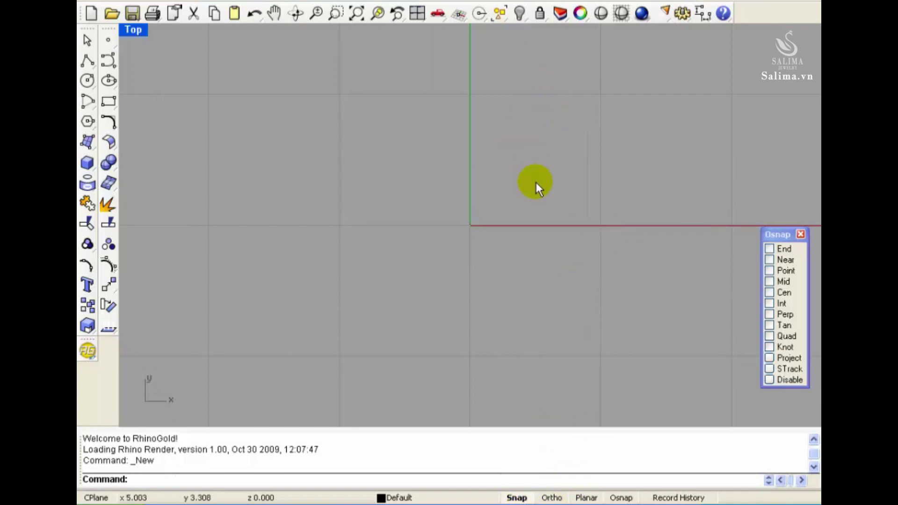
scroll(536, 182, "up", 2)
scroll(536, 183, "up", 1)
scroll(536, 183, "up", 2)
scroll(536, 182, "down", 3)
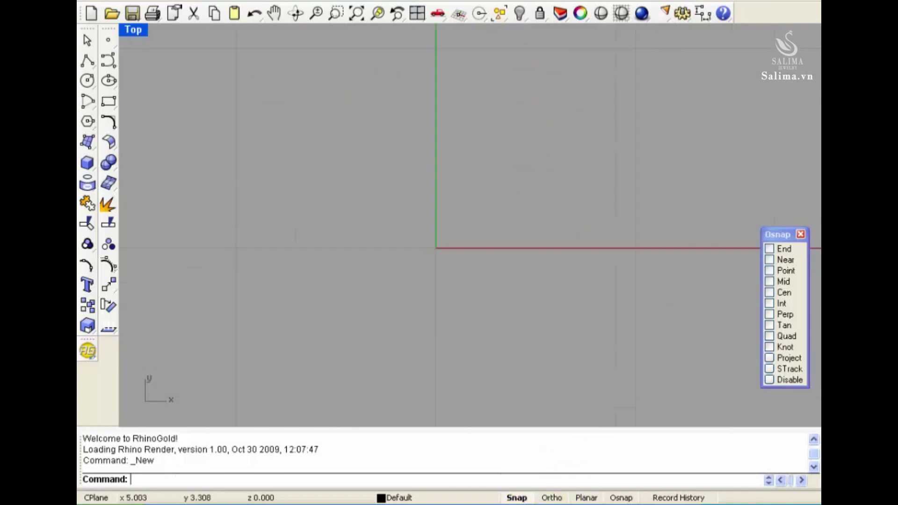
scroll(535, 182, "up", 1)
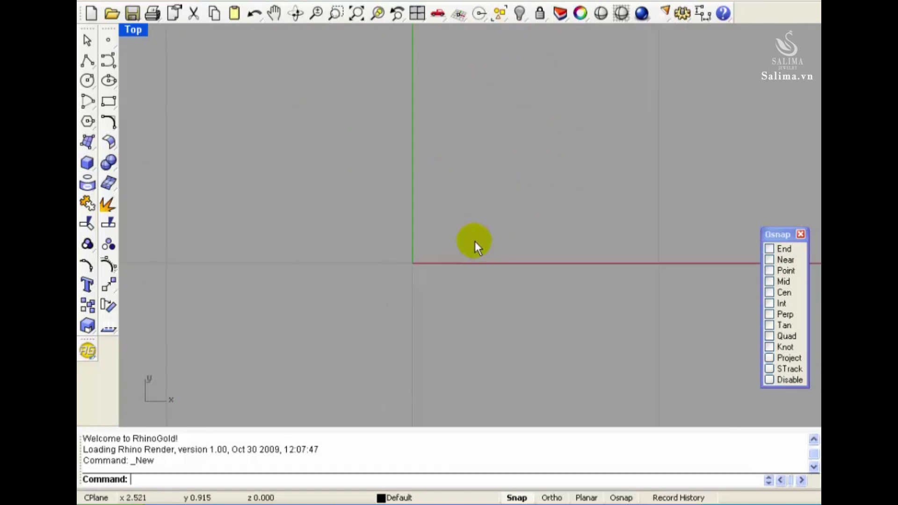
scroll(475, 241, "up", 4)
scroll(475, 241, "down", 2)
scroll(477, 240, "down", 2)
scroll(486, 234, "down", 3)
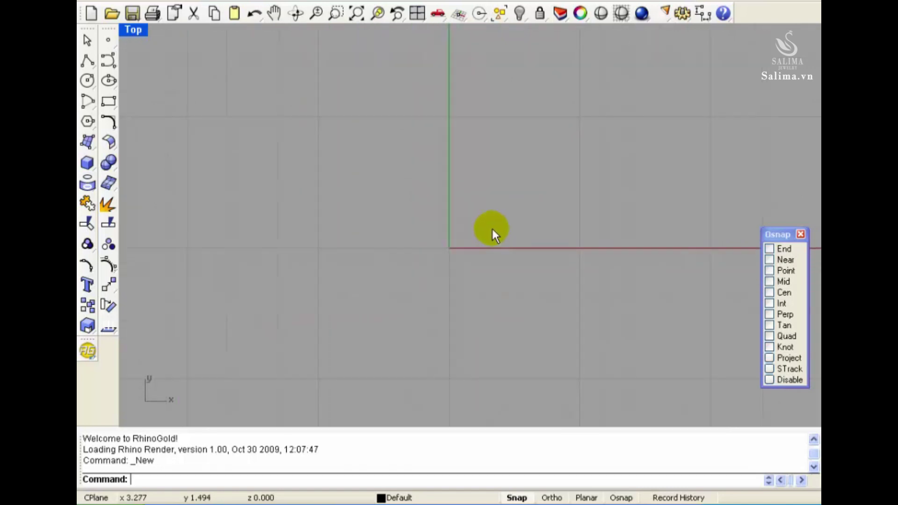
scroll(538, 215, "up", 1)
scroll(524, 217, "up", 1)
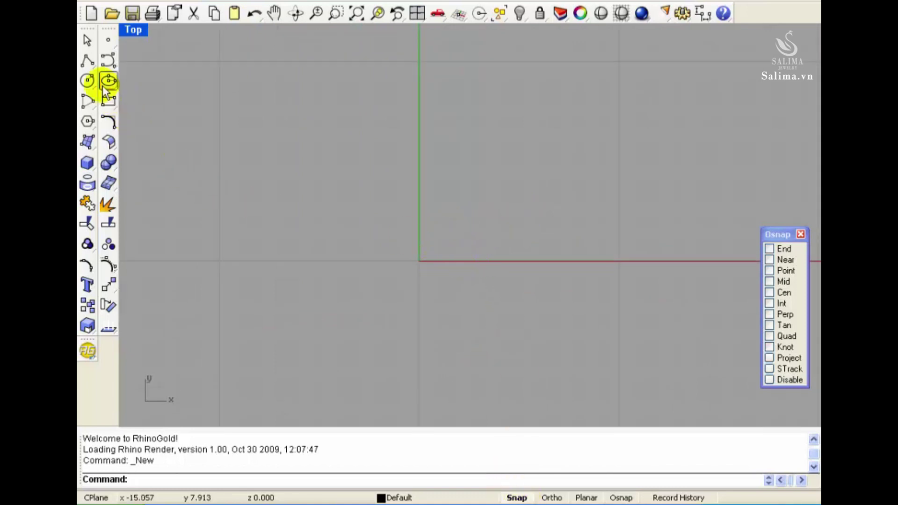
- Start a polyline with a short diagonal rise and the first square-wave steps above the origin
left_click(91, 63)
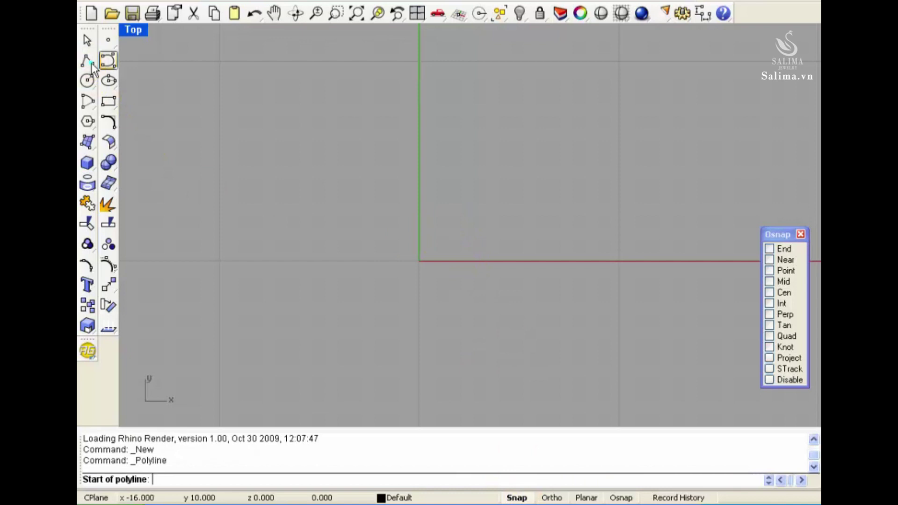
left_click(449, 218)
left_click(479, 201)
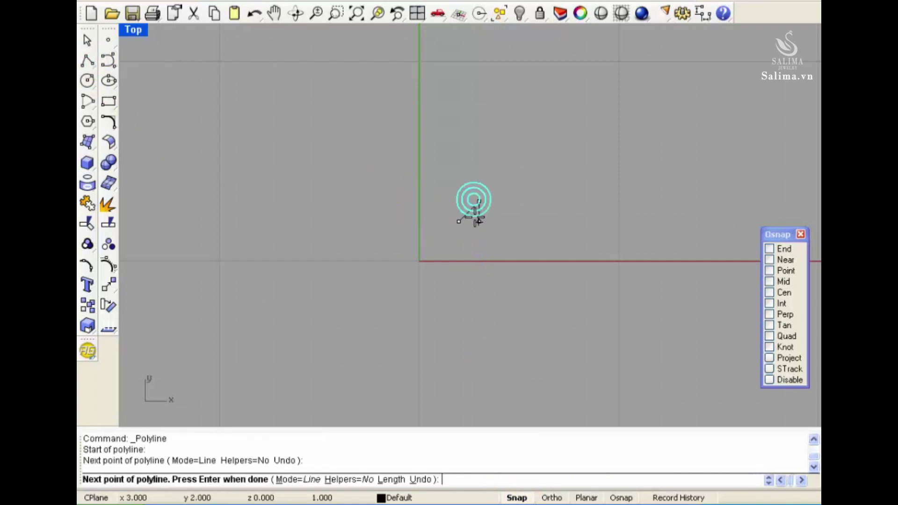
left_click(479, 221)
left_click(498, 222)
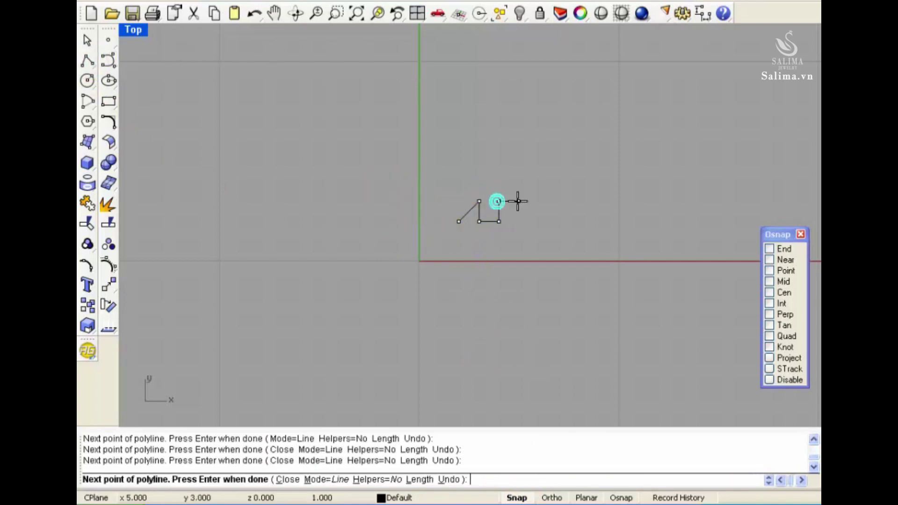
left_click(498, 201)
left_click(518, 221)
- Continue the square wave rightward with grid-snapped corners and finish the polyline
left_click(539, 221)
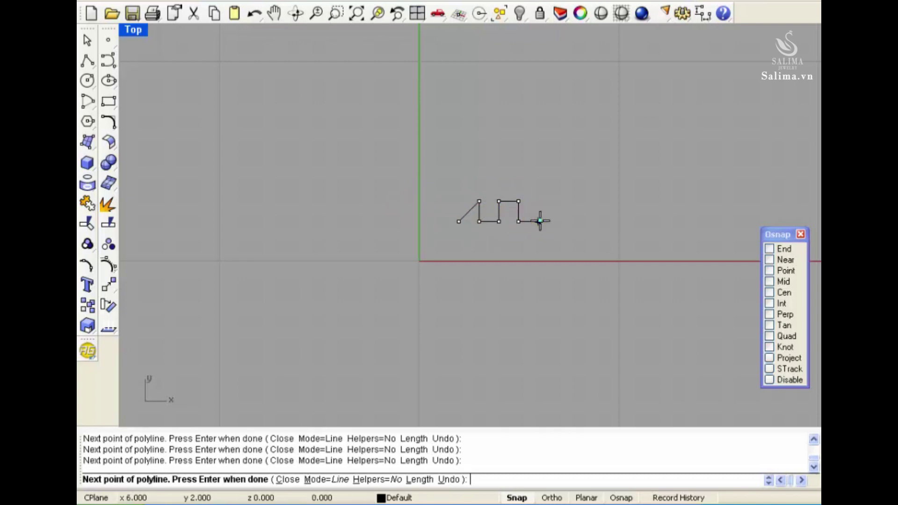
left_click(538, 201)
left_click(558, 221)
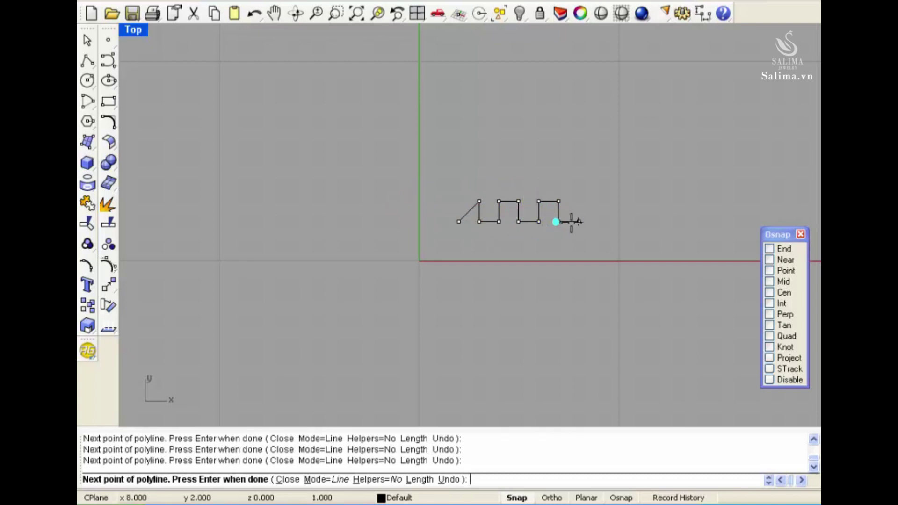
left_click(578, 201)
left_click(597, 201)
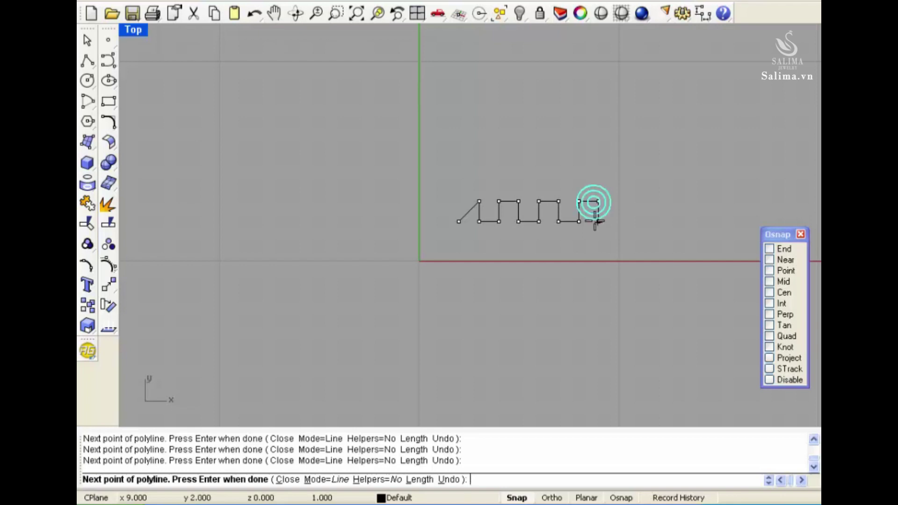
left_click(595, 222)
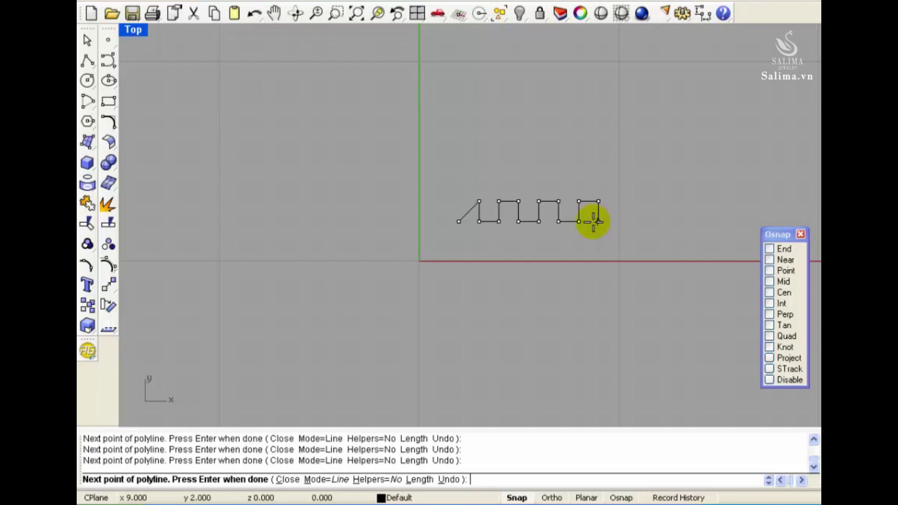
key("Return")
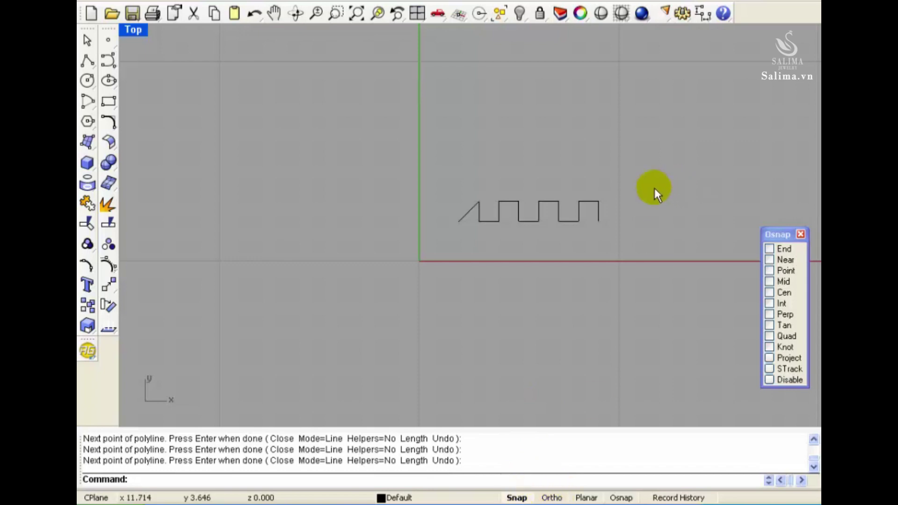
- Switch grid Snap off and Ortho on
left_click(516, 498)
left_click(557, 499)
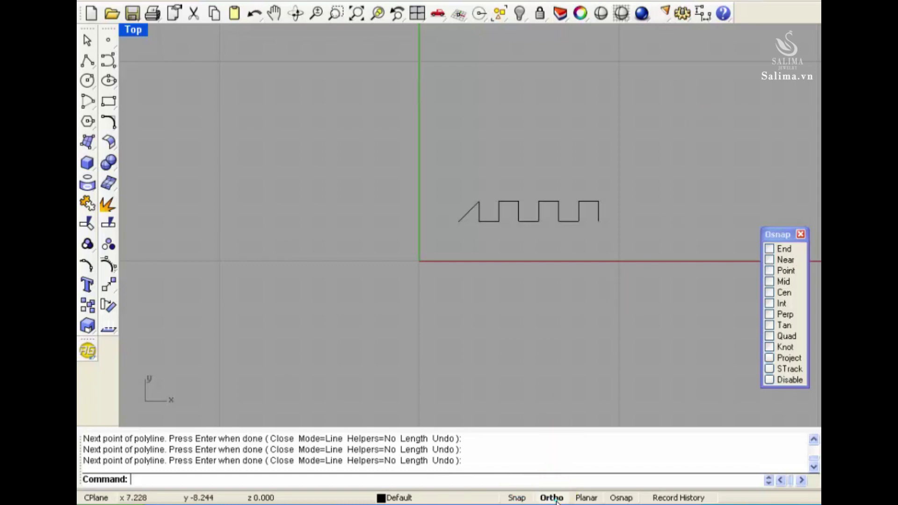
left_click(556, 500)
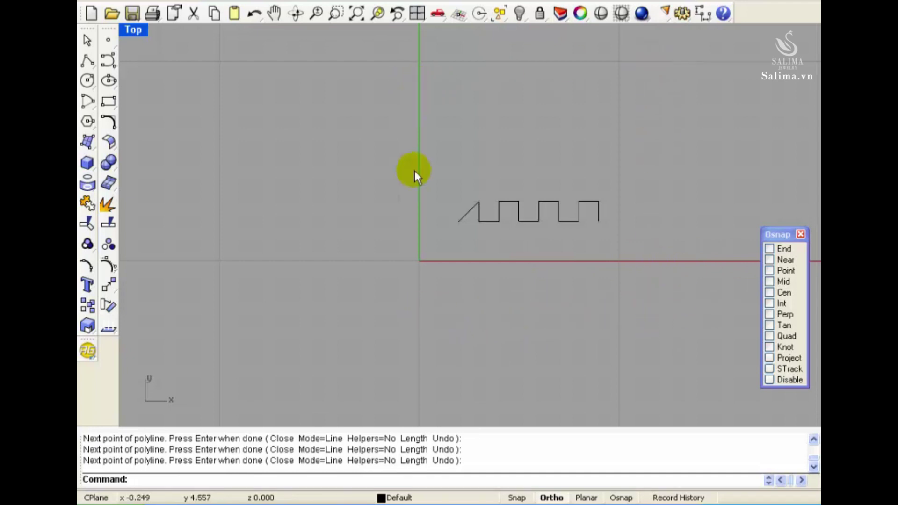
- Start a second polyline with Ortho: bottom edge, right side, top edge, and a drop above the wave
left_click(95, 66)
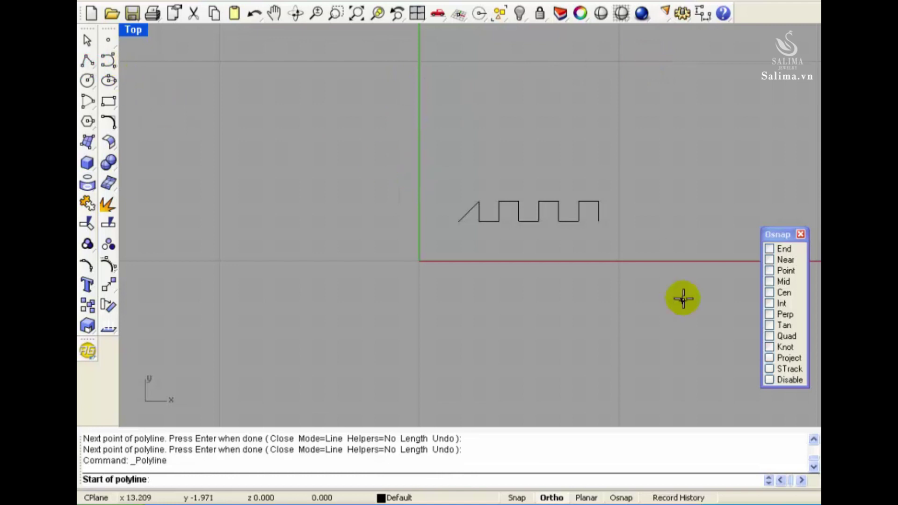
left_click(446, 336)
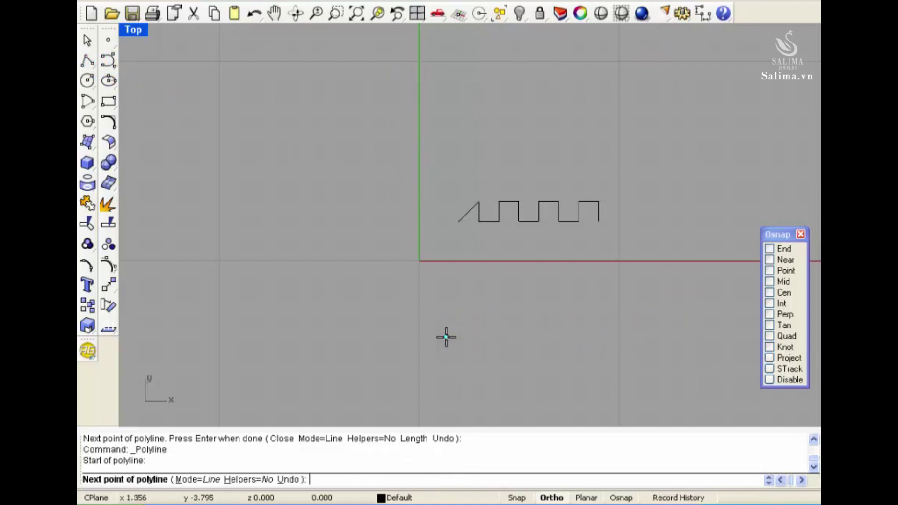
left_click(678, 336)
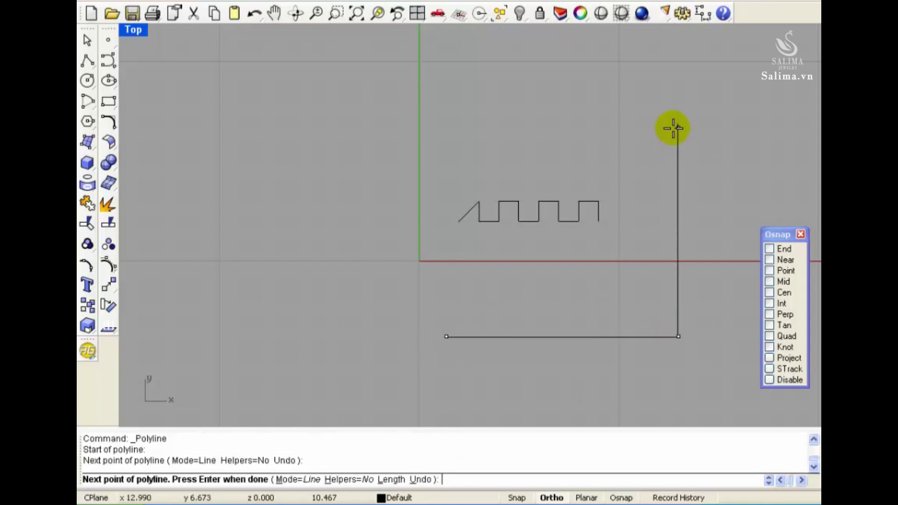
left_click(673, 128)
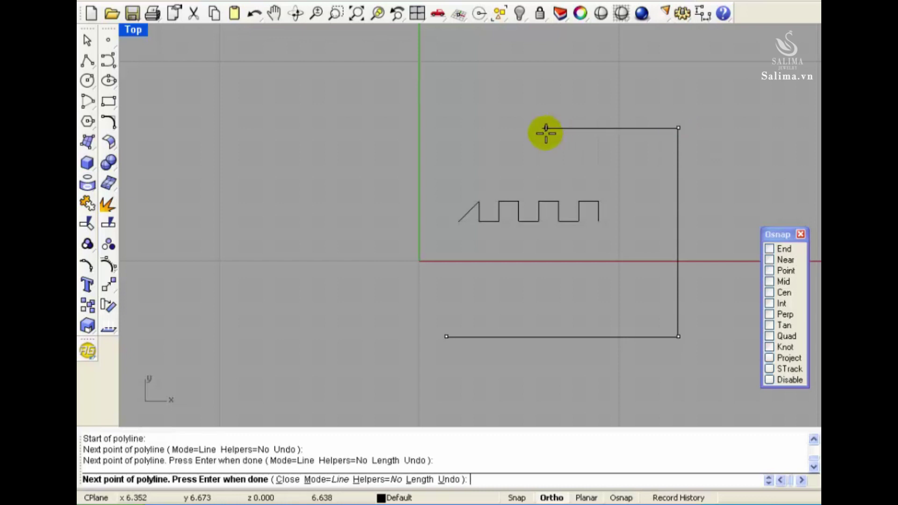
left_click(531, 132)
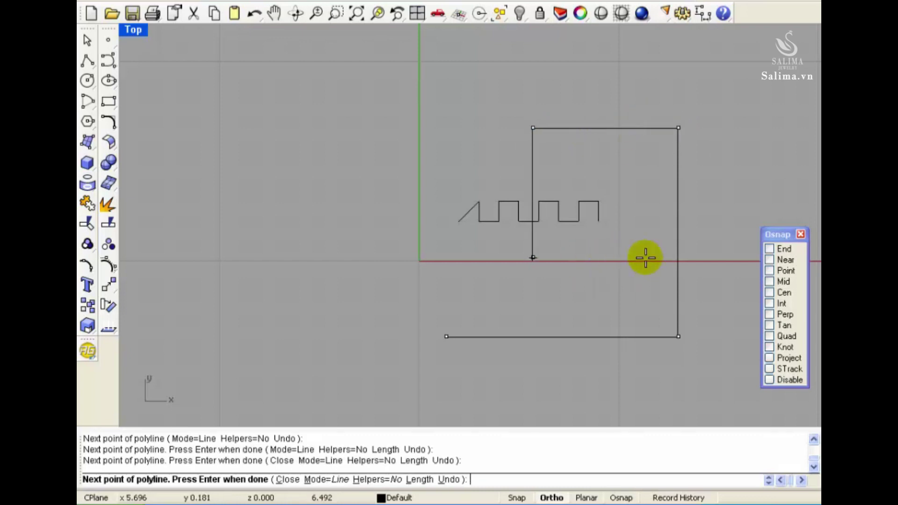
left_click(532, 187)
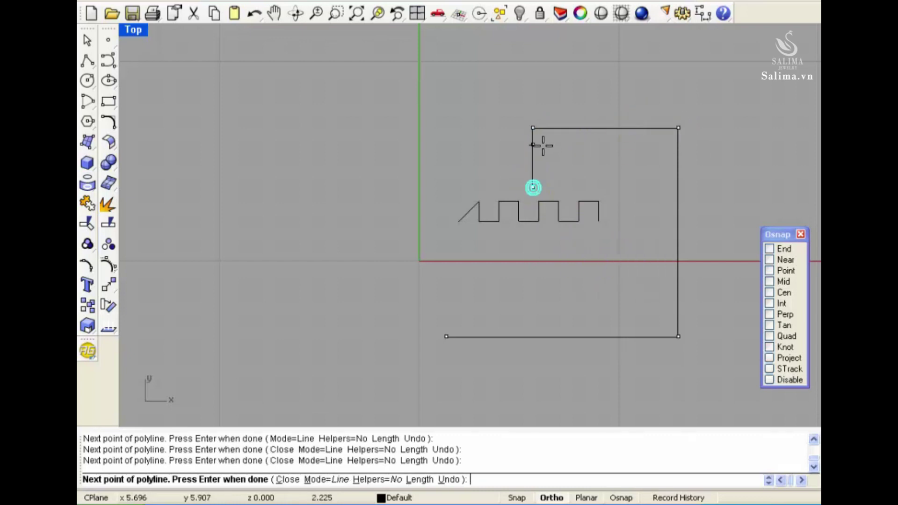
left_click(419, 139)
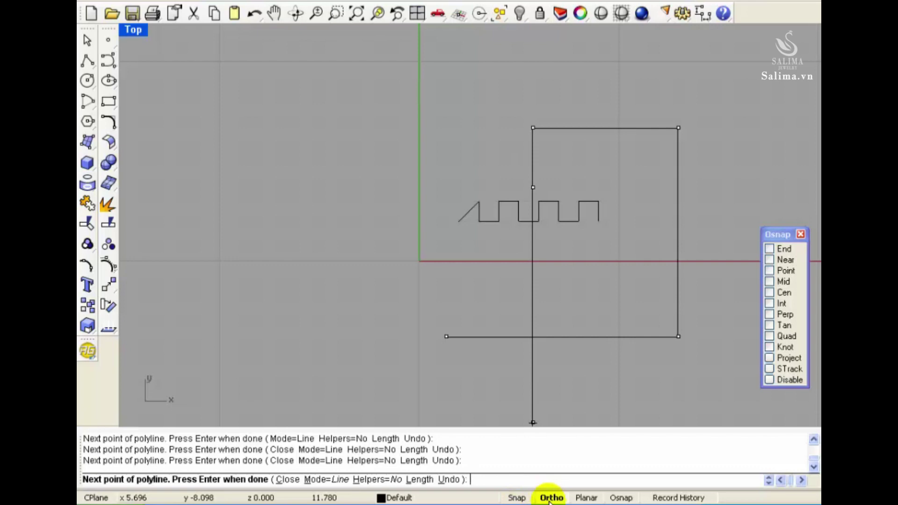
- With Ortho off, add free-angled zigzag vertices around the left and bottom of the frame
left_click(550, 497)
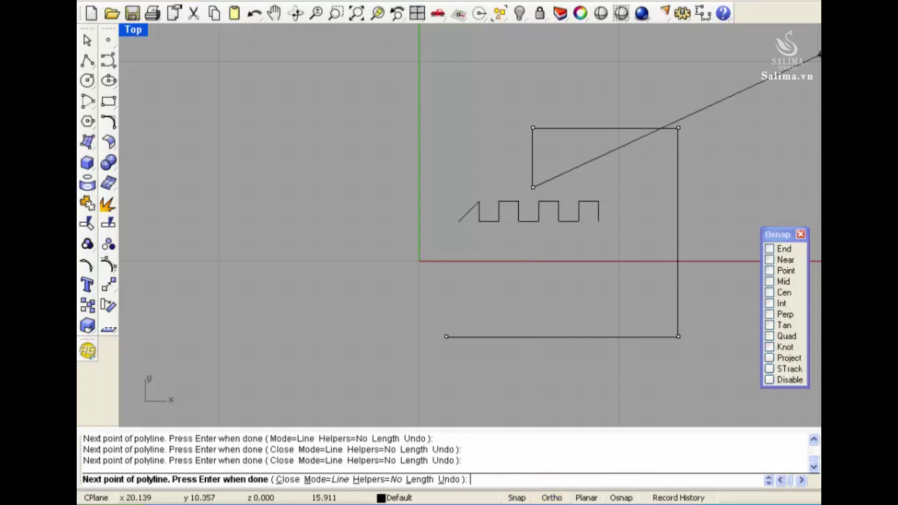
left_click(475, 126)
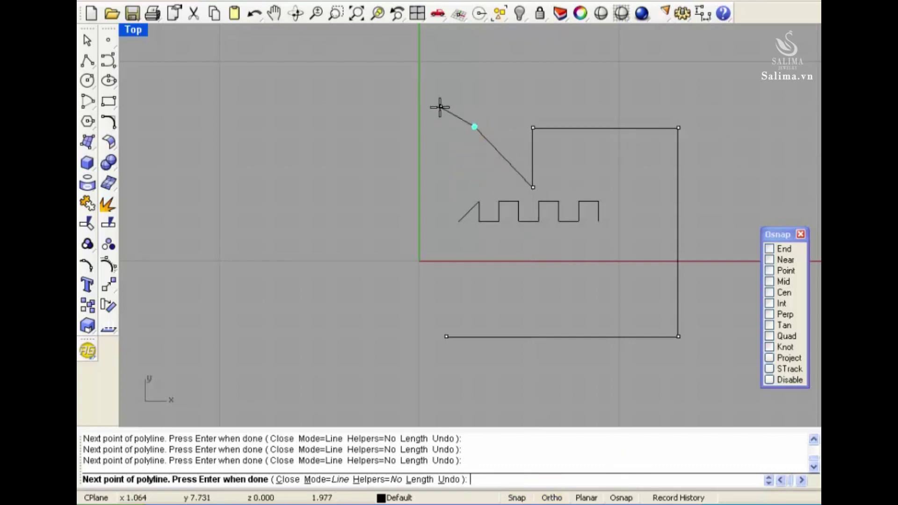
left_click(409, 132)
left_click(376, 176)
left_click(345, 216)
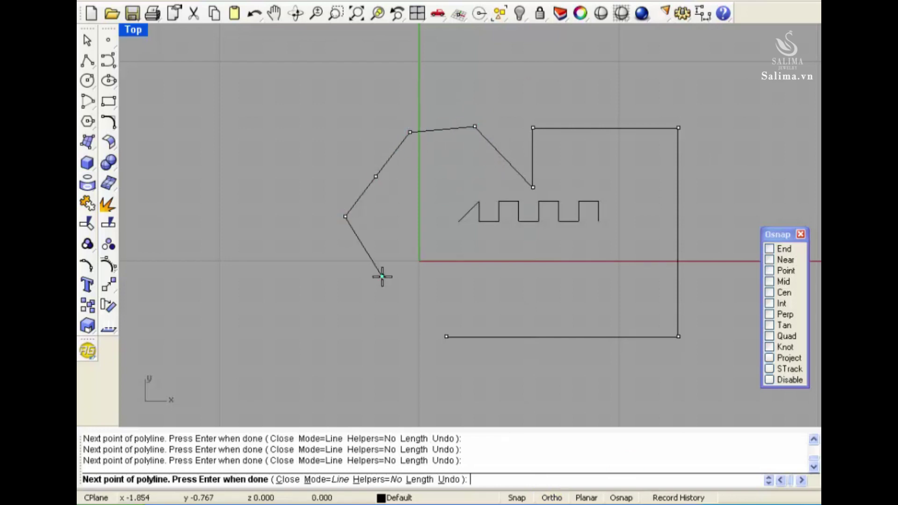
left_click(382, 276)
left_click(352, 302)
left_click(330, 324)
left_click(383, 351)
left_click(426, 306)
left_click(449, 372)
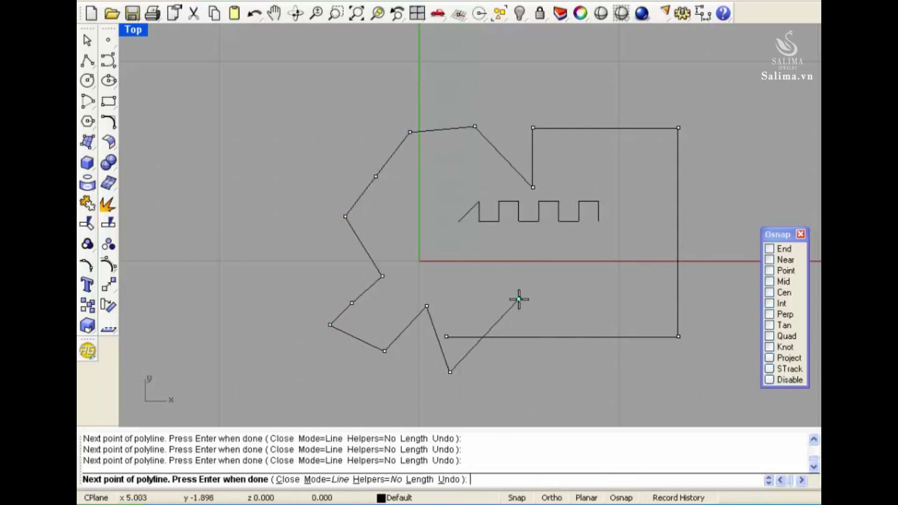
left_click(513, 299)
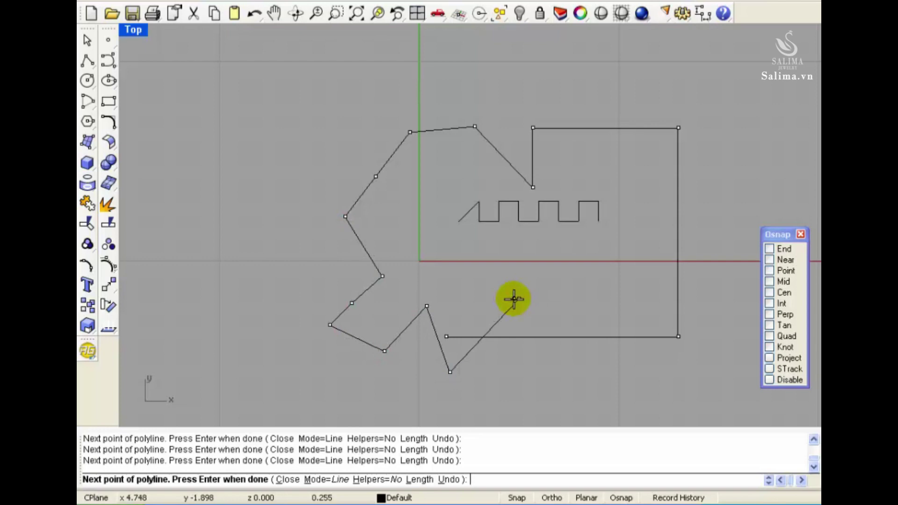
left_click(519, 298)
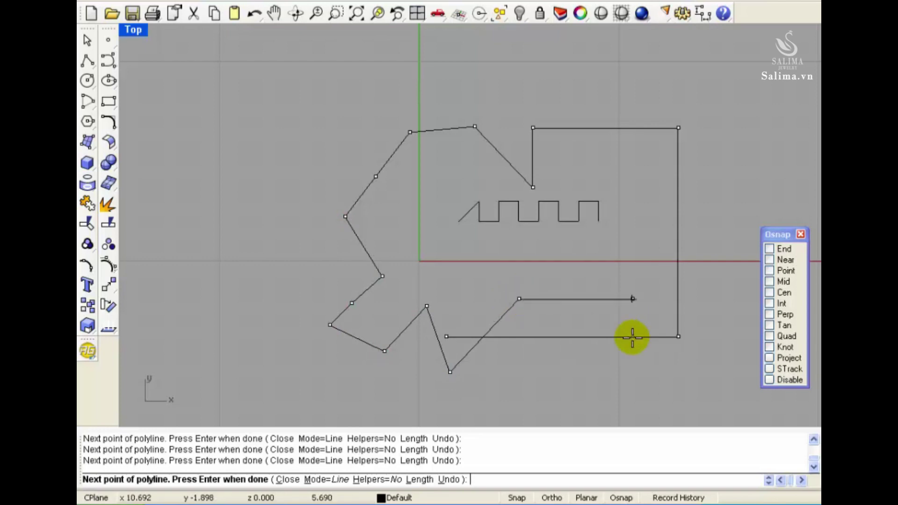
- Toggle Ortho and add right-angled stepped vertices inside the box beneath the wave
left_click(552, 497)
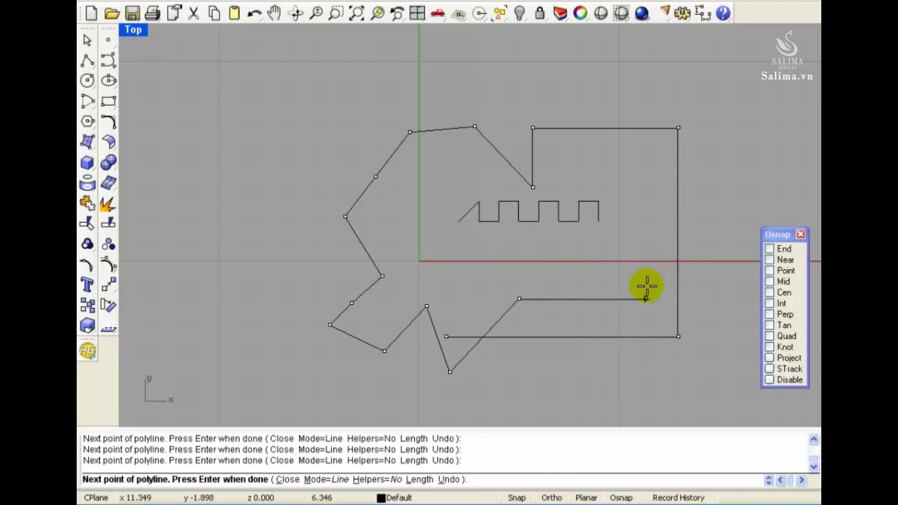
left_click(627, 292)
left_click(633, 243)
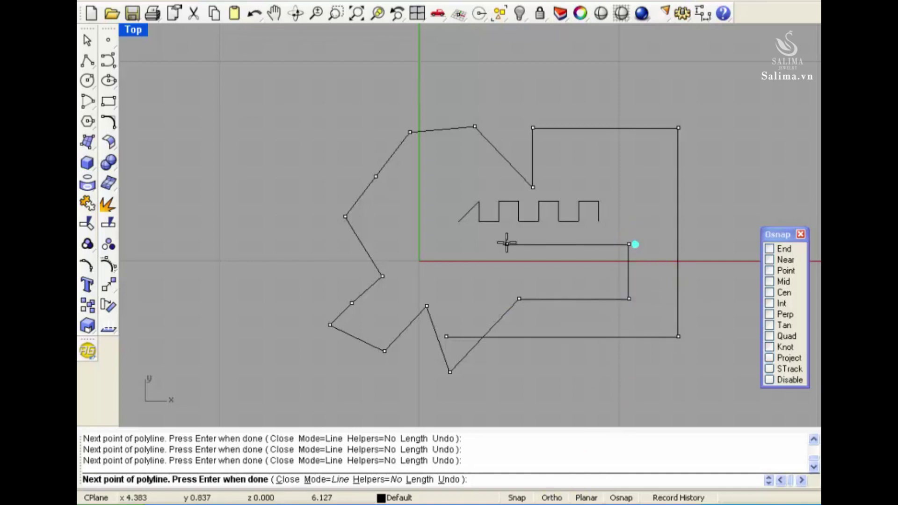
left_click(471, 243)
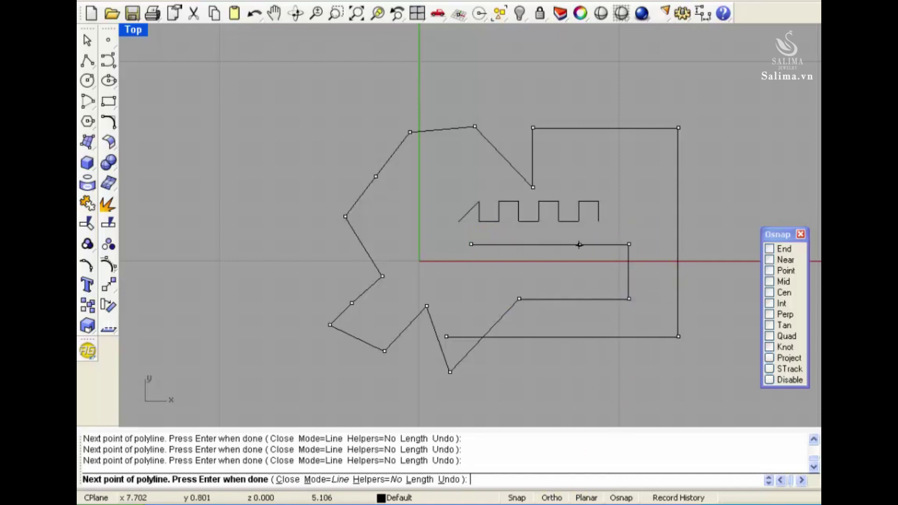
left_click(469, 163)
left_click(556, 498)
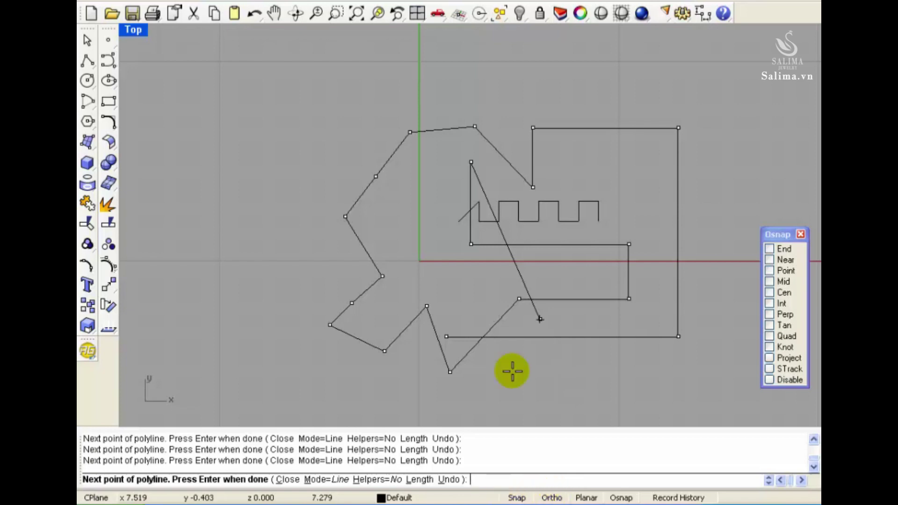
- With Ortho on, add the last two vertices above the box and finish the large polyline
left_click(551, 497)
left_click(597, 177)
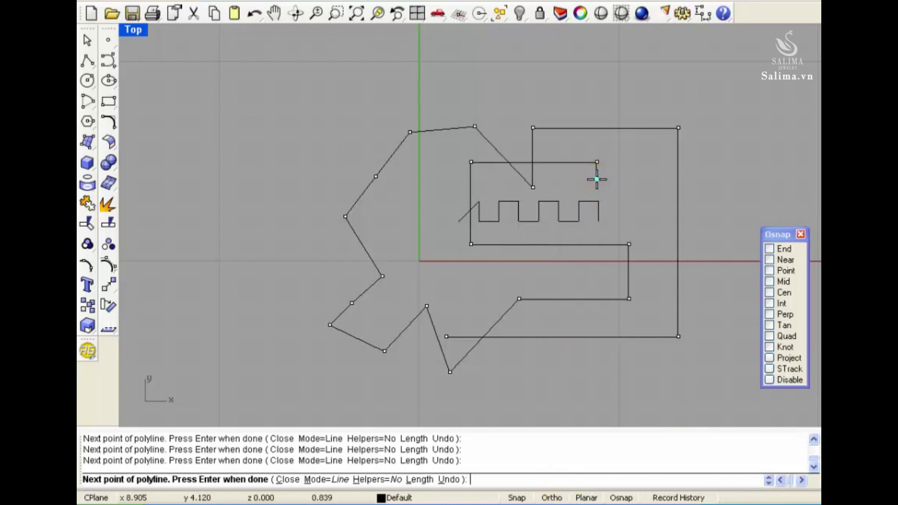
left_click(599, 68)
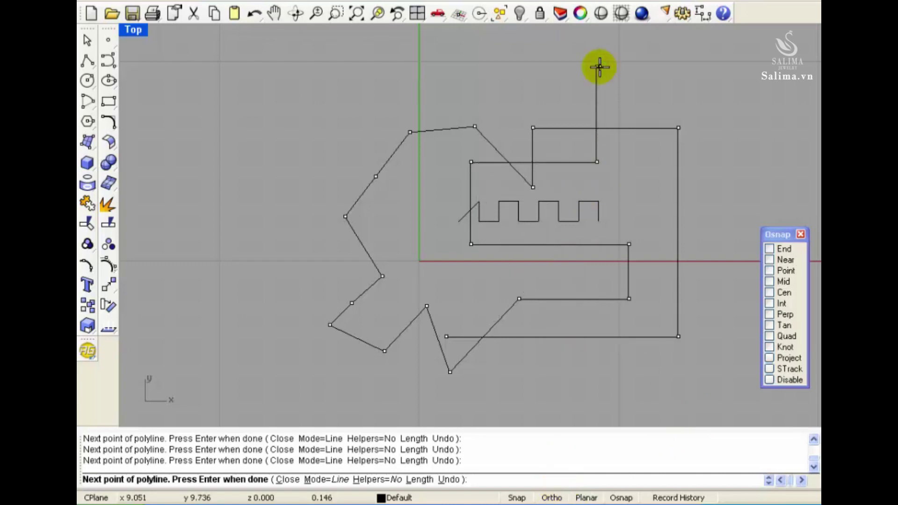
key("Return")
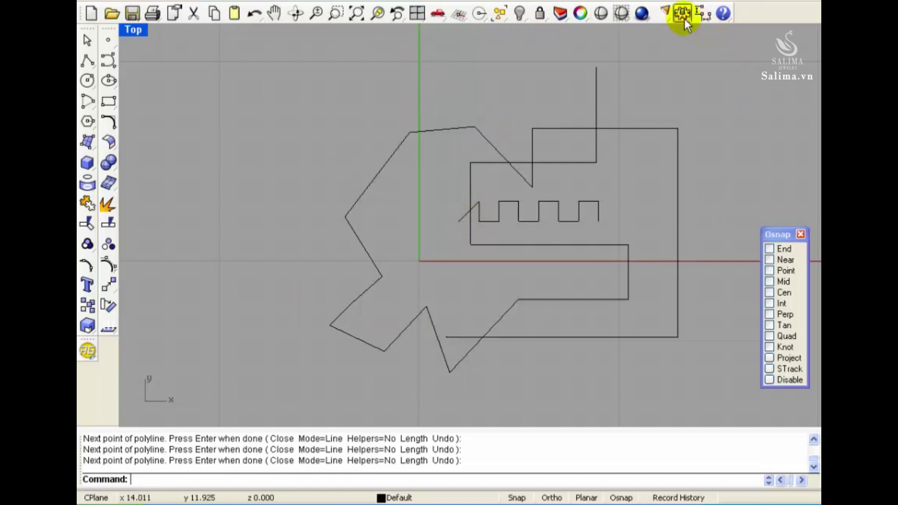
- Delete the large polyline and the square-wave curve, leaving the Top view empty
left_click(599, 111)
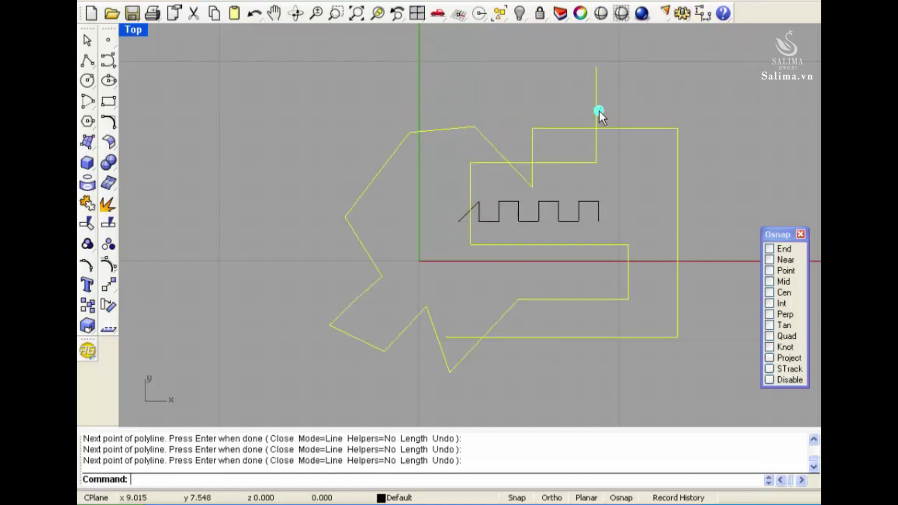
key("Delete")
left_click(558, 206)
key("Delete")
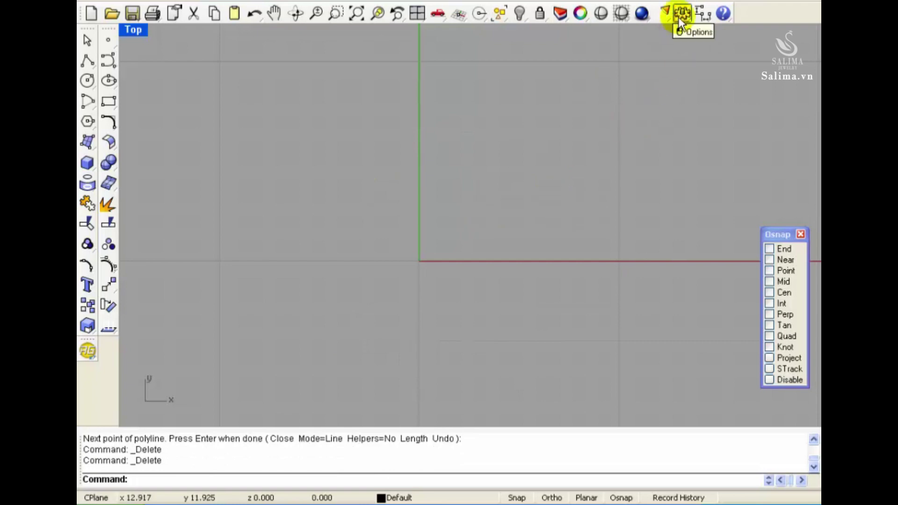
- In Options > Grid, try switching the grid lines and grid axes off
left_click(681, 13)
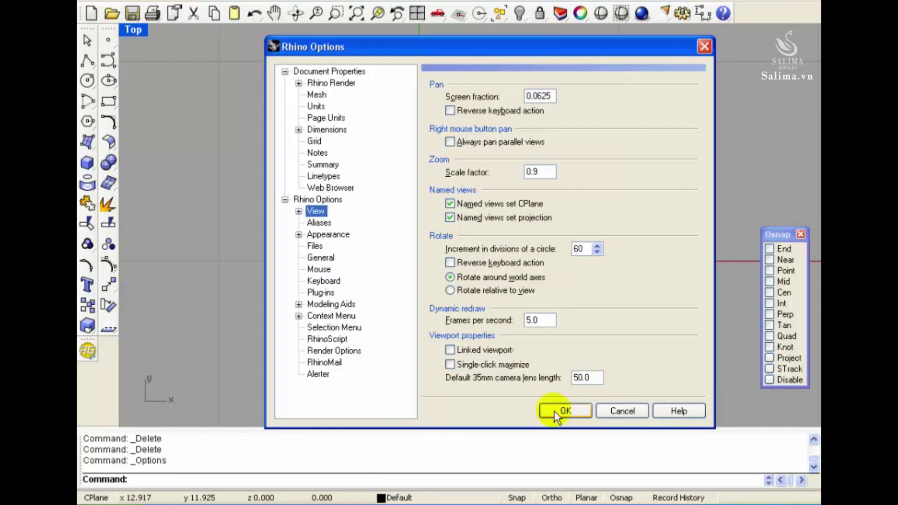
left_click(316, 142)
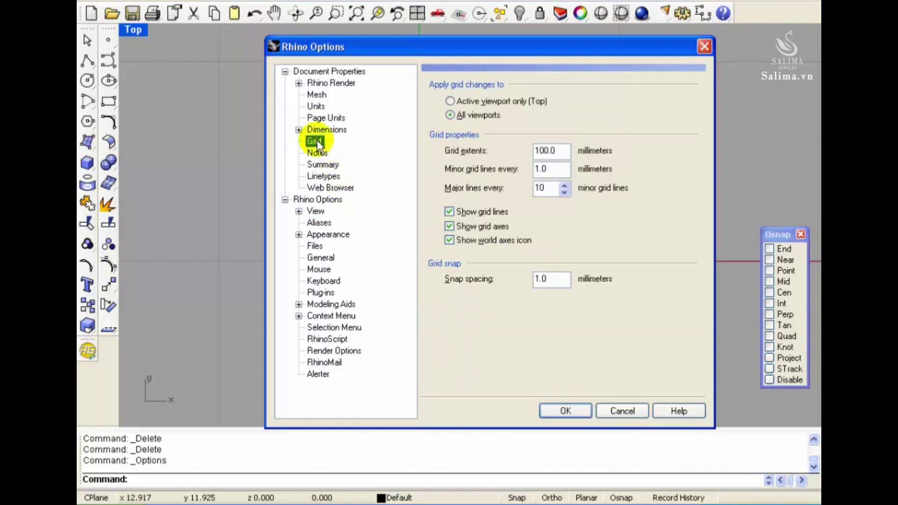
left_click(456, 213)
left_click(451, 212)
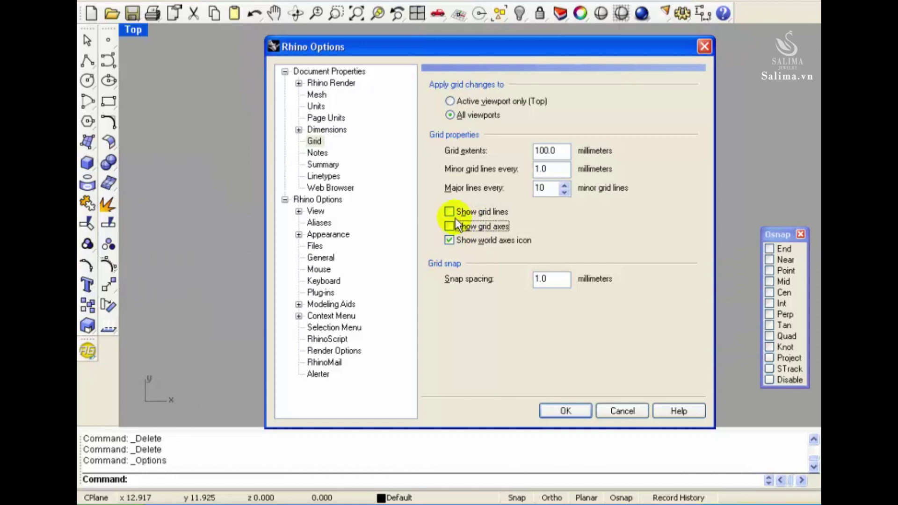
left_click(450, 226)
left_click_drag(499, 45, 469, 173)
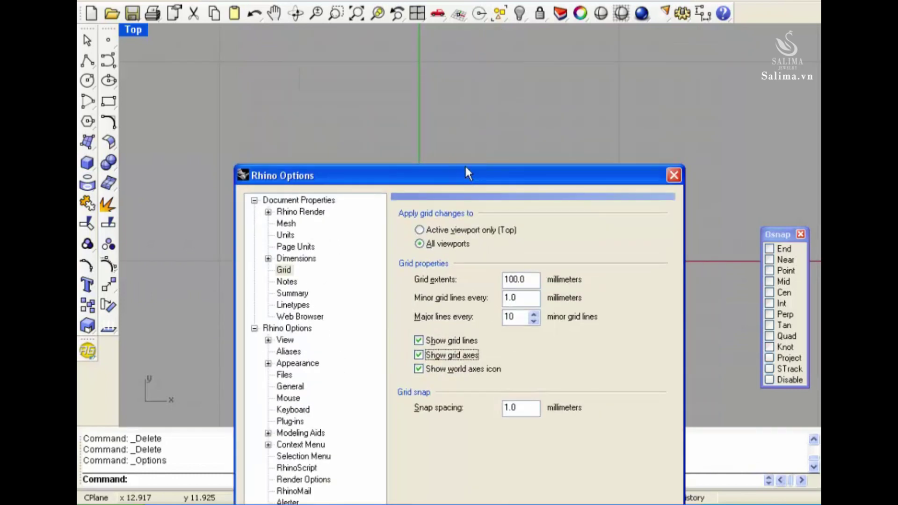
- Hide the grid lines, grid axes and world axes icon while watching the viewport
left_click(574, 102)
left_click(419, 340)
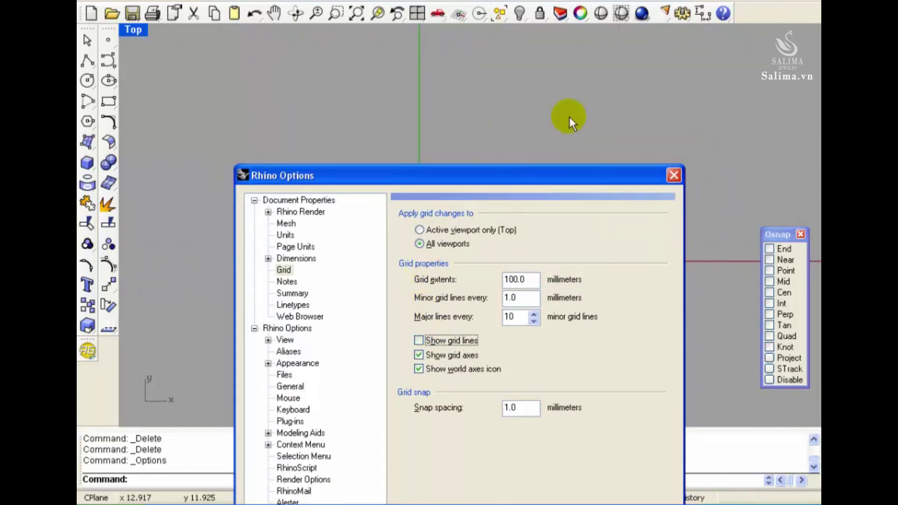
left_click_drag(551, 176, 540, 283)
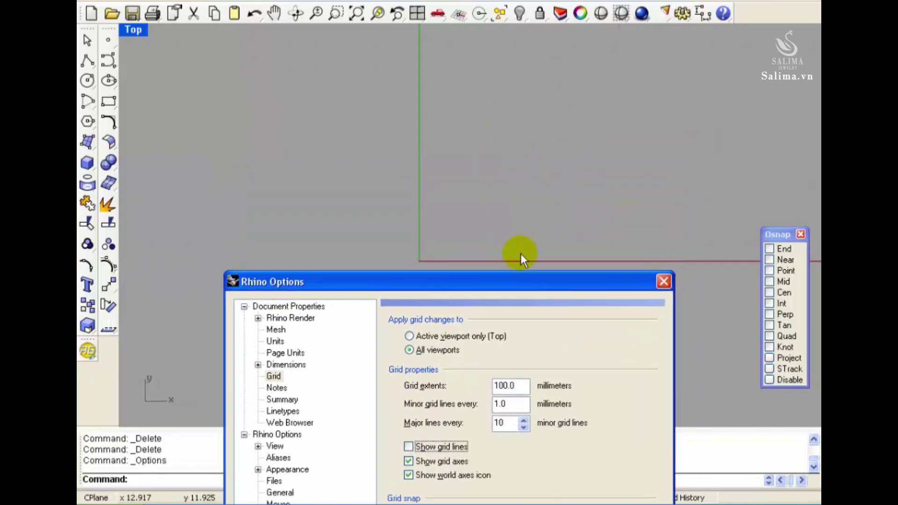
left_click(455, 460)
mouse_move(491, 281)
left_mouse_down()
mouse_move(506, 241)
mouse_move(517, 68)
left_mouse_up()
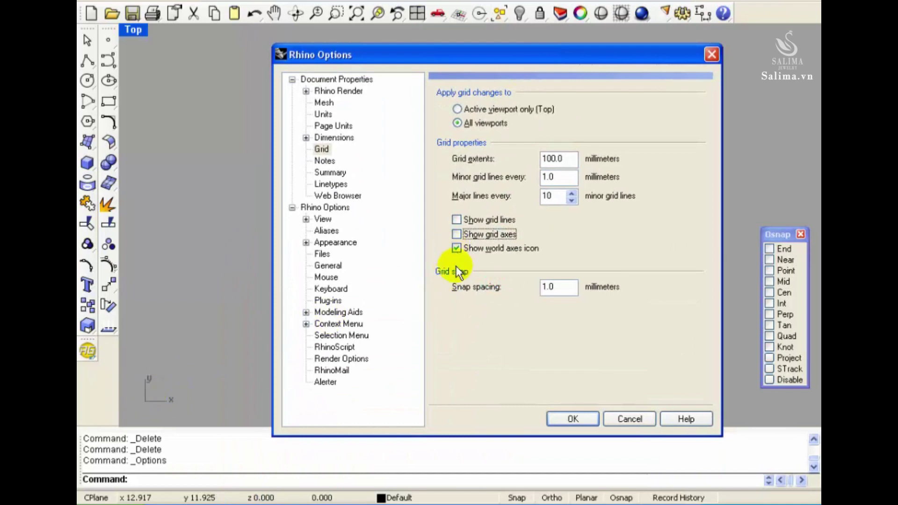
left_click(457, 248)
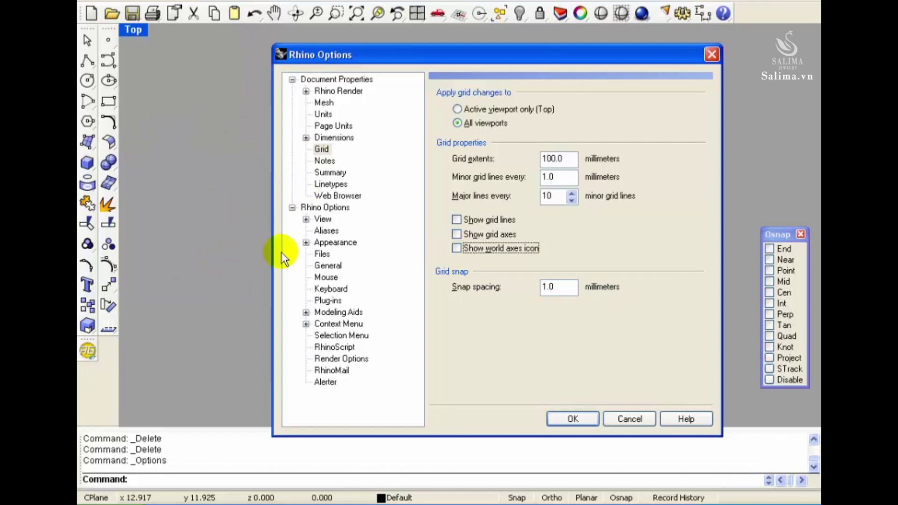
left_click(306, 242)
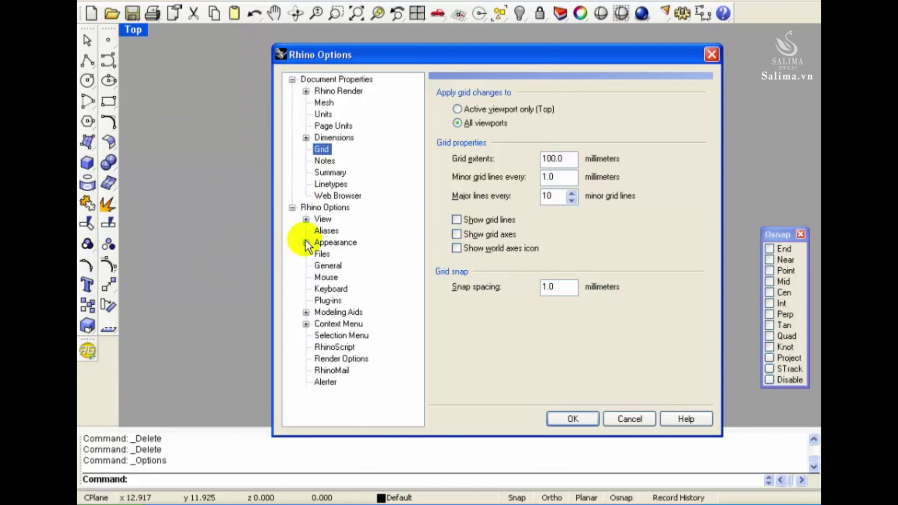
- Set the viewport Background colour to Black under Appearance > Colors and confirm with OK
left_click(306, 243)
left_click(338, 255)
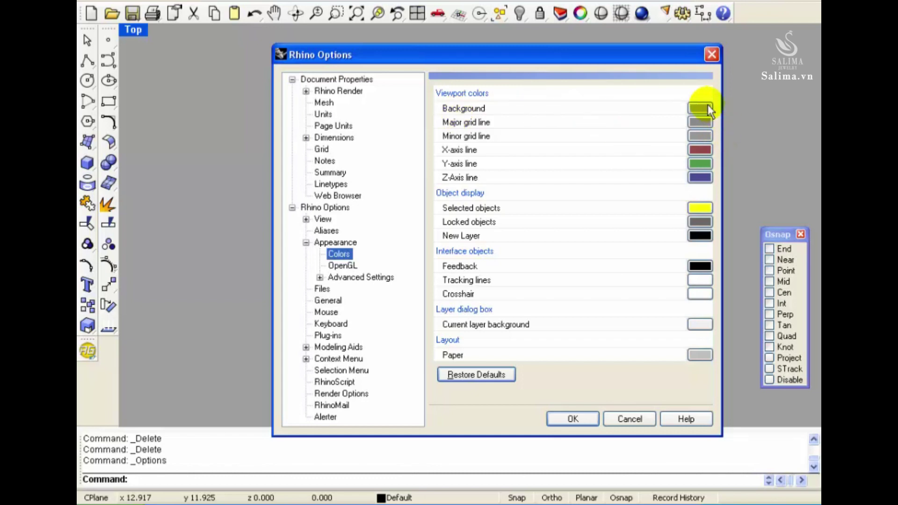
left_click(483, 106)
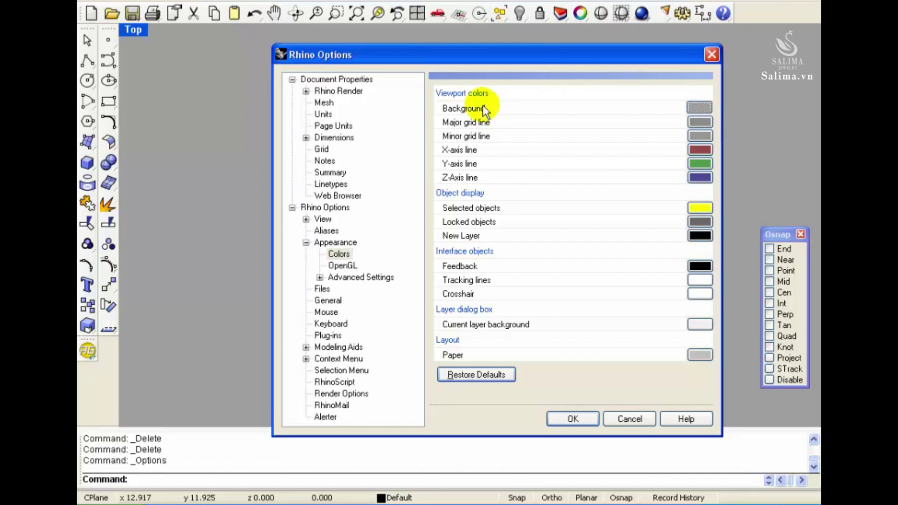
left_click(701, 113)
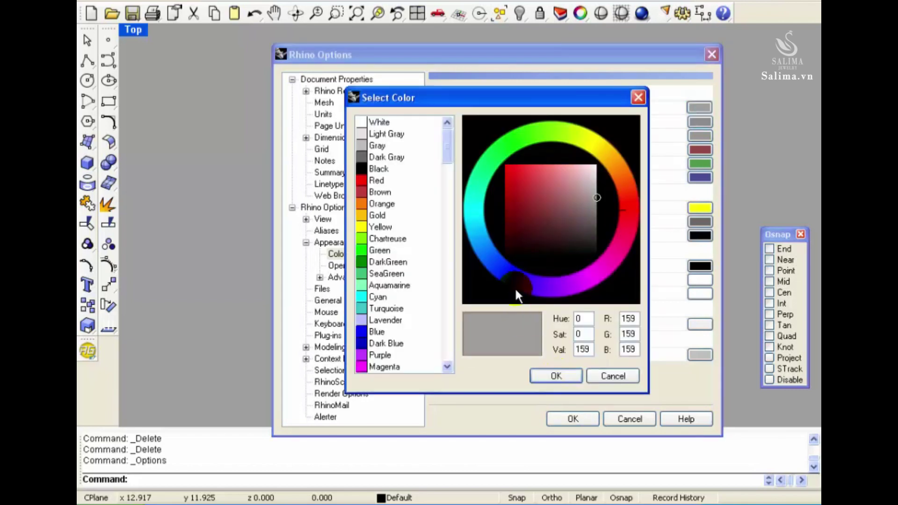
left_click(380, 169)
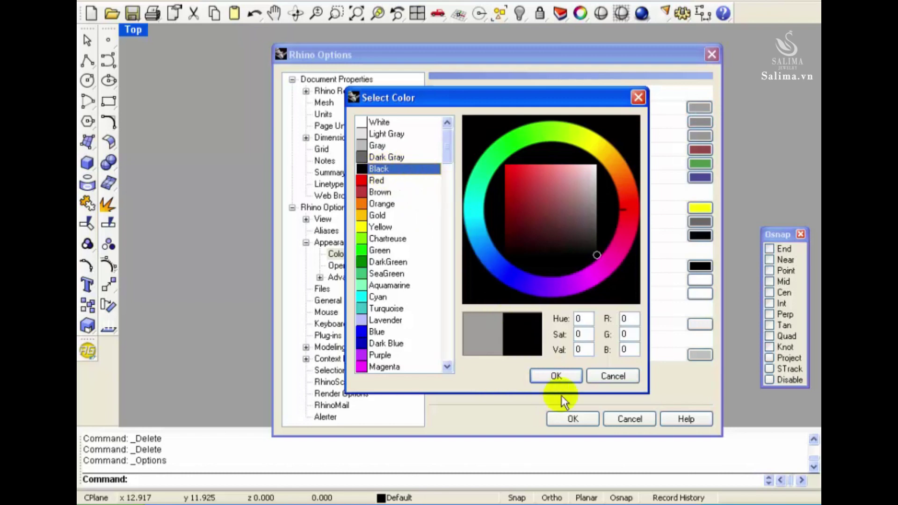
double_click(416, 166)
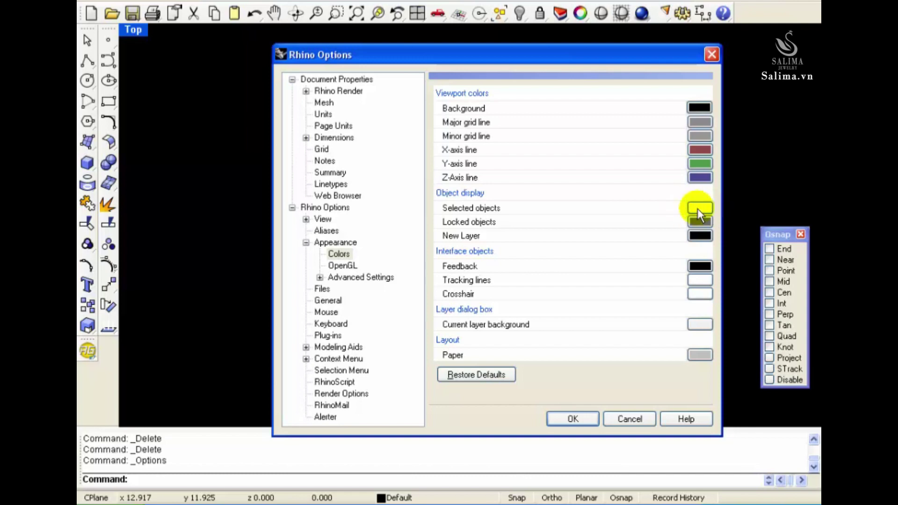
left_click(583, 418)
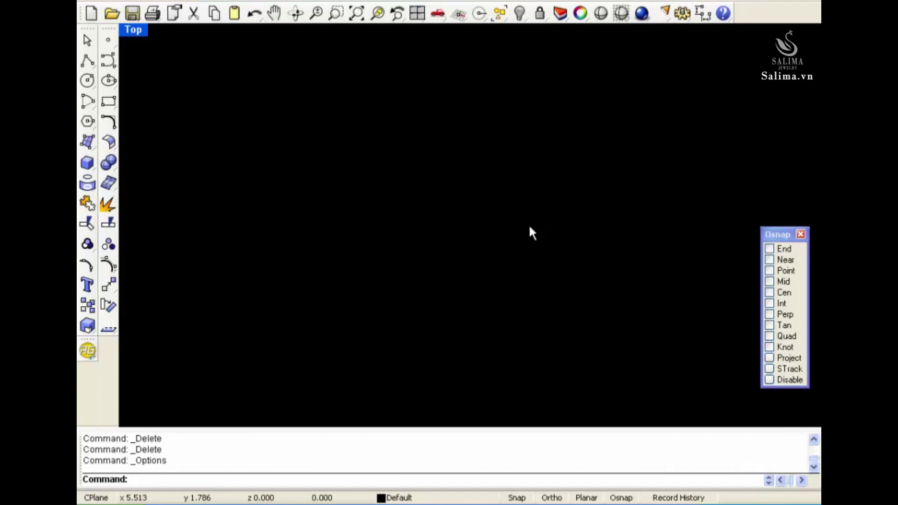
- Draw a circle centred in the Top view
left_click(87, 81)
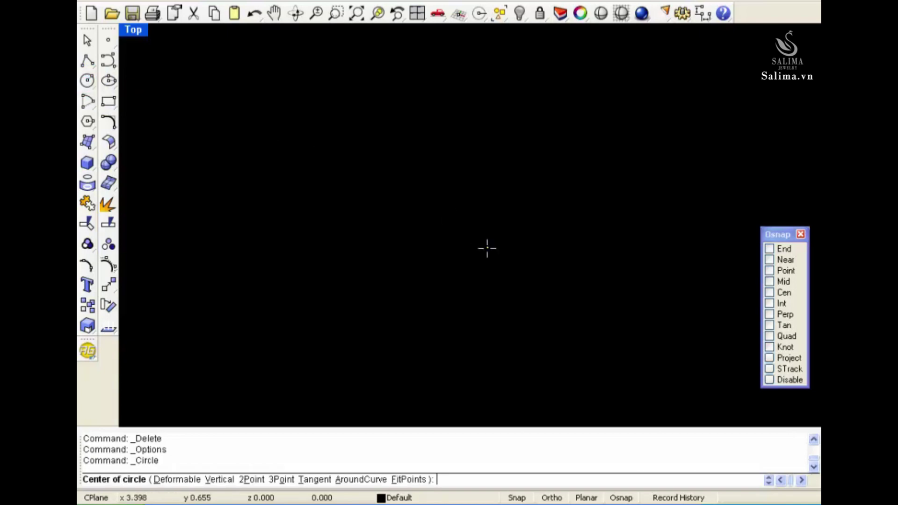
left_click(425, 282)
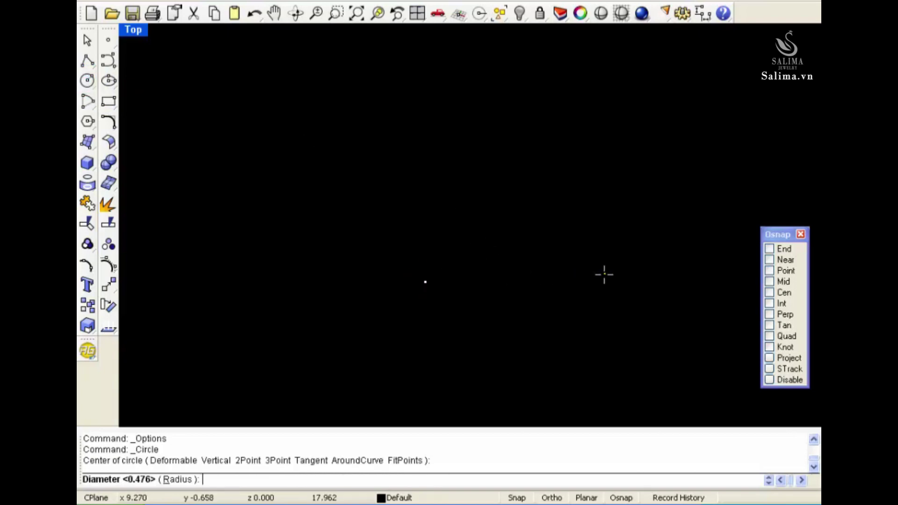
key("Escape")
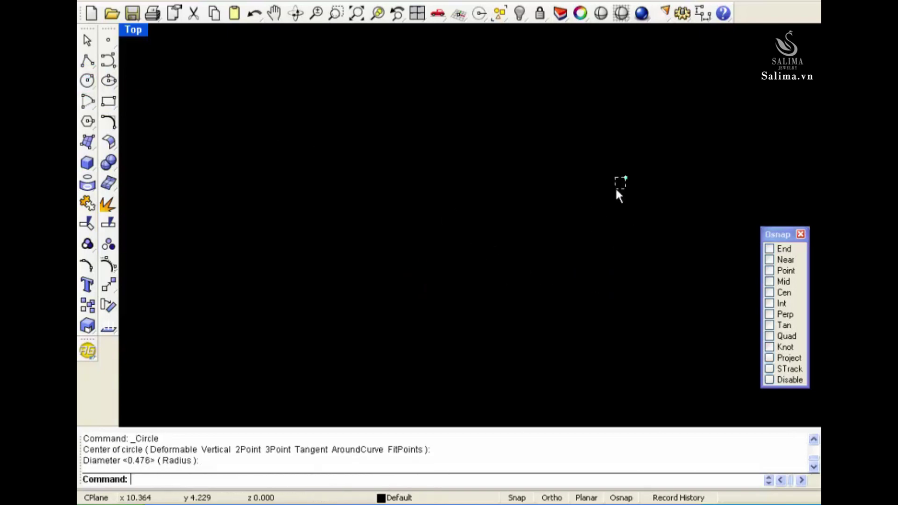
- Window-select the invisible black circle to reveal it, then deselect it
left_click_drag(617, 185, 532, 247)
scroll(563, 192, "down", 3)
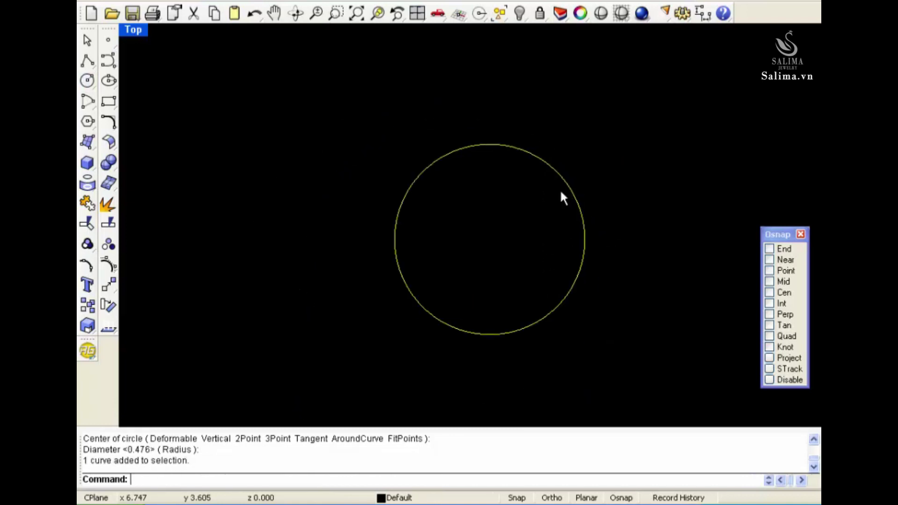
left_click(520, 218)
left_click_drag(639, 98, 456, 259)
key("Escape")
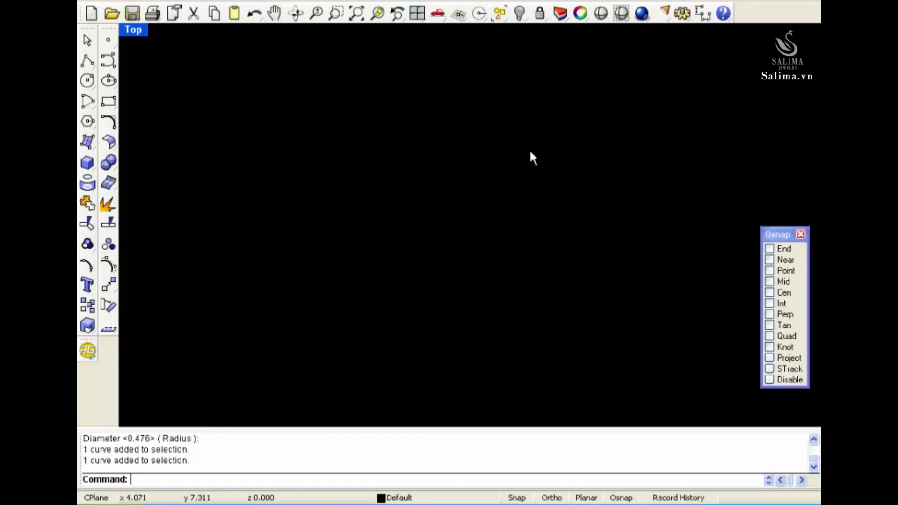
- Change the Default layer colour to Green and check the circle's new outline colour
left_click(397, 498)
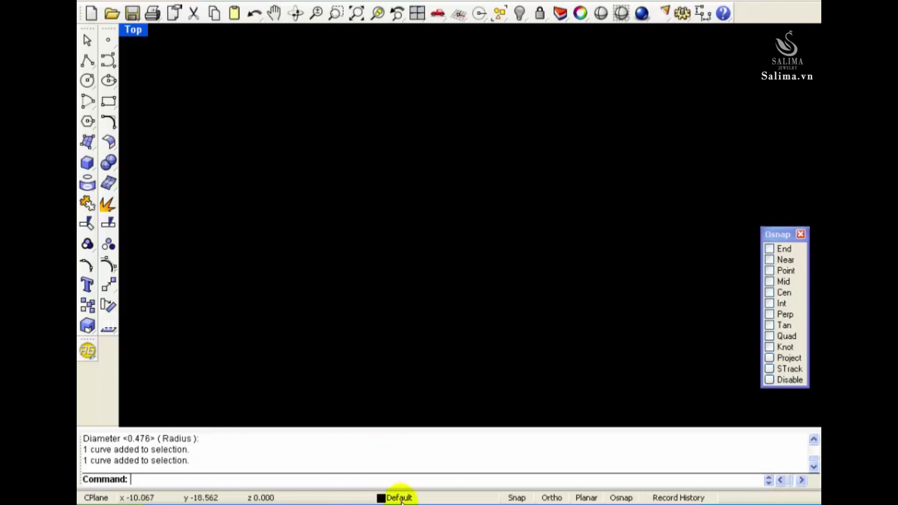
left_click(382, 431)
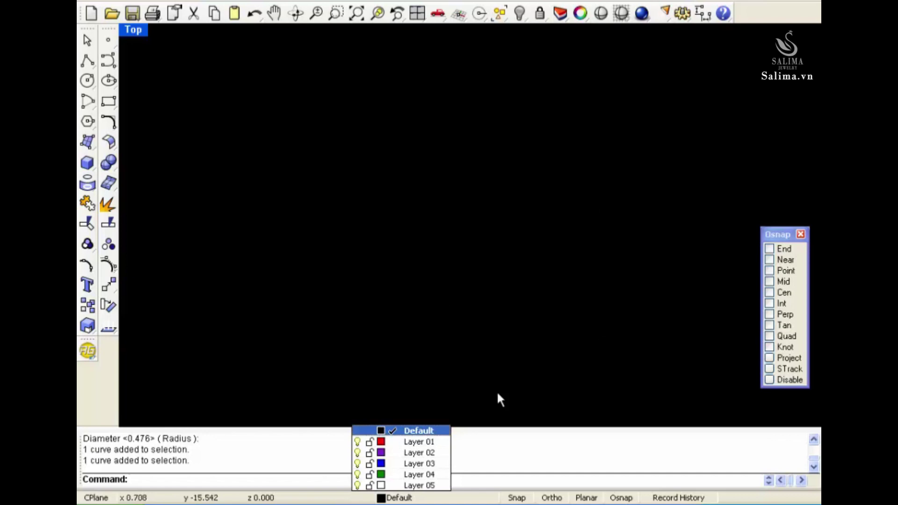
left_click(414, 430)
left_click(381, 430)
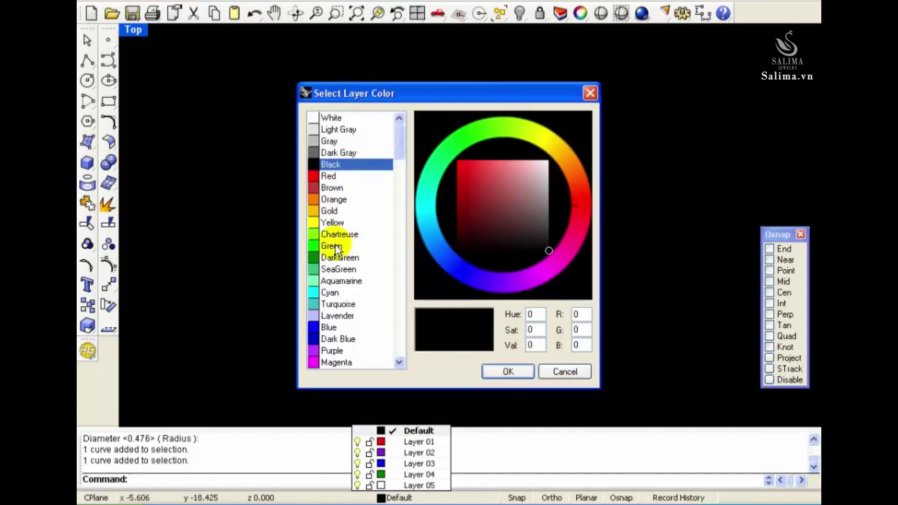
left_click(336, 247)
left_click(527, 369)
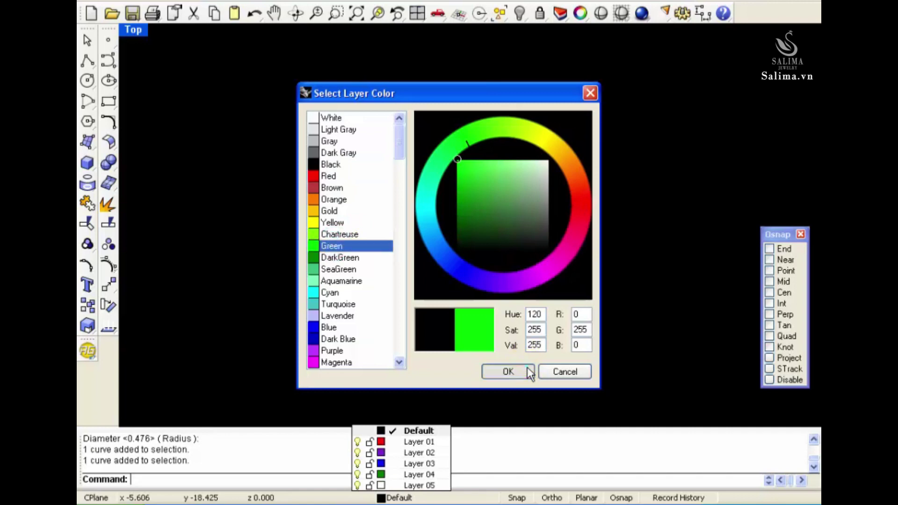
left_click(620, 356)
left_click(575, 282)
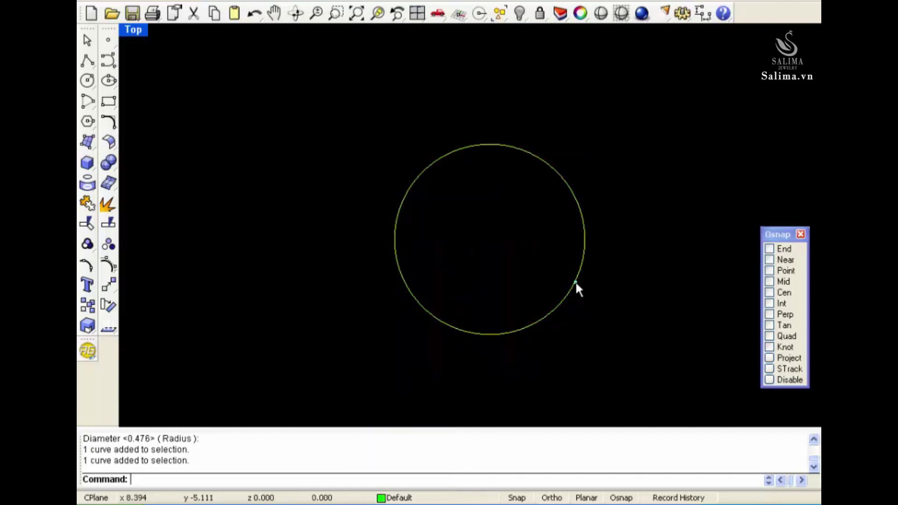
left_click(626, 325)
- Set the Selected objects colour to Red in Appearance > Colors and check it on the circle
left_click(565, 183)
left_click(680, 13)
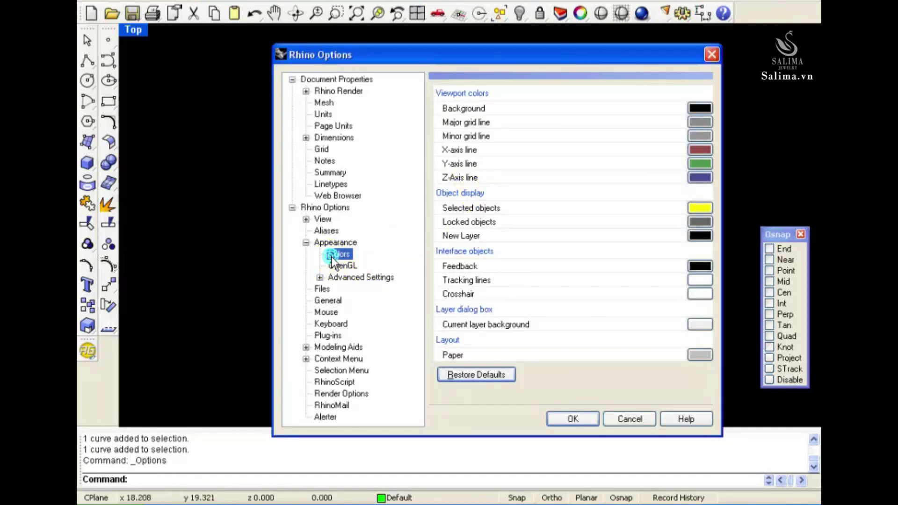
left_click(304, 241)
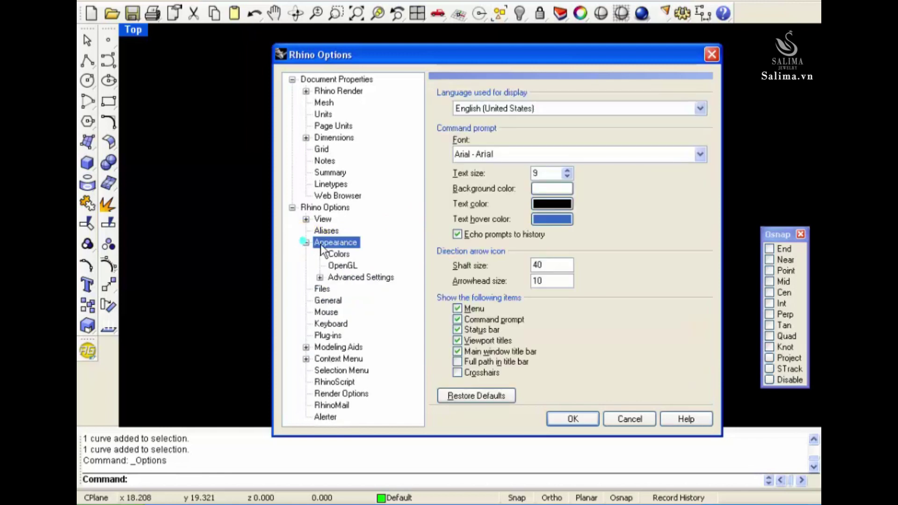
left_click(333, 253)
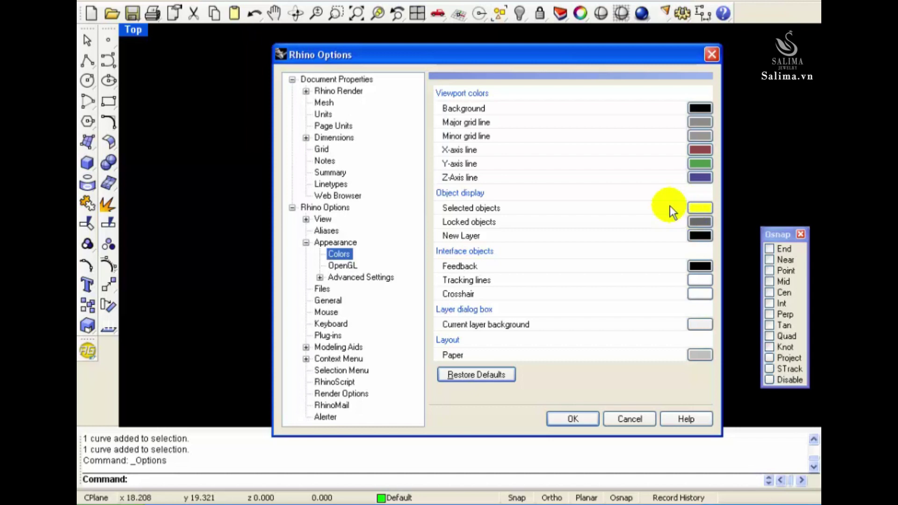
left_click(697, 209)
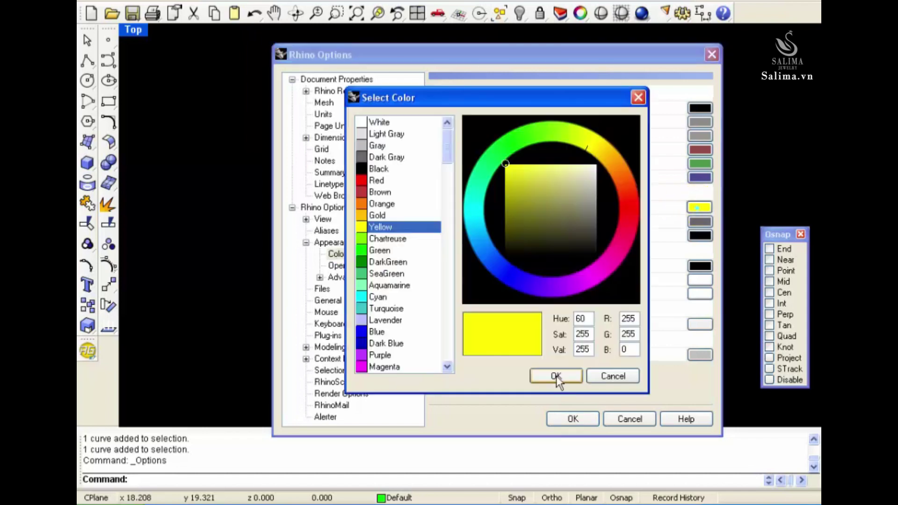
double_click(376, 180)
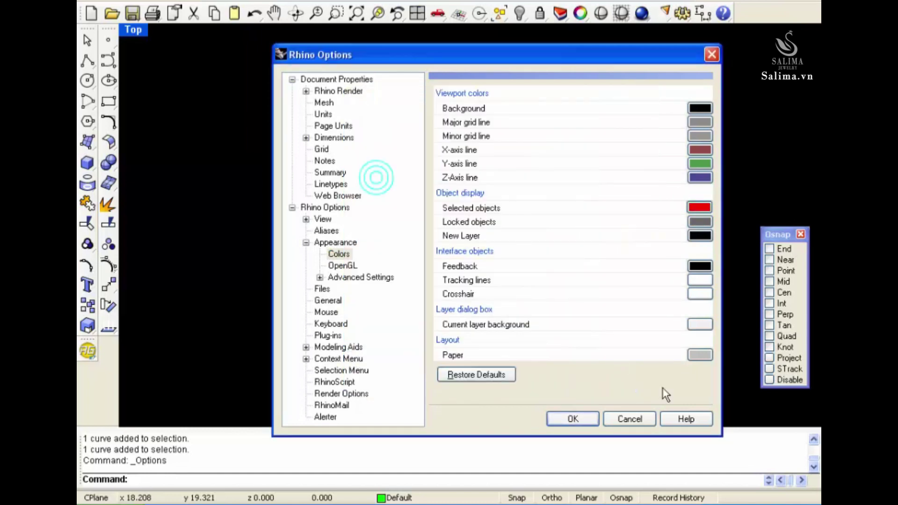
left_click(584, 418)
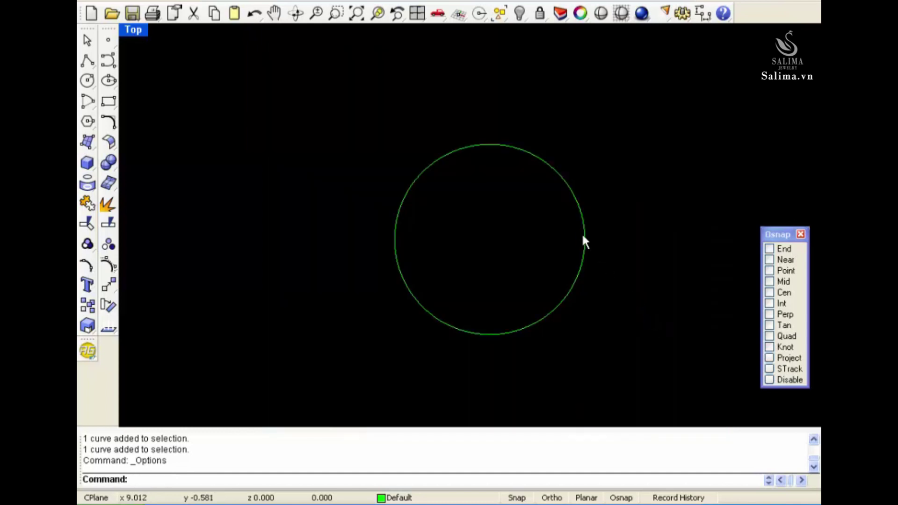
left_click(582, 236)
- Select and deselect the green circle, then pick Layer 01 in the status-bar layer list
left_click(617, 364)
left_click(502, 333)
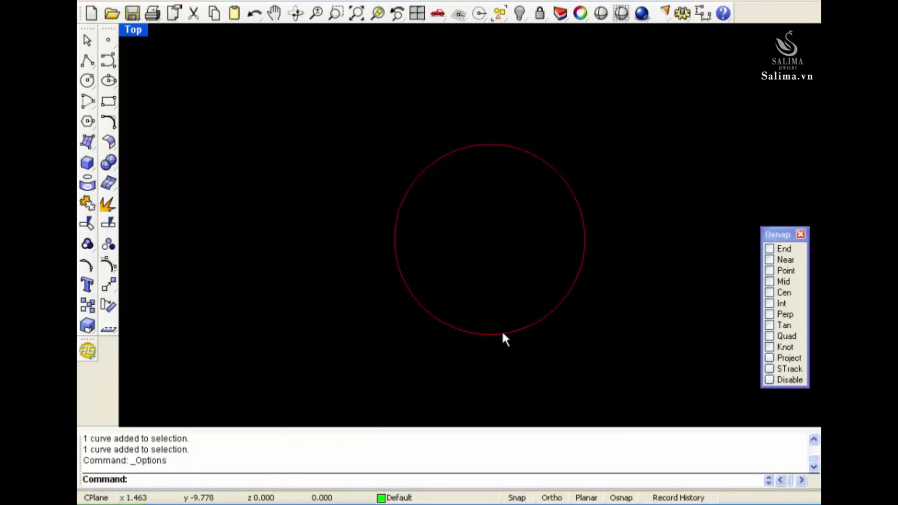
left_click(509, 378)
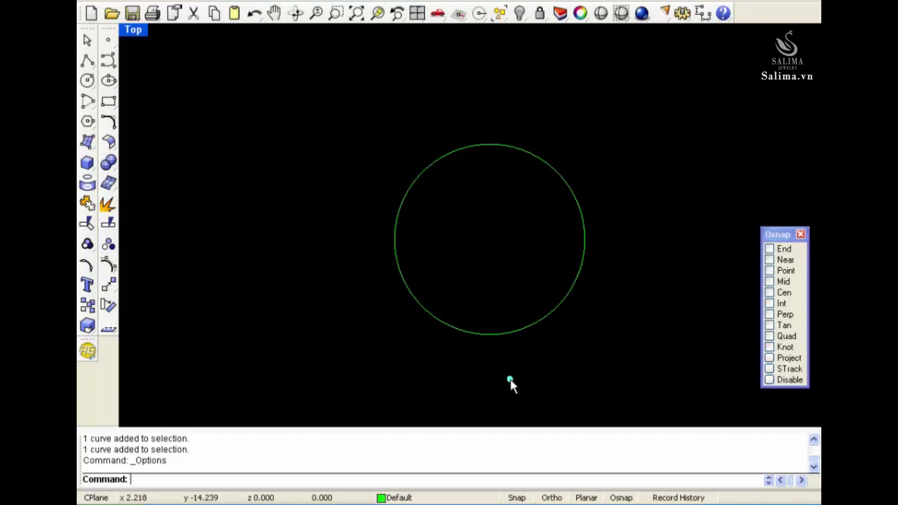
left_click(413, 498)
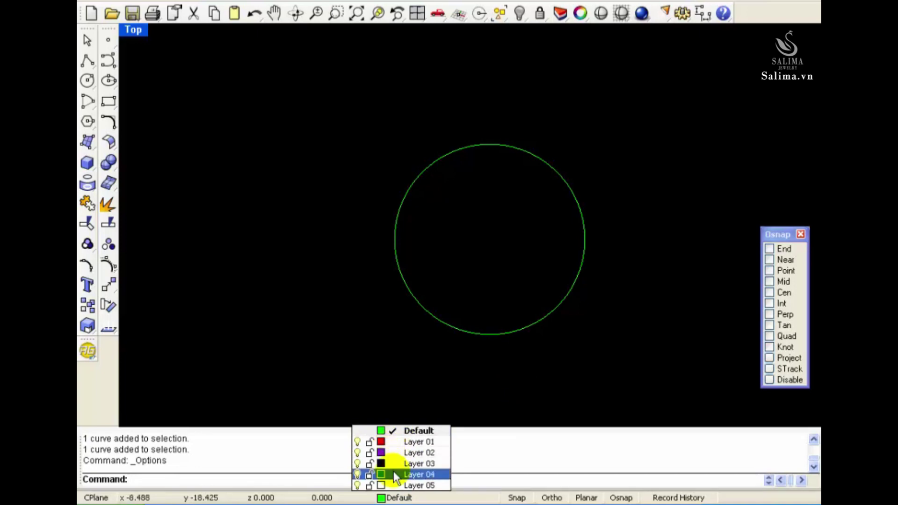
left_click(392, 441)
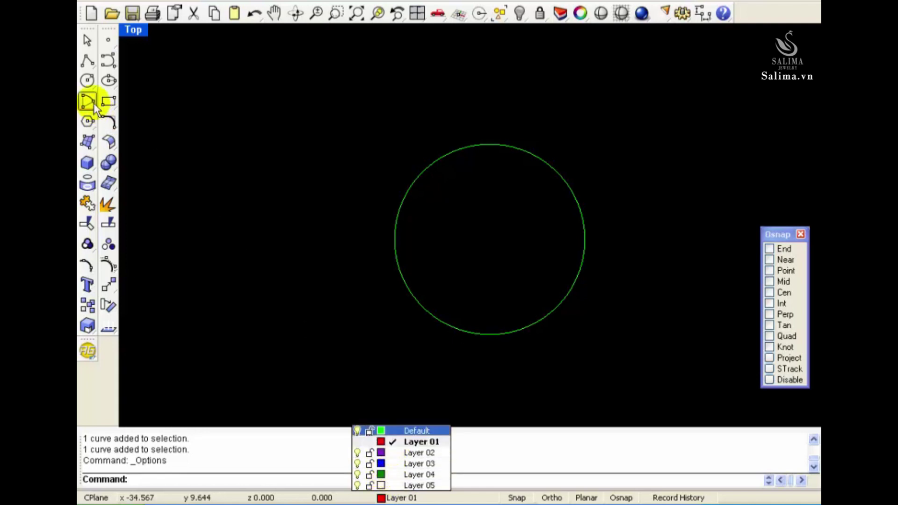
- Draw a smaller circle on Layer 01 inside the green circle
left_click(92, 86)
left_click(482, 224)
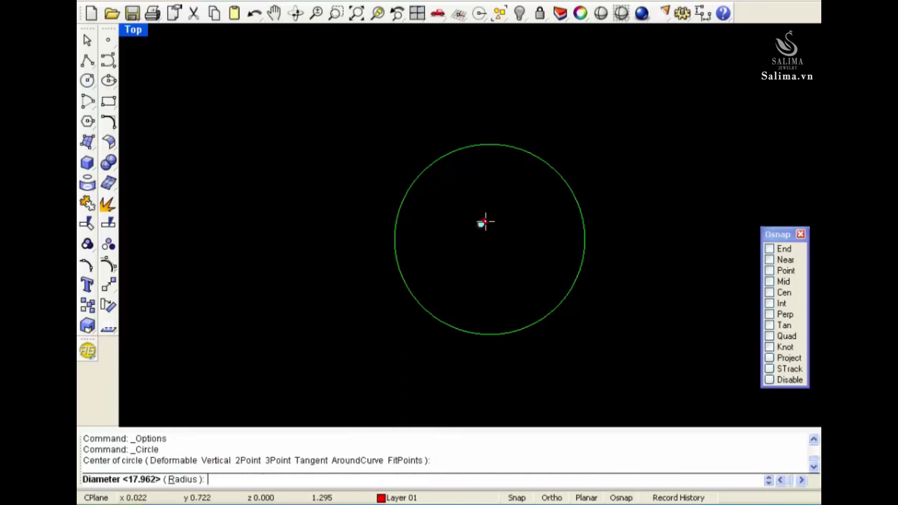
left_click(525, 220)
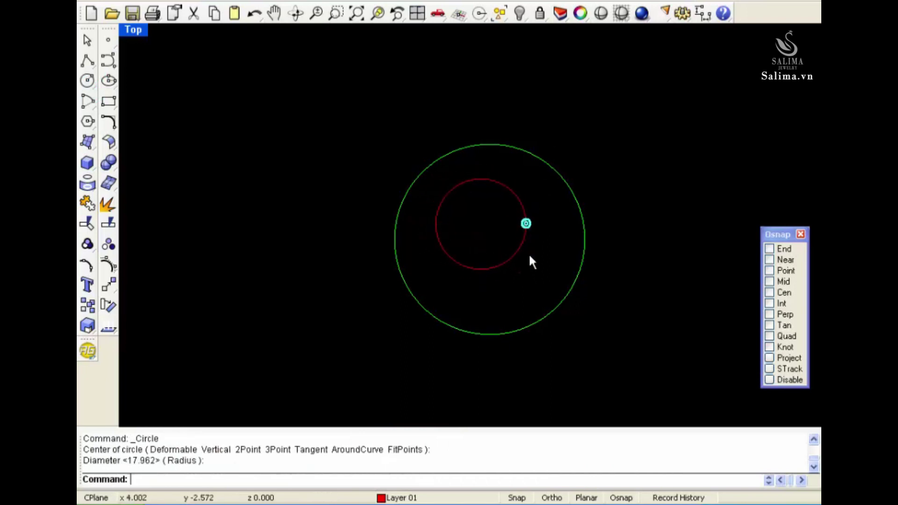
- Delete both circles, then restore them with Ctrl+Z
mouse_move(363, 115)
left_mouse_down()
mouse_move(491, 293)
mouse_move(622, 366)
left_mouse_up()
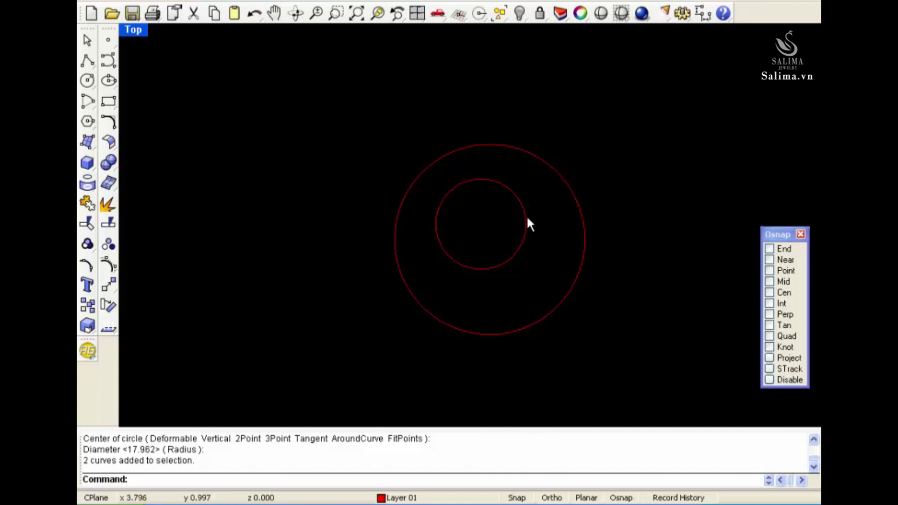
key("Delete")
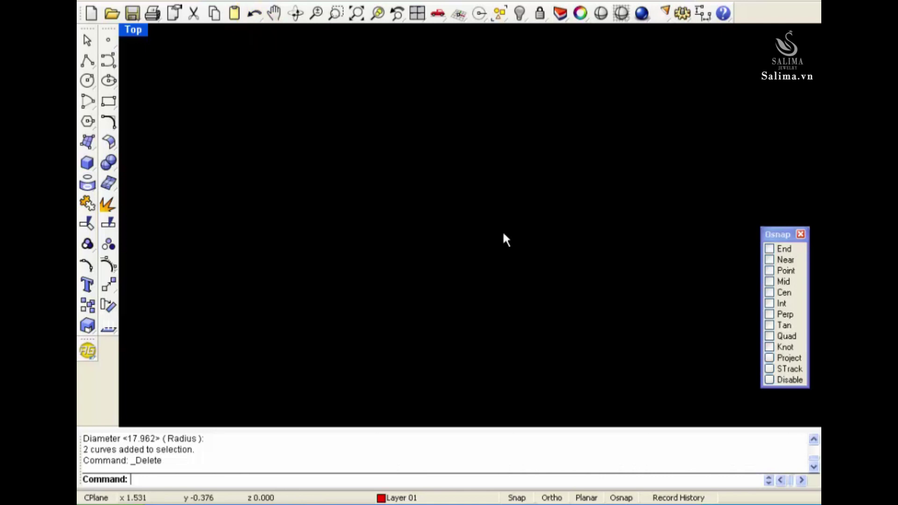
key("ctrl+z")
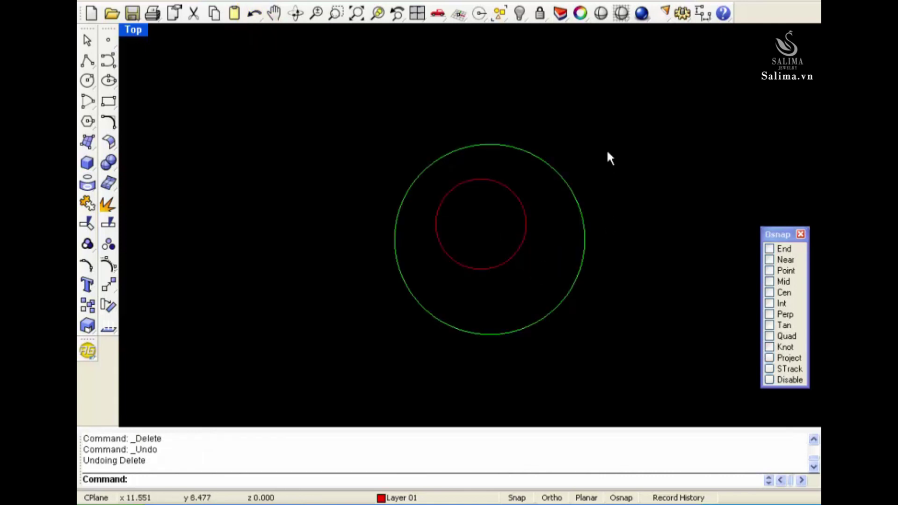
left_click(683, 17)
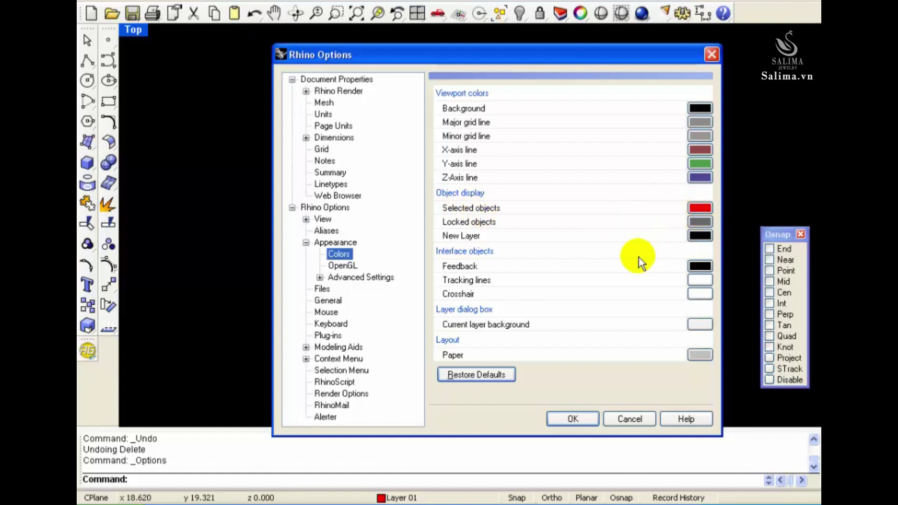
- Check the layer list, select and deselect both circles, then reopen and close Options
left_click(572, 418)
left_click(437, 498)
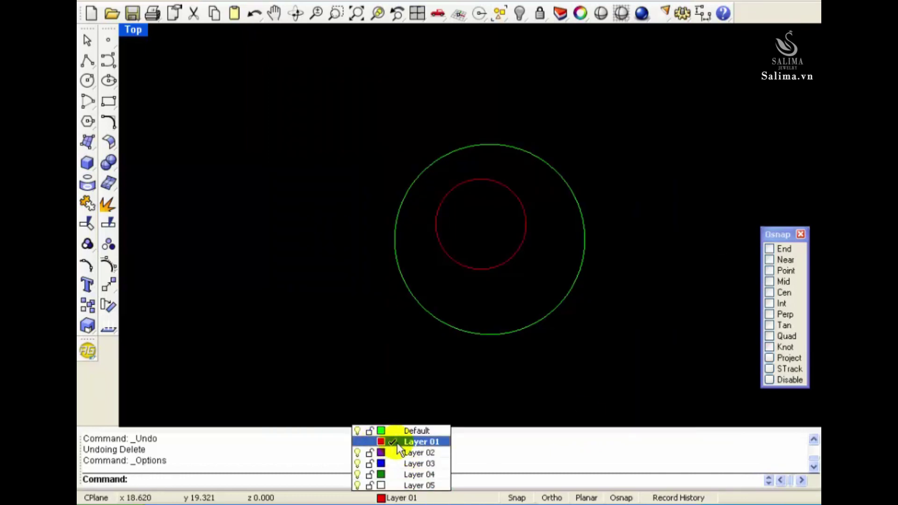
left_click(541, 276)
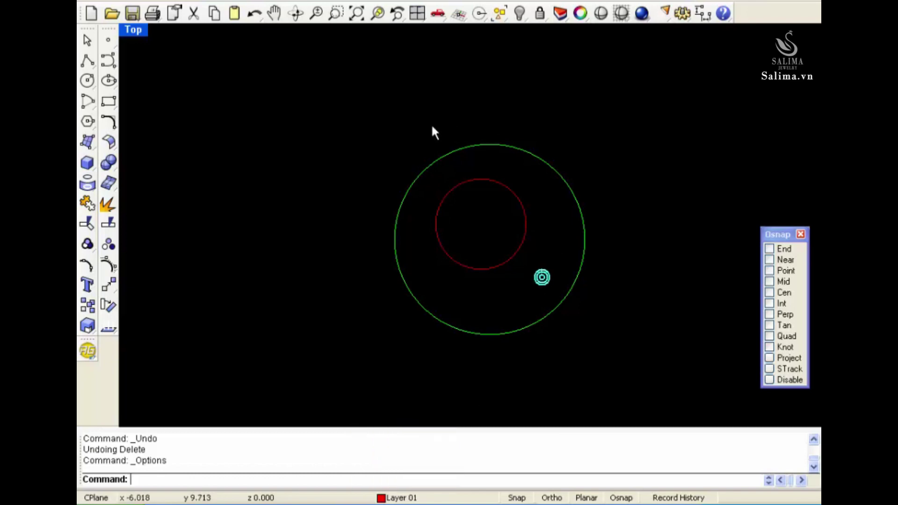
left_click_drag(372, 120, 605, 349)
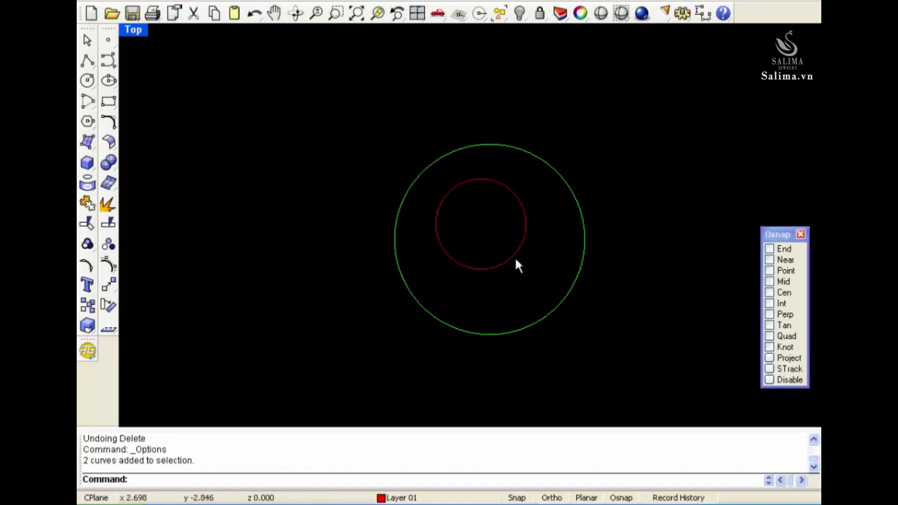
left_click(425, 500)
left_click(681, 13)
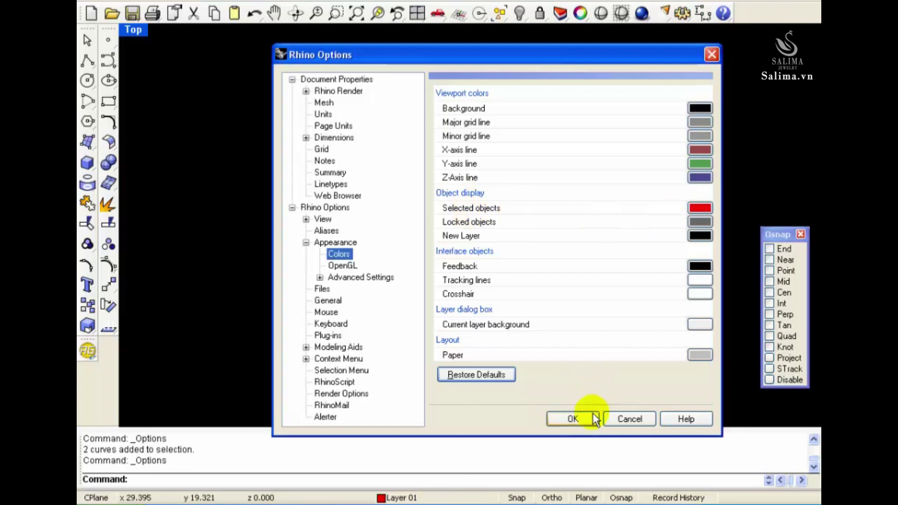
left_click(590, 416)
- Change Layer 01's colour to White and check the inner circle
left_click(416, 498)
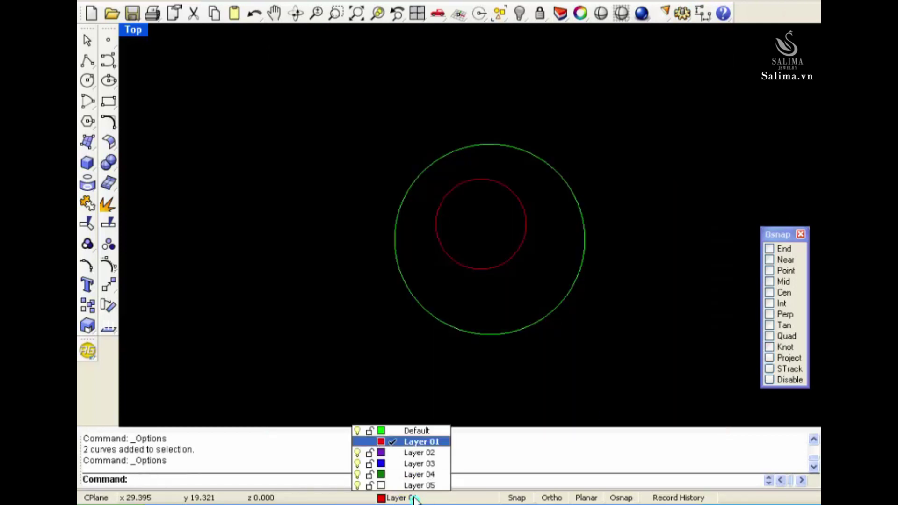
left_click(383, 444)
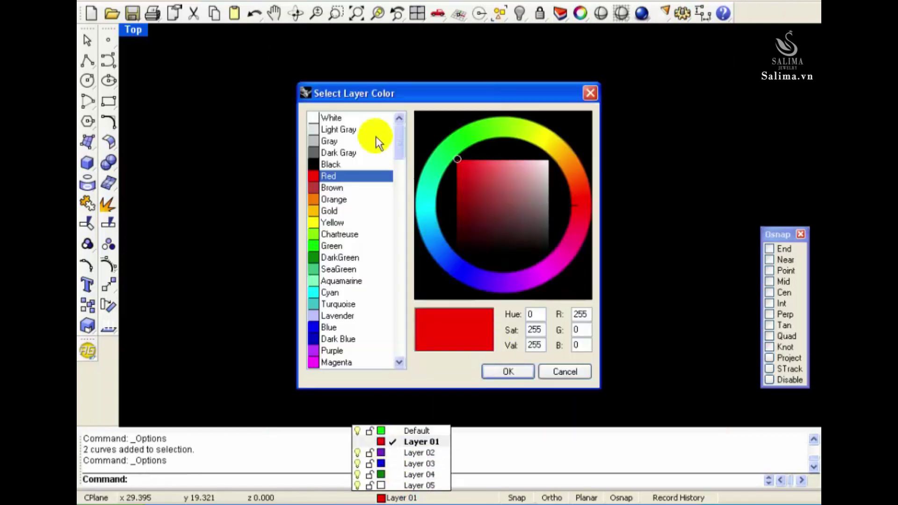
left_click(350, 119)
left_click(507, 371)
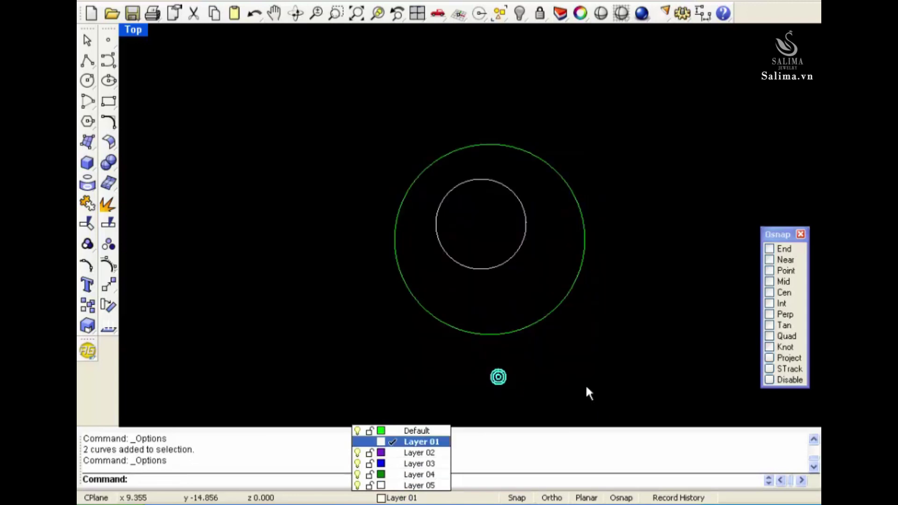
left_click(586, 385)
left_click(511, 257)
key("Escape")
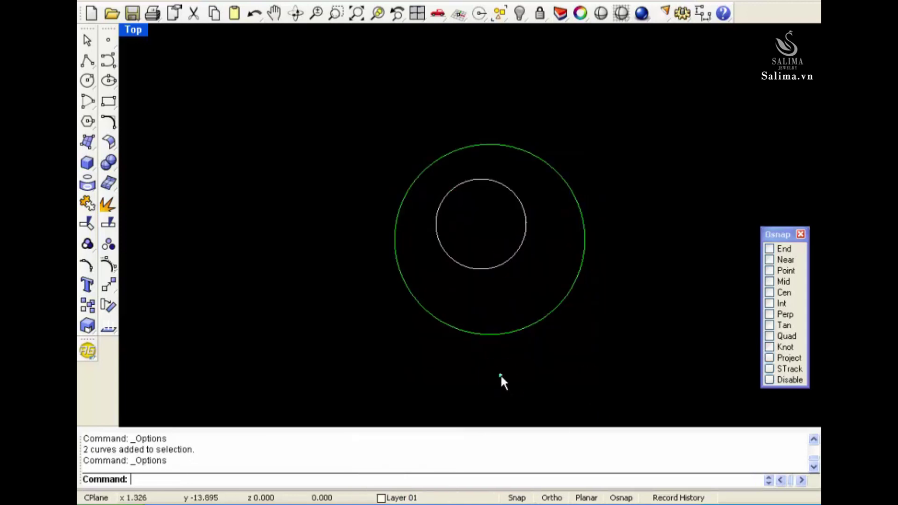
- Review the selected-objects colour in Options, then keep Layer 01 current in the layer list
left_click(441, 487)
left_click(682, 13)
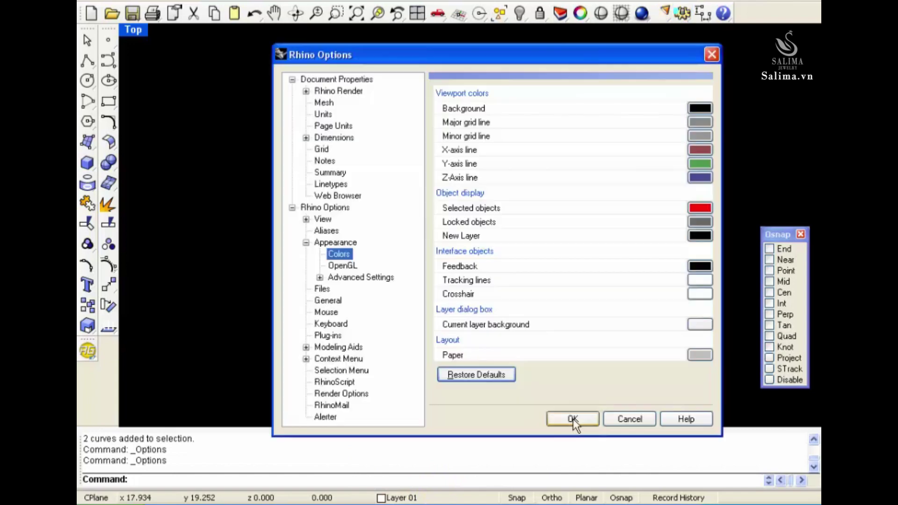
left_click(465, 213)
left_click(579, 417)
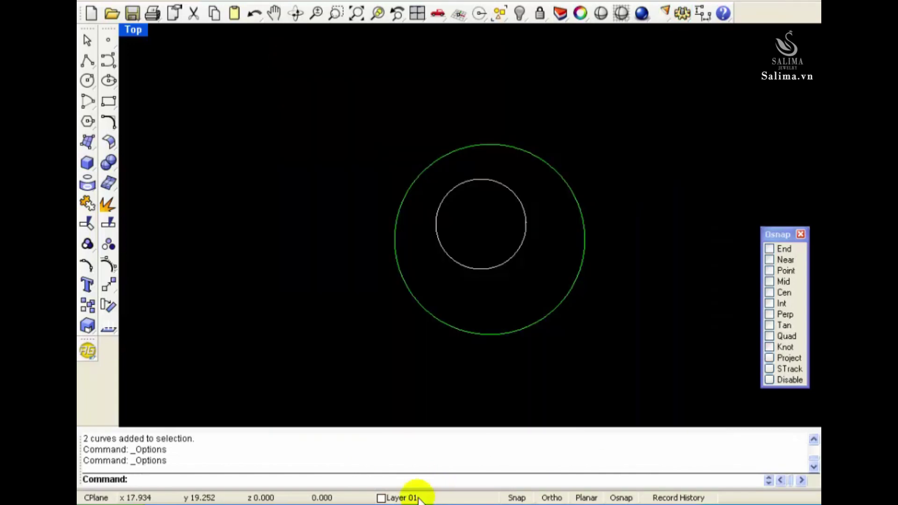
left_click(420, 499)
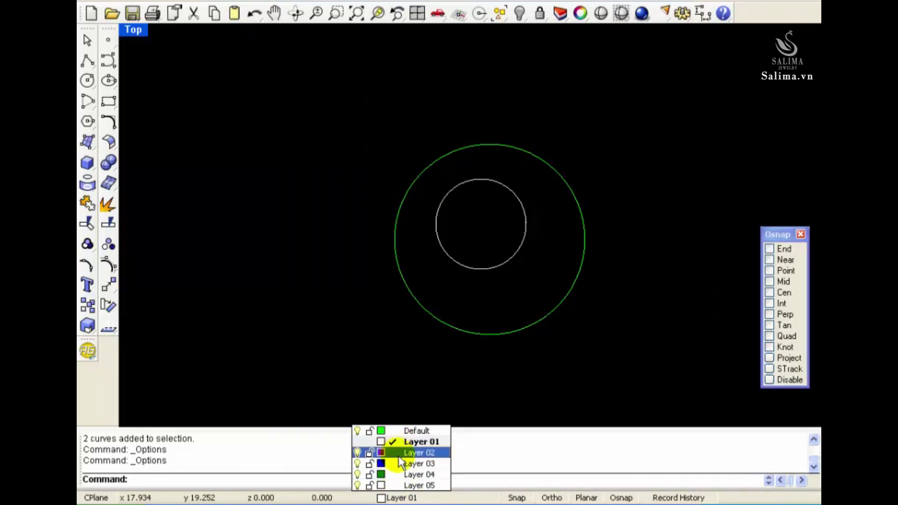
left_click(588, 380)
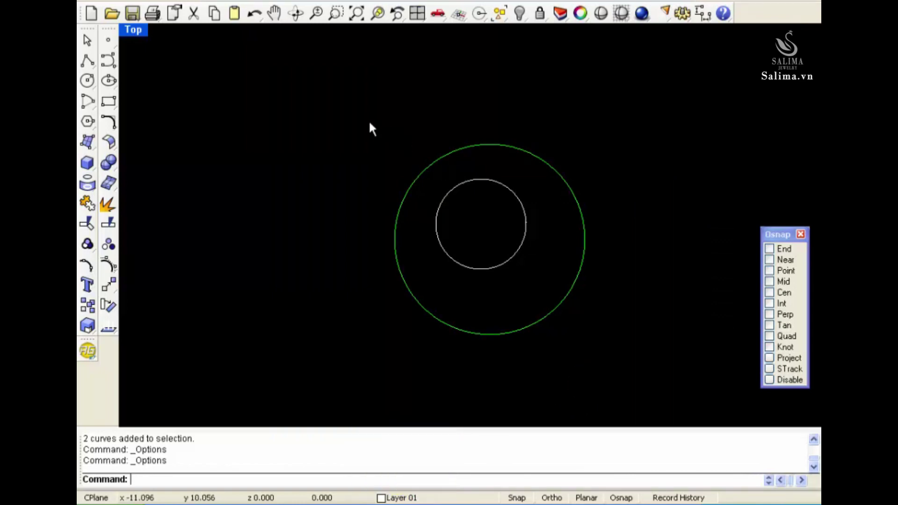
- Window-select and delete both circles, then restore the four-viewport layout from the Top view
left_click_drag(369, 124, 619, 367)
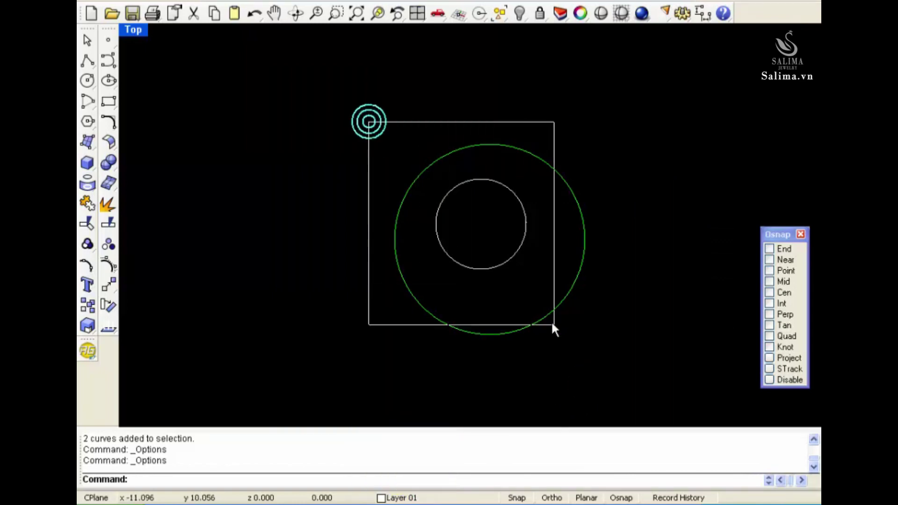
left_click(618, 373)
left_click(511, 256)
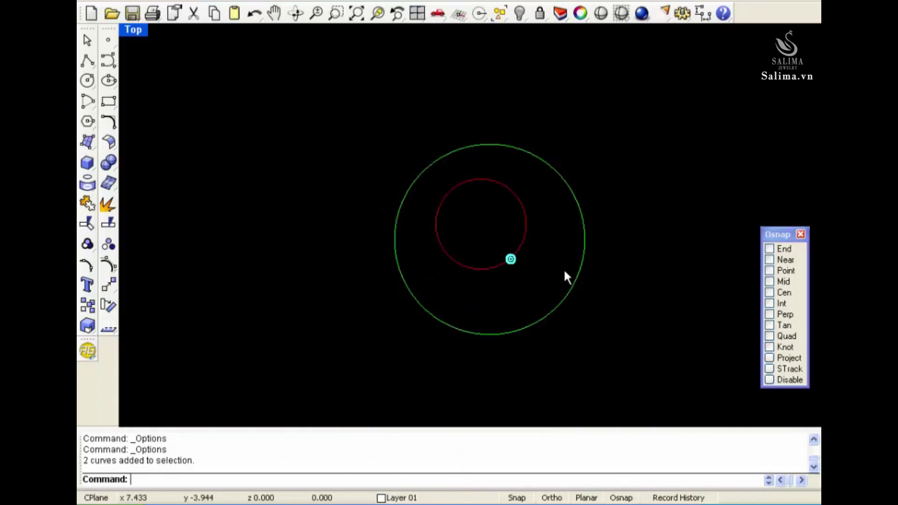
left_click(581, 275)
left_click_drag(327, 107, 624, 376)
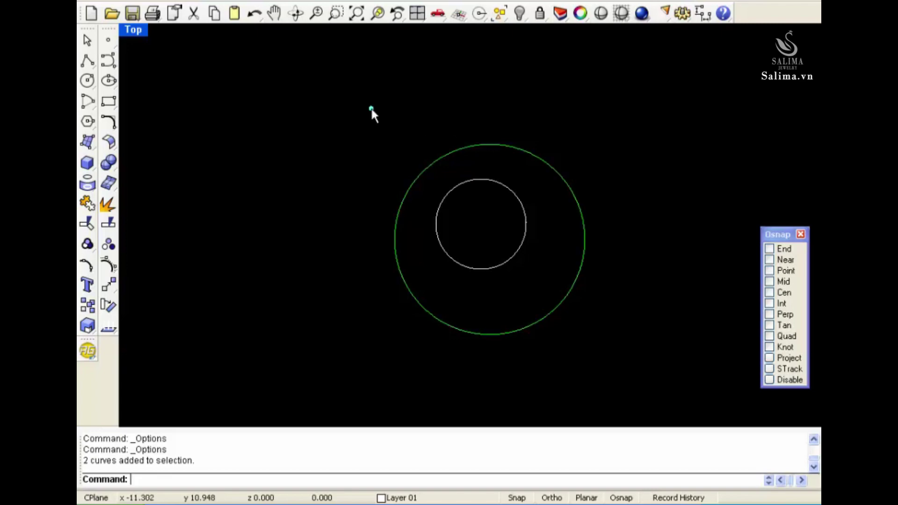
left_click(624, 376)
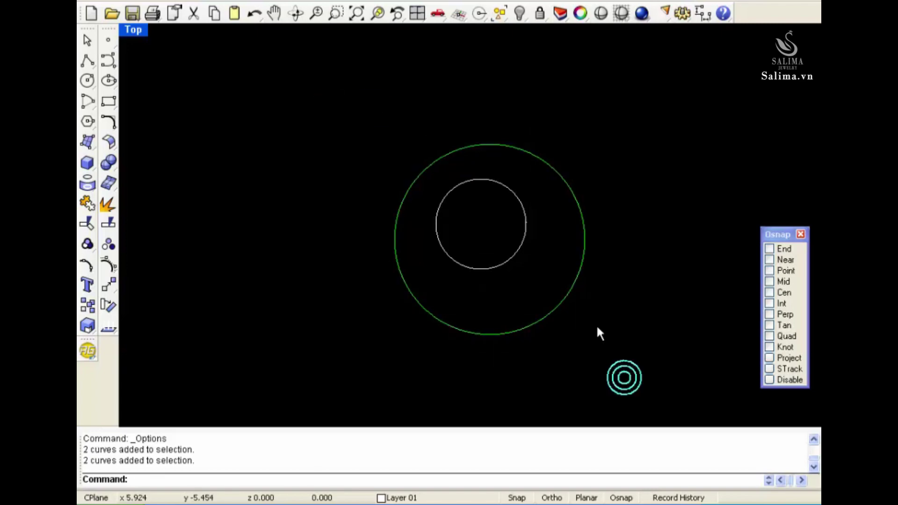
left_click_drag(364, 128, 620, 367)
key("Delete")
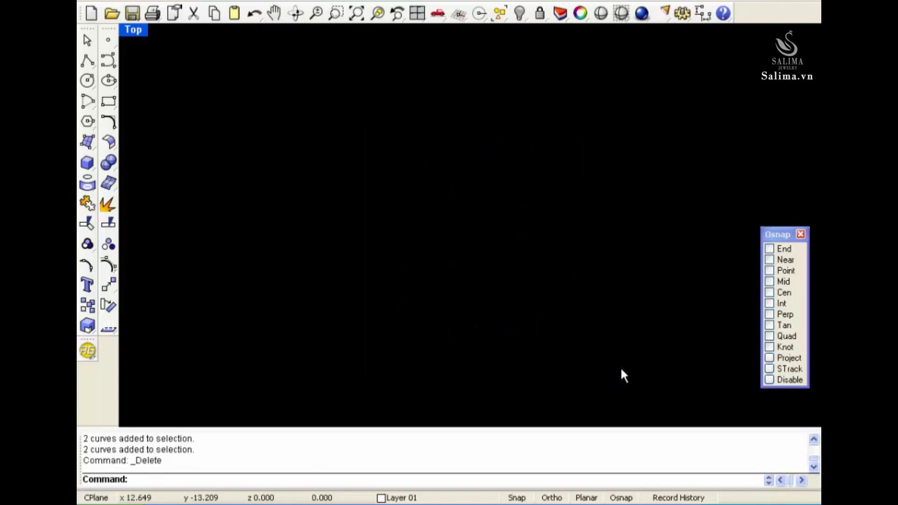
double_click(132, 31)
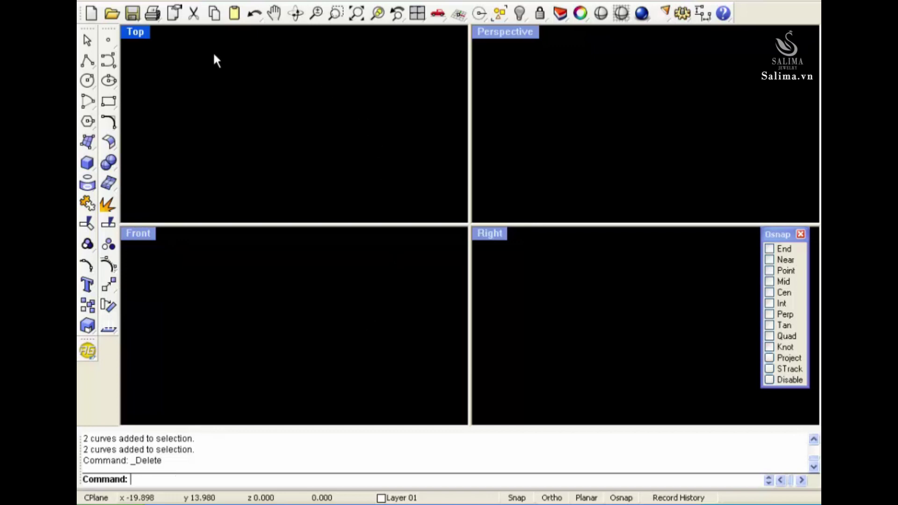
left_click(130, 35)
double_click(129, 33)
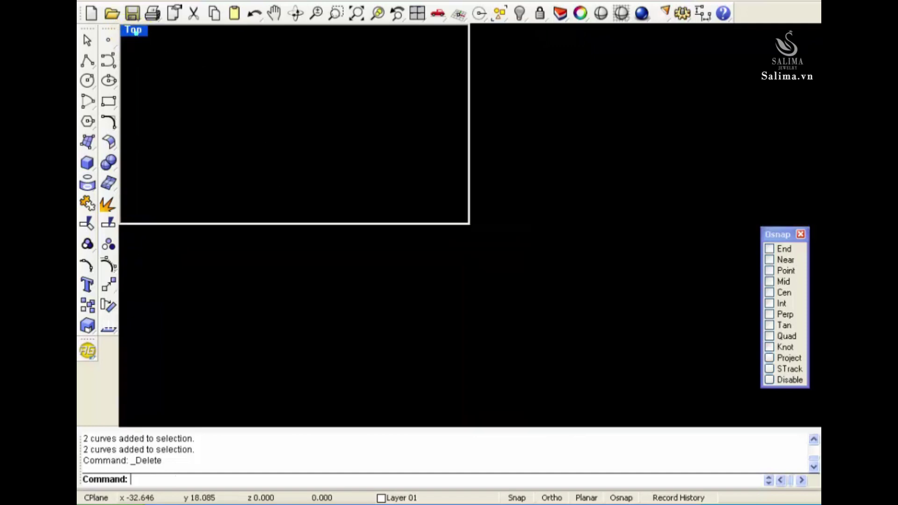
left_click(567, 98)
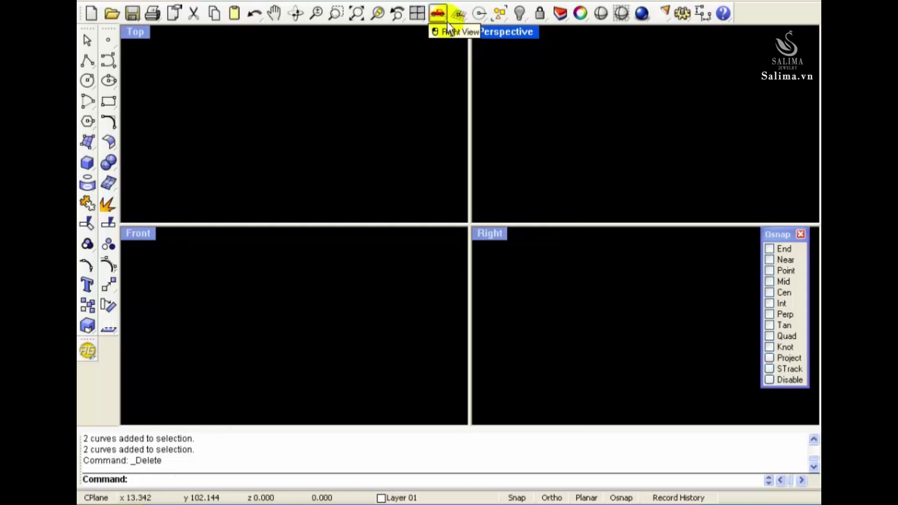
- Float the Set View preset-view tools (Back, Right, Left and others) as their own palette
left_click(434, 16)
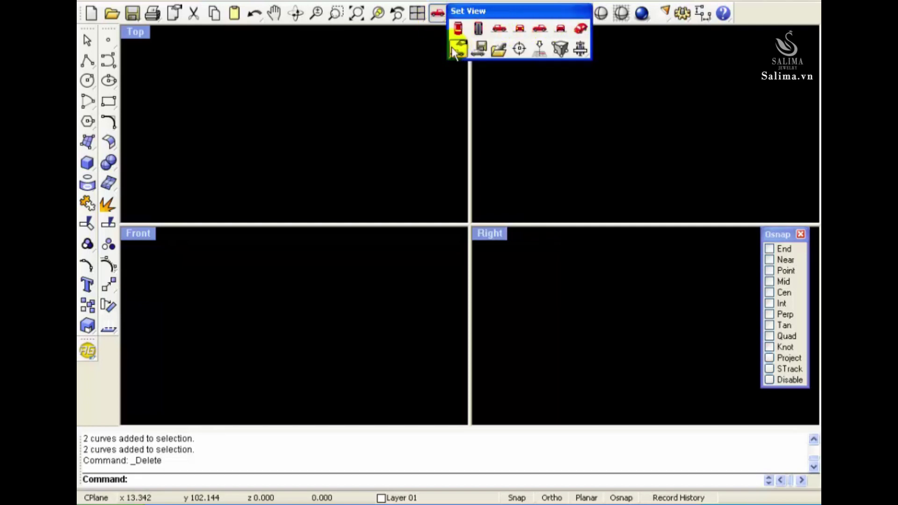
left_click(407, 59)
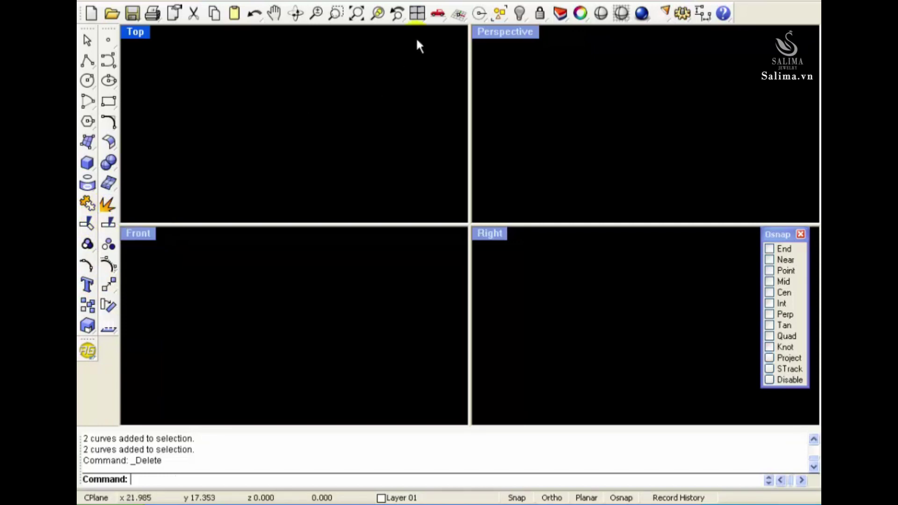
left_click(444, 15)
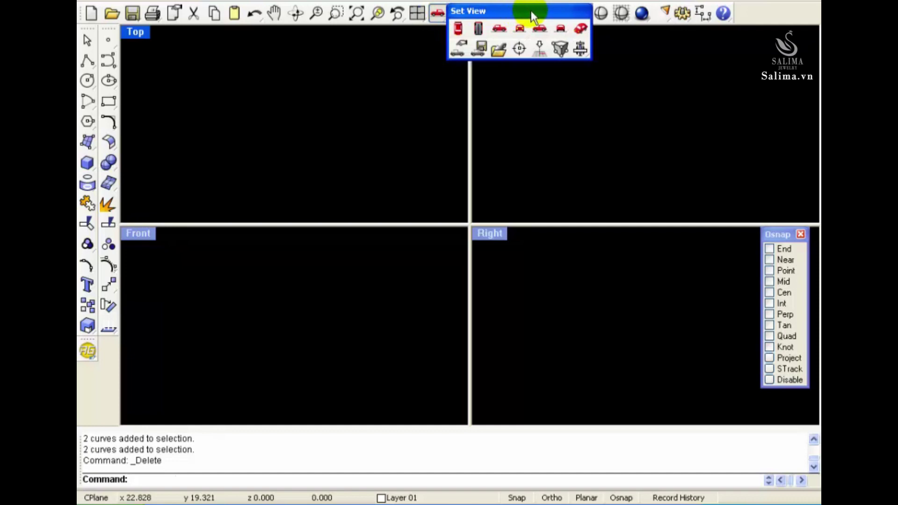
left_click_drag(531, 10, 398, 41)
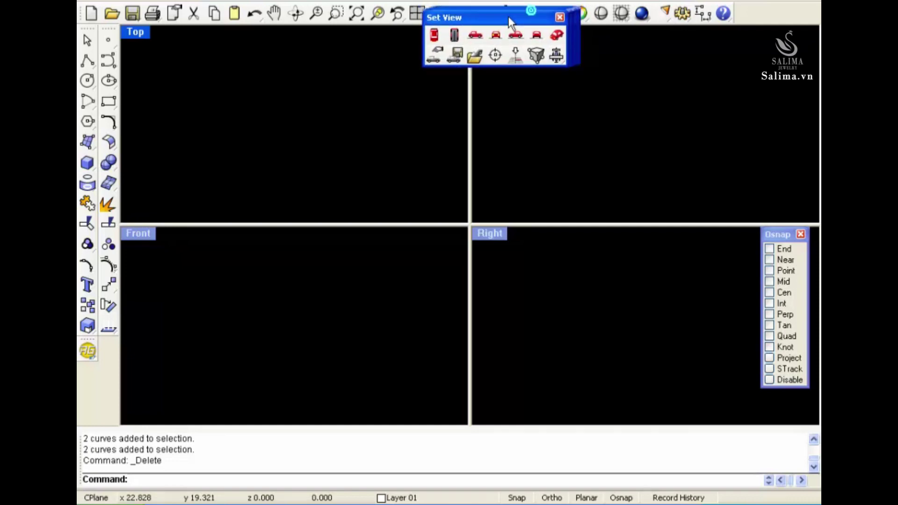
- Activate the Perspective viewport, then the Right viewport, then Perspective again
left_click(593, 162)
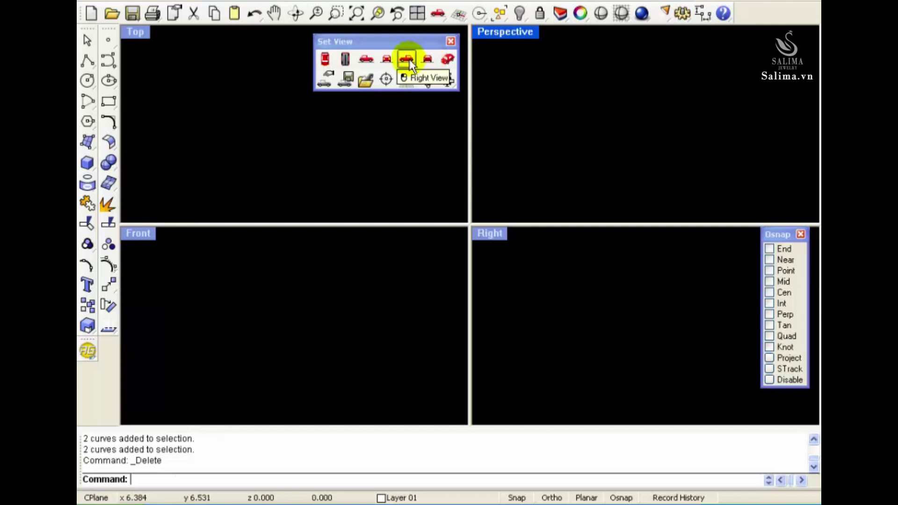
left_click(518, 266)
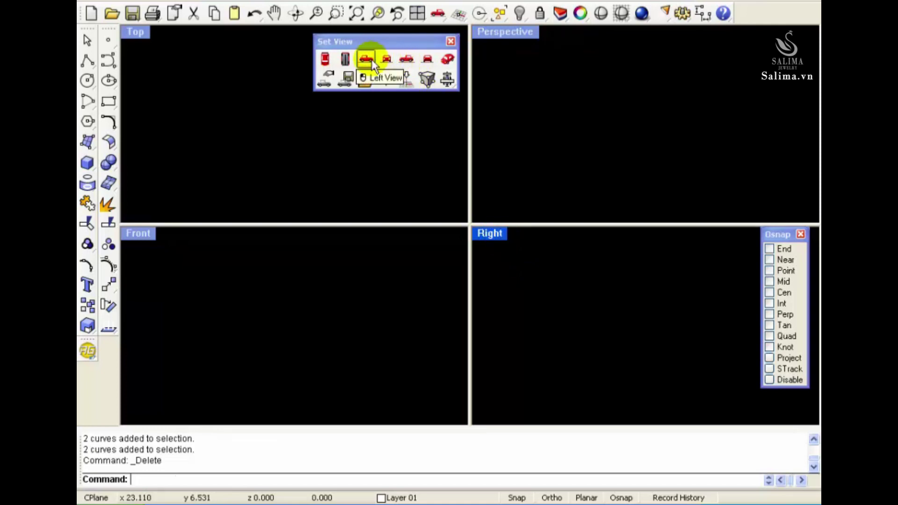
left_click(579, 89)
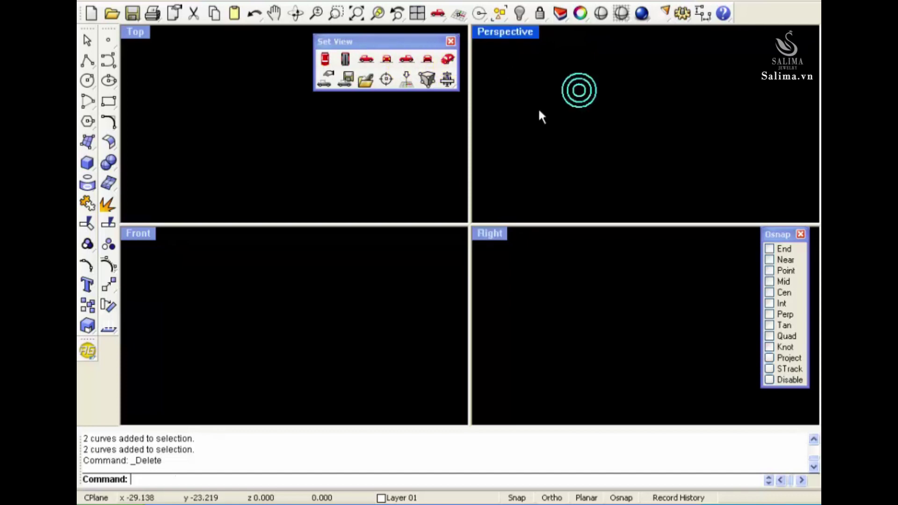
- Import HUONG 3D.3dm from the TAI LIEU 3D (F:) drive and clear the selection
left_click(89, 4)
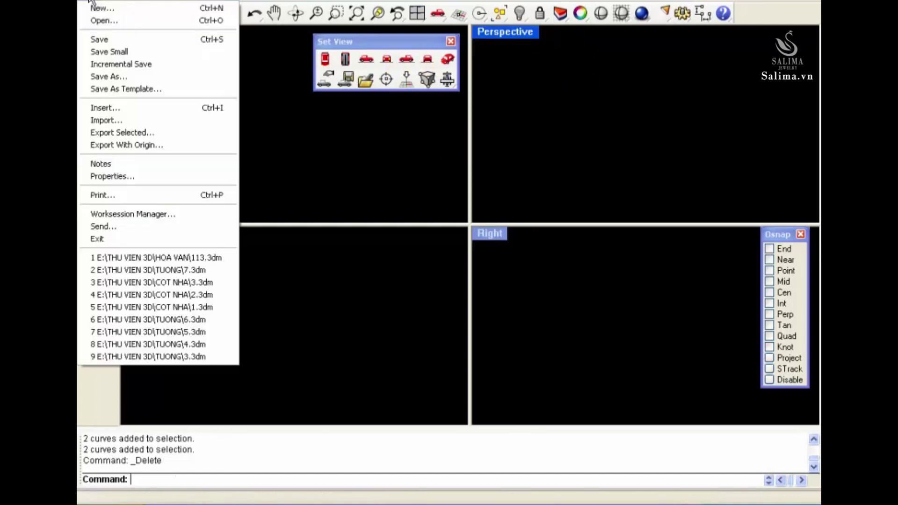
left_click(109, 124)
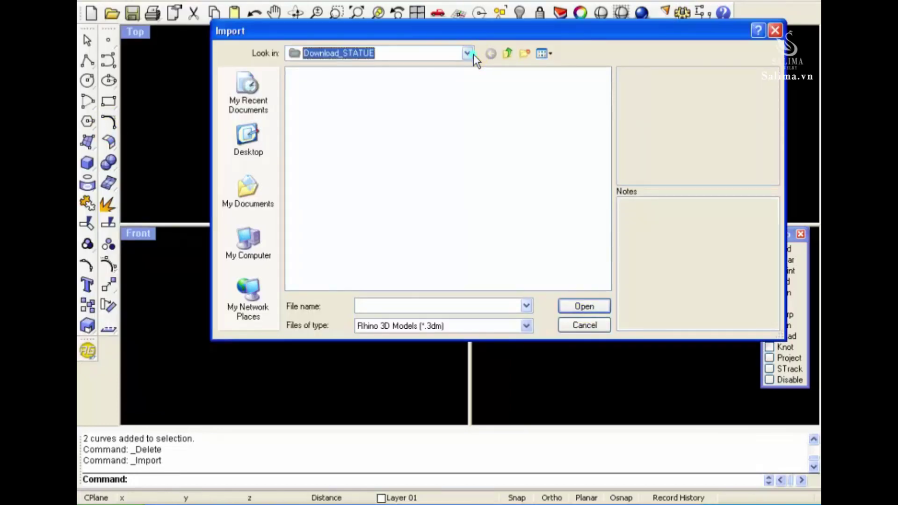
left_click(472, 54)
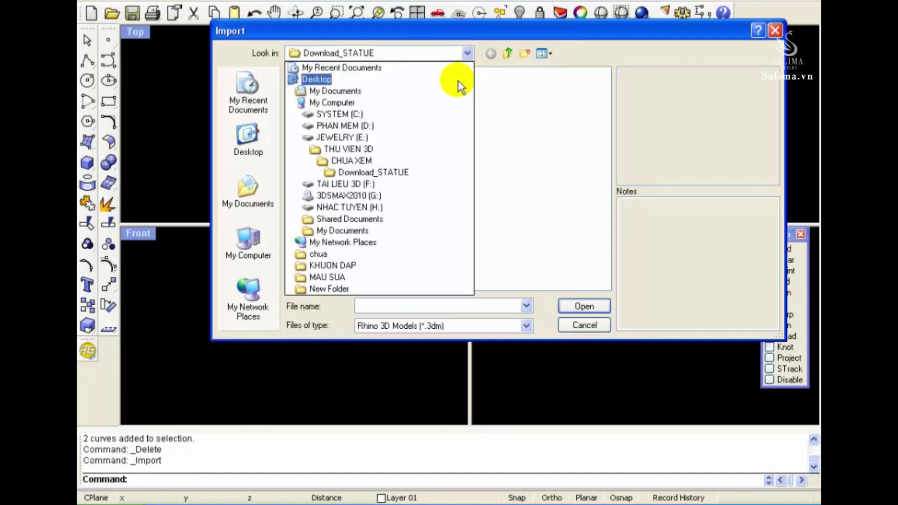
left_click(423, 185)
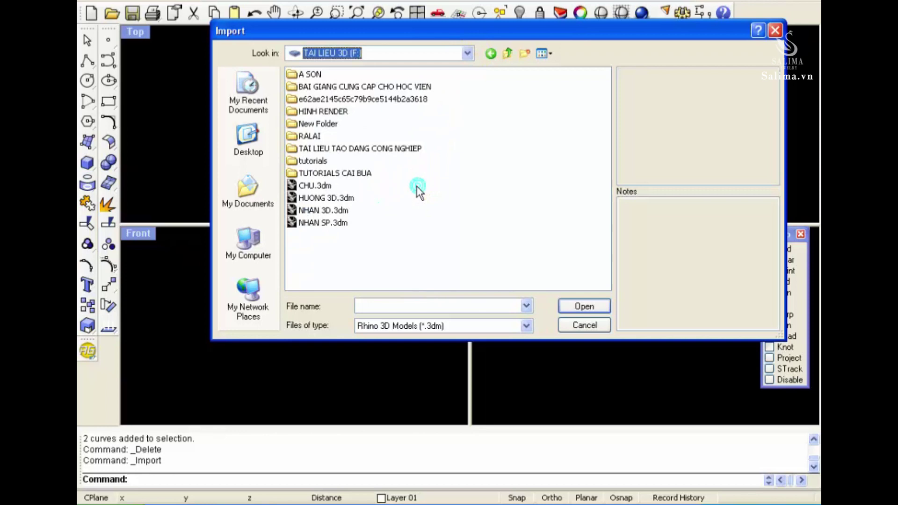
left_click(352, 199)
left_click(571, 305)
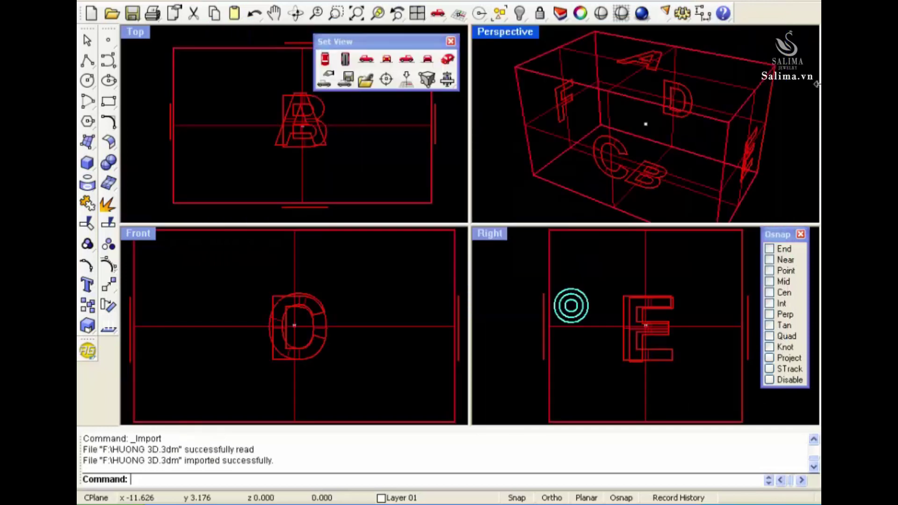
left_click(392, 162)
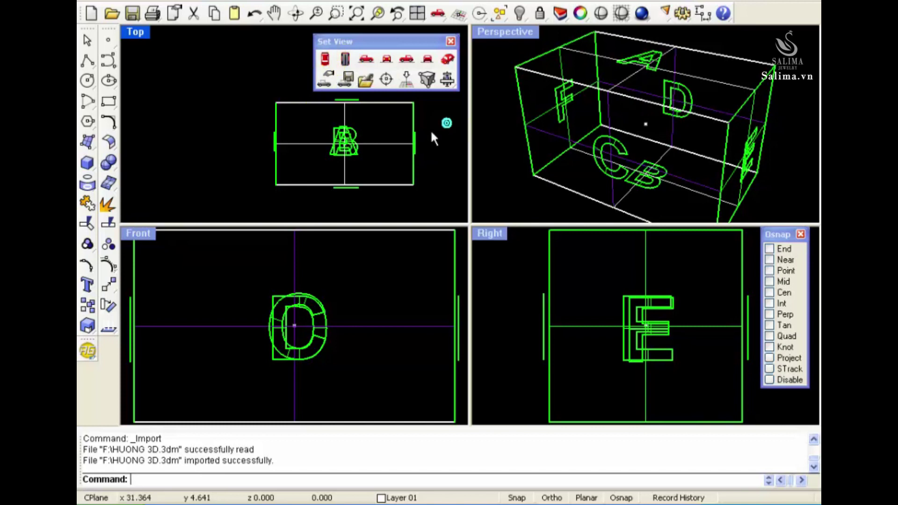
- Zoom the viewports out so the whole lettered box fits with space around it
scroll(426, 131, "down", 2)
scroll(313, 227, "down", 2)
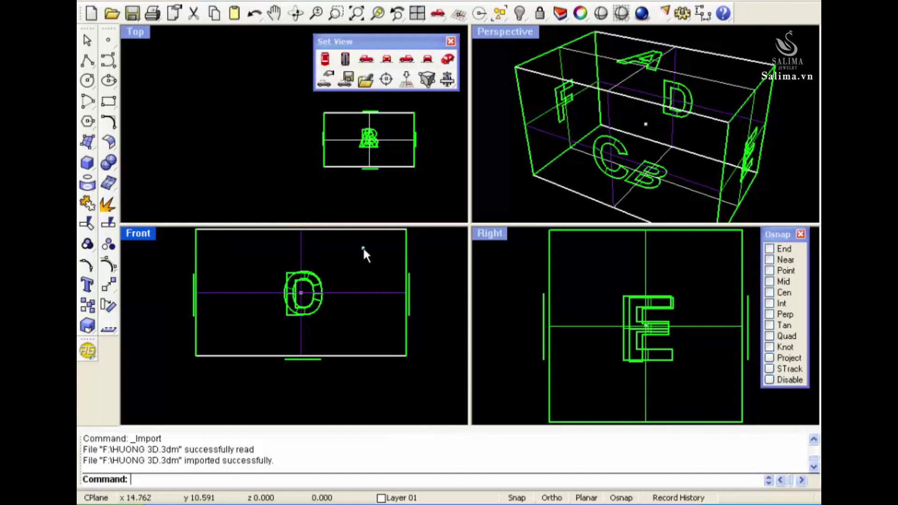
scroll(557, 136, "down", 2)
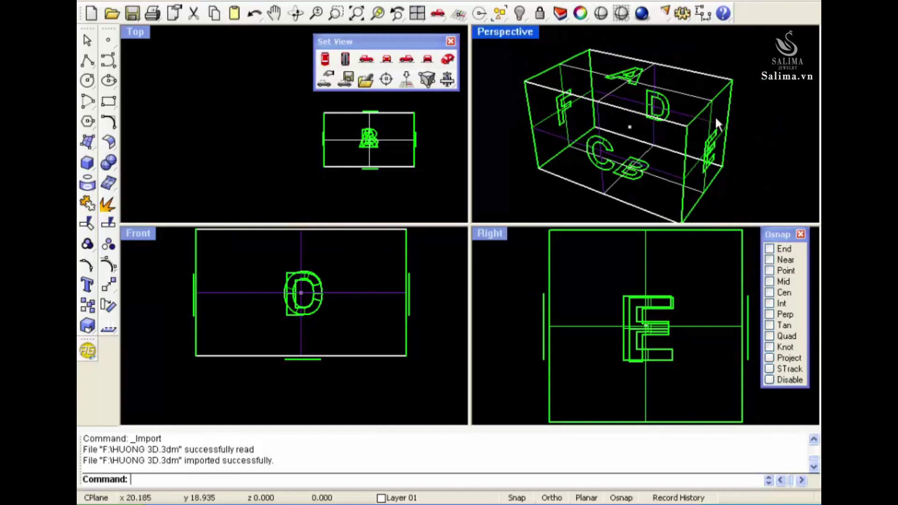
scroll(727, 131, "down", 1)
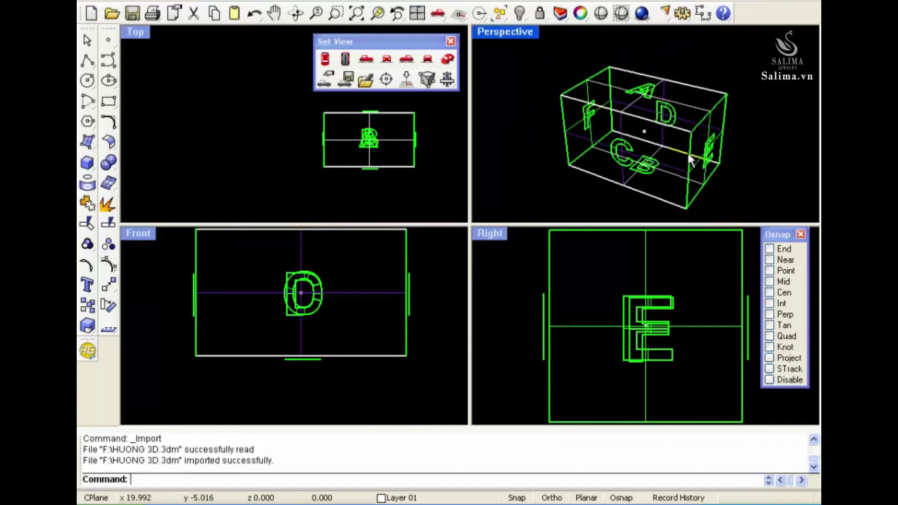
scroll(675, 91, "up", 1)
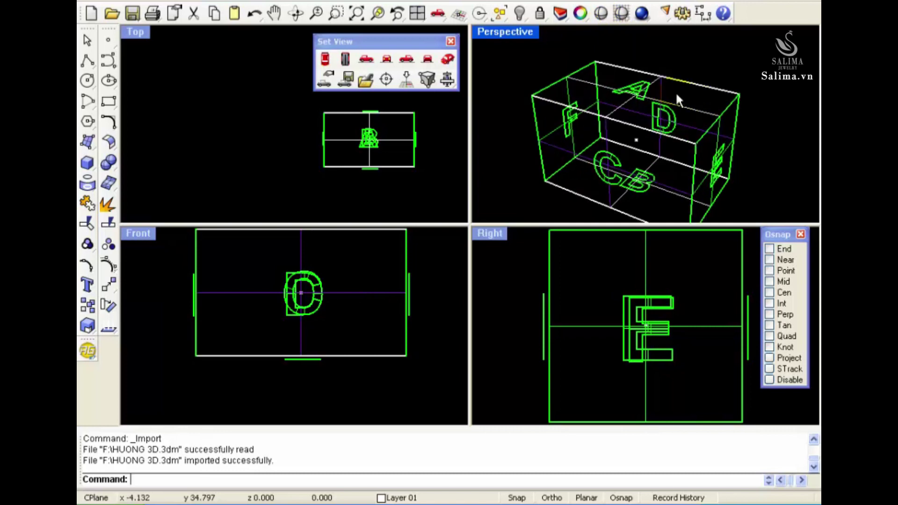
- Select the box's top face, then its bottom face, clearing the selection each time
left_click(624, 100)
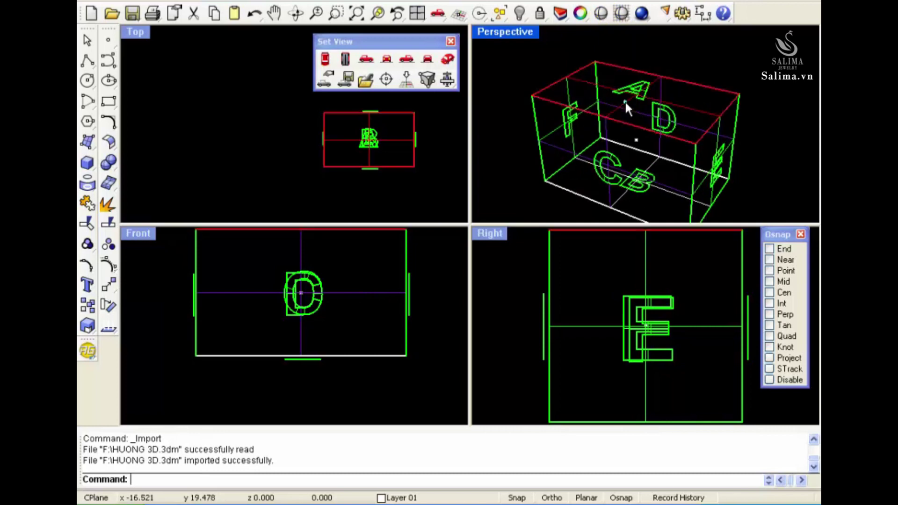
left_click(653, 33)
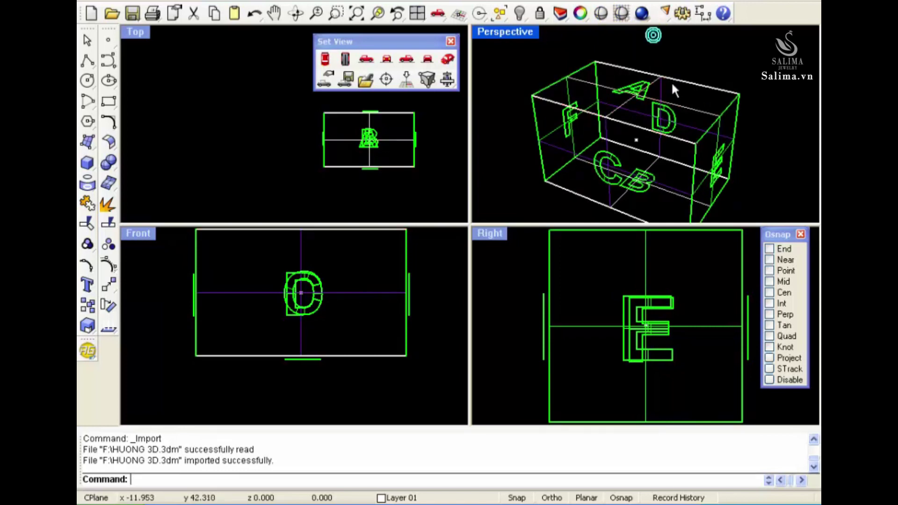
left_click(622, 199)
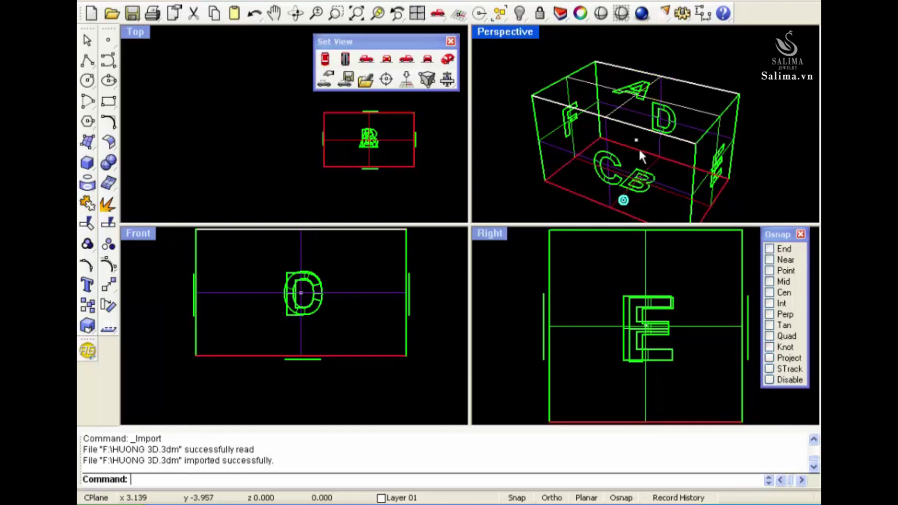
left_click(683, 59)
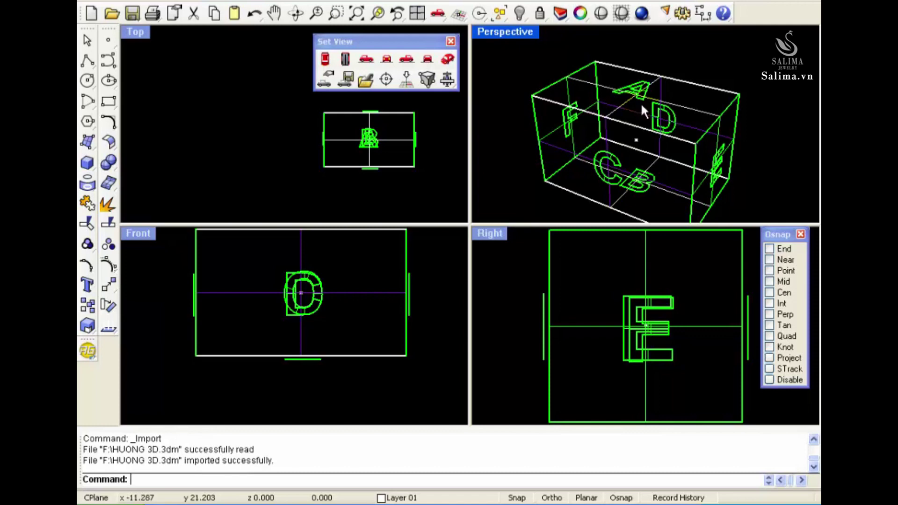
- Maximize the Perspective view, move the Set View palette aside and shade the box
double_click(517, 31)
left_click_drag(416, 46, 775, 51)
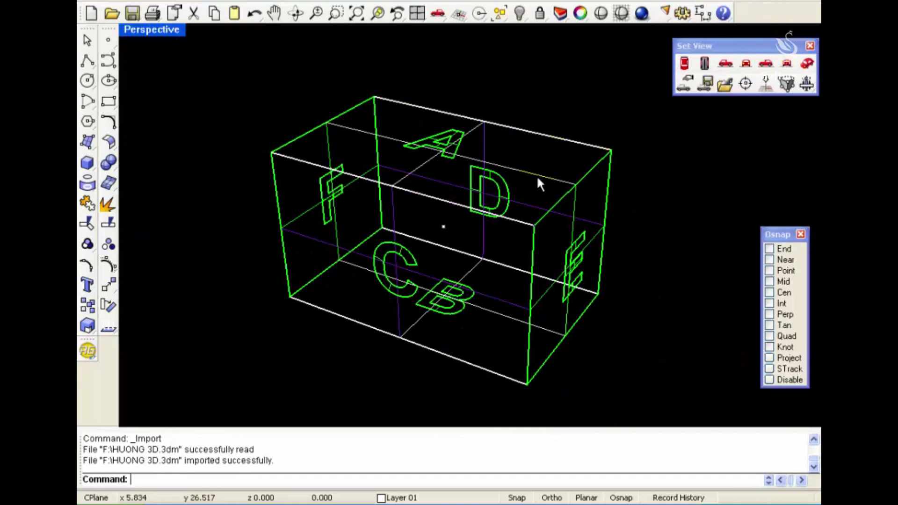
left_click(602, 13)
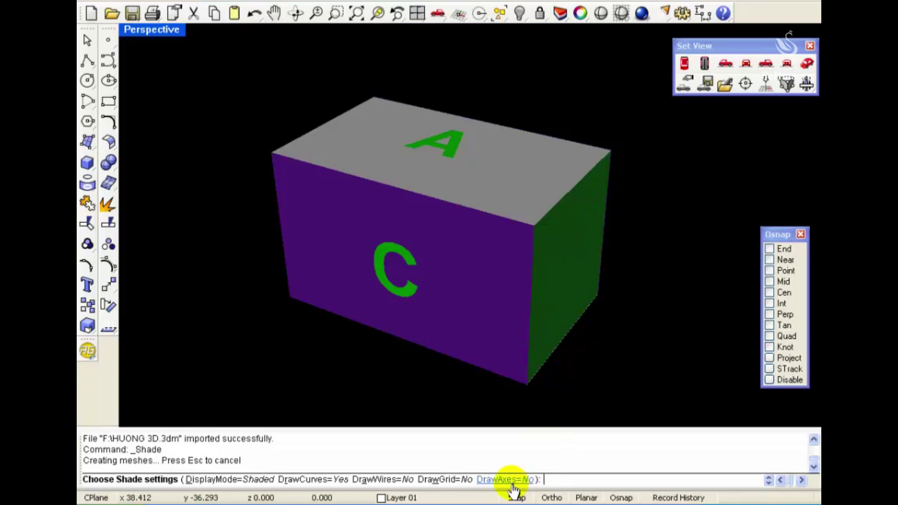
- Turn the world axes and construction grid on, then hide them again
left_click(512, 482)
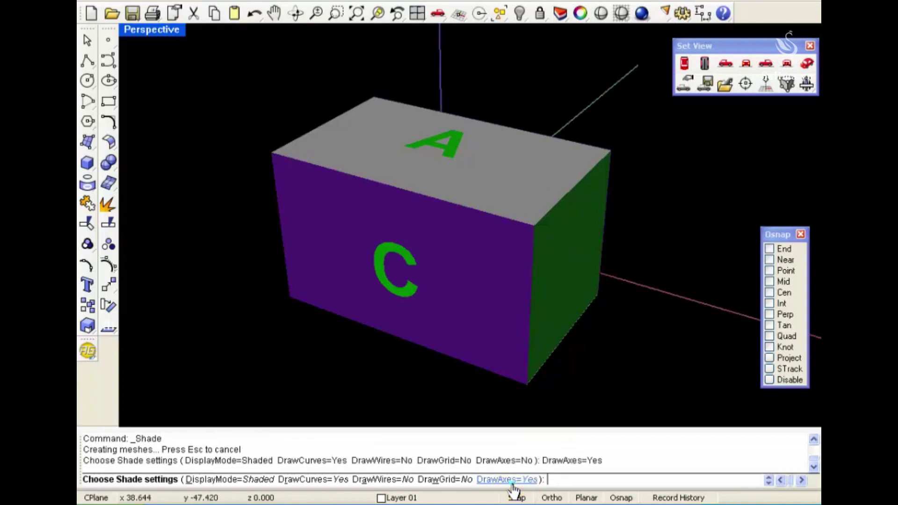
left_click(442, 479)
scroll(512, 282, "down", 2)
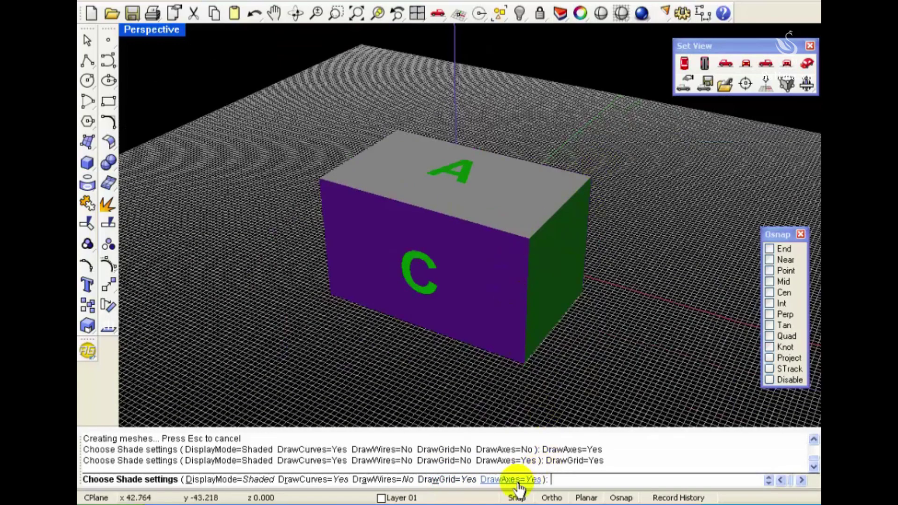
left_click(447, 480)
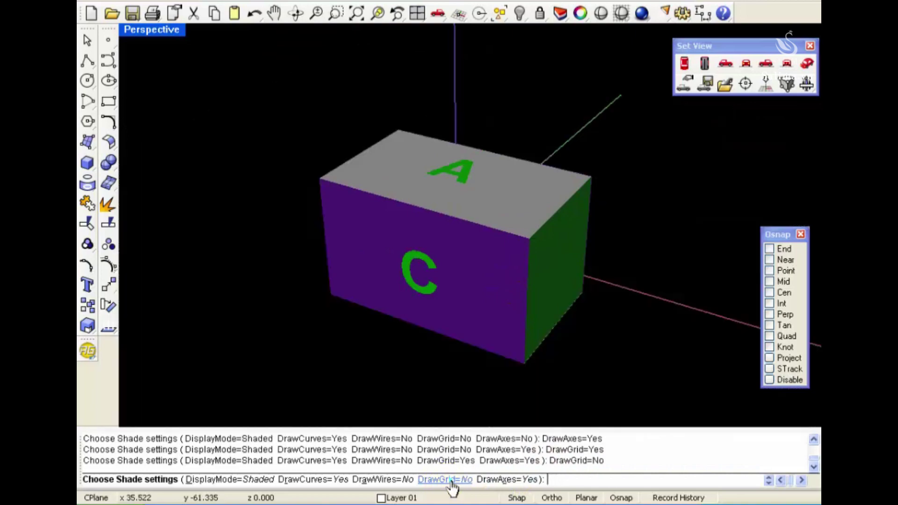
left_click(504, 481)
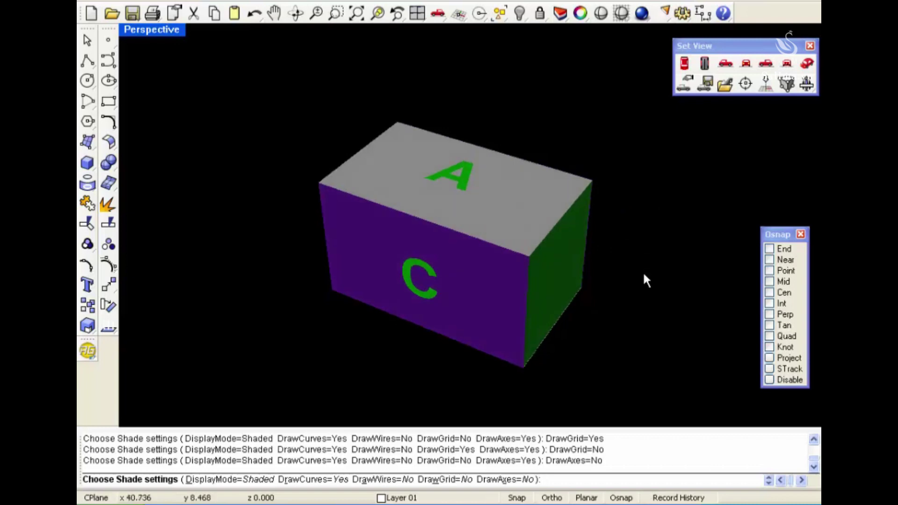
- Preview the box shaded in the maximized Perspective view while orbiting it
right_click(644, 308)
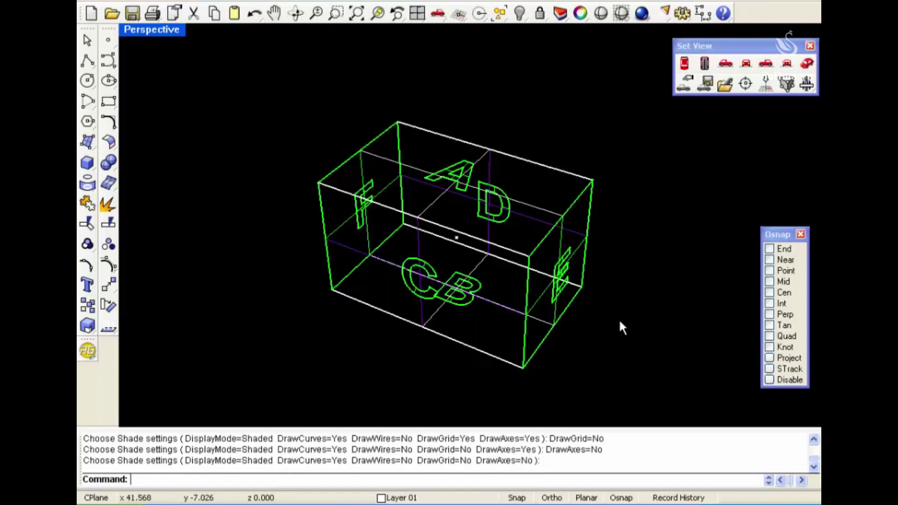
left_click(621, 12)
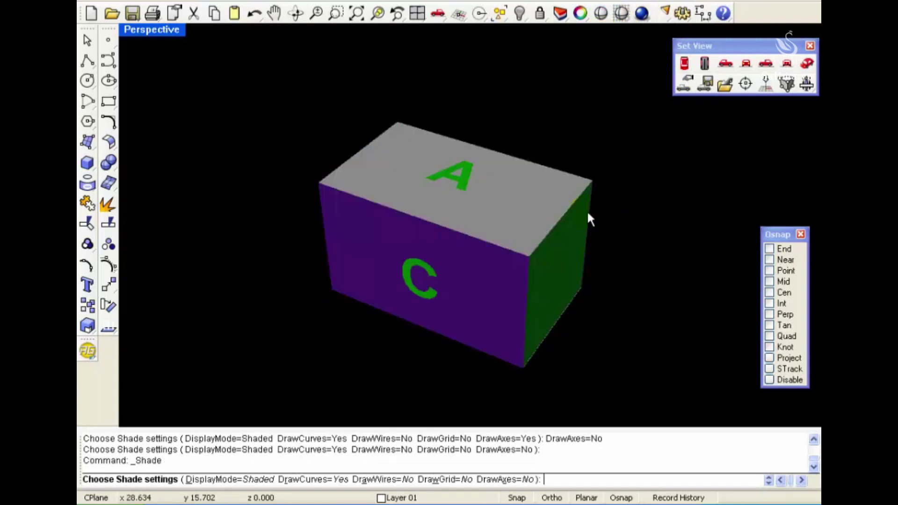
right_click(580, 348)
right_click(580, 348)
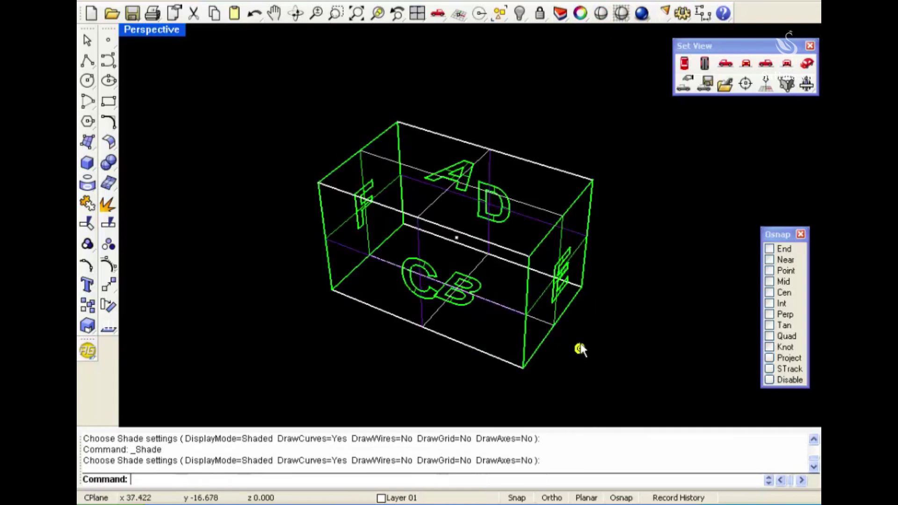
right_click(580, 347)
mouse_move(579, 349)
right_mouse_down()
mouse_move(576, 67)
mouse_move(571, 286)
mouse_move(589, 341)
right_mouse_up()
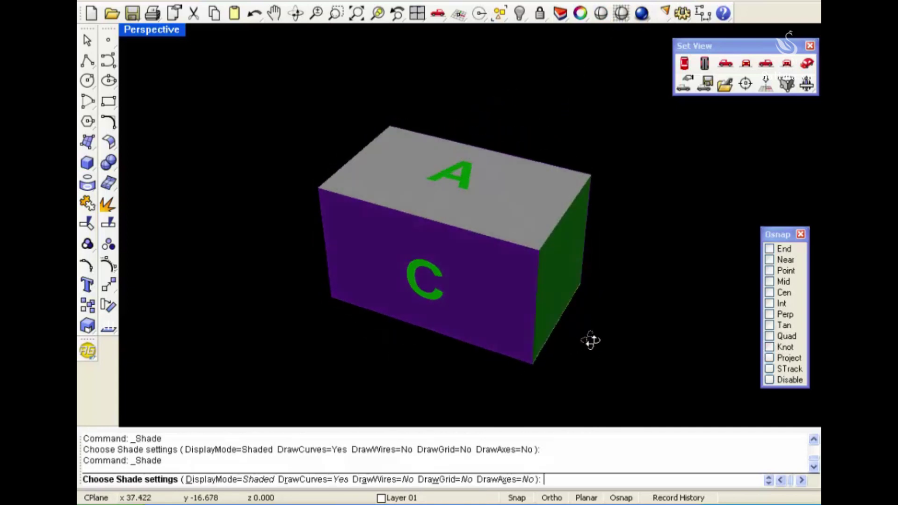
right_click(599, 342)
- Select the A and B letter outlines, preview them shaded, then deselect
left_click(449, 177)
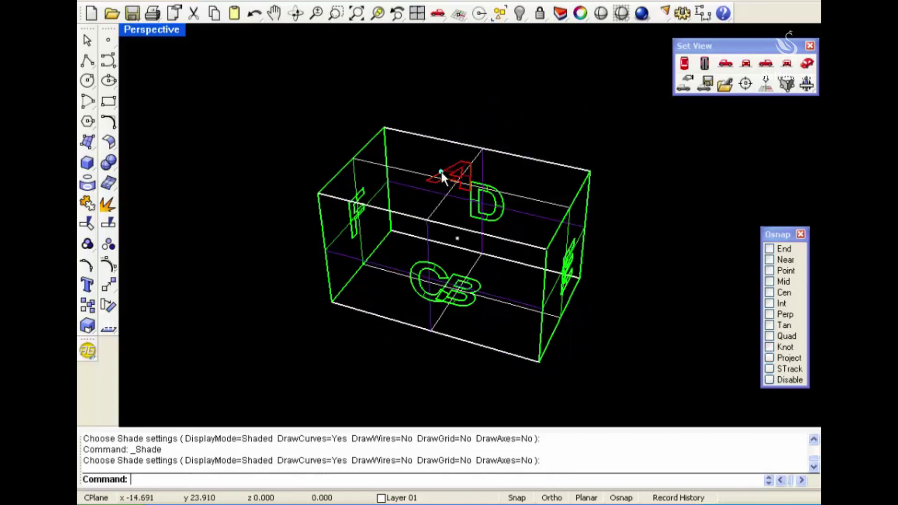
left_click(466, 309, "shift")
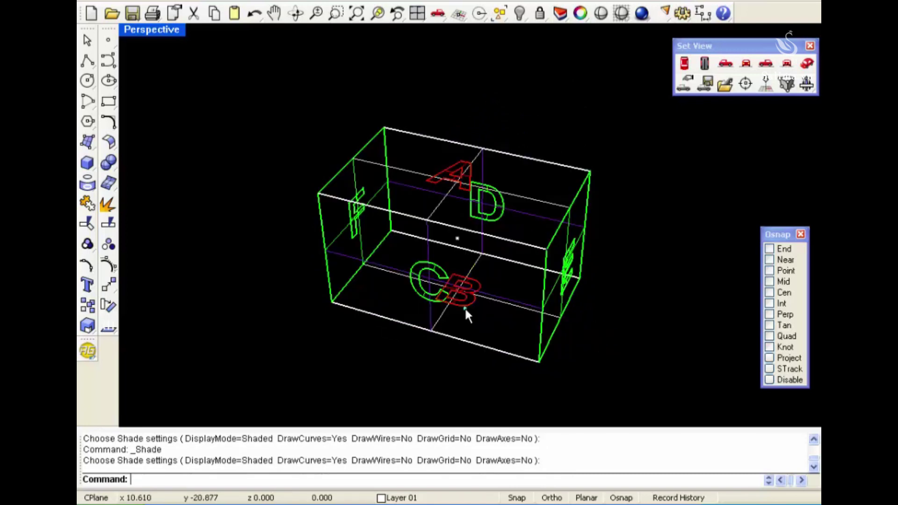
right_click(511, 251)
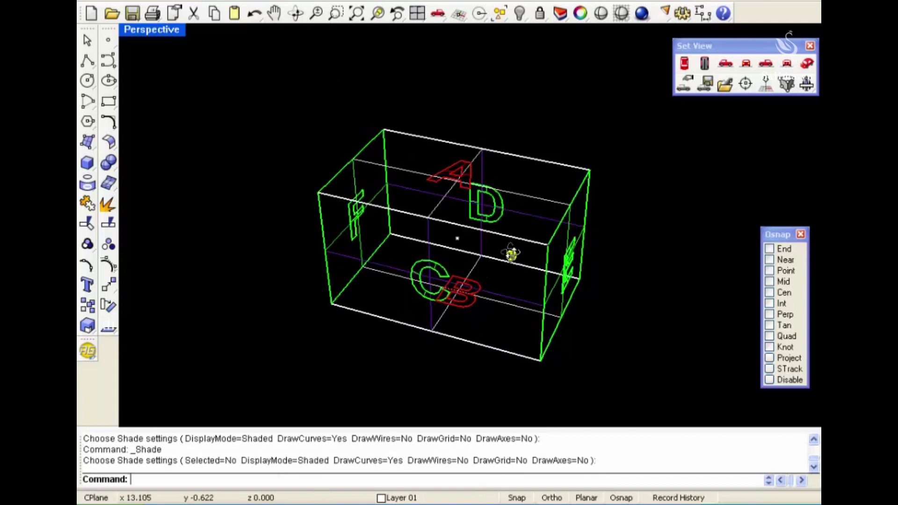
right_click(518, 234)
left_click(484, 109)
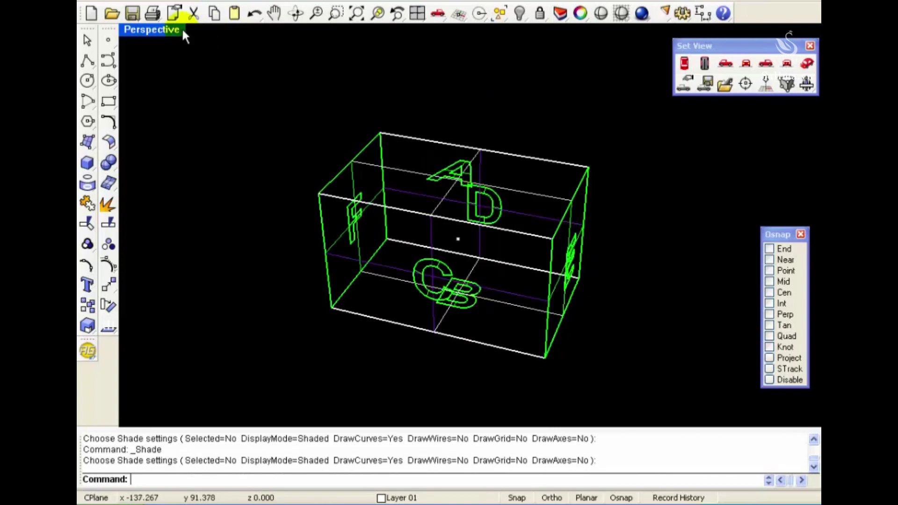
- Restore the four-view layout and shade-preview the Top and Perspective views, orbiting Perspective
double_click(169, 29)
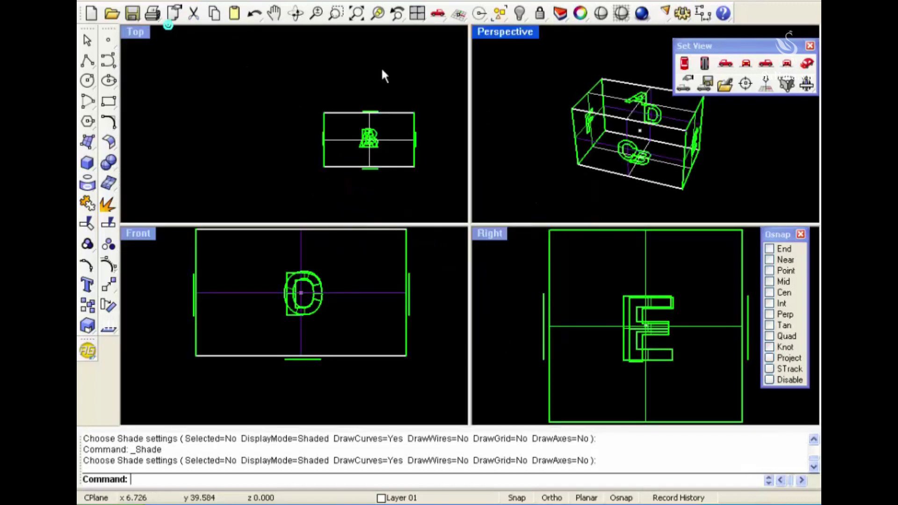
left_click(495, 161)
scroll(428, 142, "up", 3)
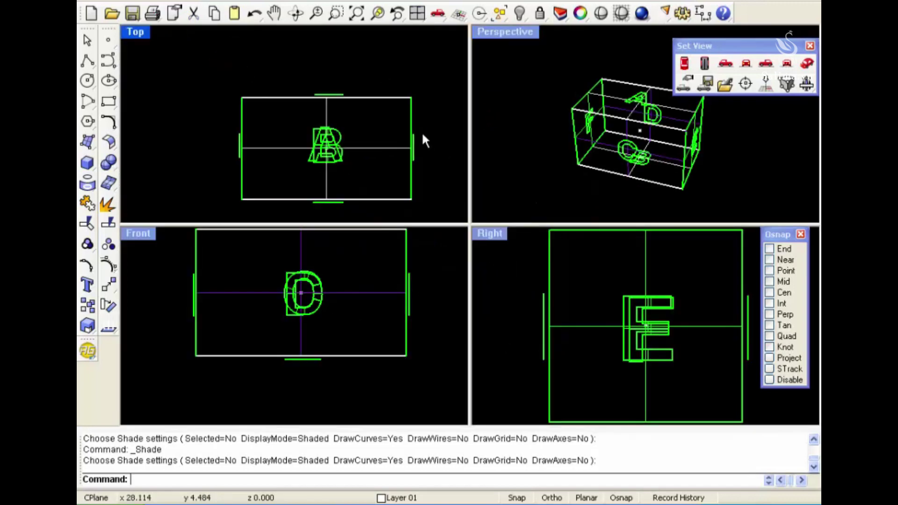
left_click(559, 14)
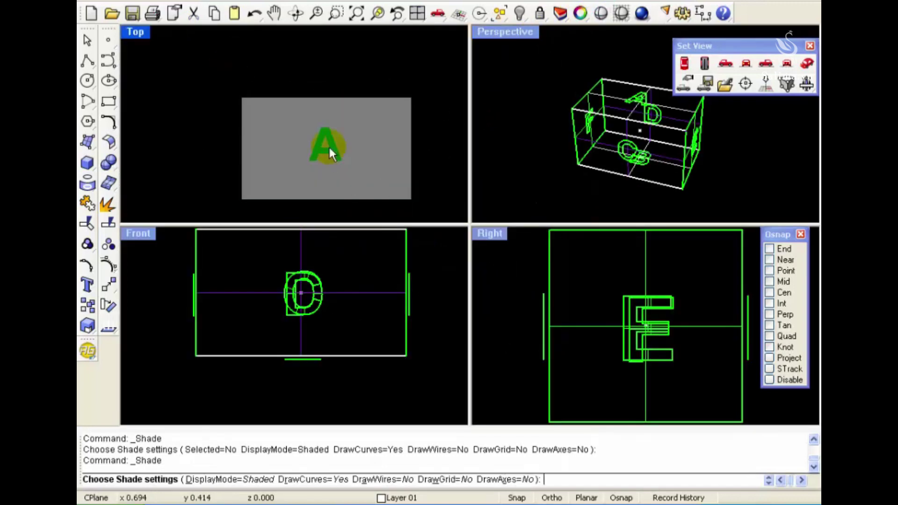
left_click(742, 102)
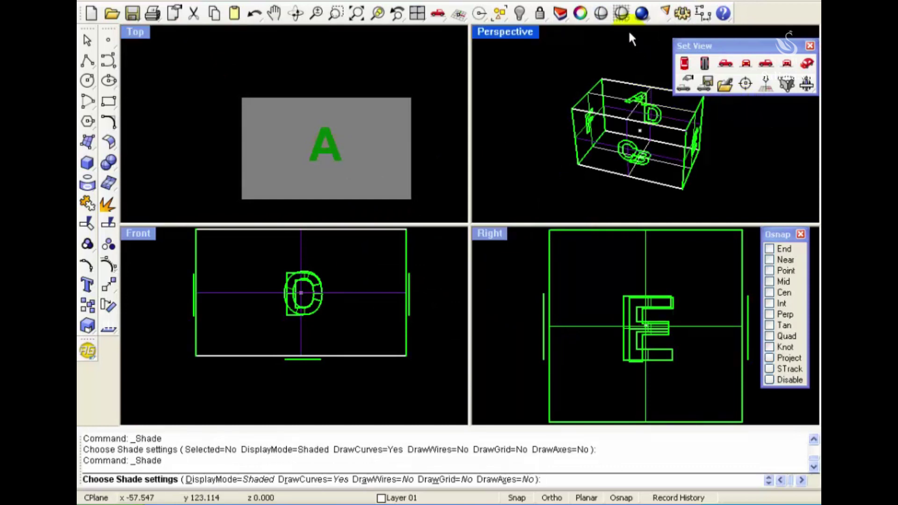
left_click(603, 18)
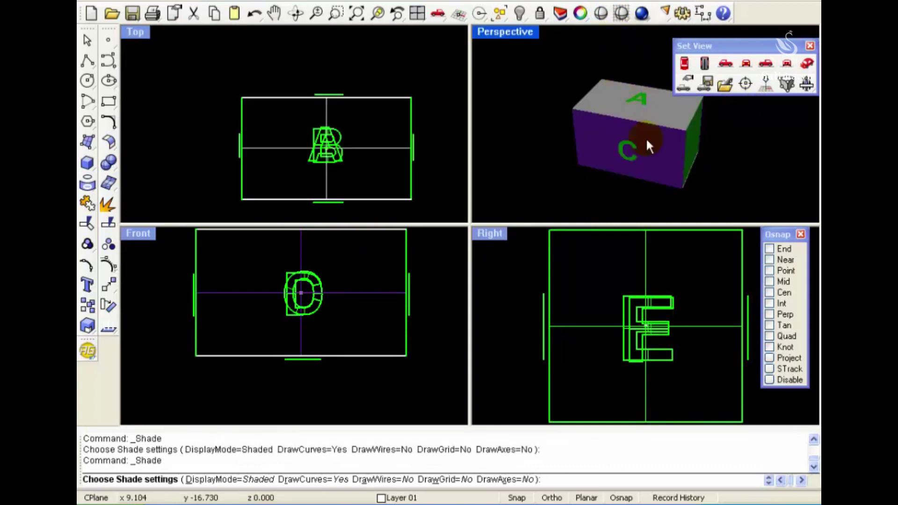
mouse_move(650, 187)
right_mouse_down()
mouse_move(643, 80)
mouse_move(642, 192)
right_mouse_up()
- Shade-preview the Top view, then the Front view, ending each preview
left_click(425, 146)
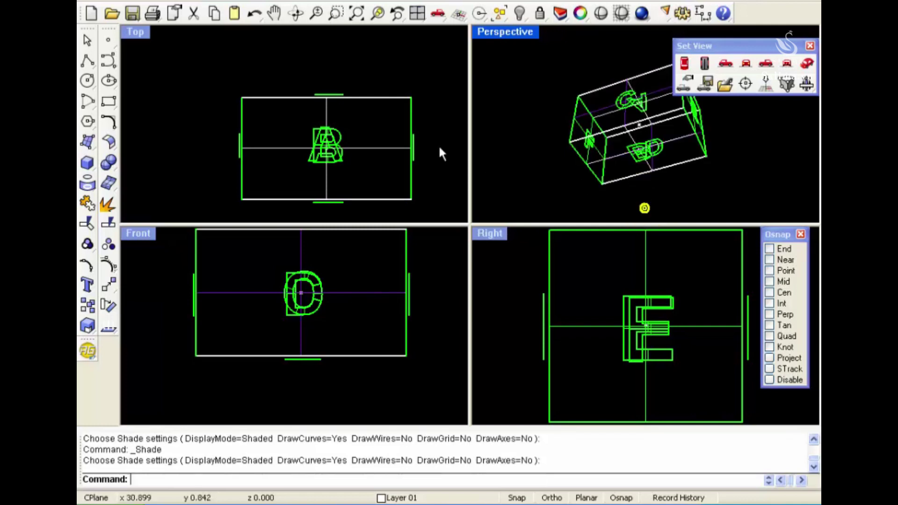
left_click(604, 11)
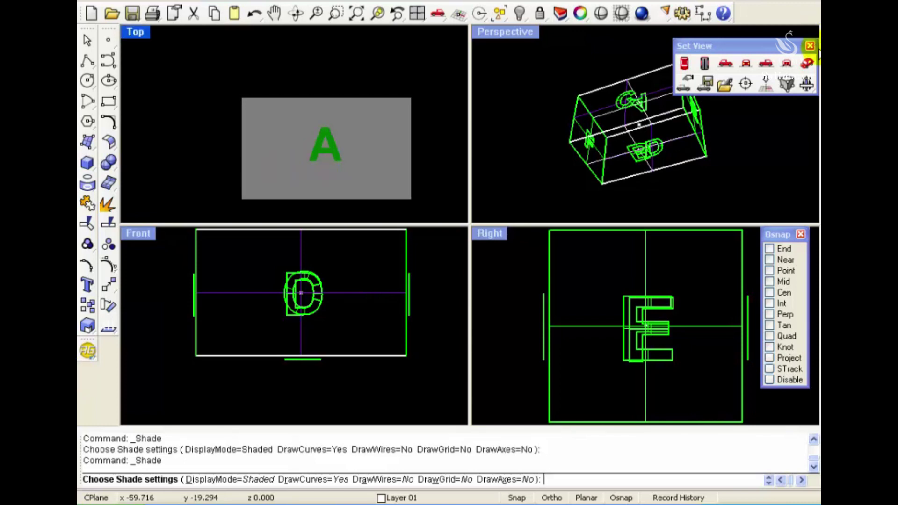
left_click(699, 66)
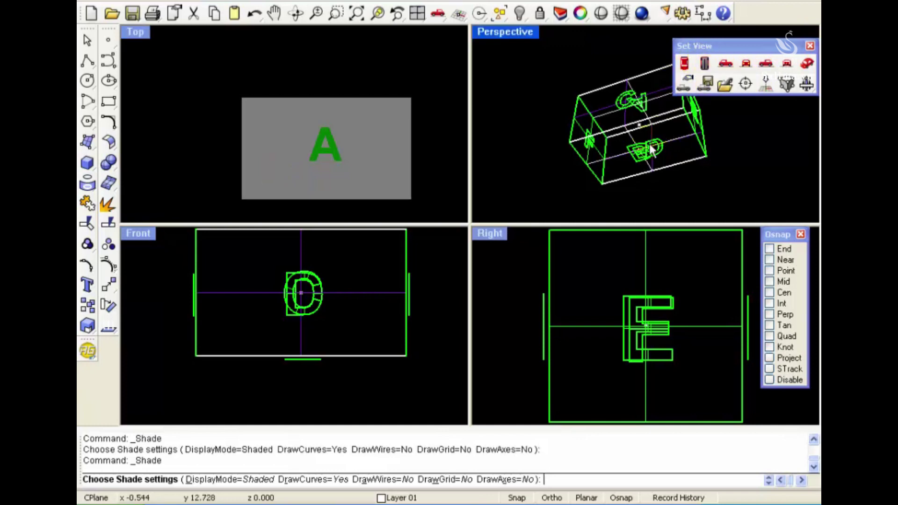
left_click(449, 269)
key("Return")
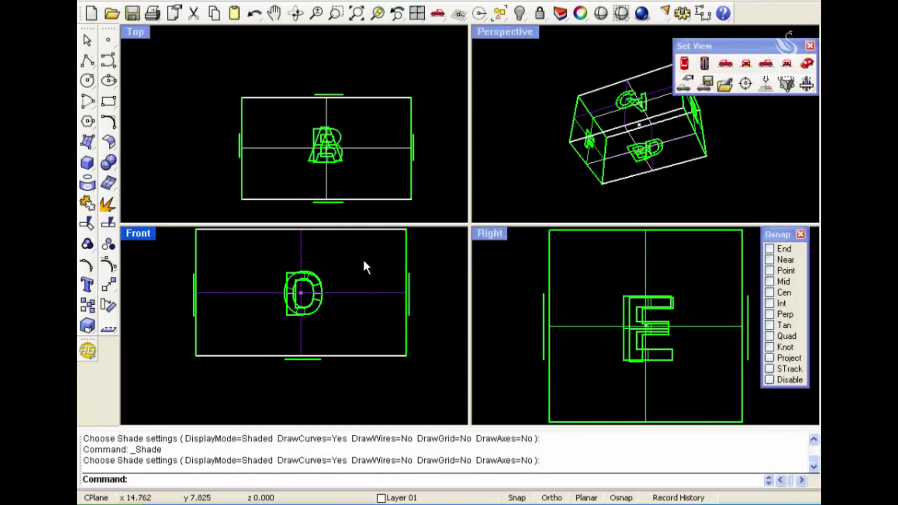
left_click(603, 15)
left_click(604, 15)
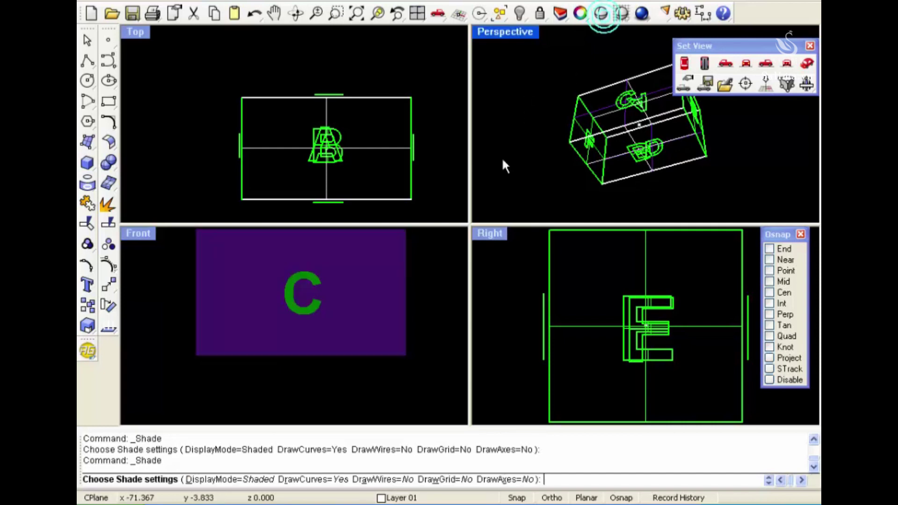
- Shade-preview the Perspective view and orbit the box back toward its original angle
left_click(624, 126)
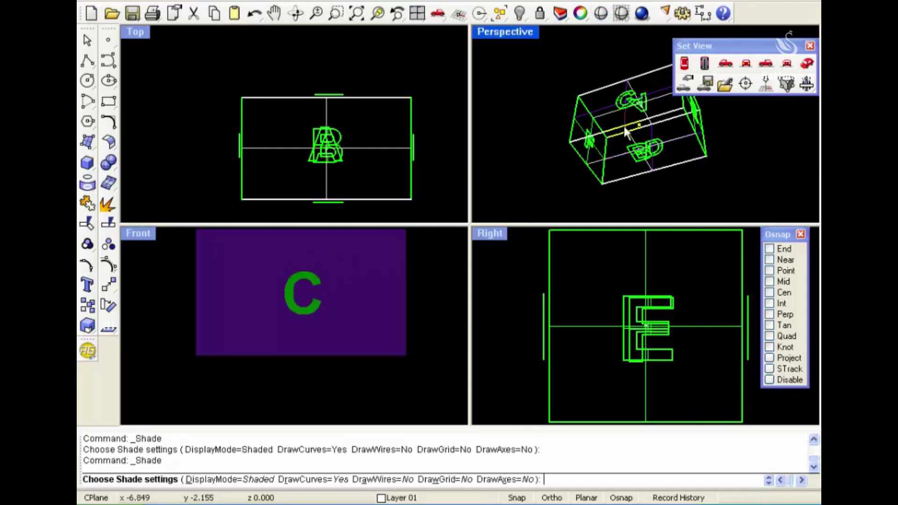
key("Return")
key("Return")
mouse_move(650, 127)
right_mouse_down()
mouse_move(652, 194)
mouse_move(630, 105)
mouse_move(638, 181)
right_mouse_up()
right_click_drag(529, 43, 687, 135)
key("Return")
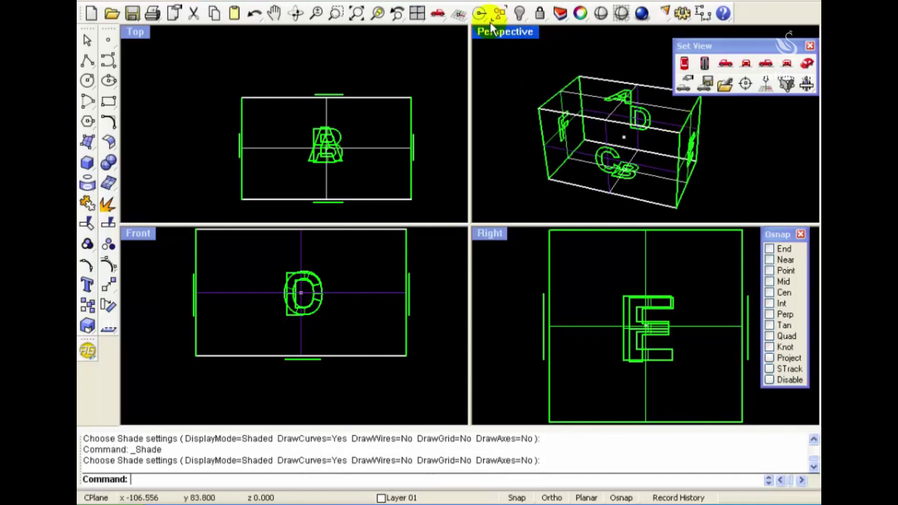
double_click(495, 35)
key("Return")
key("Return")
mouse_move(519, 297)
right_mouse_down()
mouse_move(515, 263)
mouse_move(394, 277)
mouse_move(171, 206)
mouse_move(297, 237)
right_mouse_up()
mouse_move(590, 251)
right_mouse_down()
mouse_move(711, 280)
mouse_move(506, 262)
mouse_move(547, 273)
mouse_move(515, 274)
right_mouse_up()
key("Return")
right_click(515, 268)
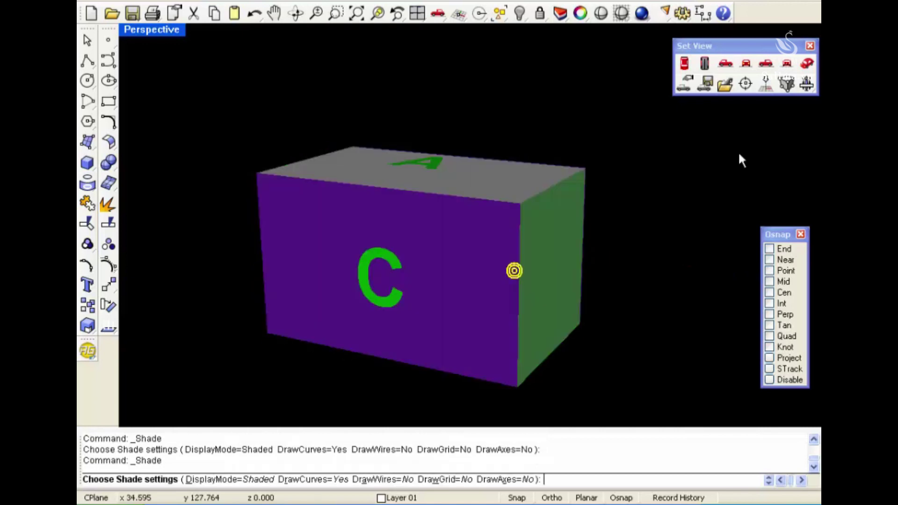
right_click(655, 205)
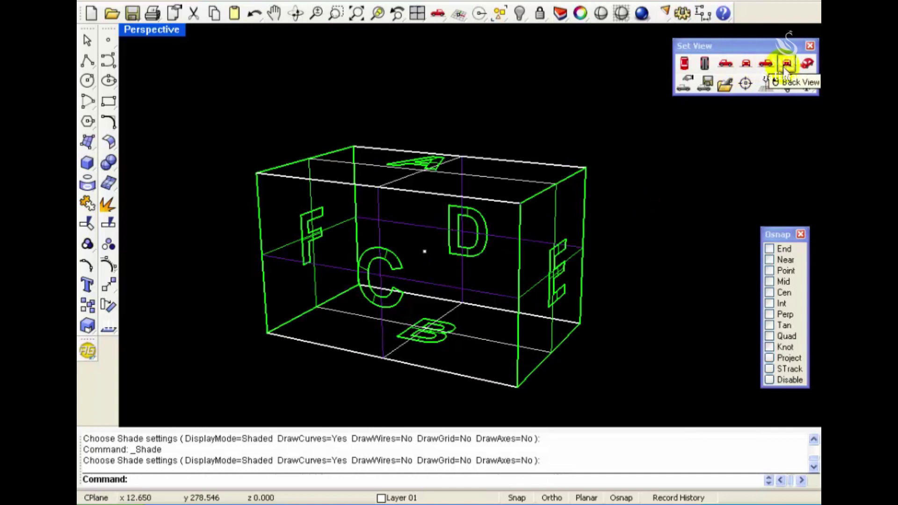
scroll(582, 243, "down", 5)
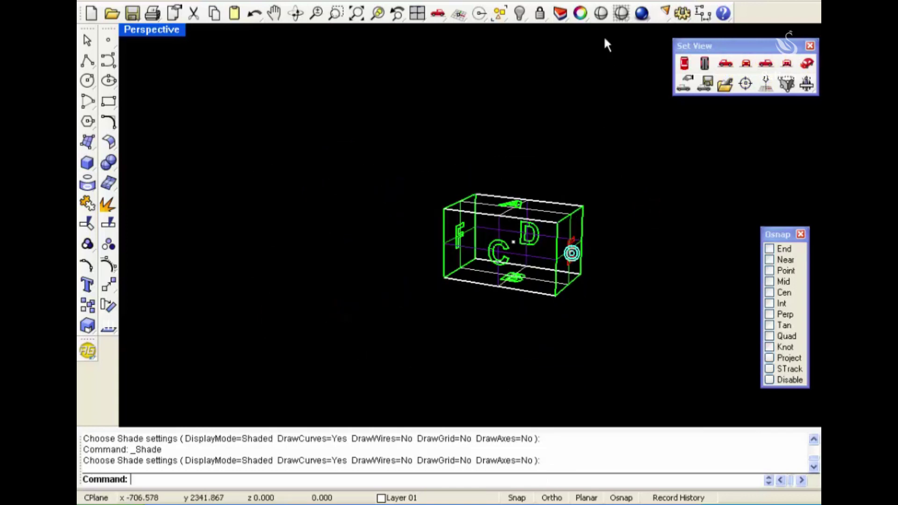
left_click(602, 13)
mouse_move(665, 277)
right_mouse_down()
mouse_move(637, 264)
mouse_move(741, 259)
mouse_move(757, 234)
mouse_move(729, 266)
mouse_move(647, 298)
right_mouse_up()
key("Escape")
scroll(515, 274, "down", 1)
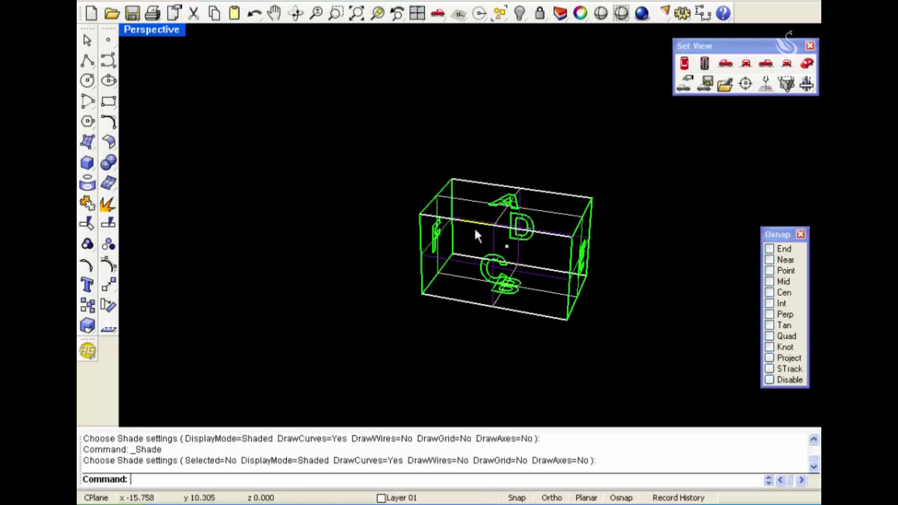
double_click(150, 28)
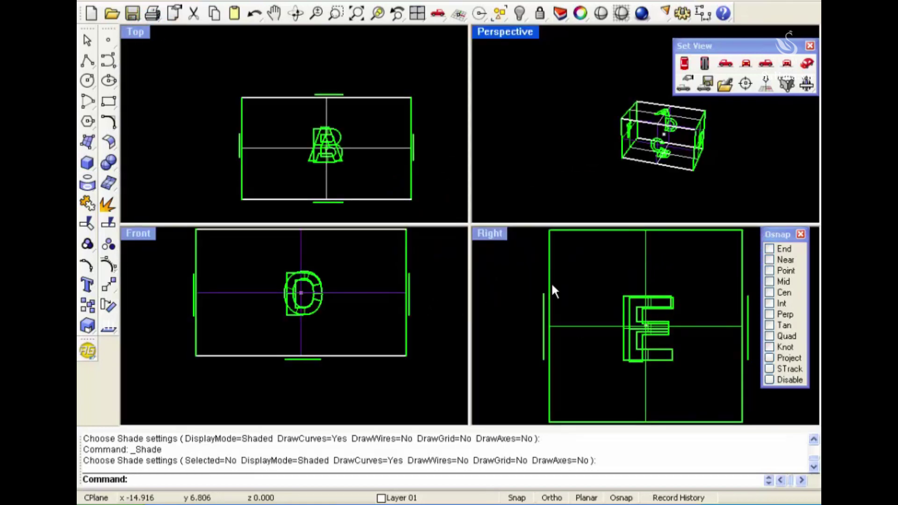
scroll(628, 289, "down", 2)
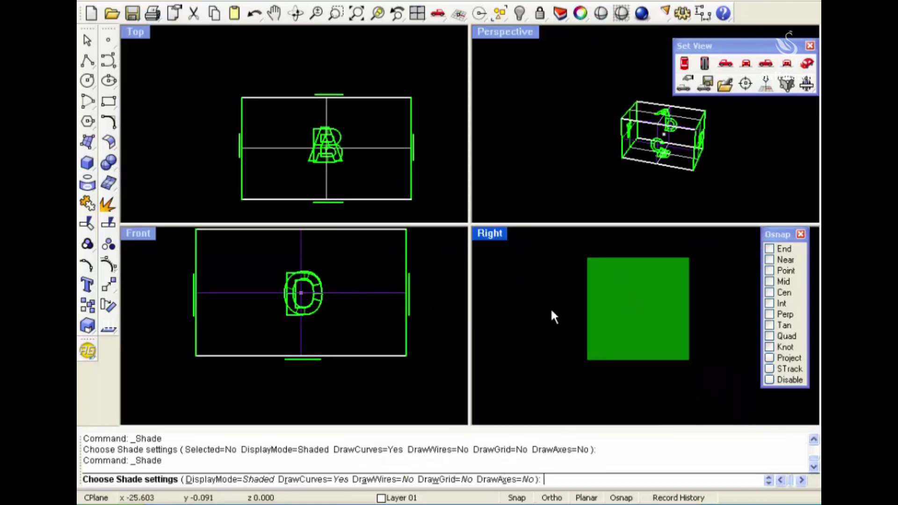
left_click(550, 309)
left_click_drag(609, 276, 662, 336)
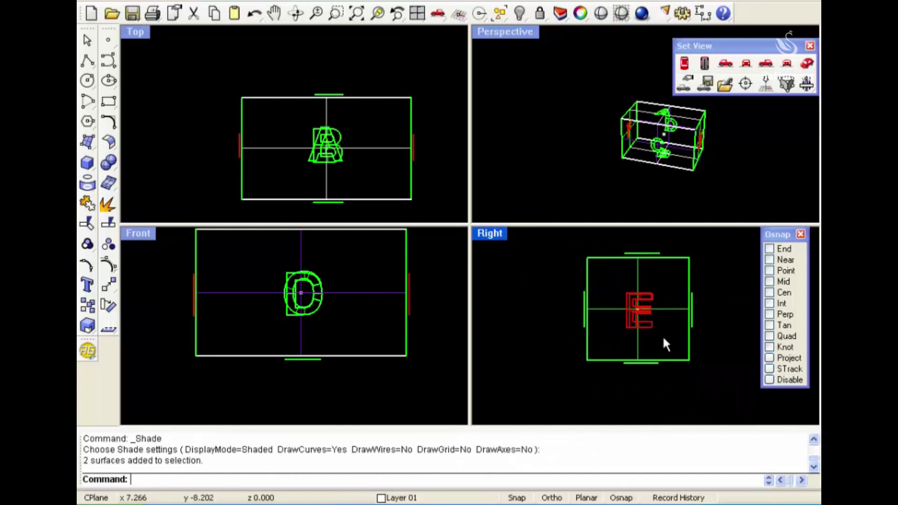
left_click(662, 335)
scroll(432, 281, "down", 2)
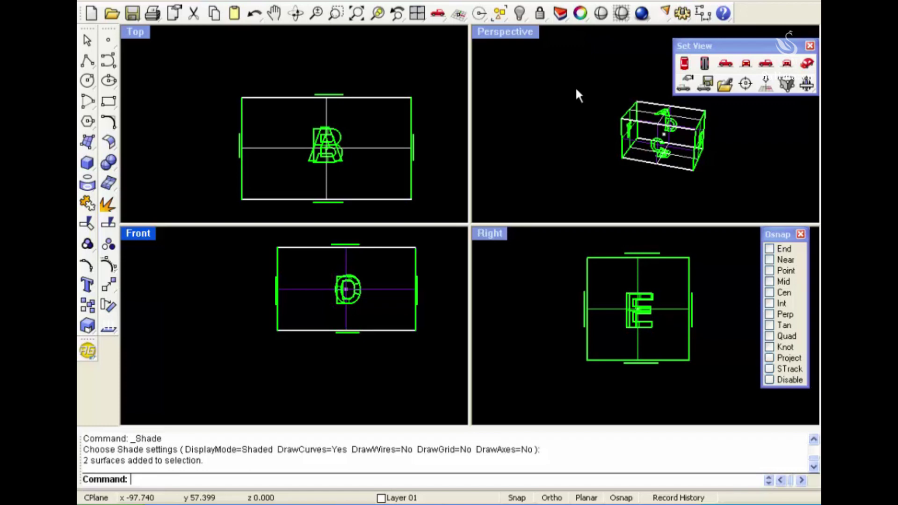
left_click(580, 91)
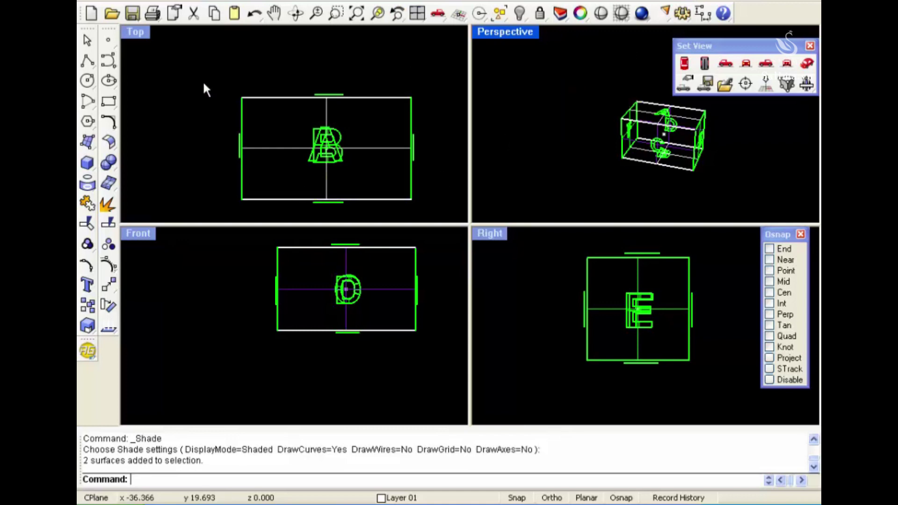
left_click_drag(203, 74, 468, 211)
- Delete the selected objects and import NHAN 3D.3dm
key("Delete")
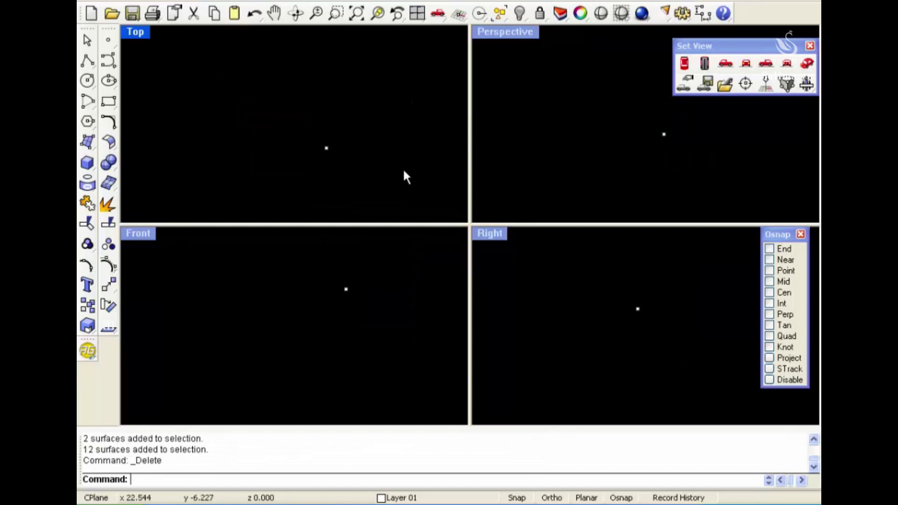
left_click(92, 1)
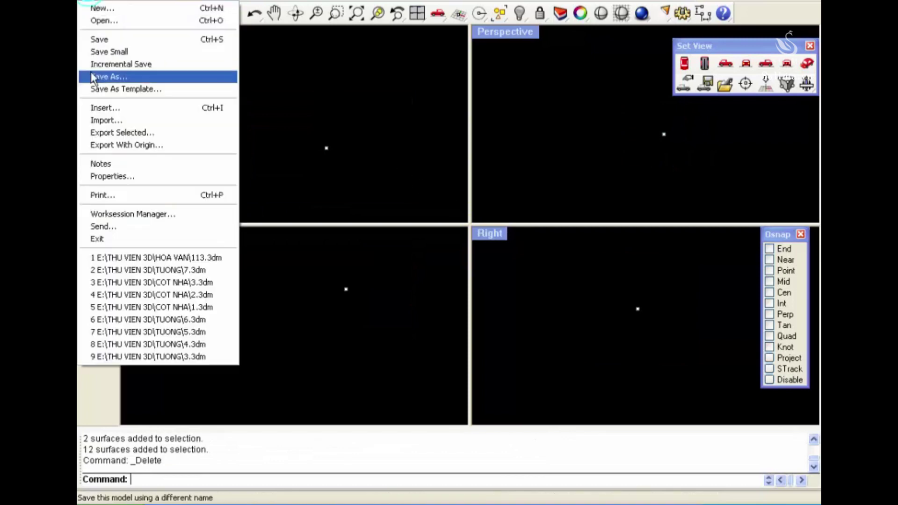
left_click(107, 120)
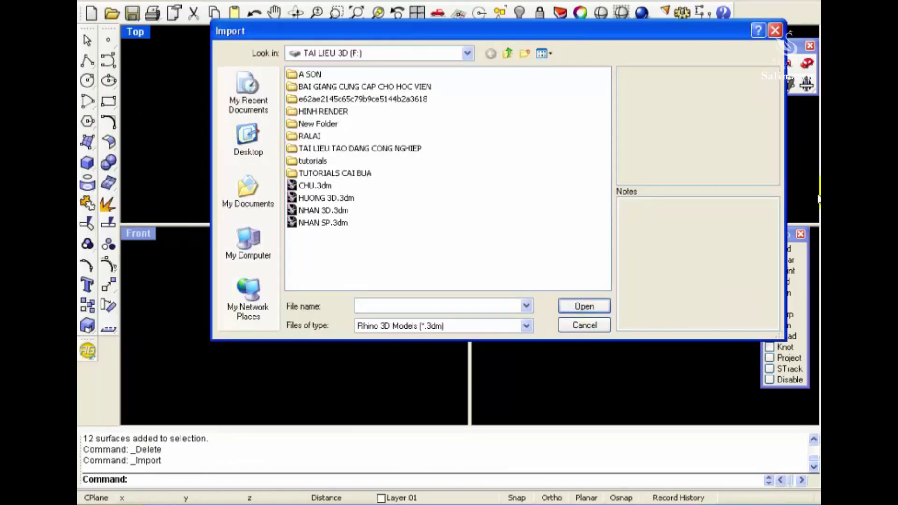
left_click(338, 210)
double_click(338, 210)
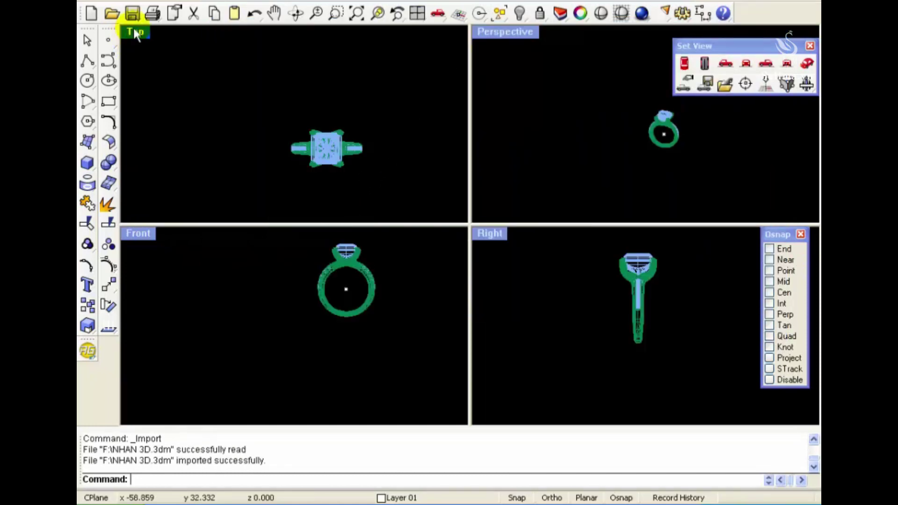
- Maximize the Perspective view, orbit the ring and display it shaded
double_click(523, 34)
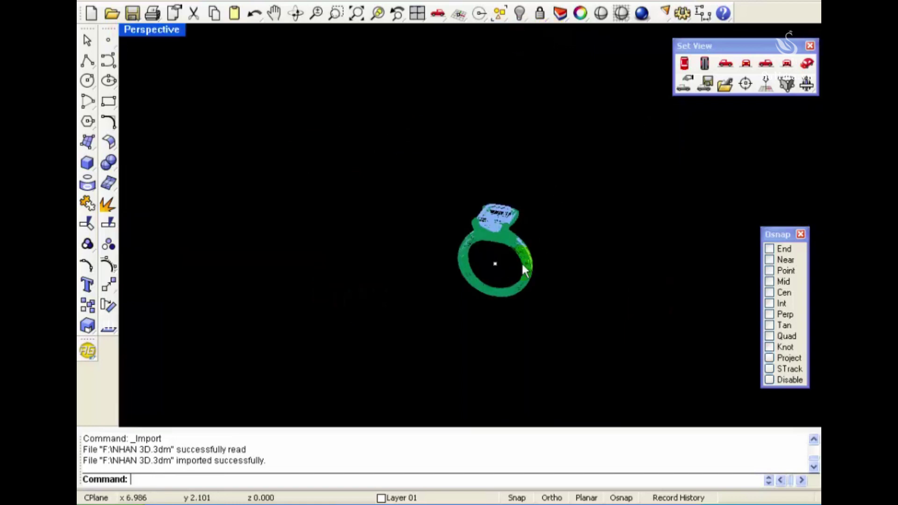
scroll(520, 264, "up", 3)
mouse_move(613, 175)
right_mouse_down()
mouse_move(607, 240)
mouse_move(543, 230)
mouse_move(613, 244)
mouse_move(515, 178)
mouse_move(613, 247)
mouse_move(621, 159)
right_mouse_up()
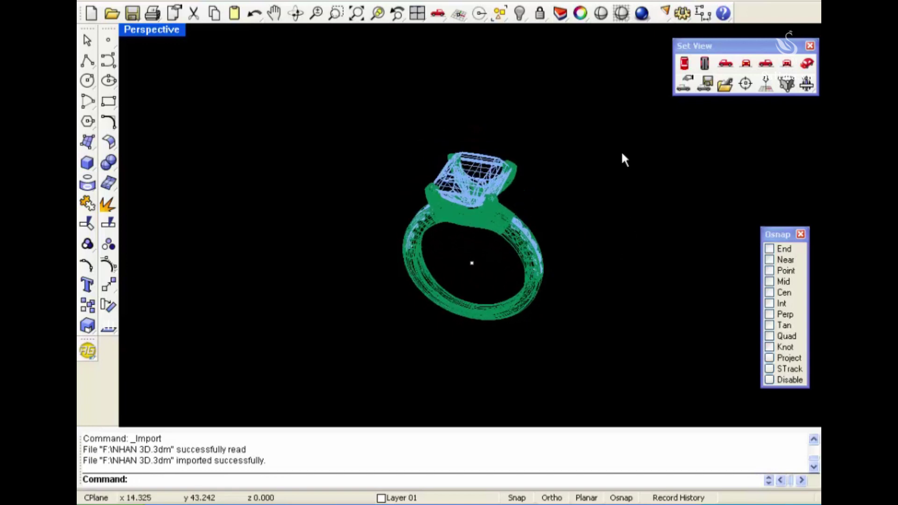
left_click(600, 14)
scroll(498, 256, "up", 2)
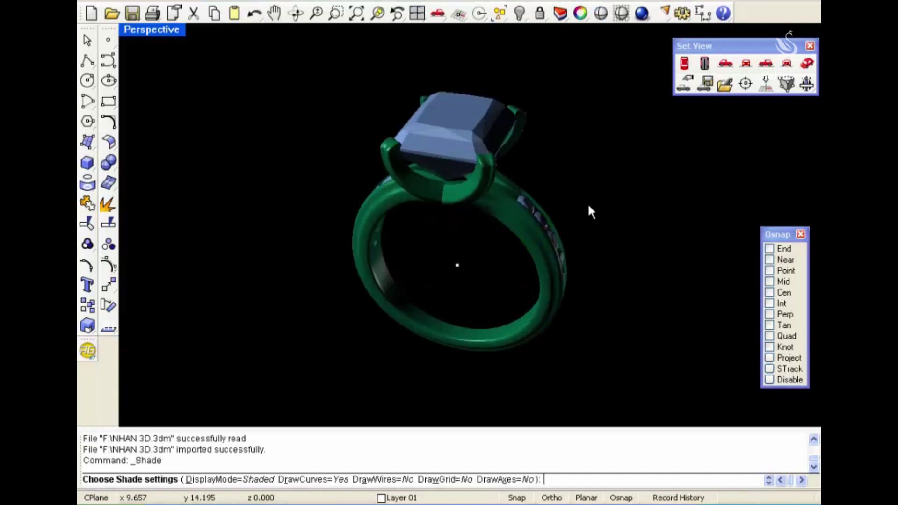
mouse_move(589, 211)
right_mouse_down()
mouse_move(561, 227)
mouse_move(509, 110)
mouse_move(558, 223)
mouse_move(621, 136)
mouse_move(605, 70)
right_mouse_up()
- Toggle the ring between wireframe and shaded while orbiting, ending in wireframe
right_click(605, 128)
right_click_drag(605, 128, 552, 121)
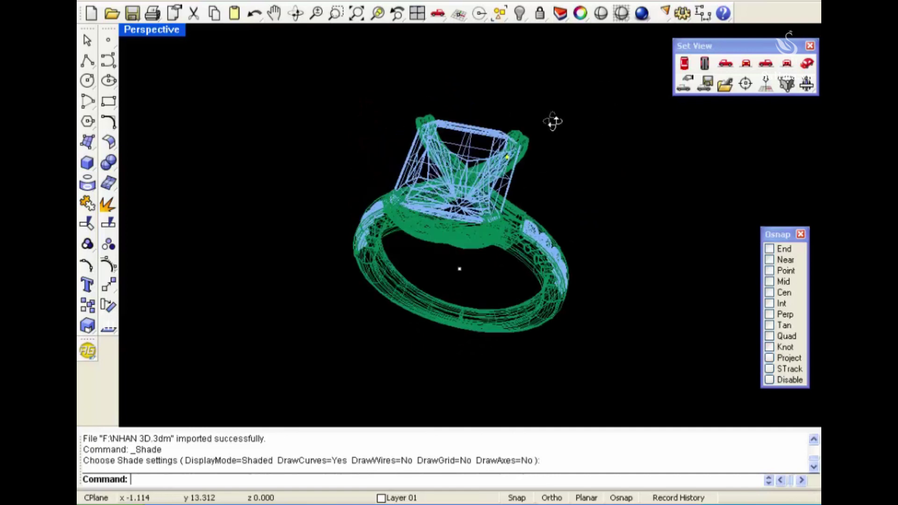
right_click(547, 146)
right_click(427, 170)
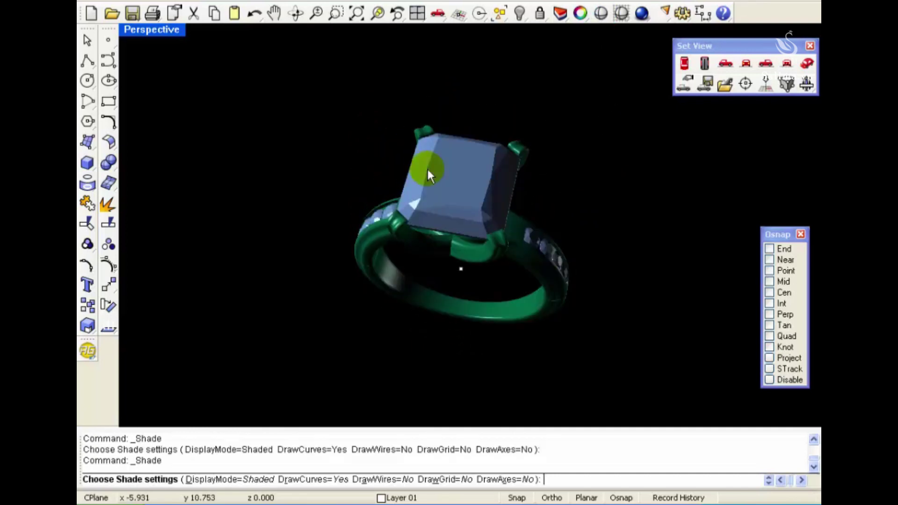
right_click(503, 90)
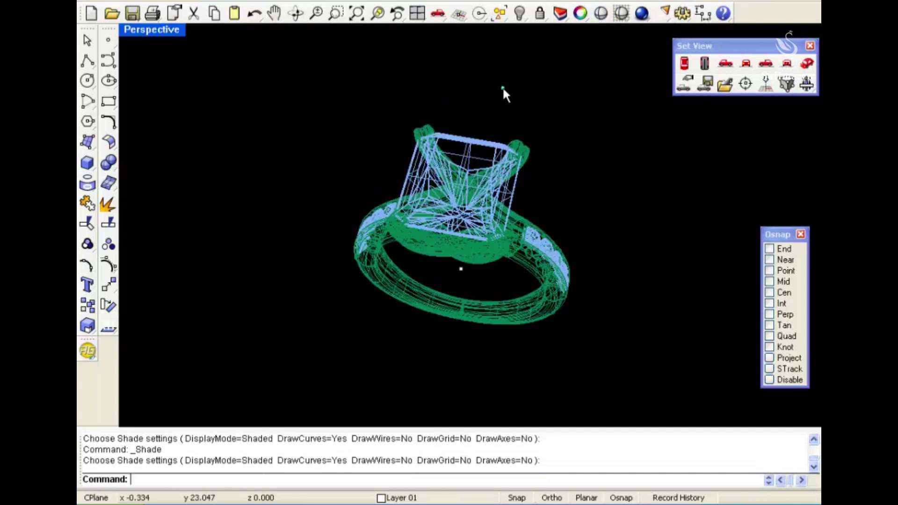
- Restore four views and shade and zoom the ring in the Top and Front views
double_click(171, 32)
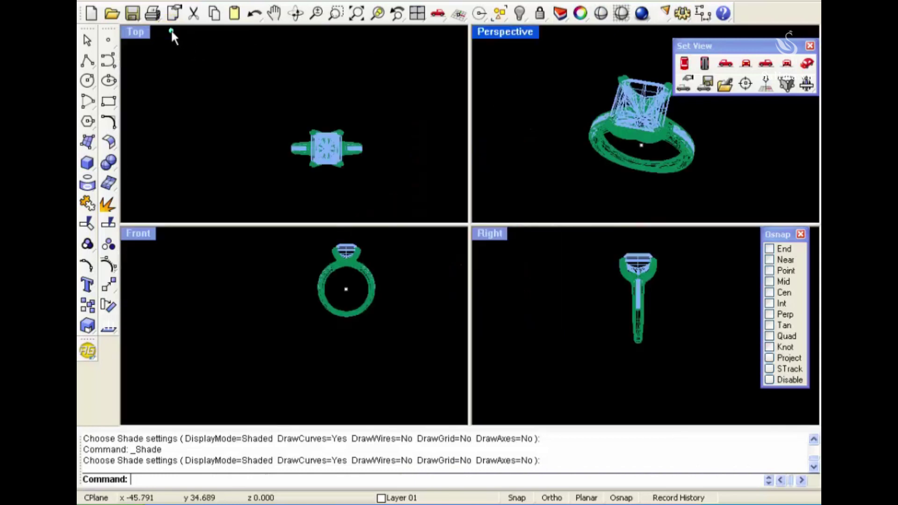
left_click(363, 114)
left_click(600, 13)
scroll(362, 169, "up", 3)
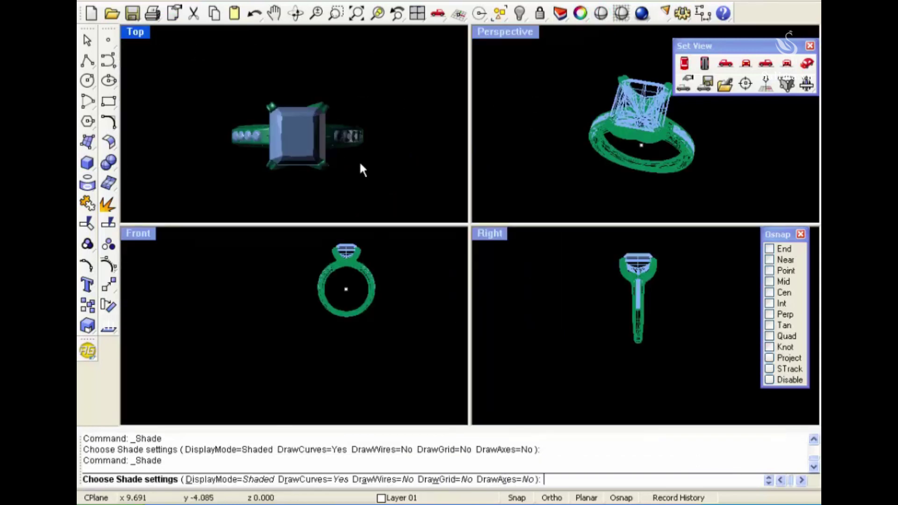
scroll(279, 133, "up", 2)
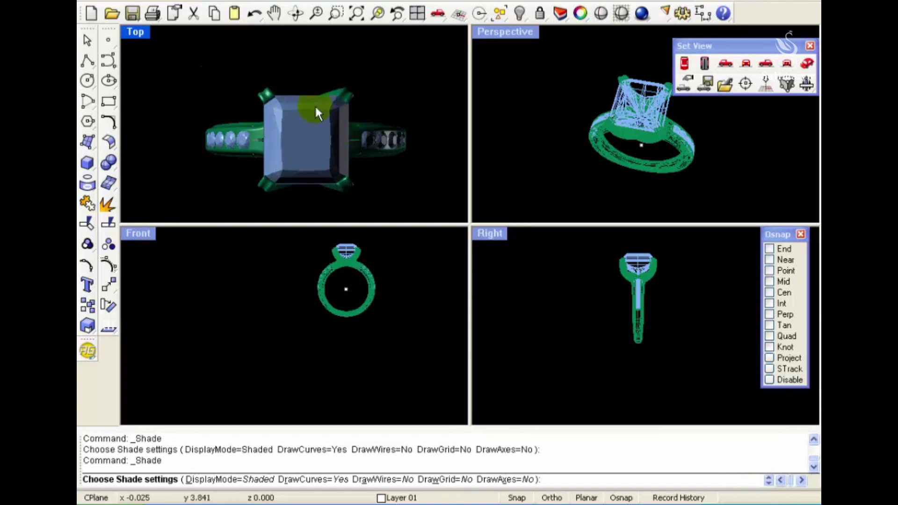
right_click_drag(421, 275, 335, 330)
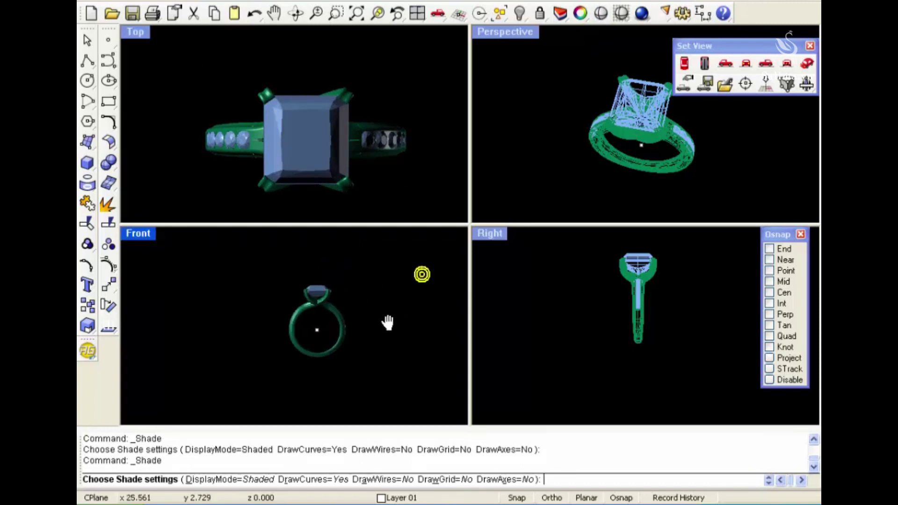
left_click(601, 14)
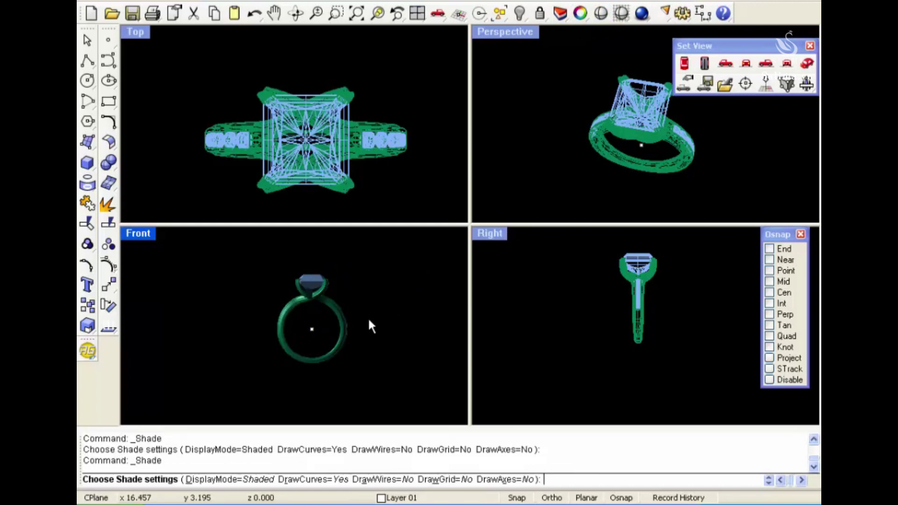
scroll(329, 337, "up", 3)
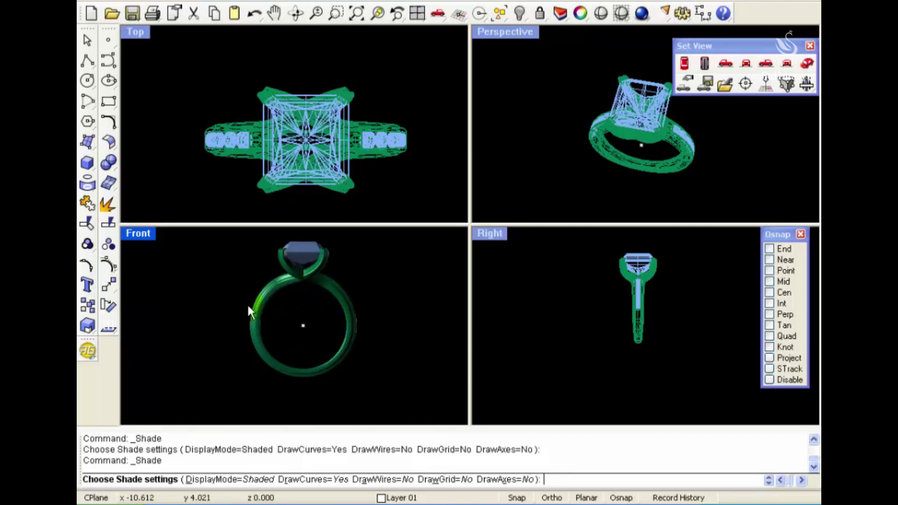
- Shade and turn the ring in the Right view, then orbit it in Perspective
left_click(505, 318)
left_click(590, 295)
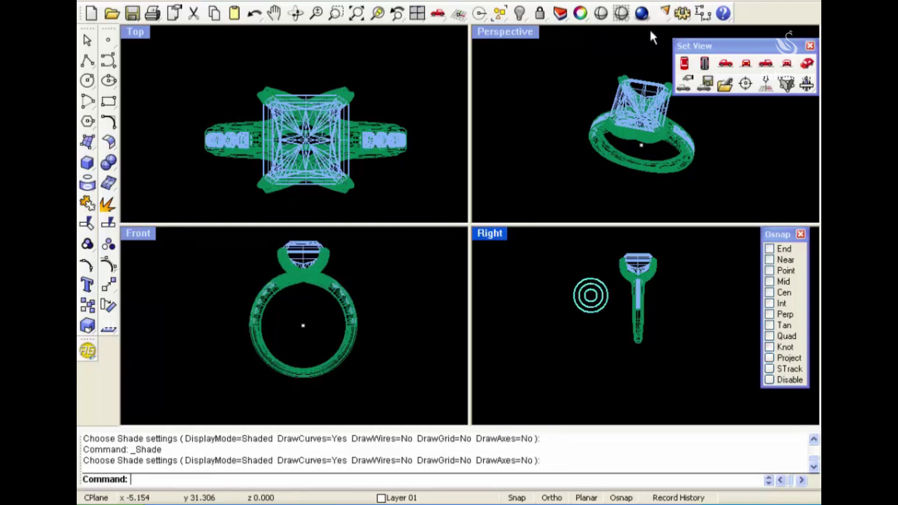
left_click(601, 12)
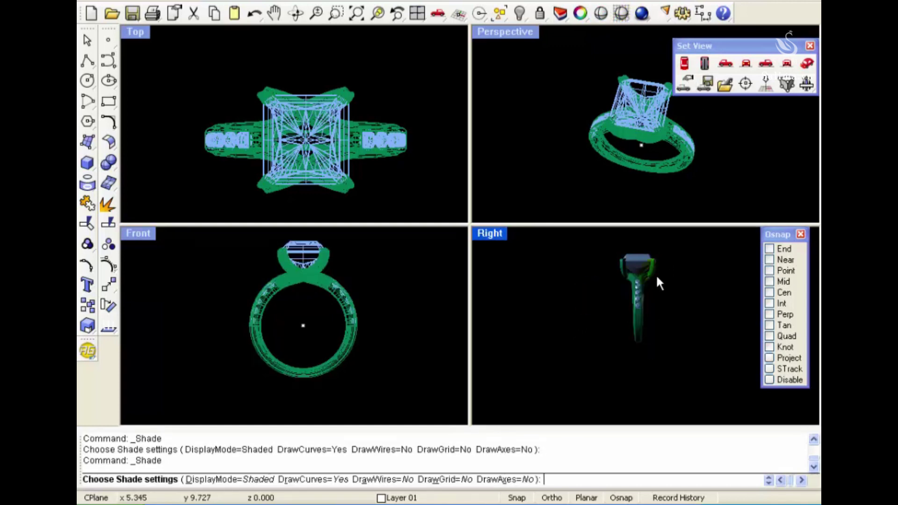
left_click_drag(655, 272, 647, 256)
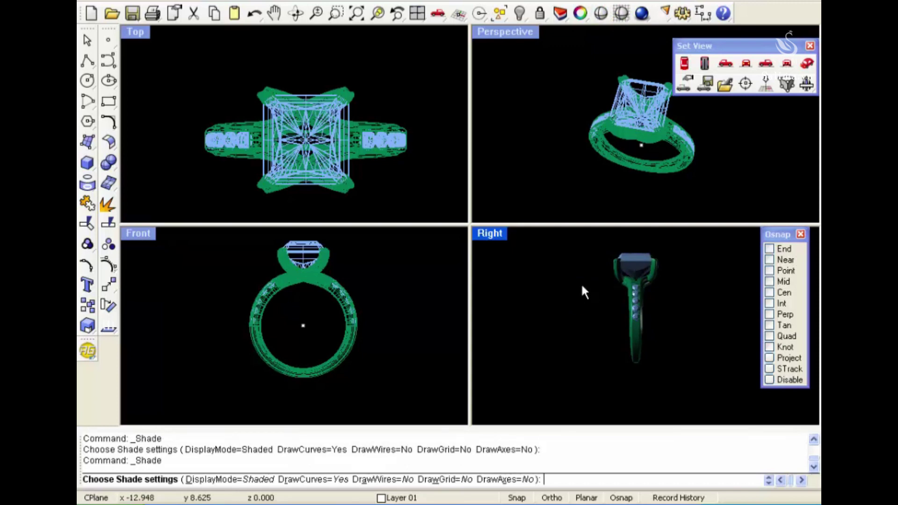
key("Escape")
right_click_drag(607, 160, 507, 195)
- Window-select and delete the whole ring, then maximize the Top view
left_click_drag(181, 66, 444, 214)
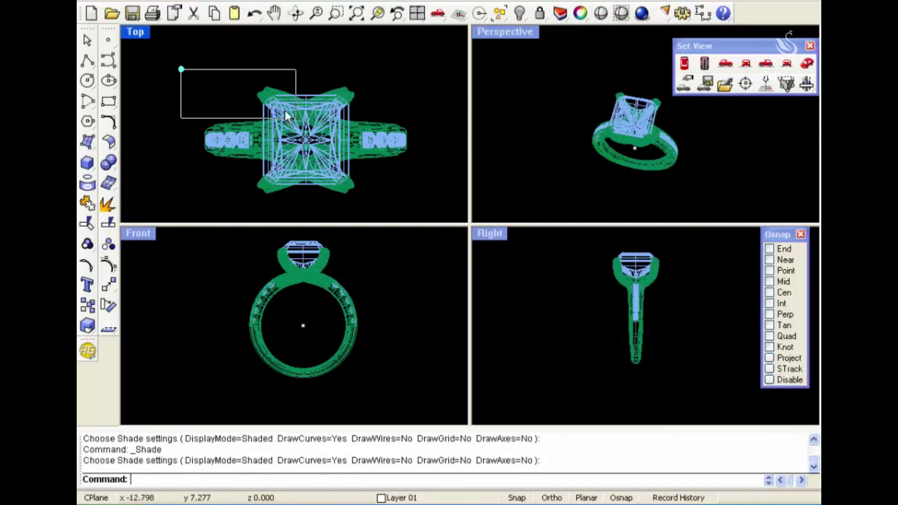
key("Delete")
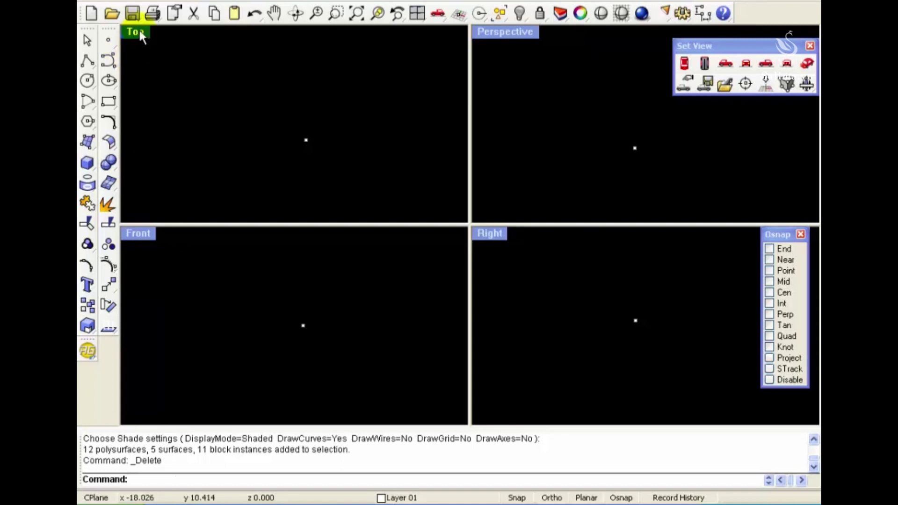
double_click(136, 31)
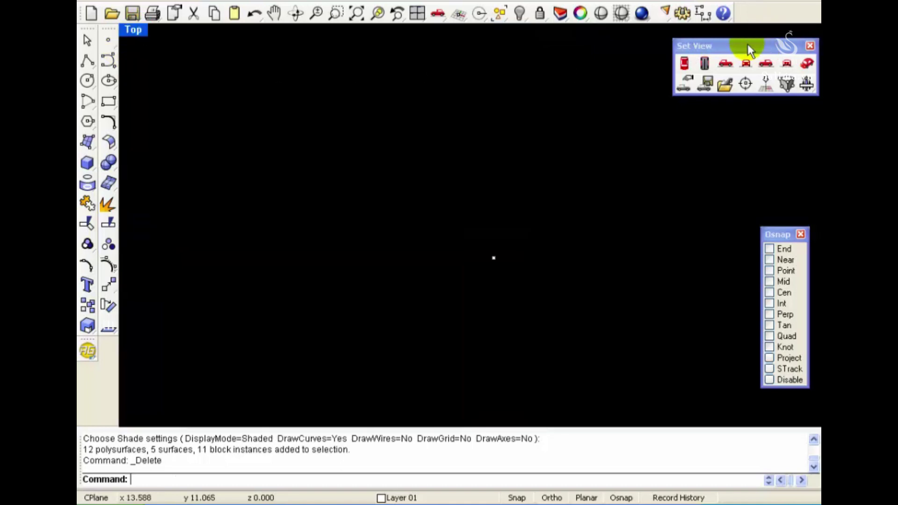
- Move the Set View palette from the upper right to the top centre of the Top view
left_click_drag(747, 44, 439, 38)
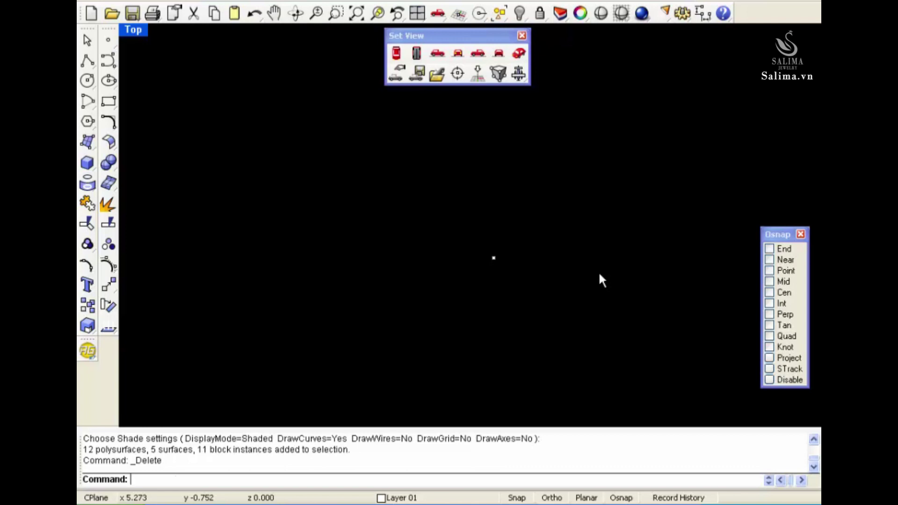
left_click(435, 58)
- Float the Curve Tools, Surface Tools and Transform tool sets as palettes
left_click(112, 127)
left_click_drag(151, 122, 172, 109)
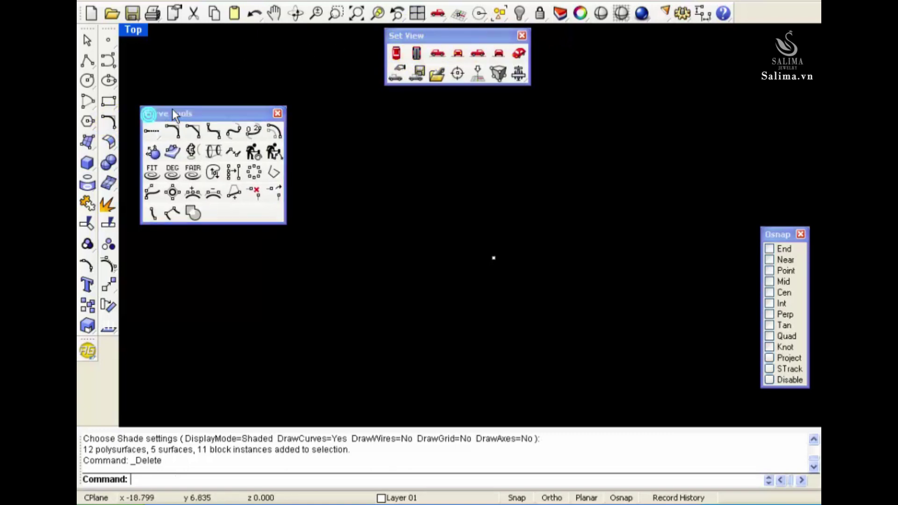
left_click(113, 145)
left_click_drag(147, 144, 180, 238)
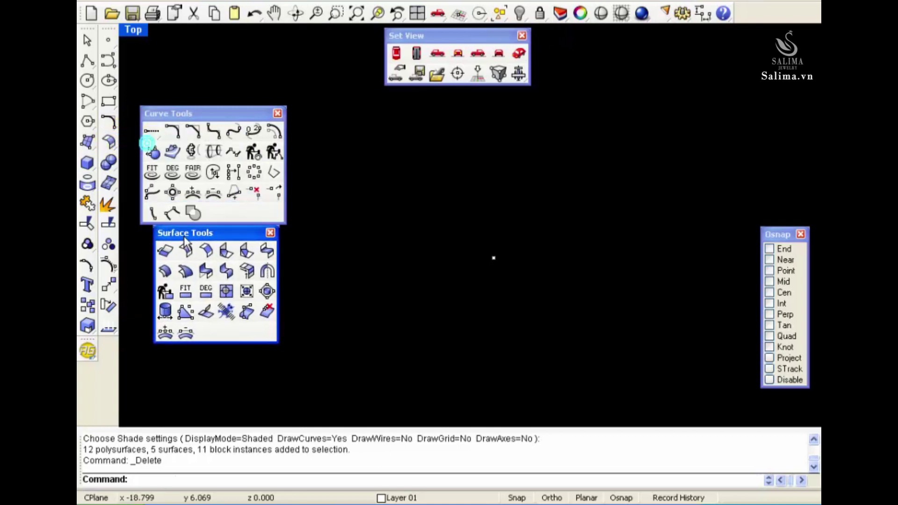
left_click(109, 285)
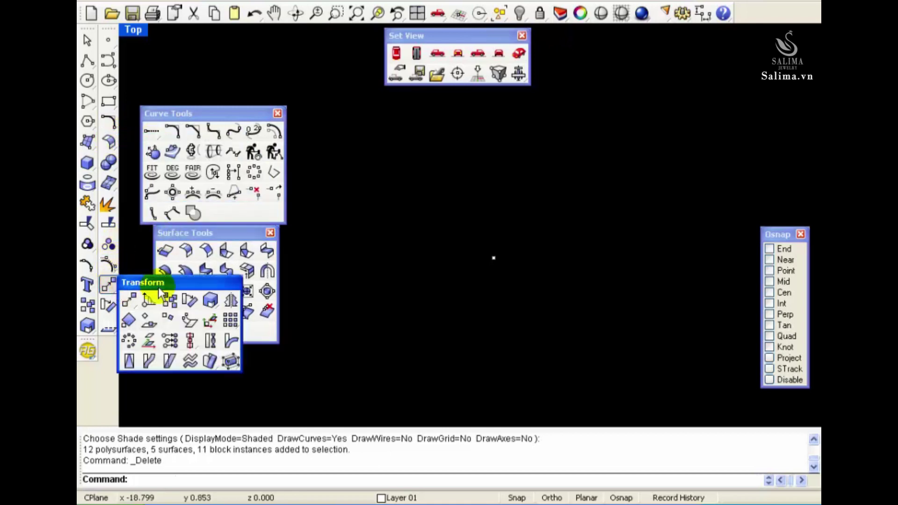
left_click_drag(159, 286, 358, 268)
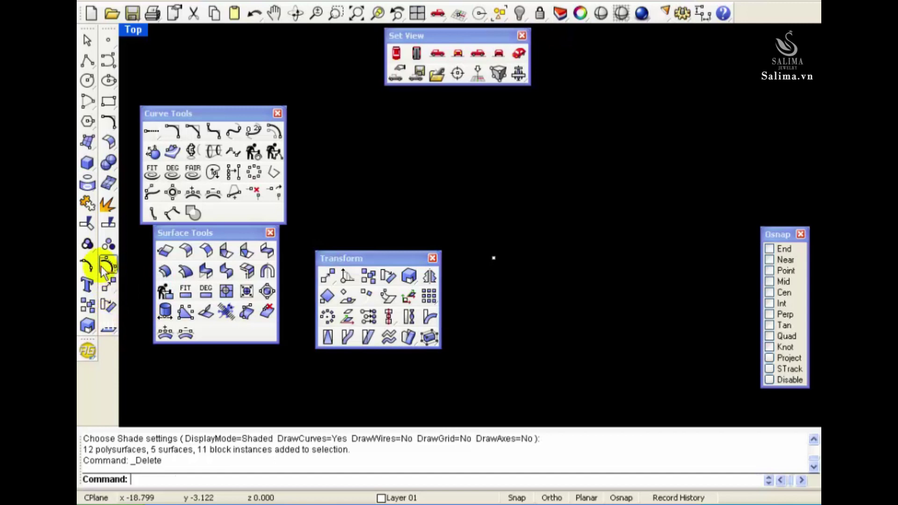
- Float the Curve From Object, Solid and Surface tool sets as palettes
left_click(87, 182)
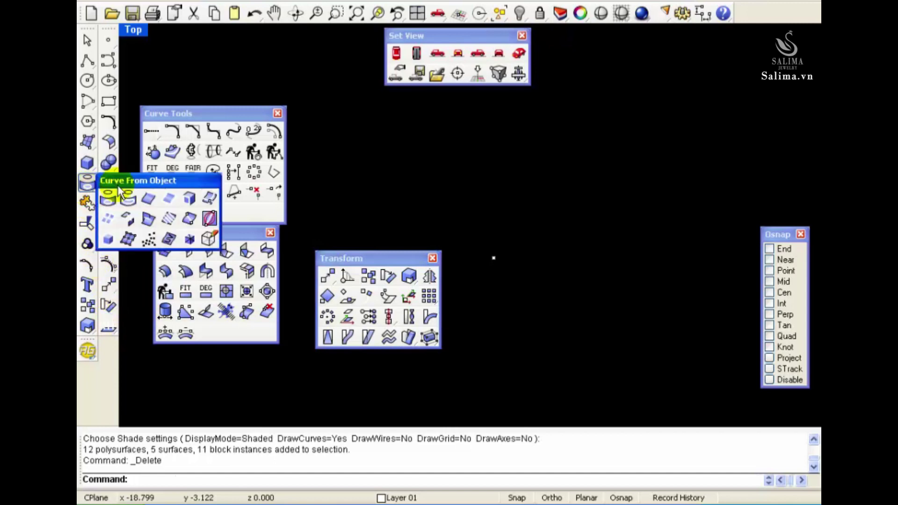
left_click_drag(122, 182, 401, 143)
left_click(87, 162)
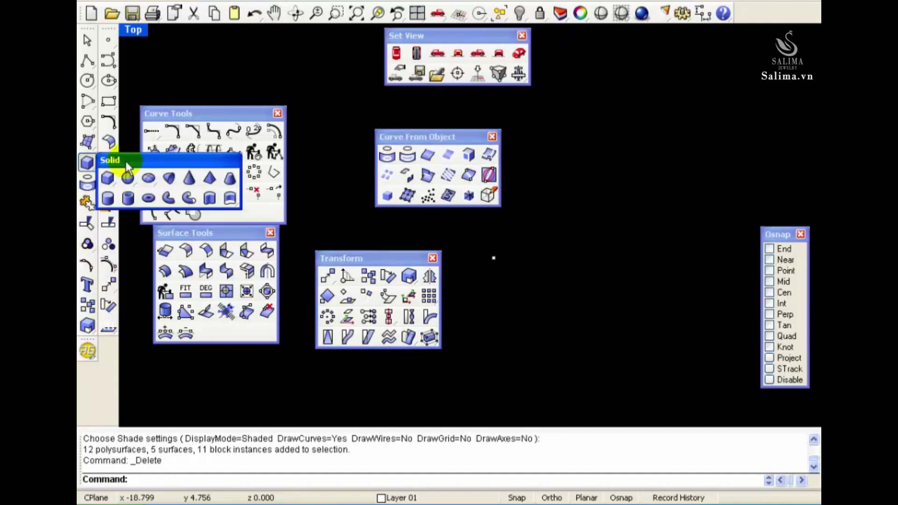
mouse_move(126, 161)
left_mouse_down()
mouse_move(388, 118)
mouse_move(296, 64)
left_mouse_up()
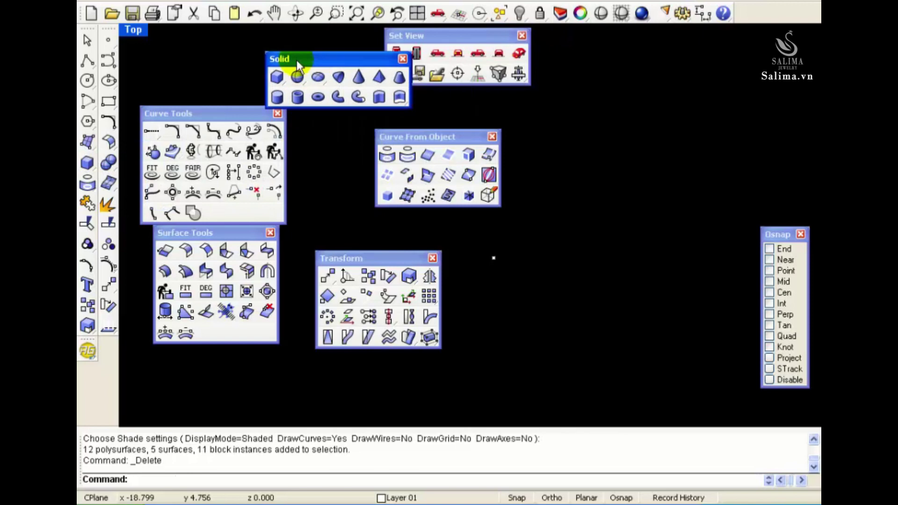
left_click(85, 147)
left_click_drag(121, 139, 537, 99)
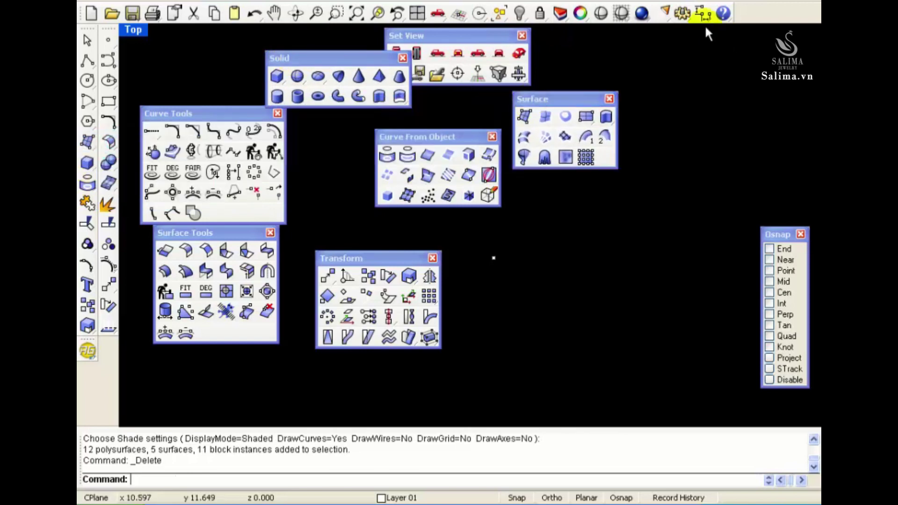
- Float the Tools, Visibility and Dimension tool groups from the top toolbar as palettes
left_click(681, 19)
left_click_drag(713, 12, 713, 59)
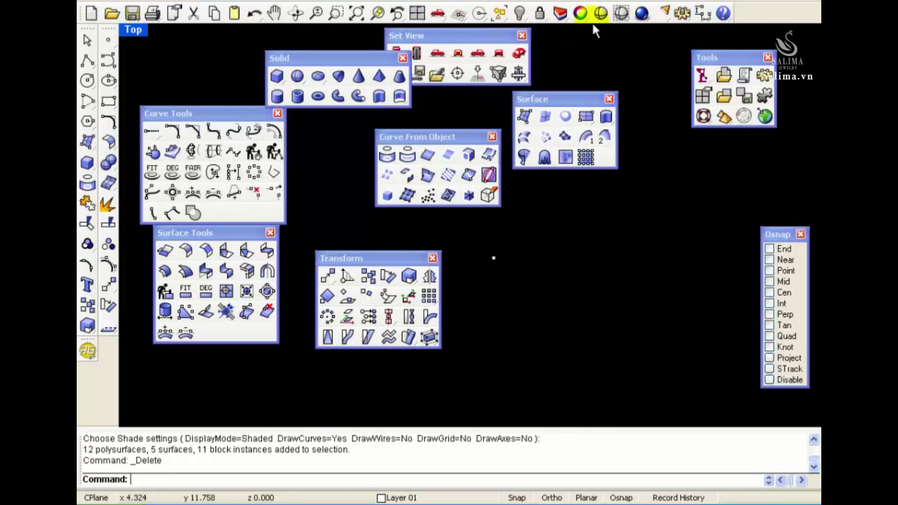
left_click(539, 13)
left_click_drag(561, 10, 616, 165)
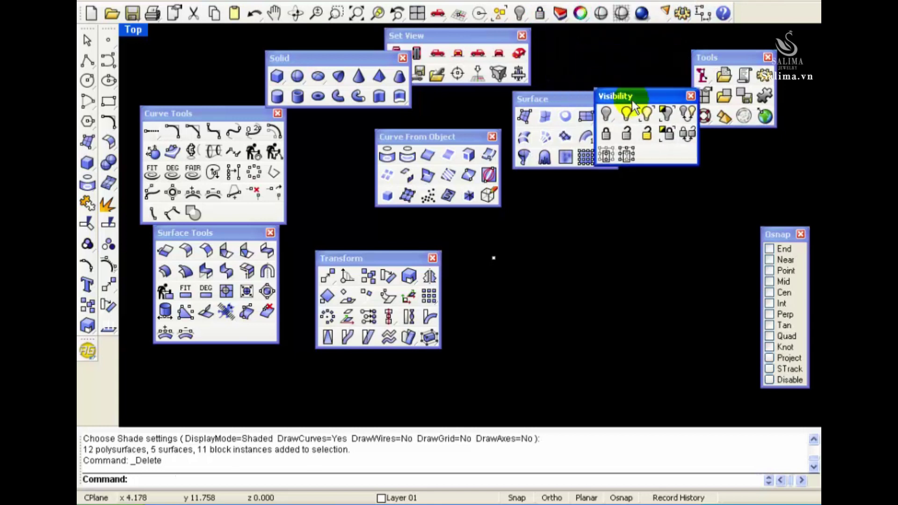
left_click(702, 13)
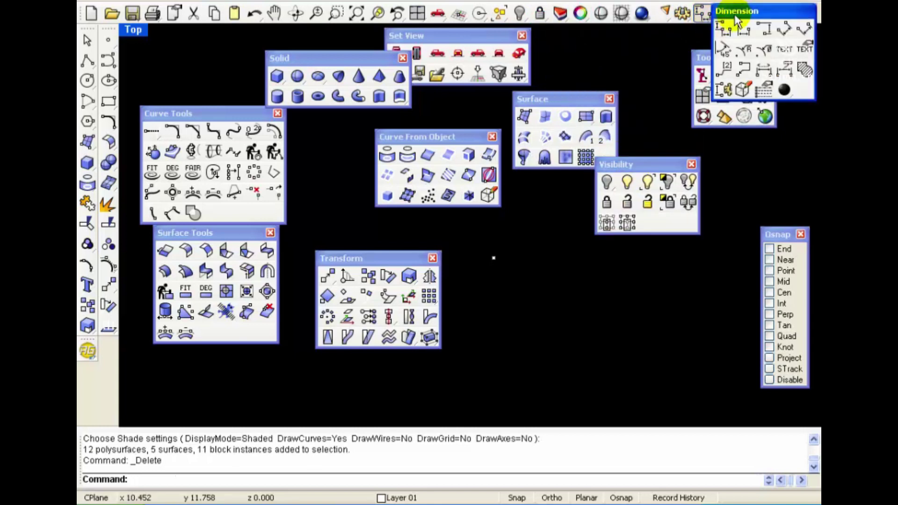
mouse_move(736, 9)
left_mouse_down()
mouse_move(622, 172)
mouse_move(556, 236)
left_mouse_up()
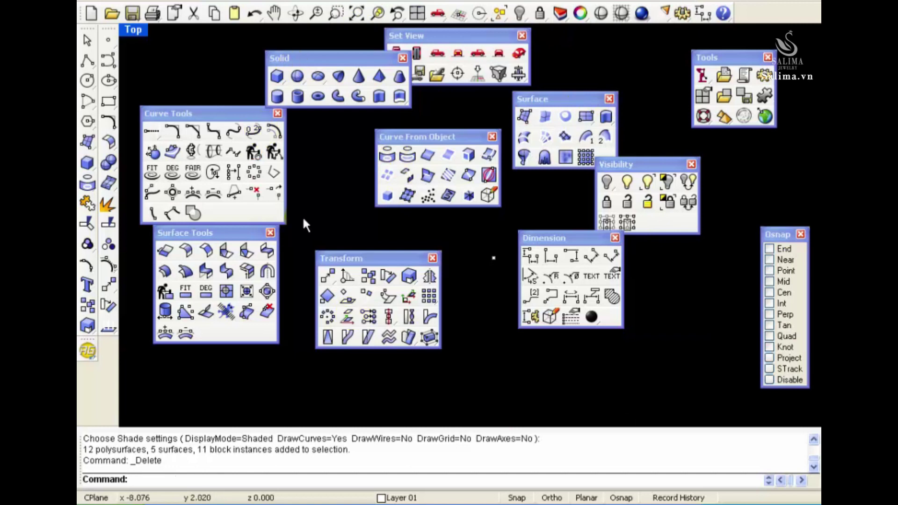
- Close the Dimension, Transform, Surface Tools, Curve Tools, Solid, Curve From Object, Surface, Visibility and Tools palettes
left_click(615, 239)
left_click(432, 258)
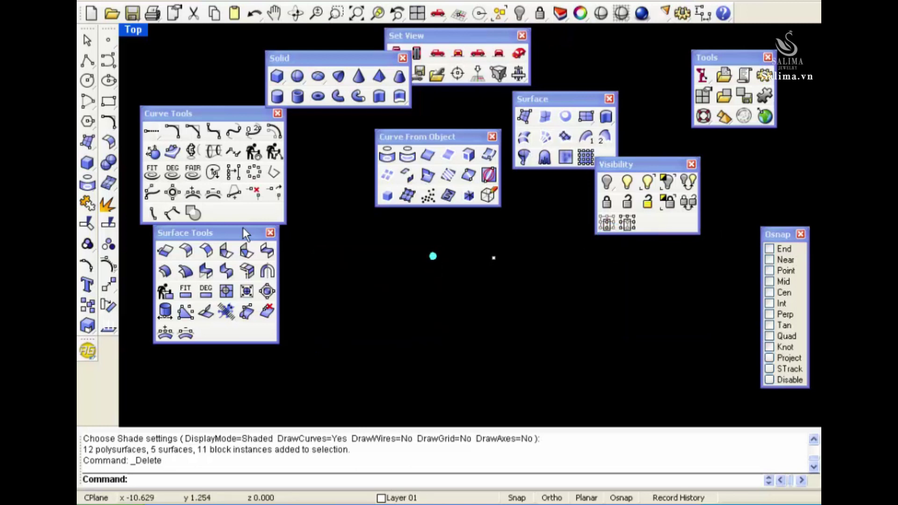
left_click(269, 232)
left_click(277, 113)
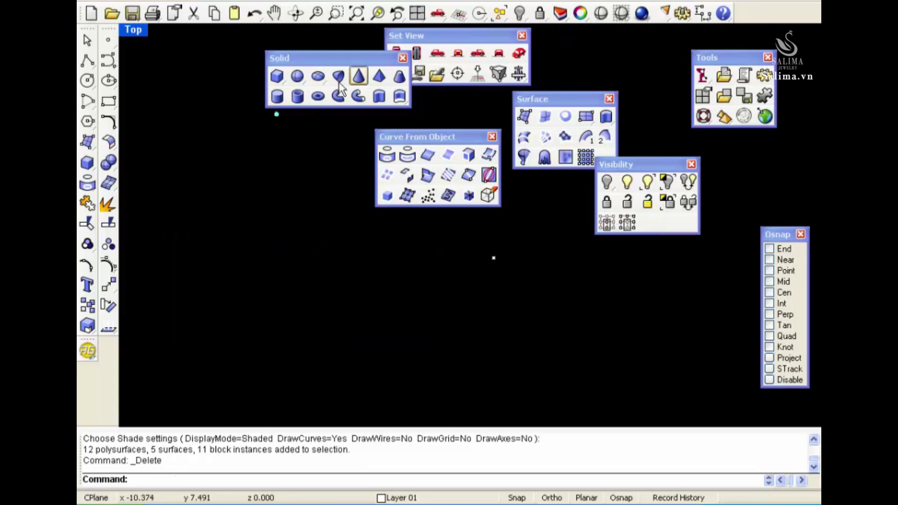
left_click(403, 58)
left_click(492, 136)
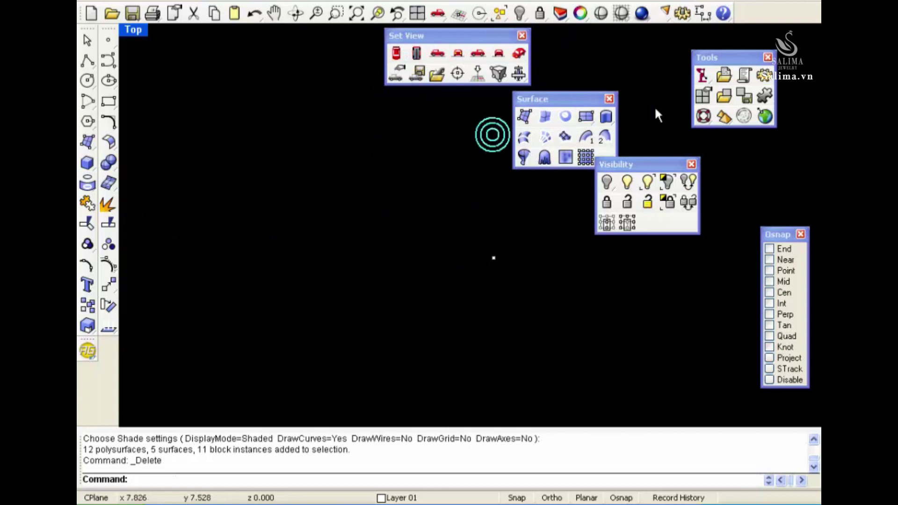
left_click(609, 99)
left_click(691, 164)
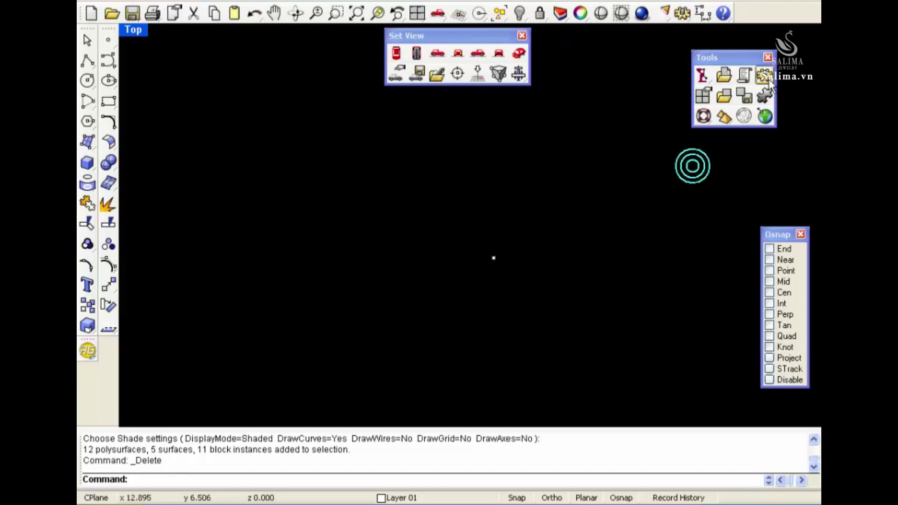
left_click(767, 57)
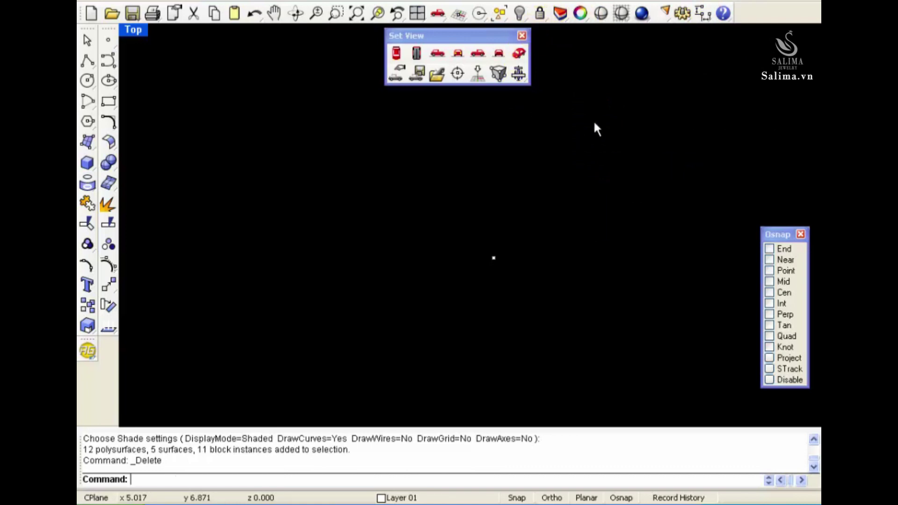
left_click(460, 58)
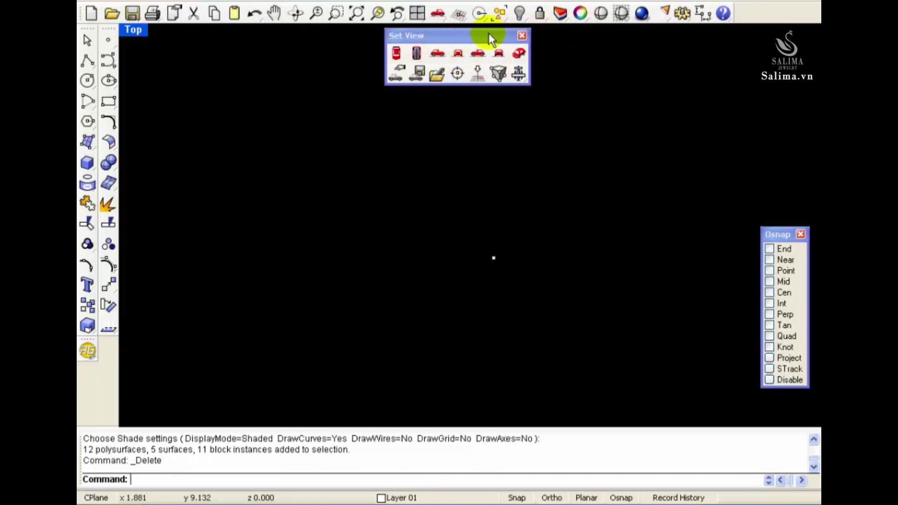
double_click(130, 31)
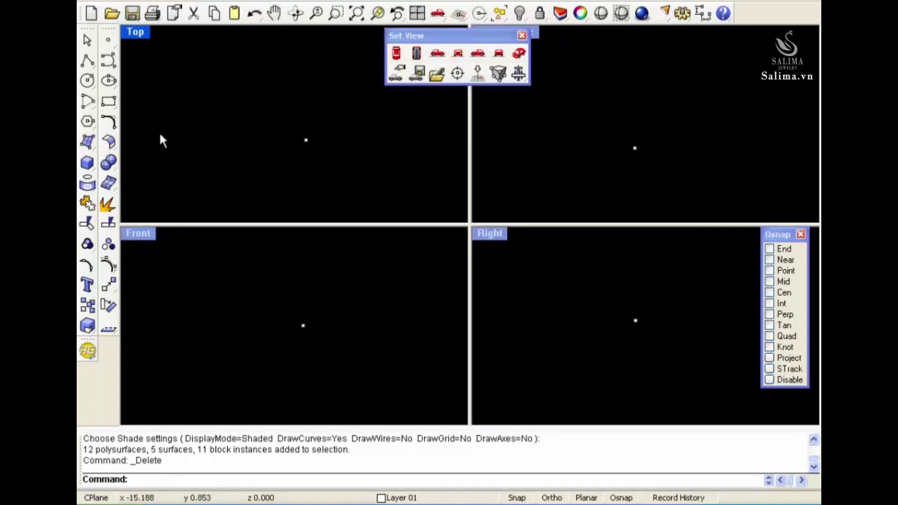
left_click(247, 300)
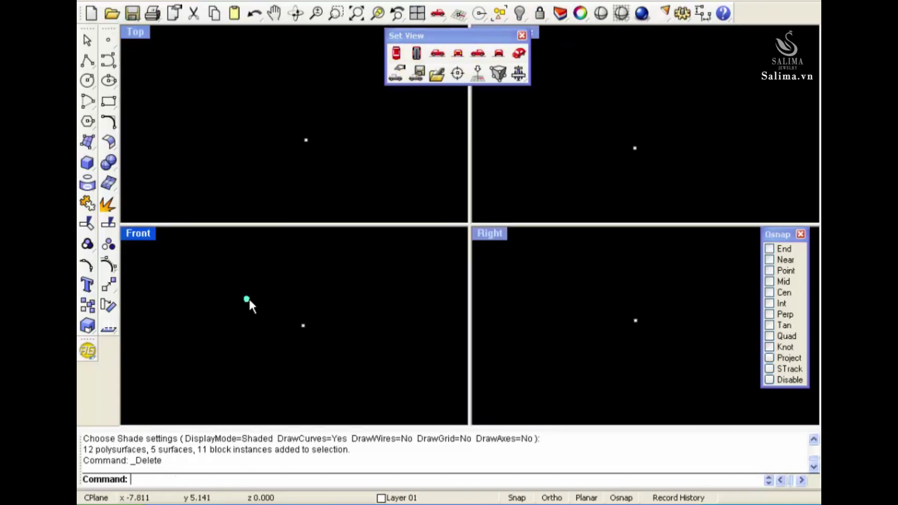
left_click(606, 298)
left_click(573, 139)
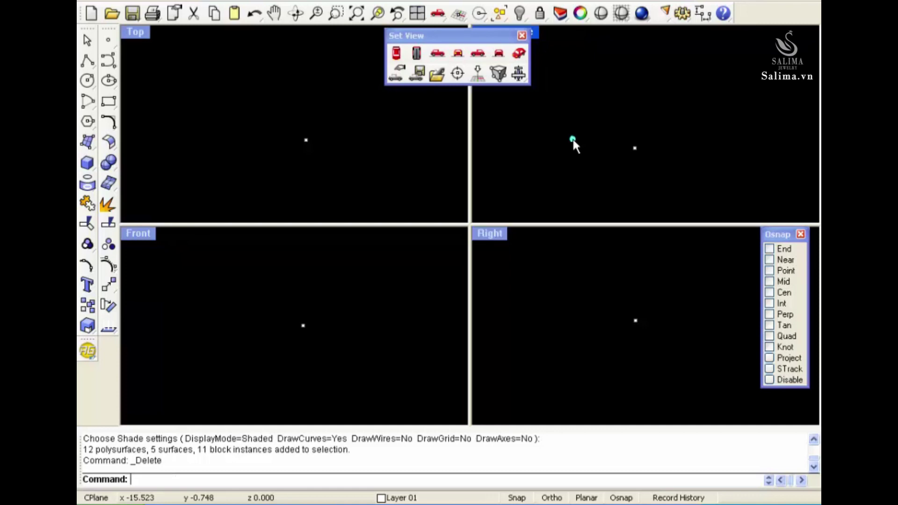
left_click(134, 34)
double_click(134, 34)
left_click(402, 55)
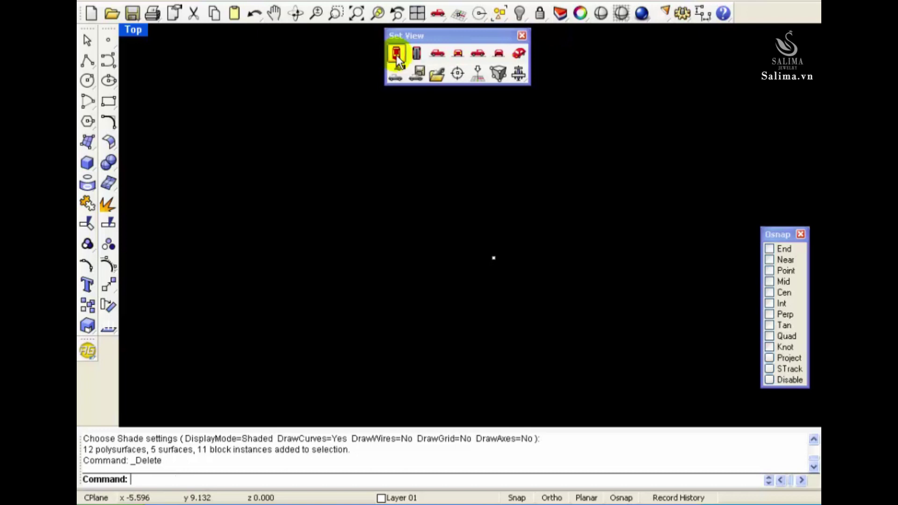
- Add bold Arial outline text 'MOVE' to the Top view
left_click(89, 286)
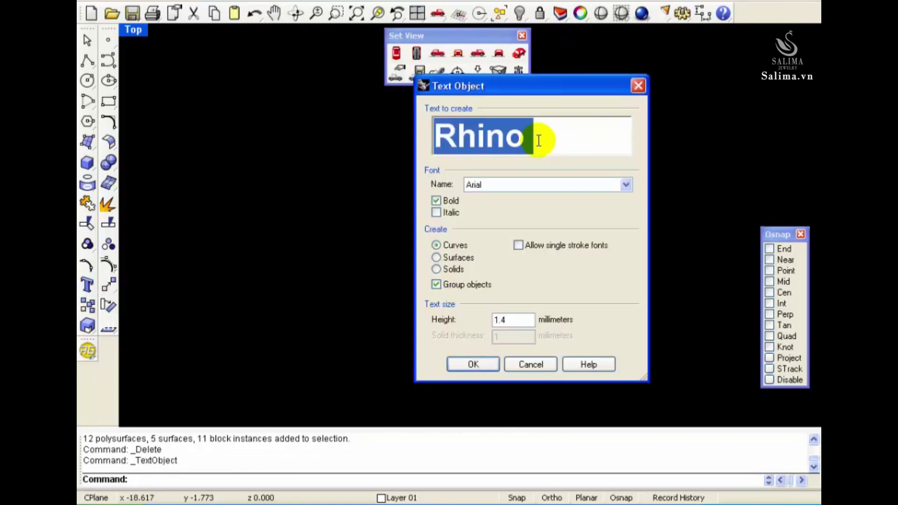
type("MOVE")
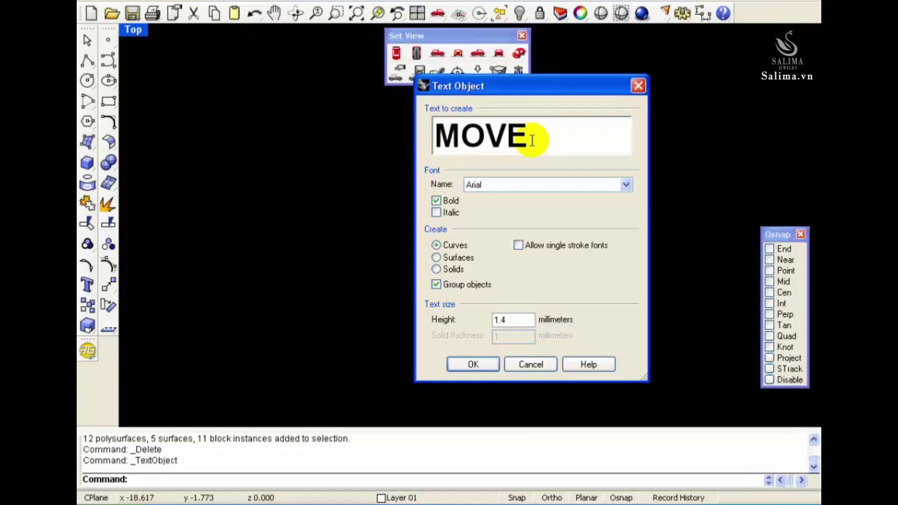
left_click(487, 365)
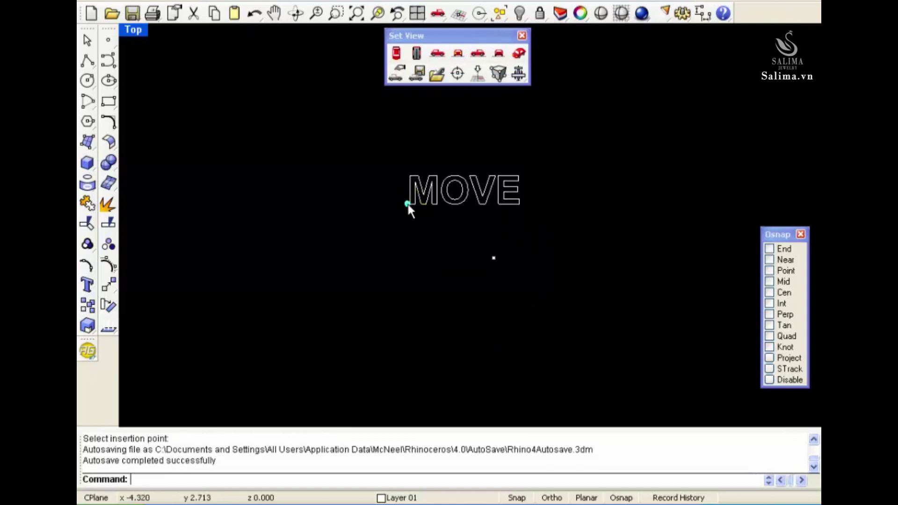
left_click(408, 206)
- Place outline text 'EDIT' below and right of MOVE, then window-select both words
left_click(89, 285)
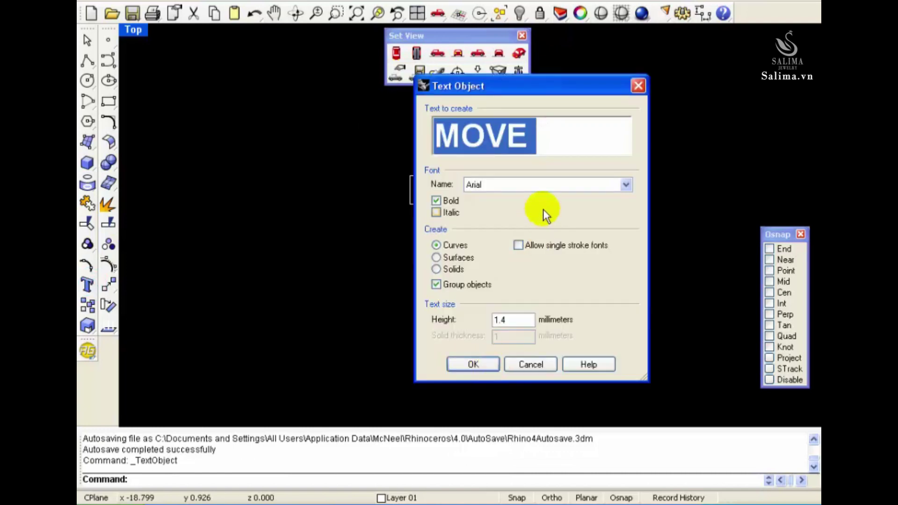
type("EDIT")
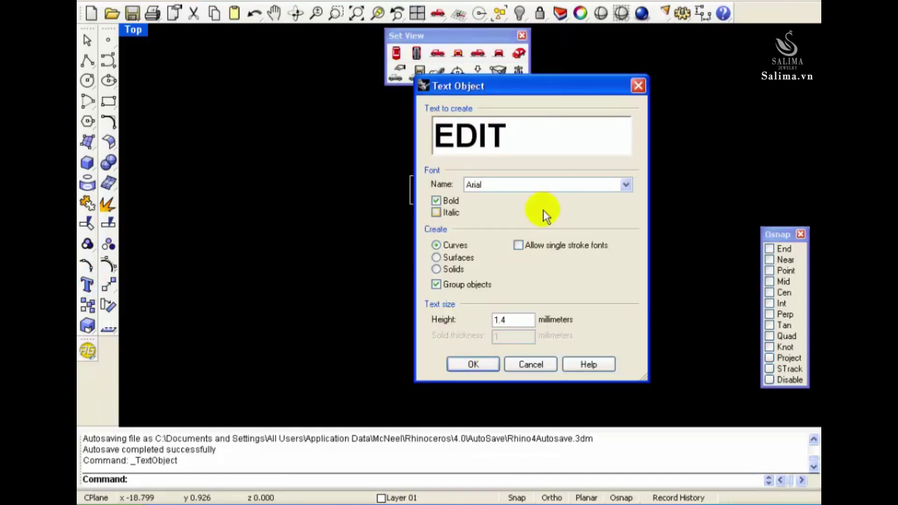
left_click(486, 365)
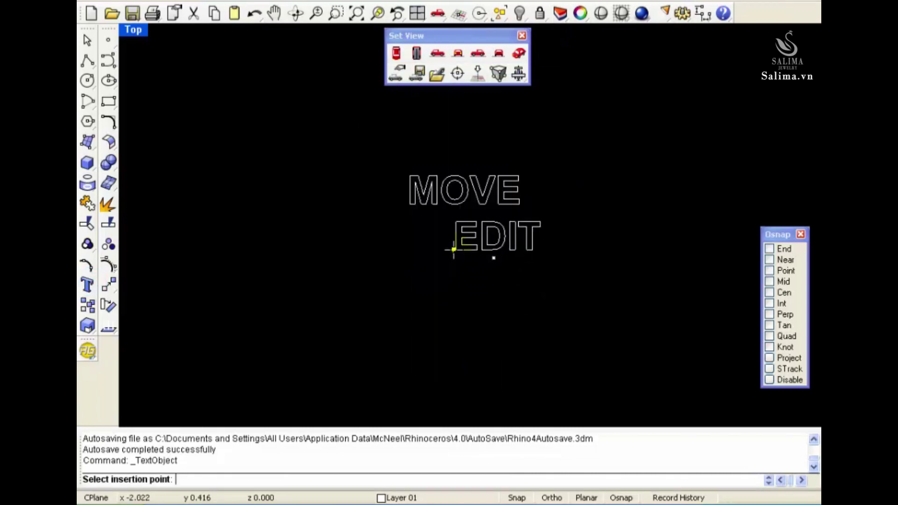
left_click(453, 249)
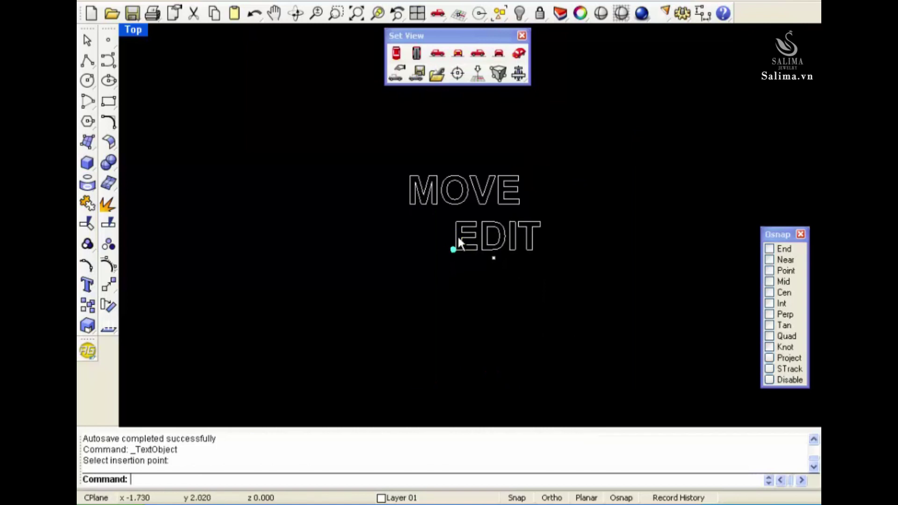
left_click(396, 56)
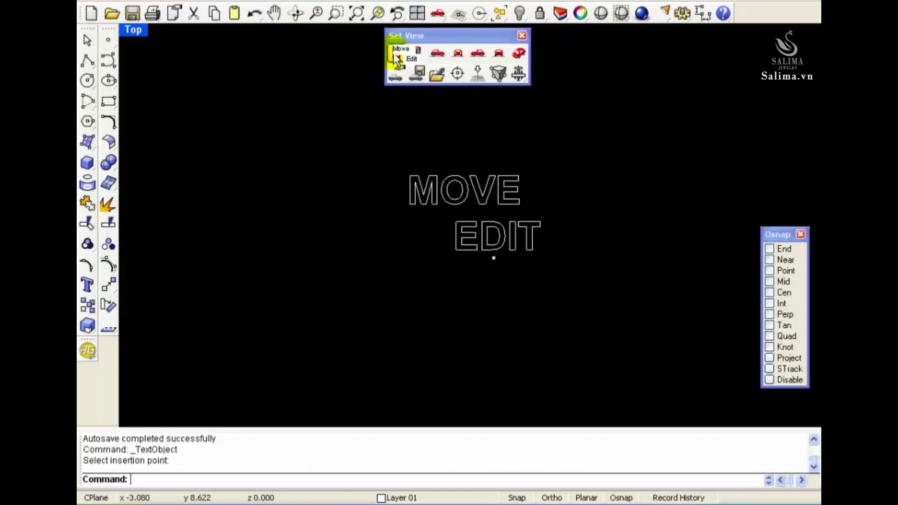
left_click_drag(381, 159, 572, 299)
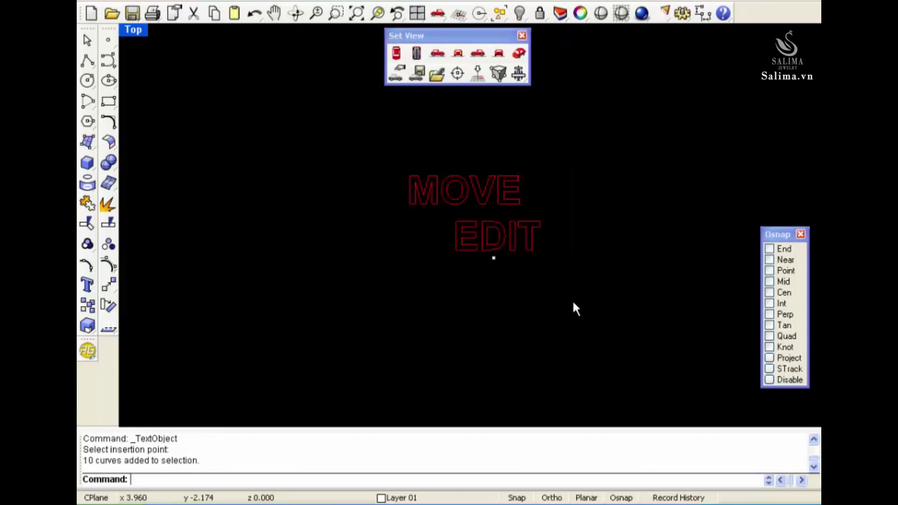
- Clear the selection, window-select only MOVE, then deselect it
left_click(571, 299)
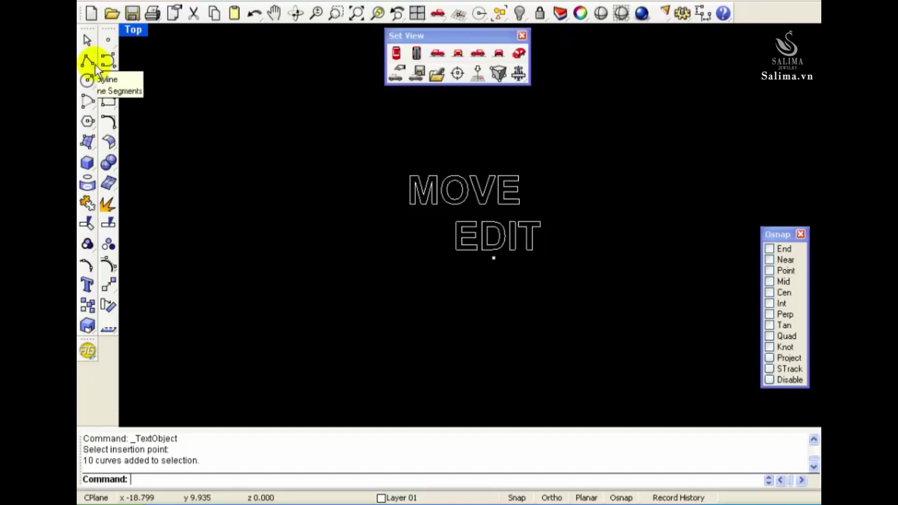
left_click(86, 61)
left_click(395, 169)
left_click_drag(446, 182, 543, 212)
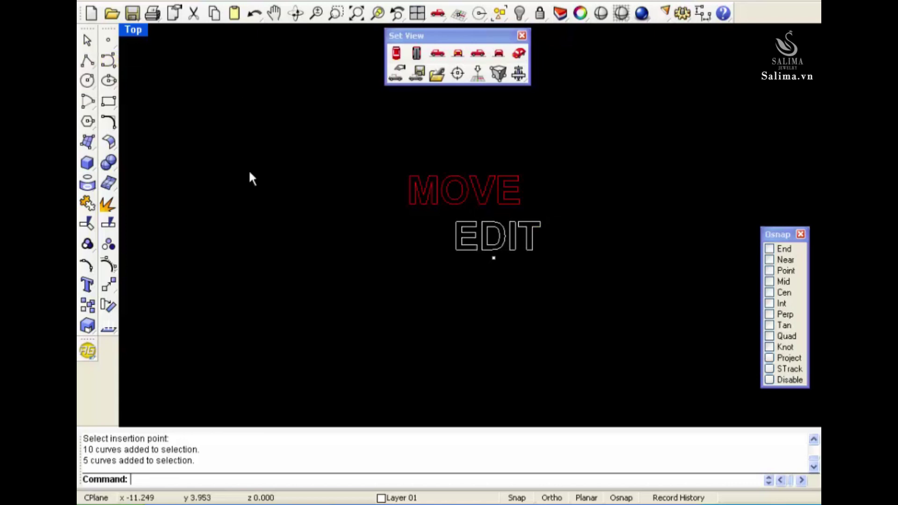
key("Escape")
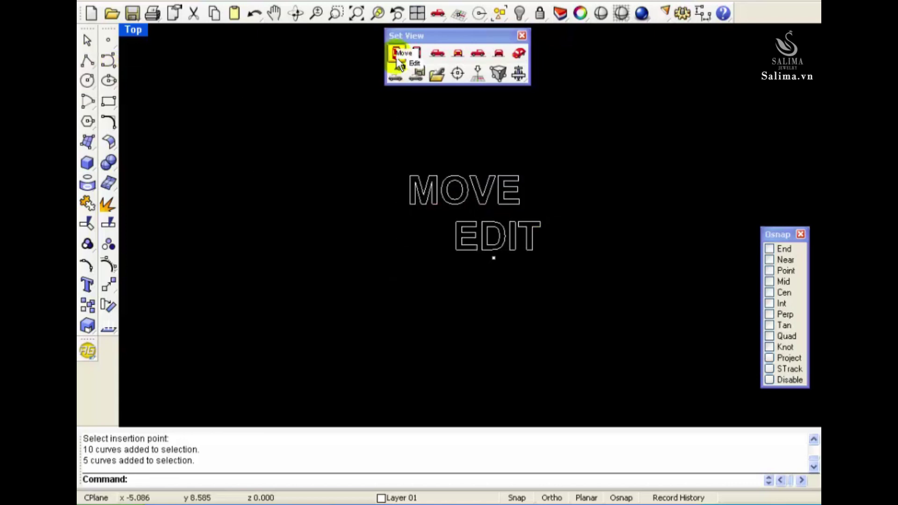
- Window-select both words and clear them, select MOVE again, then select EDIT alone
left_click_drag(380, 156, 582, 273)
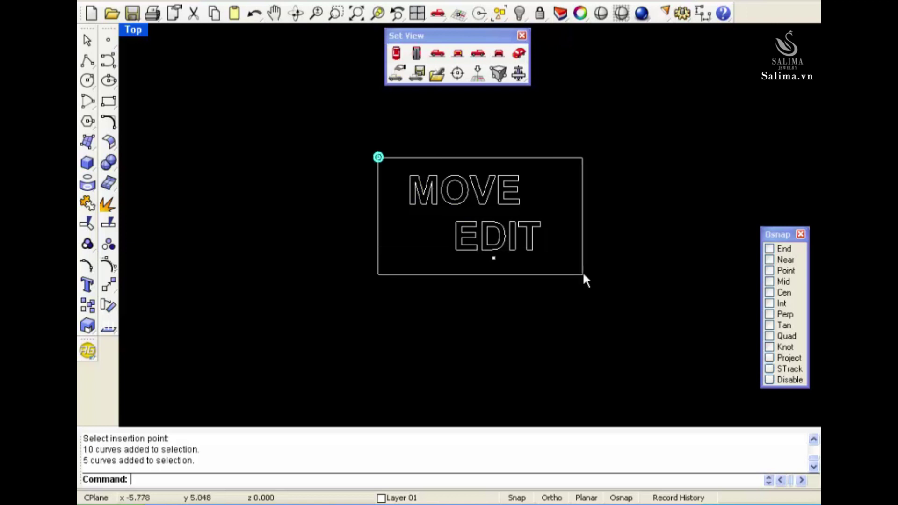
key("Escape")
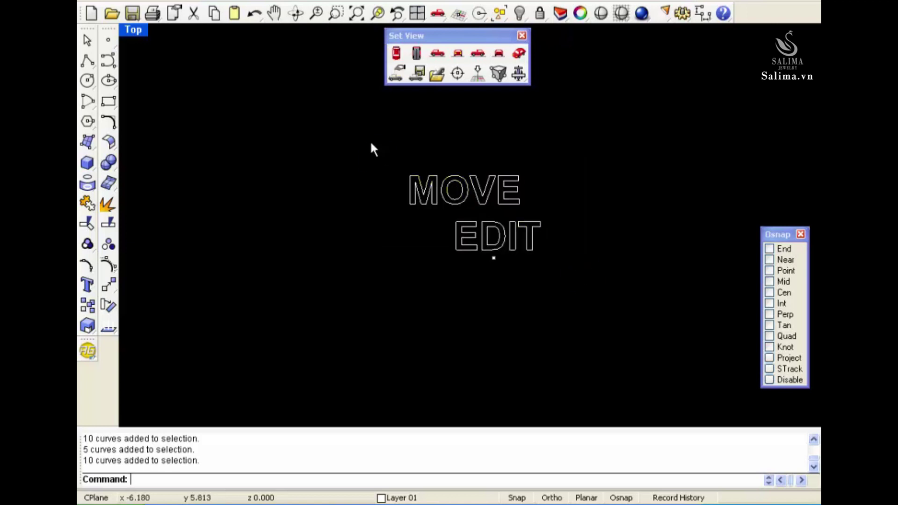
left_click_drag(369, 141, 584, 216)
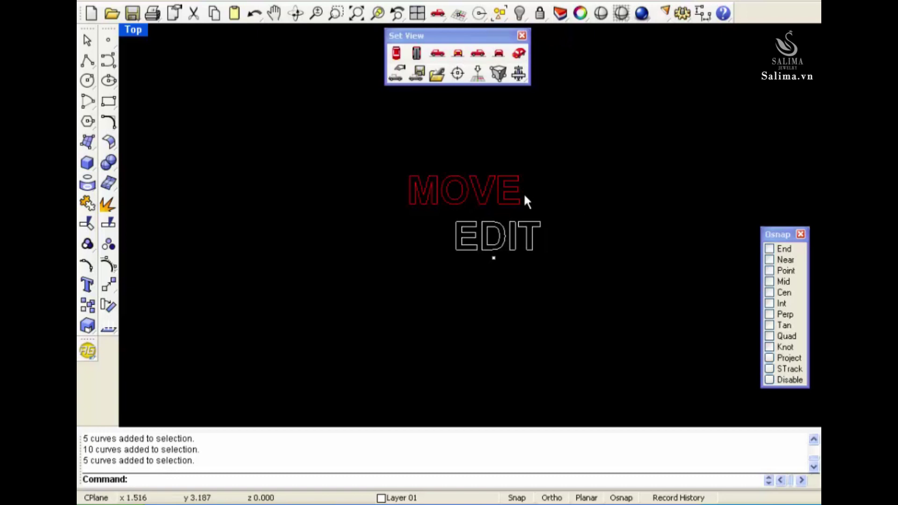
left_click(478, 237)
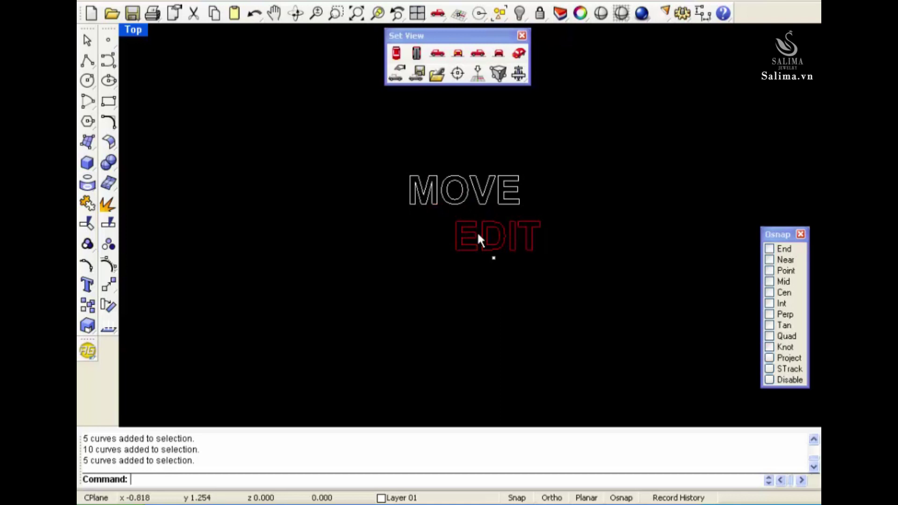
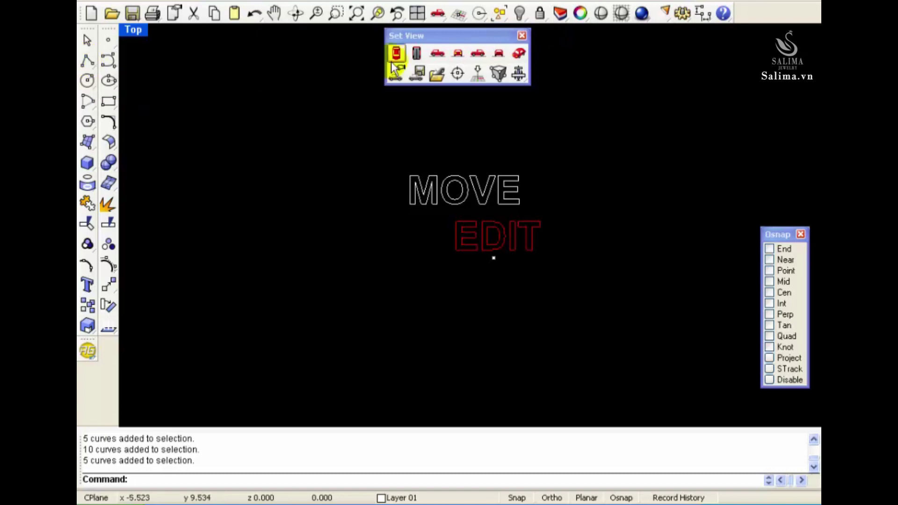
- Toggle selection of the MOVE and EDIT text curves, then clear the selection
left_click(397, 103)
left_click(451, 199)
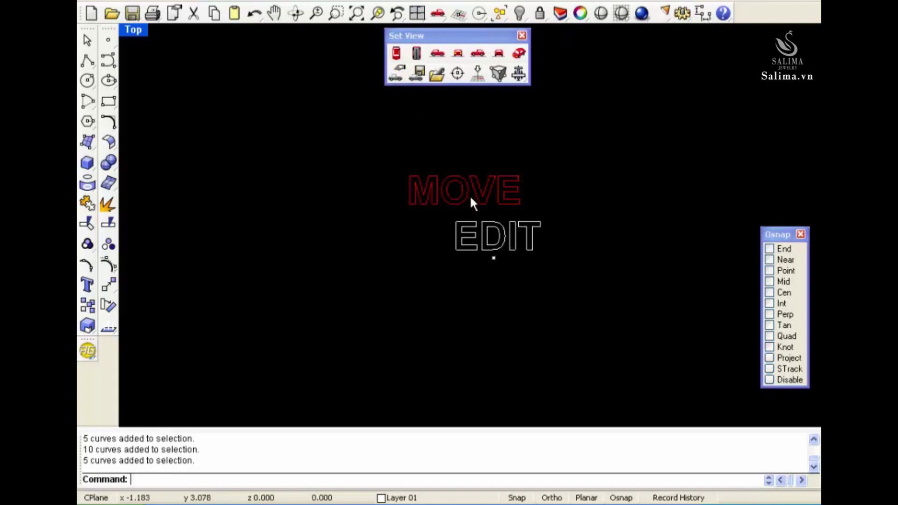
left_click(451, 288)
left_click(468, 246)
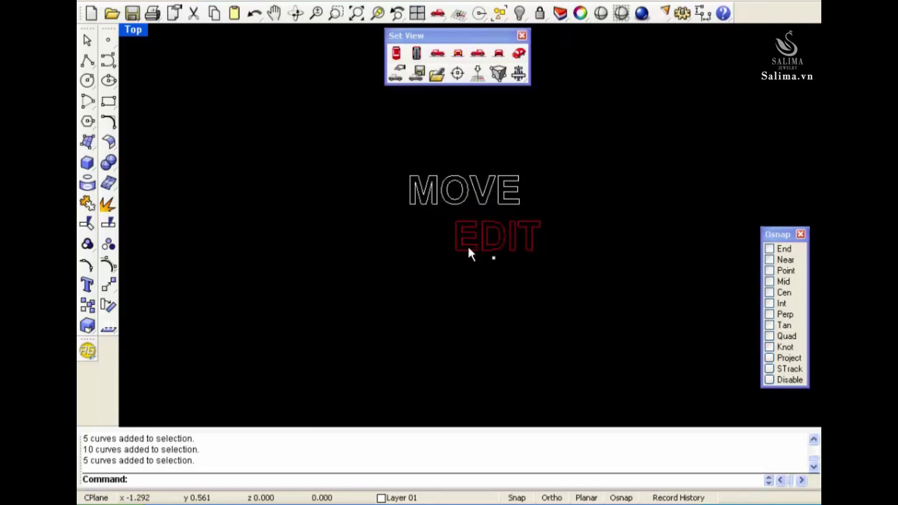
left_click(442, 192)
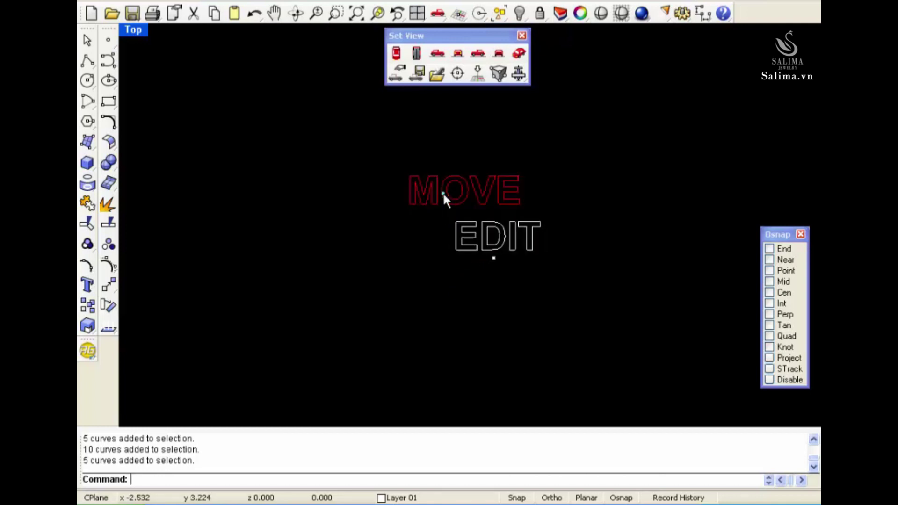
left_click(480, 245)
left_click(468, 313)
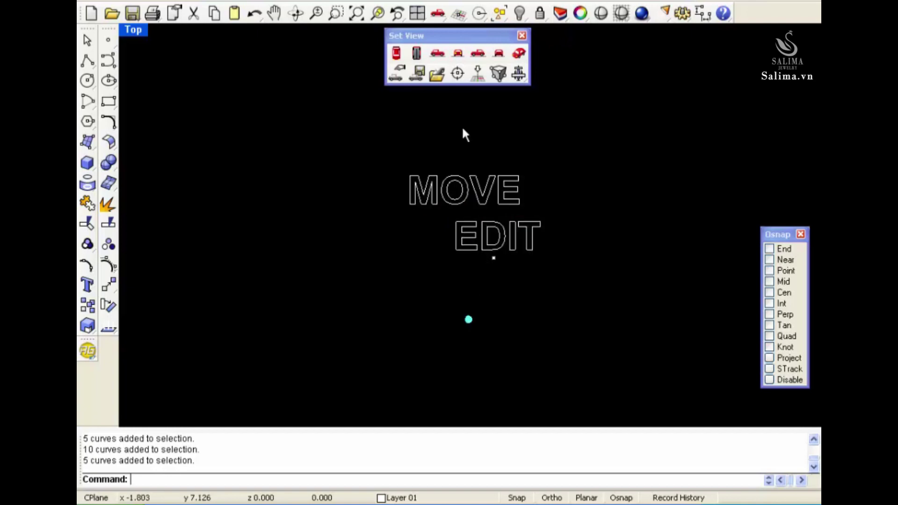
- Set the viewport to Top view and select the Top View button's command text in its settings
left_click(396, 59)
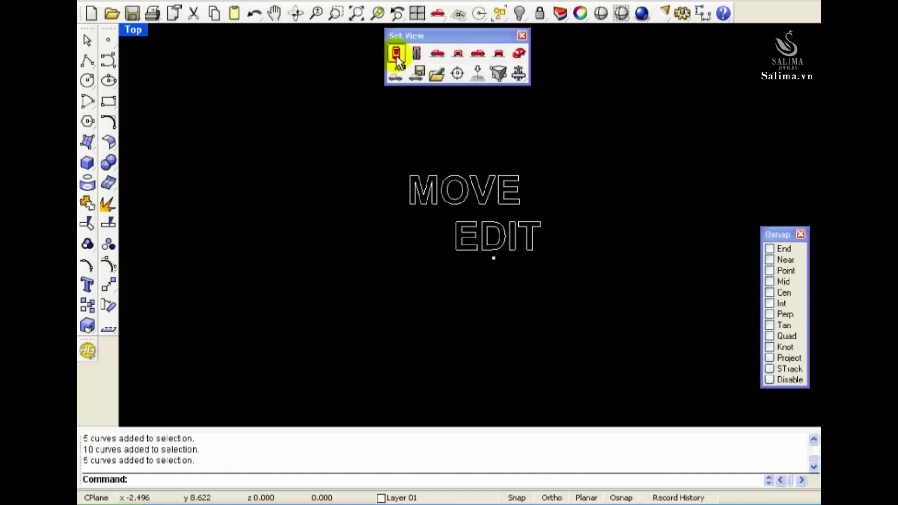
left_click(396, 59)
right_click(397, 58, "shift")
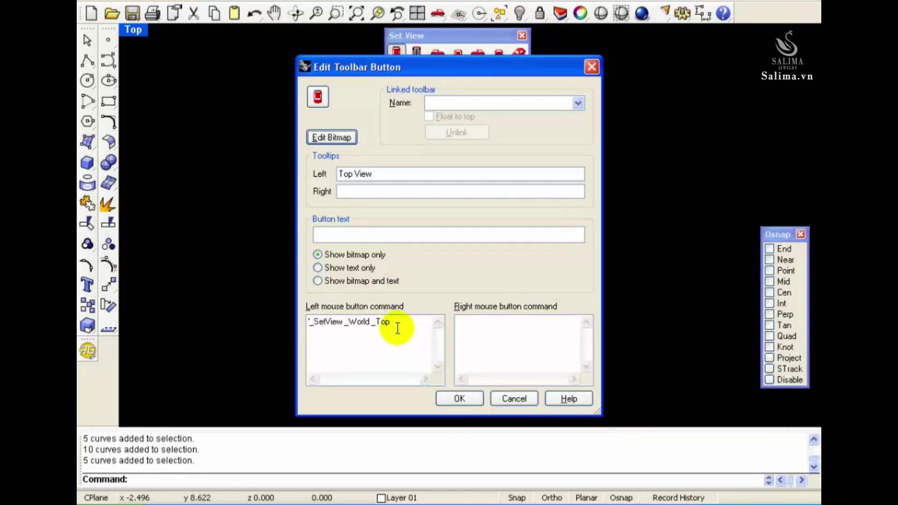
left_click_drag(398, 326, 307, 327)
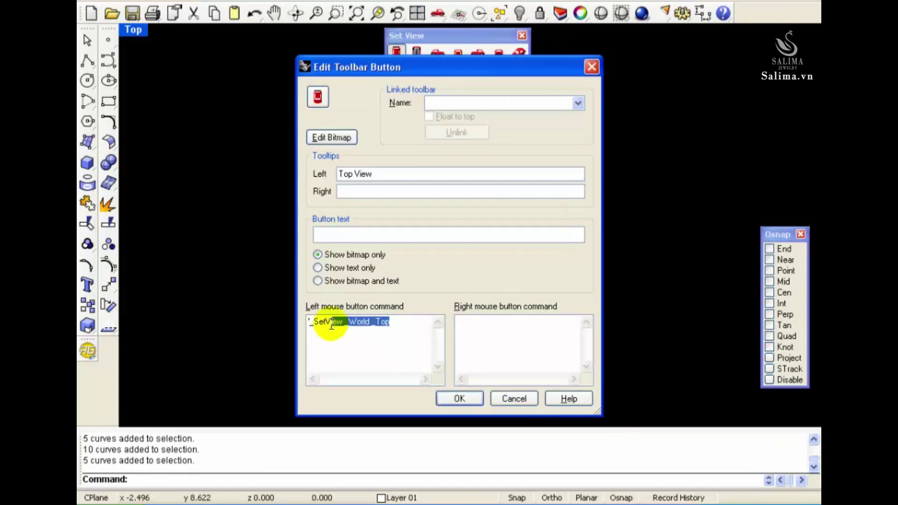
left_click(387, 340)
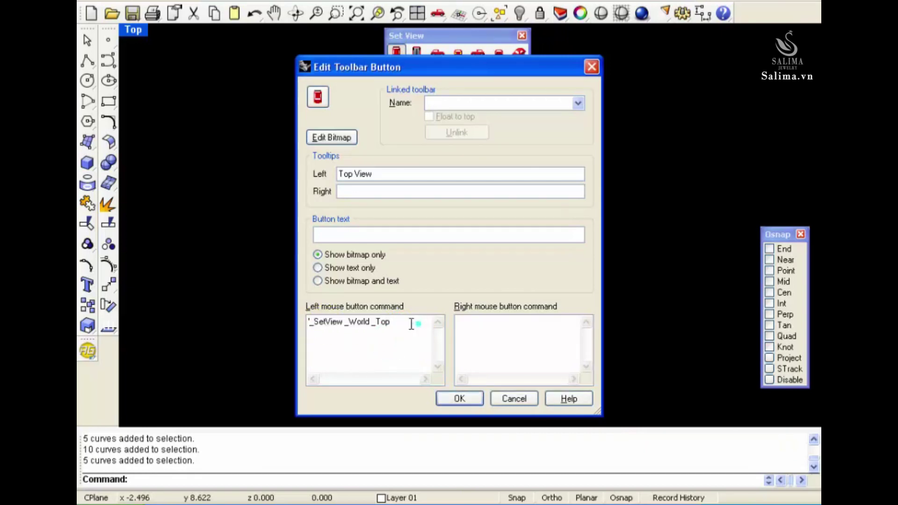
left_click_drag(412, 321, 307, 322)
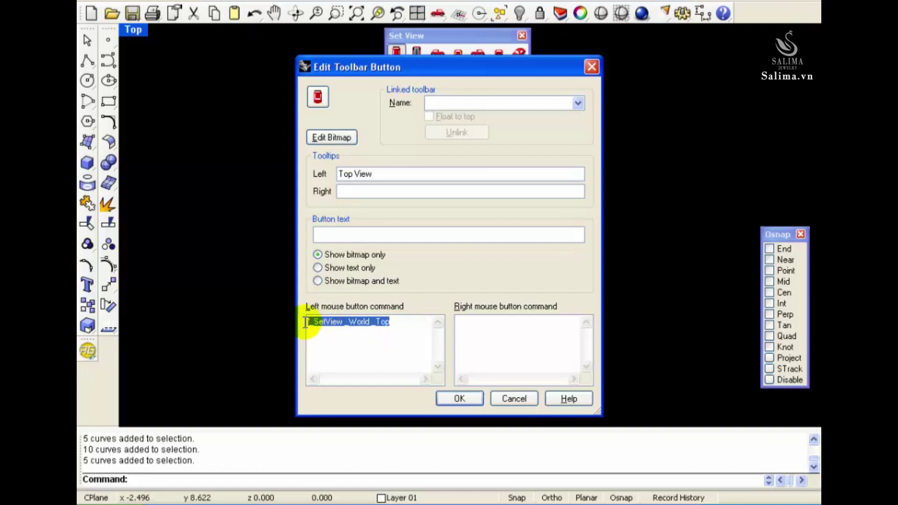
left_click(338, 354)
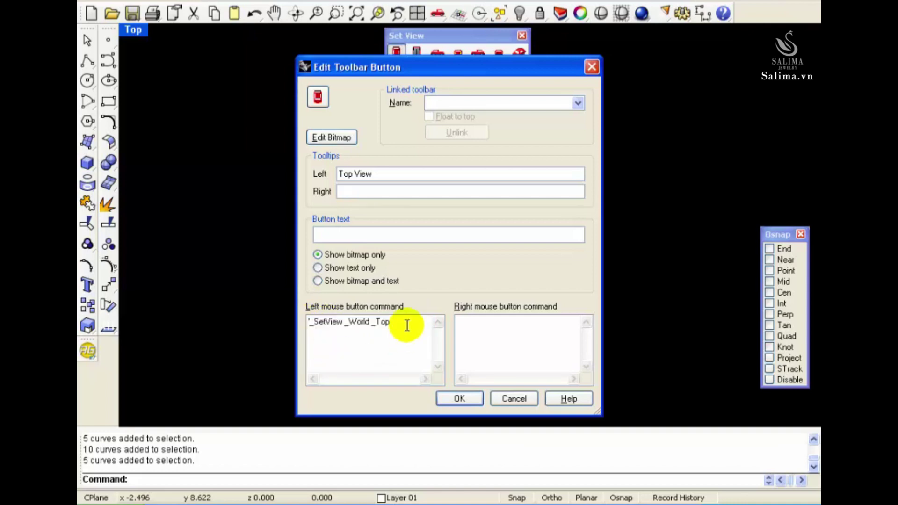
left_click_drag(402, 322, 286, 330)
left_click(355, 356)
- Copy the full '_SetView _World _Top' command text and close the button dialog
left_click_drag(411, 321, 276, 321)
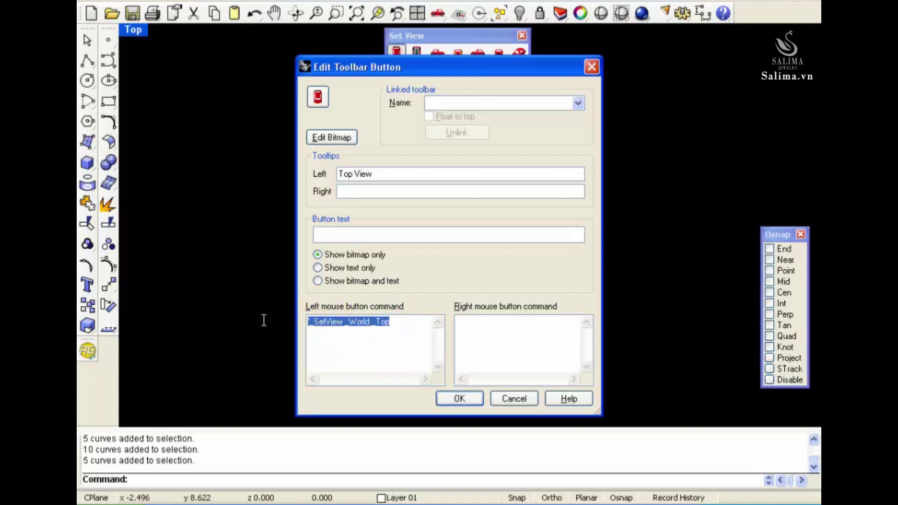
left_click(366, 337)
left_click_drag(394, 319, 309, 323)
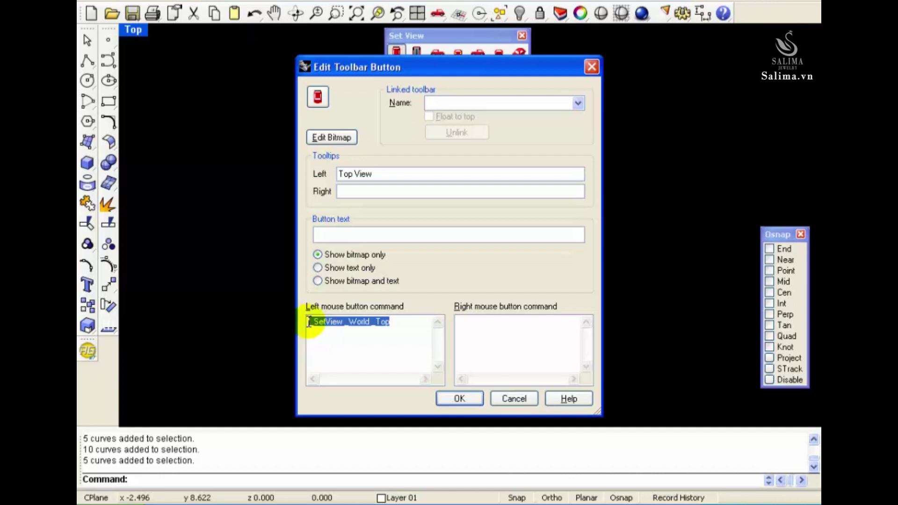
left_click(311, 342)
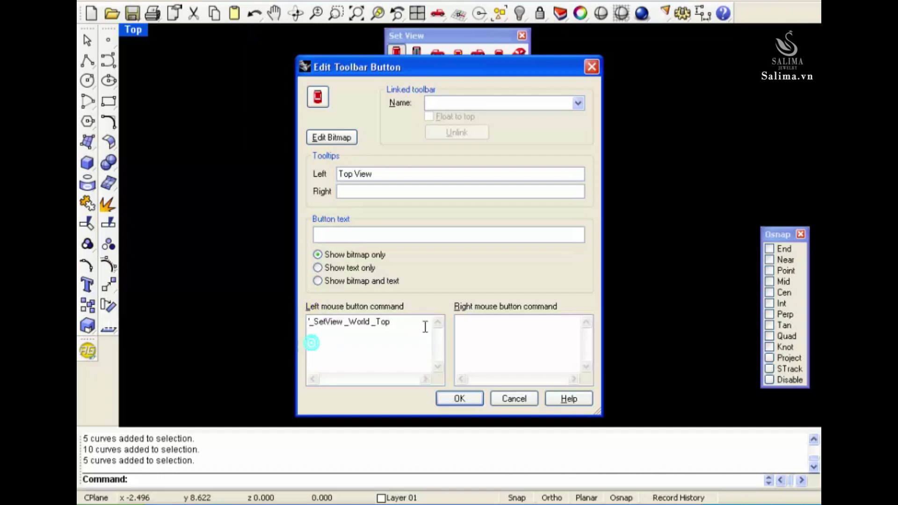
triple_click(418, 320)
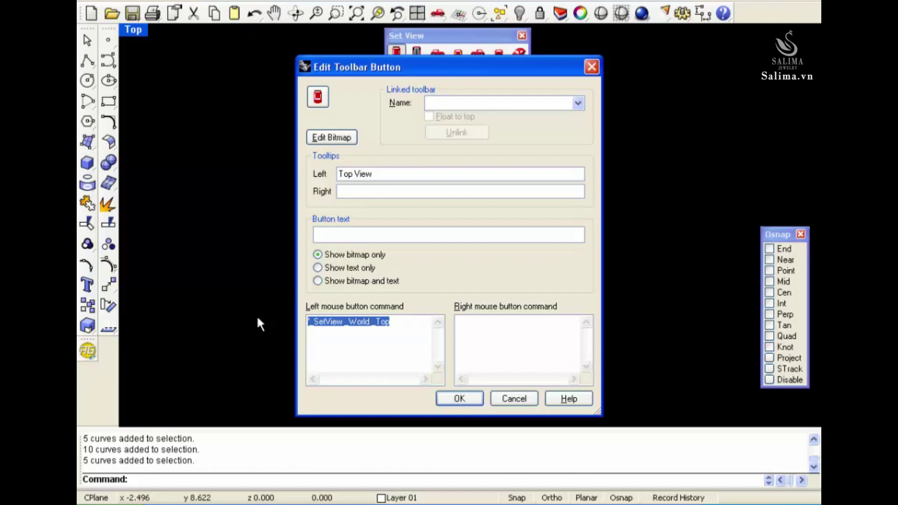
right_click(348, 324)
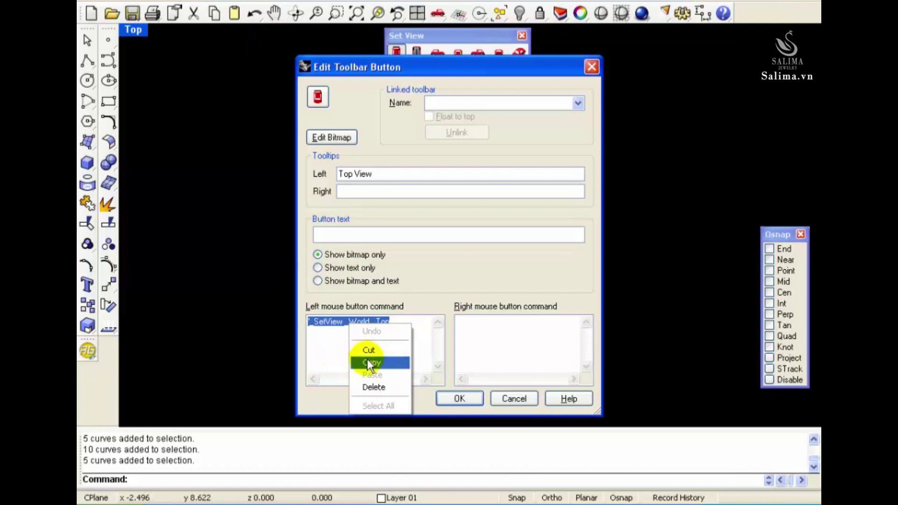
left_click(367, 362)
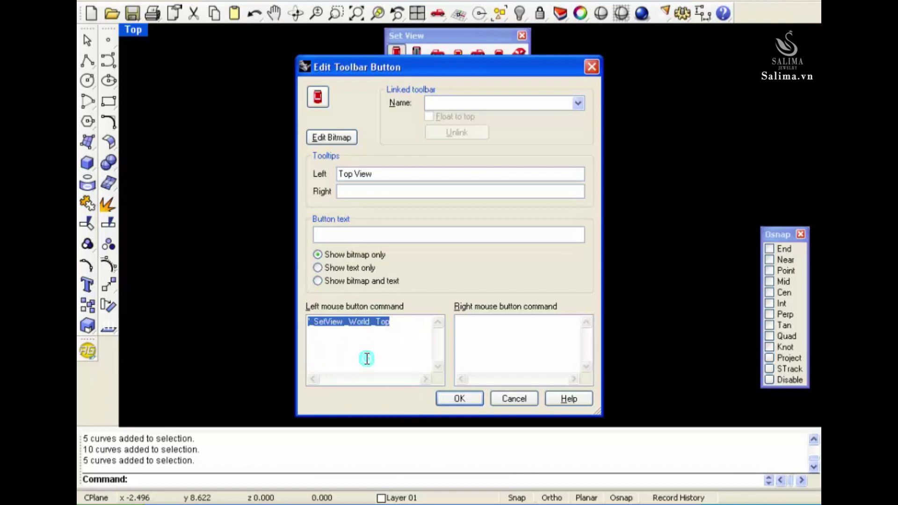
left_click(476, 397)
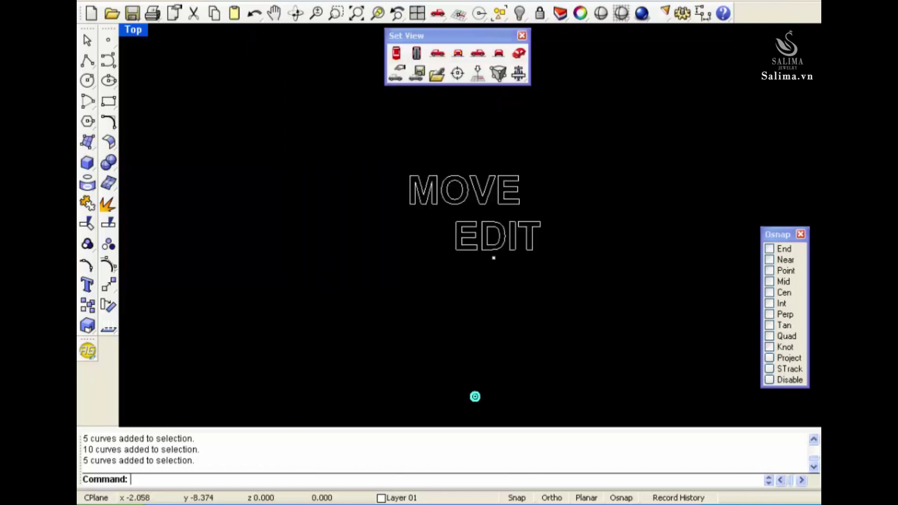
- Open Rhino Options on the Aliases page, starting with the C alias
left_click(686, 16)
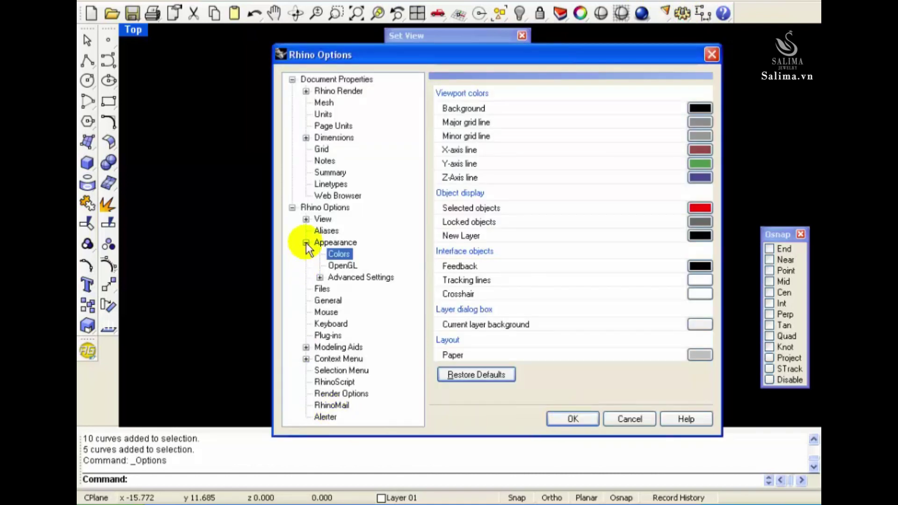
left_click(306, 243)
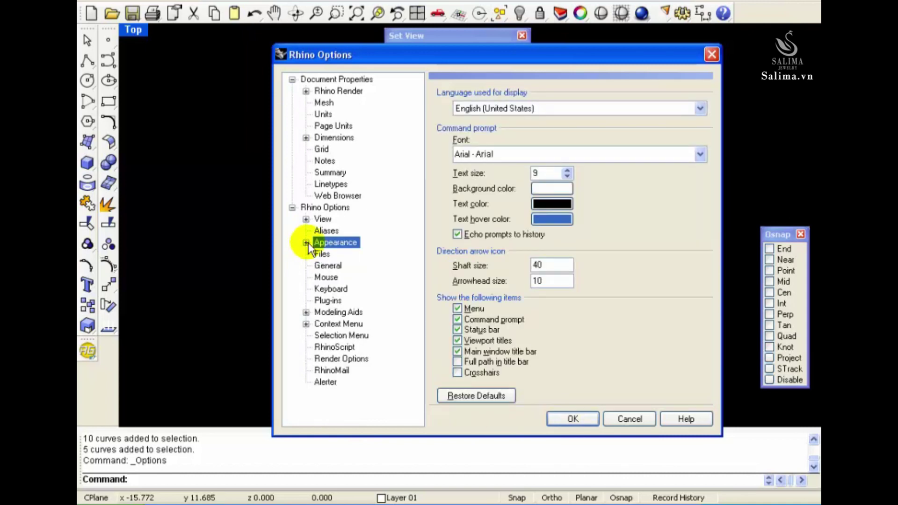
left_click(324, 229)
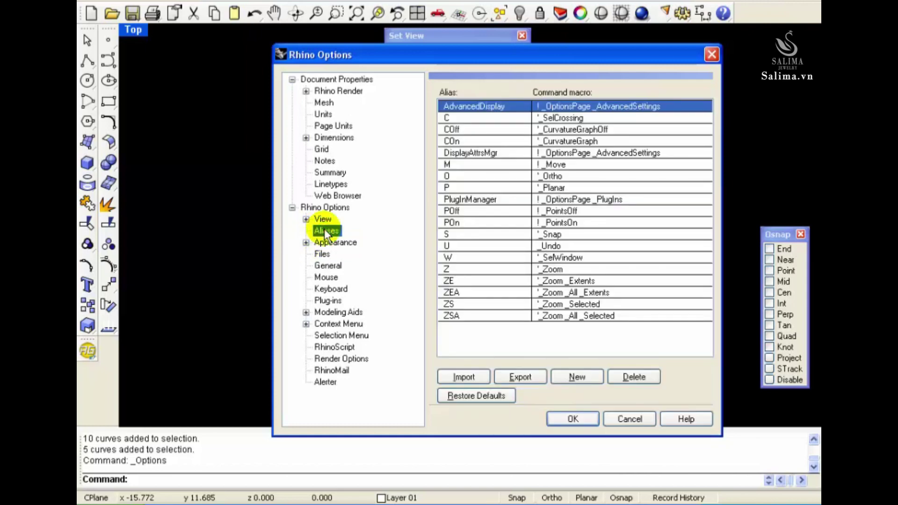
double_click(454, 117)
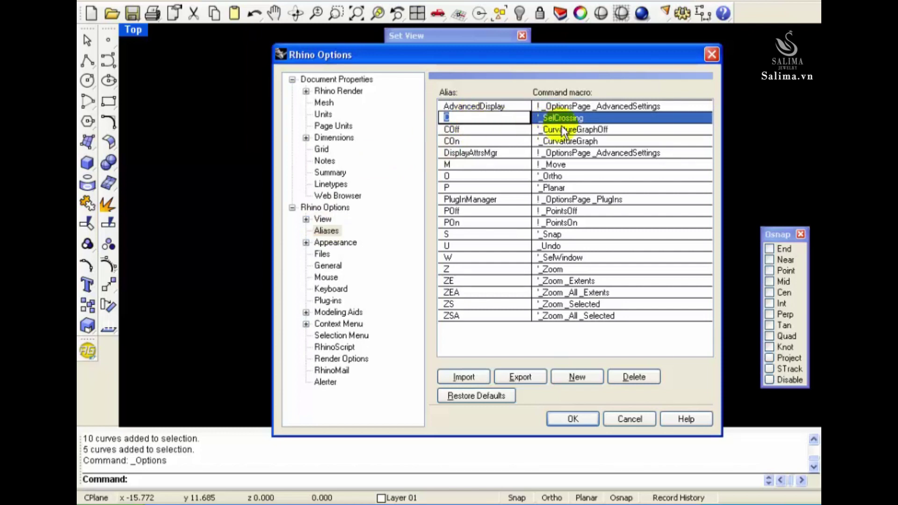
- Step through alias entries such as W, ZEA and DisplayAttrsMgr
left_click(502, 188)
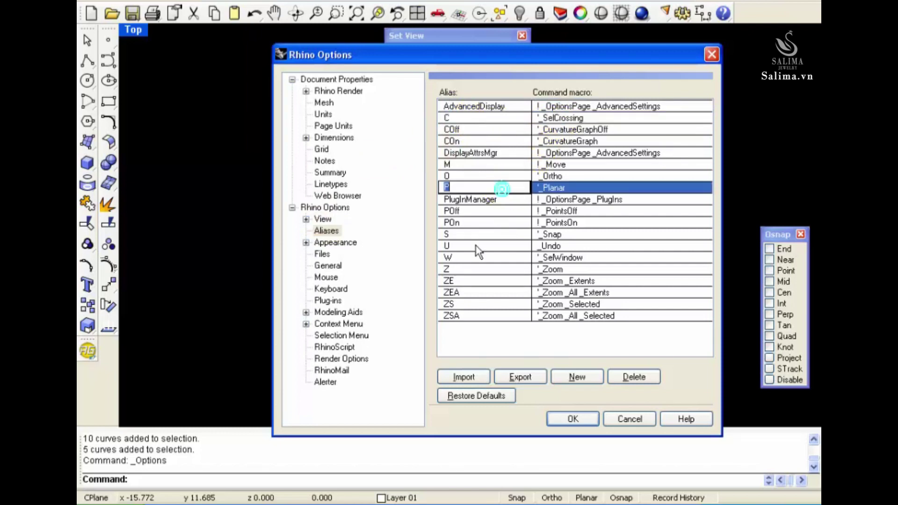
left_click(474, 258)
left_click(475, 280)
left_click(475, 304)
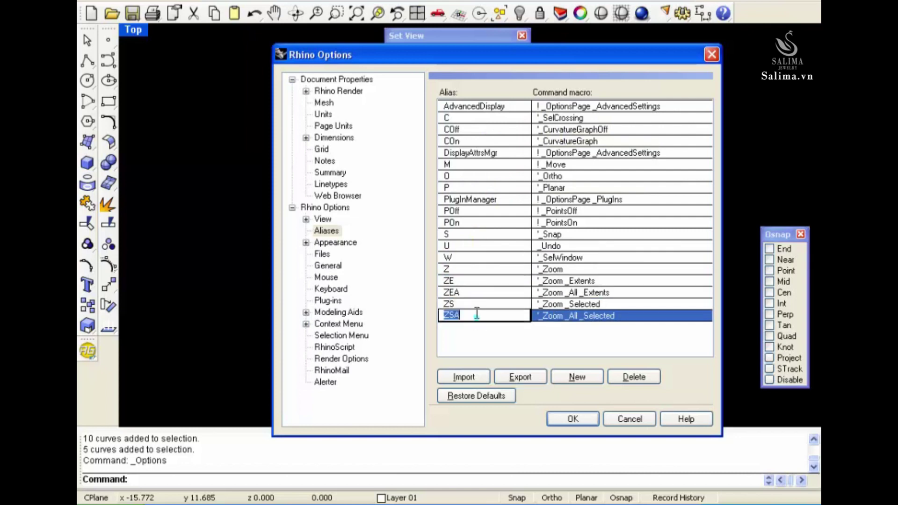
left_click(475, 292)
left_click(468, 222)
left_click(467, 199)
left_click(468, 176)
left_click(468, 152)
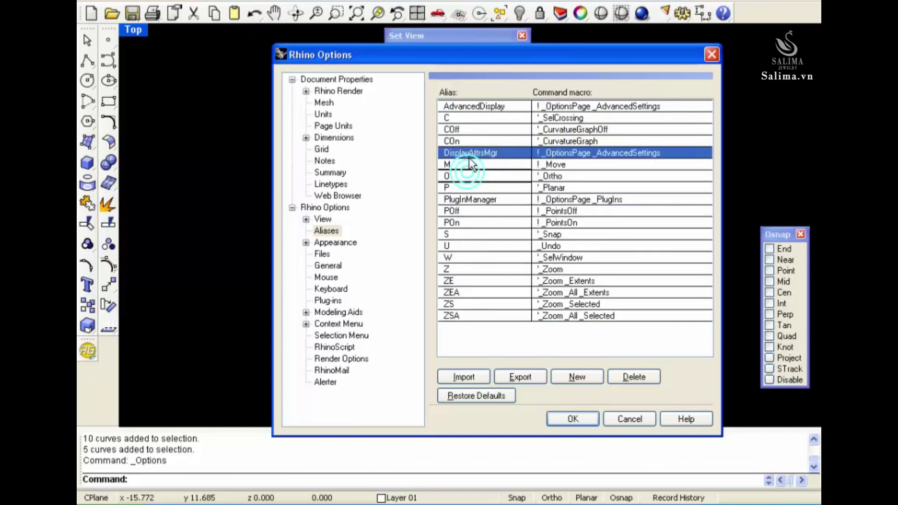
- Select the AdvancedDisplay alias and its command macro for editing
left_click(326, 231)
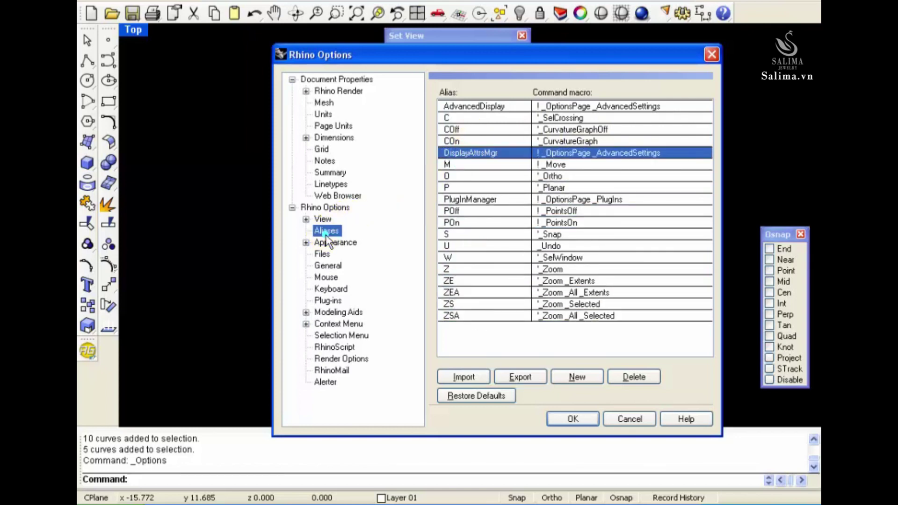
left_click(467, 106)
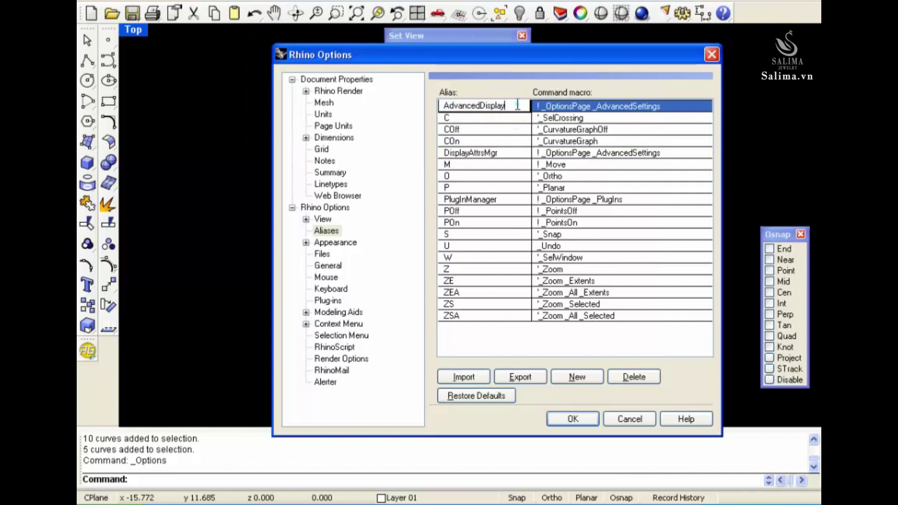
left_click(657, 116)
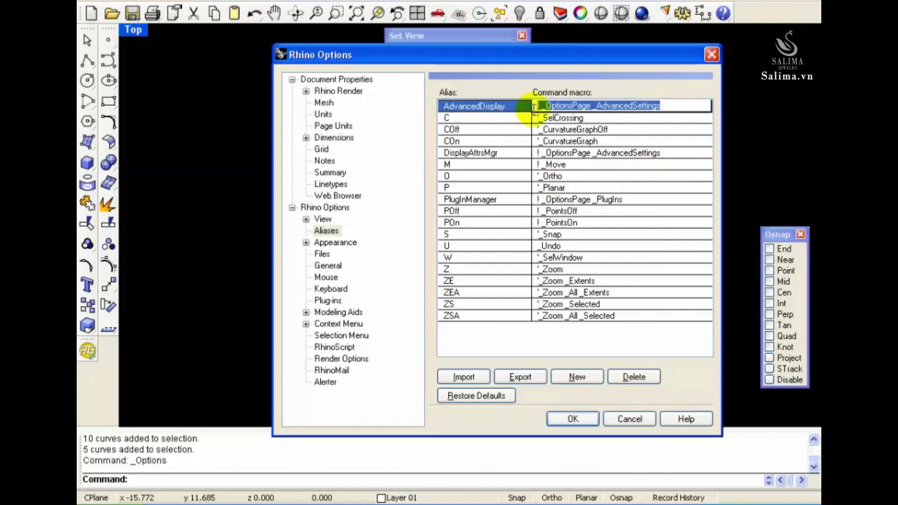
left_click(505, 108)
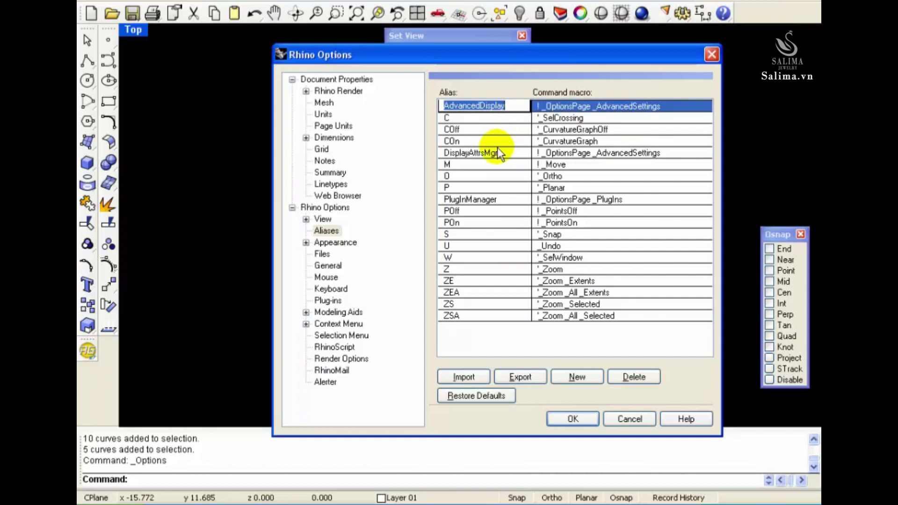
- Select the AdvancedDisplay alias text, then leave it unchanged
left_click(486, 107)
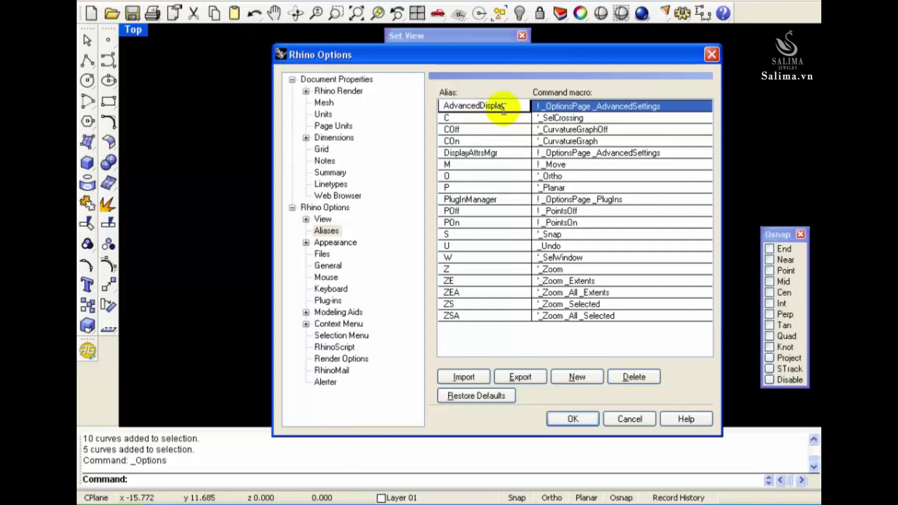
left_click_drag(516, 106, 435, 112)
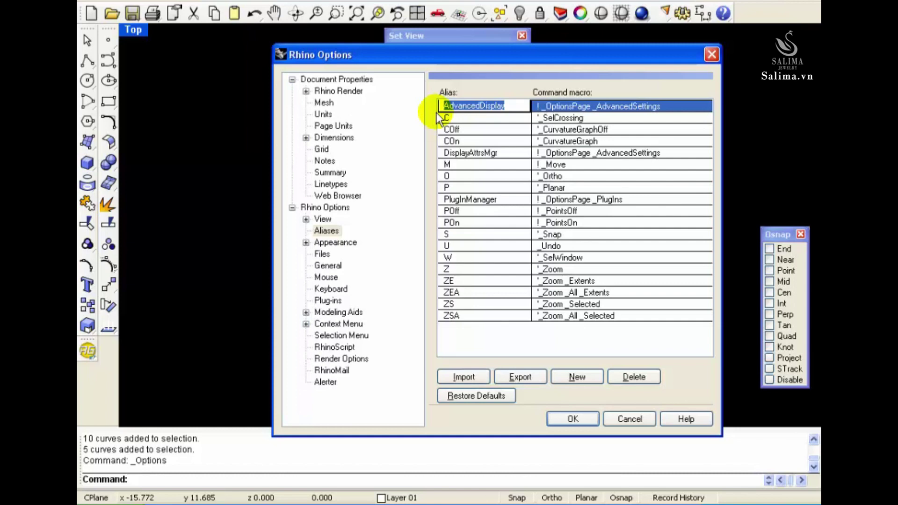
left_click(516, 105)
left_click_drag(516, 105, 433, 104)
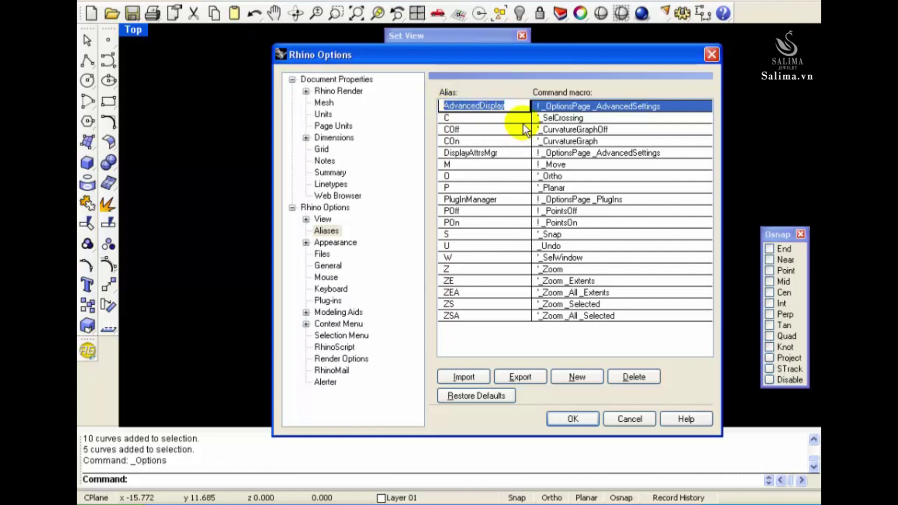
left_click(337, 228)
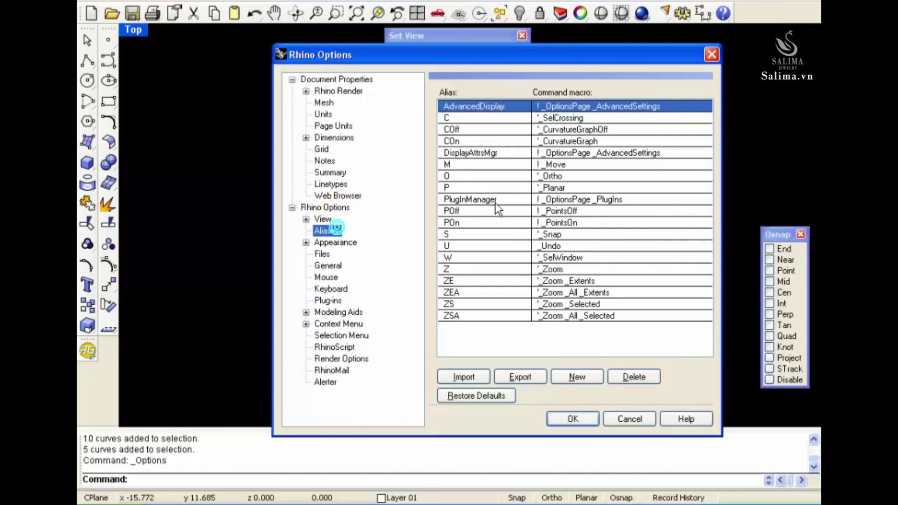
- Rename the '_Ortho alias from O to GFGFGFG
left_click(463, 175)
left_click(463, 176)
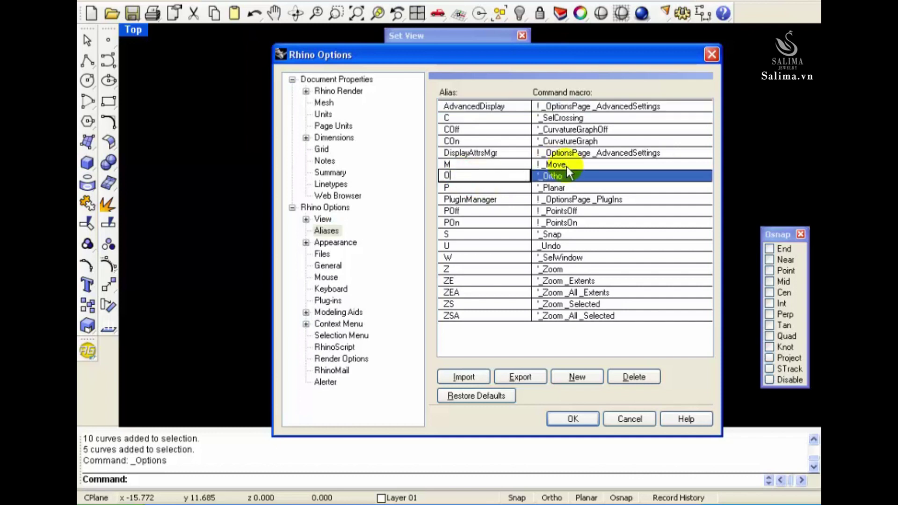
double_click(483, 176)
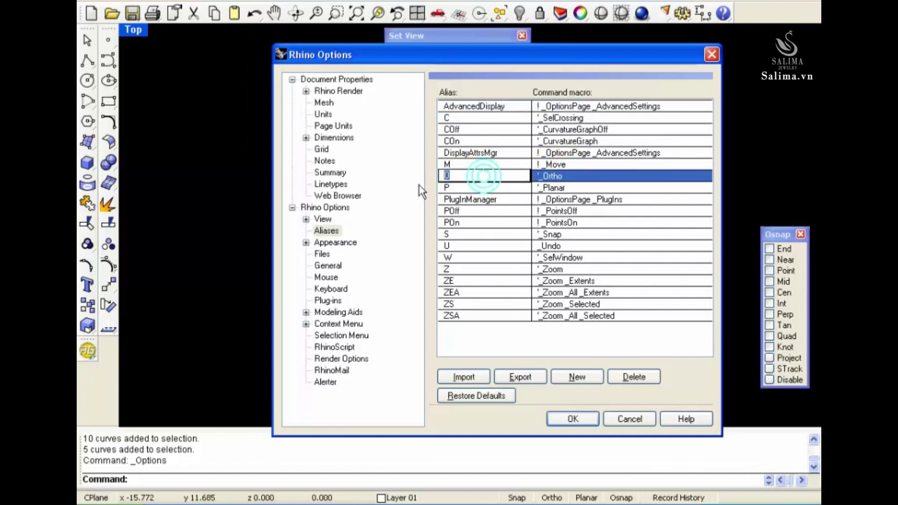
type("GFGFGFG")
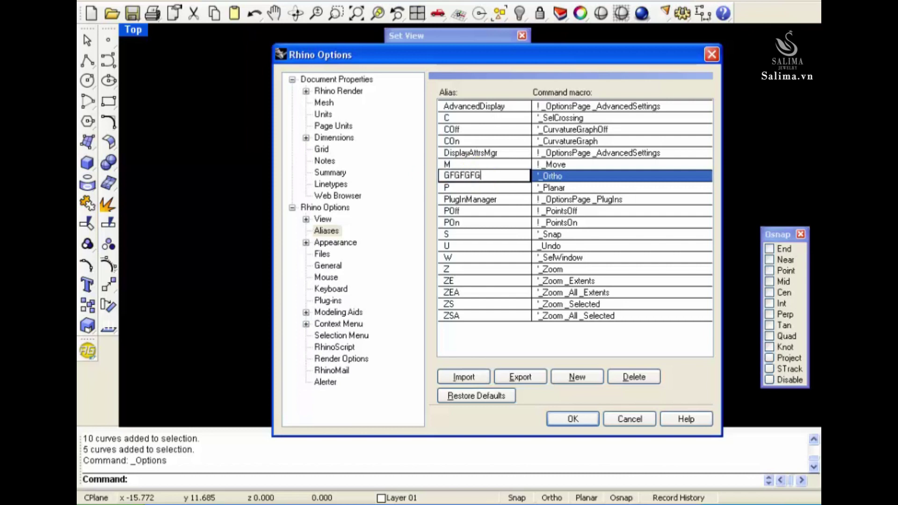
double_click(553, 176)
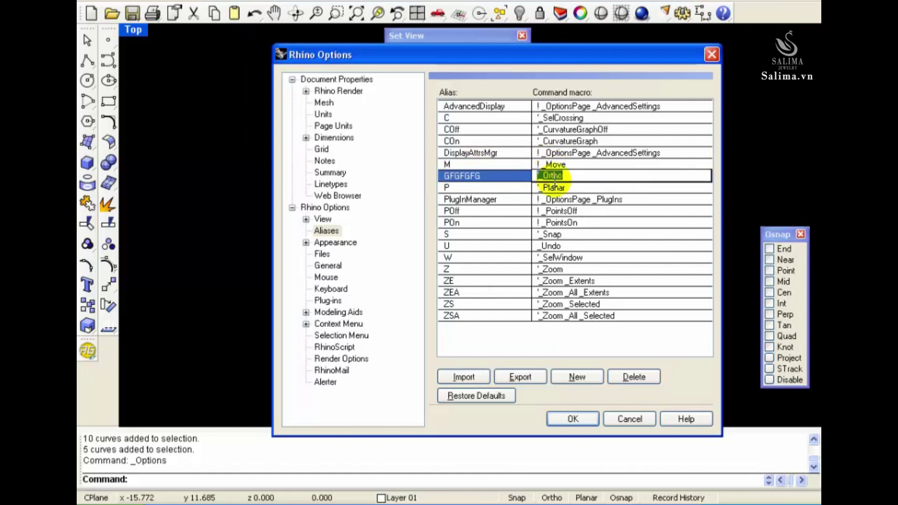
left_click(501, 199)
left_click(560, 200)
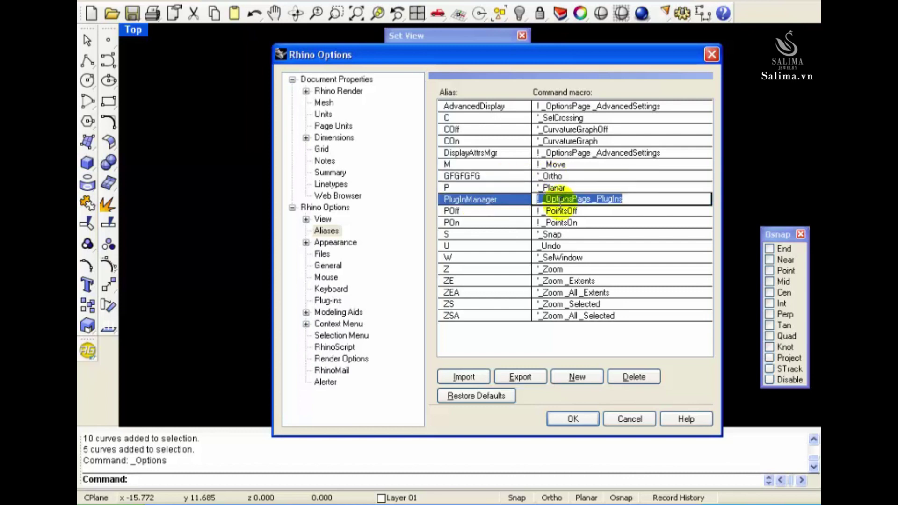
- Browse the Keyboard page's F1–F12 shortcut macros, noting F5 has none
left_click(341, 292)
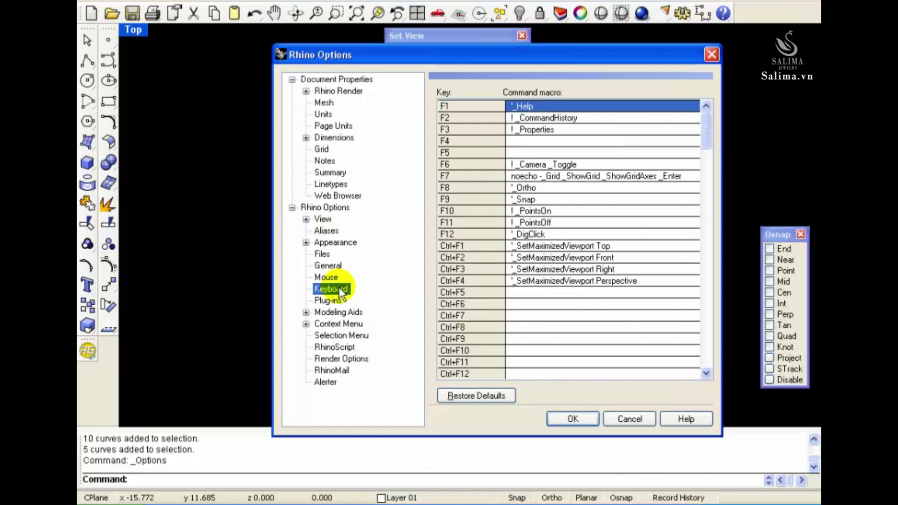
left_click(488, 211)
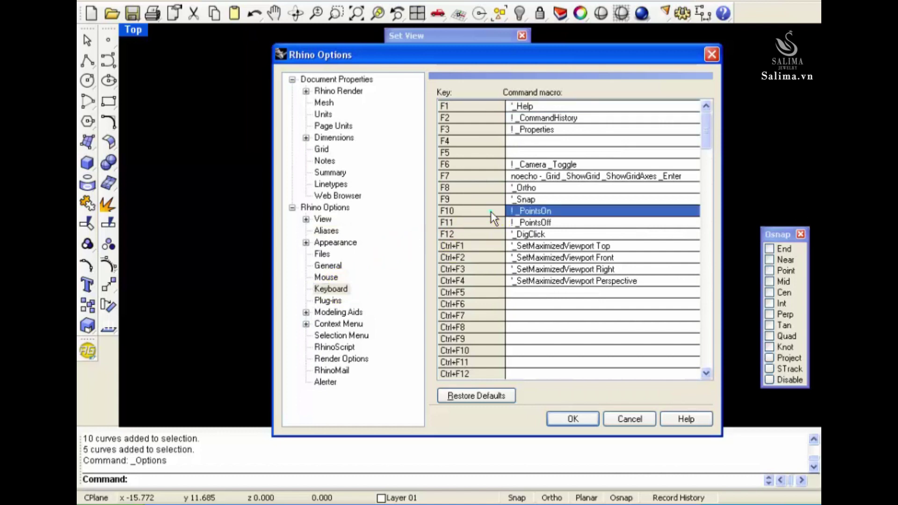
left_click(450, 106)
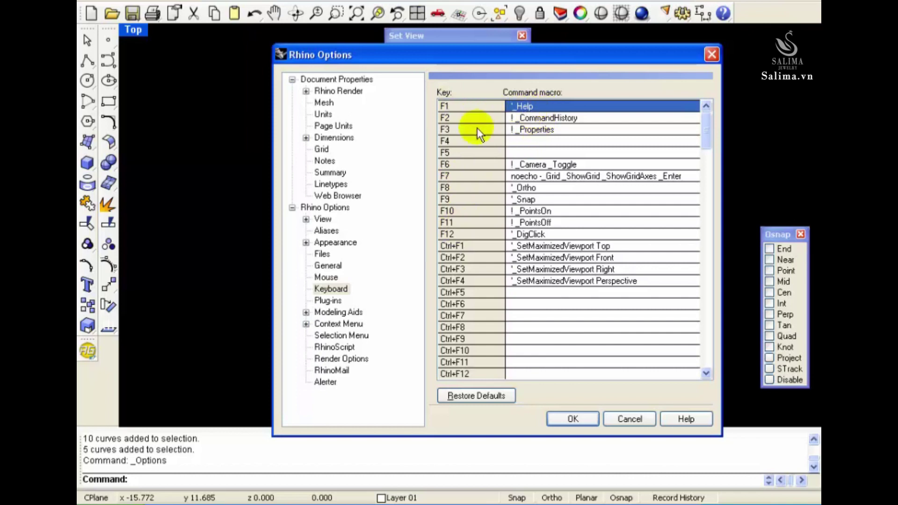
left_click(534, 105)
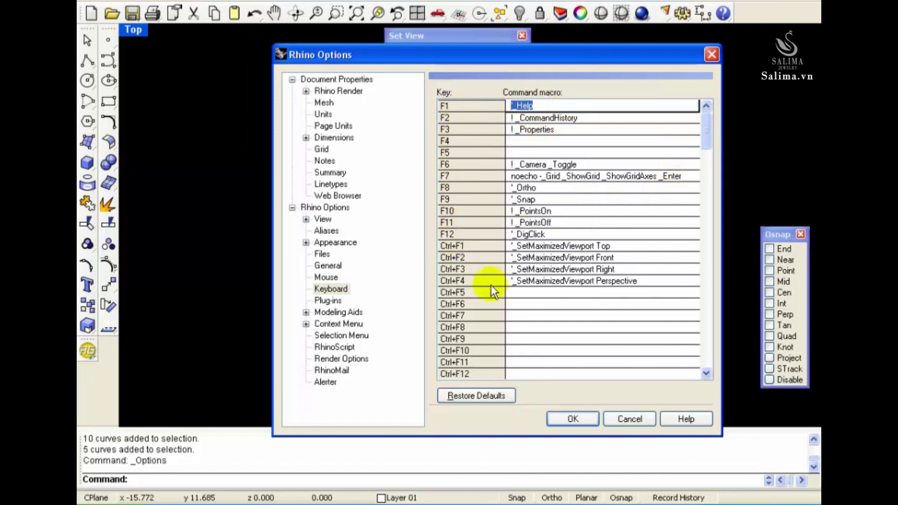
left_click_drag(703, 138, 706, 208)
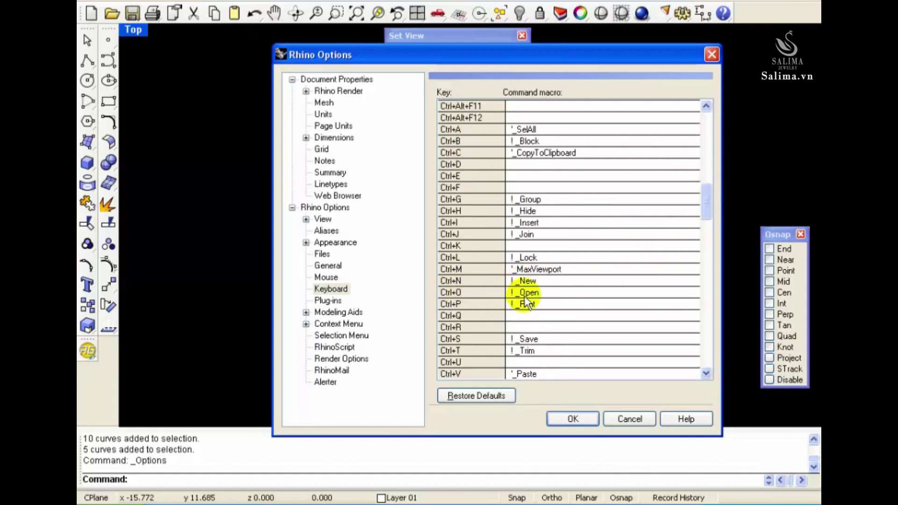
mouse_move(707, 212)
left_mouse_down()
mouse_move(709, 331)
mouse_move(711, 137)
left_mouse_up()
left_click(456, 150)
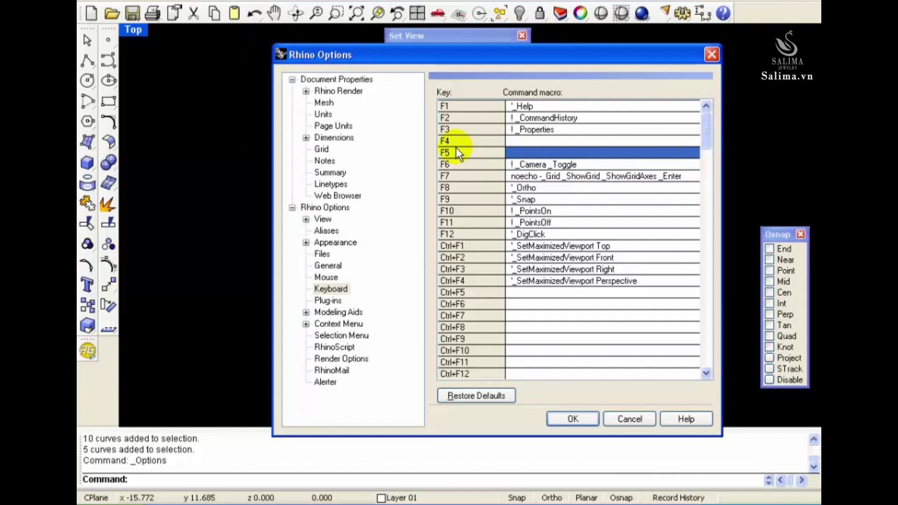
- Replace F1's _Help macro with the pasted '_SetView _World _Top' and confirm
left_click(347, 286)
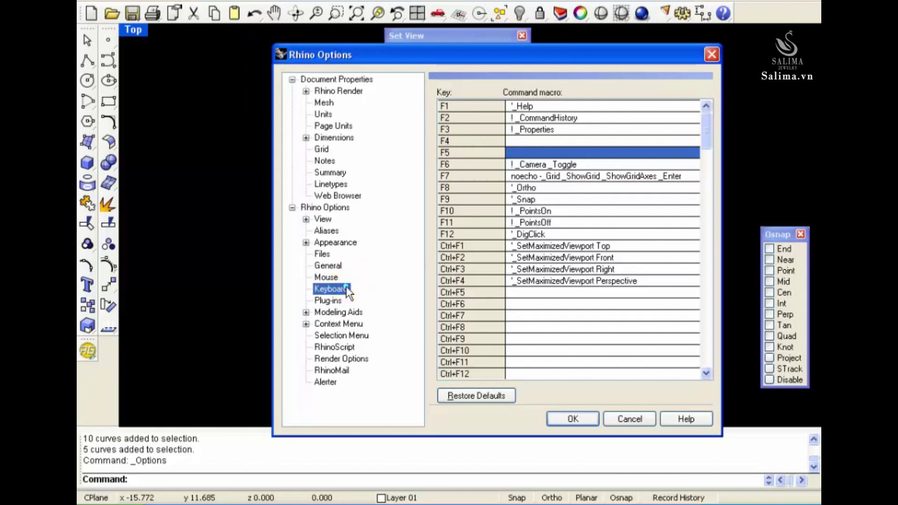
left_click(542, 107)
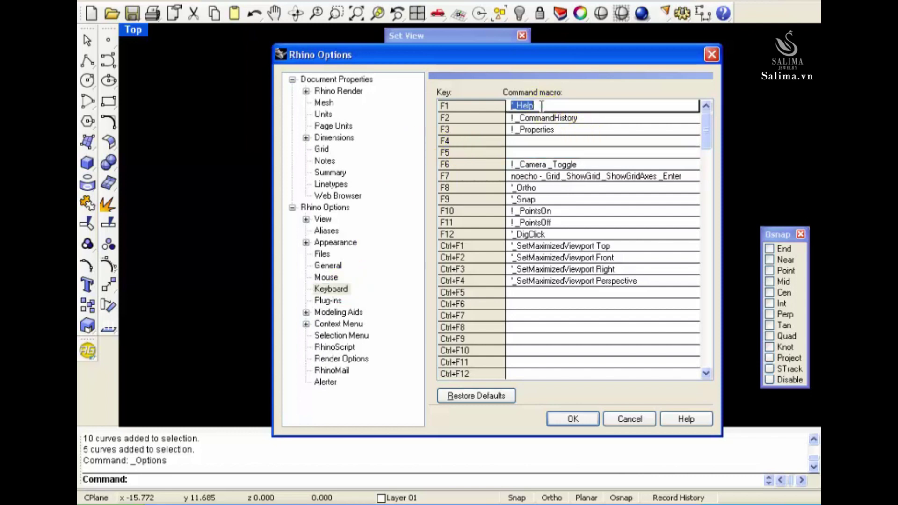
right_click(541, 106)
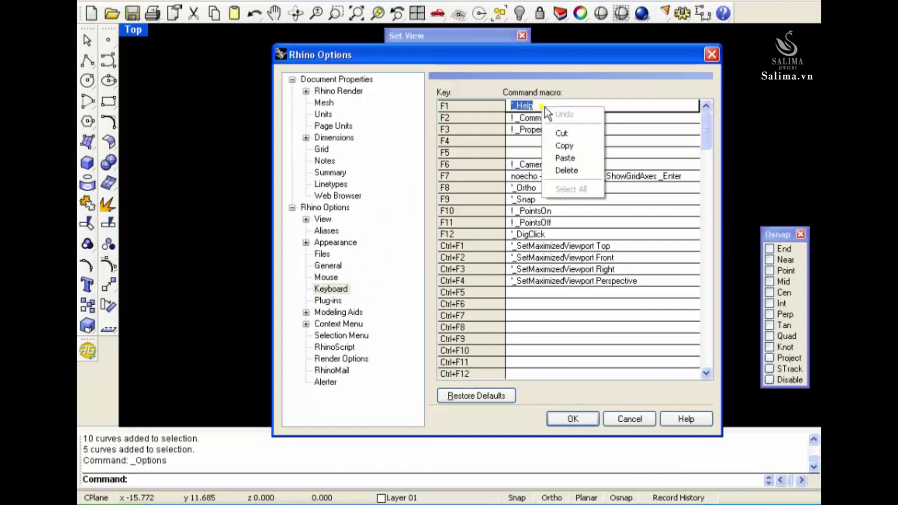
key("Escape")
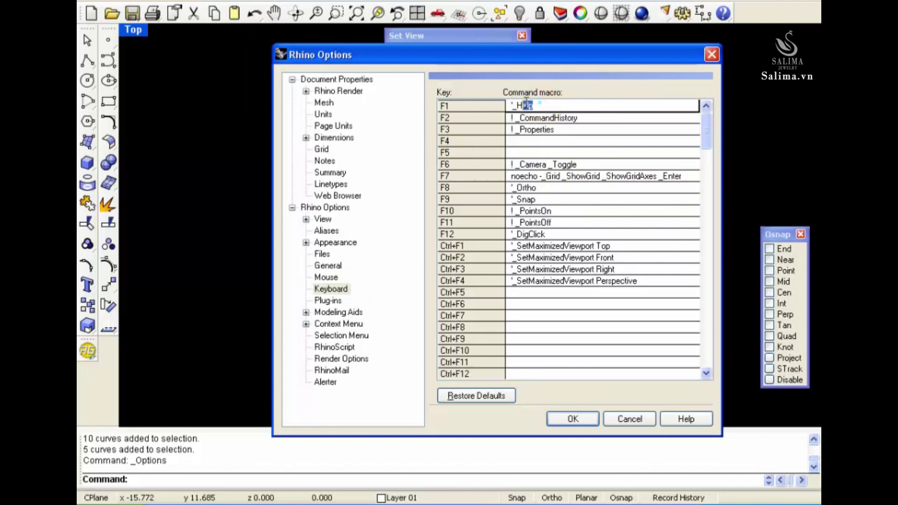
key("Delete")
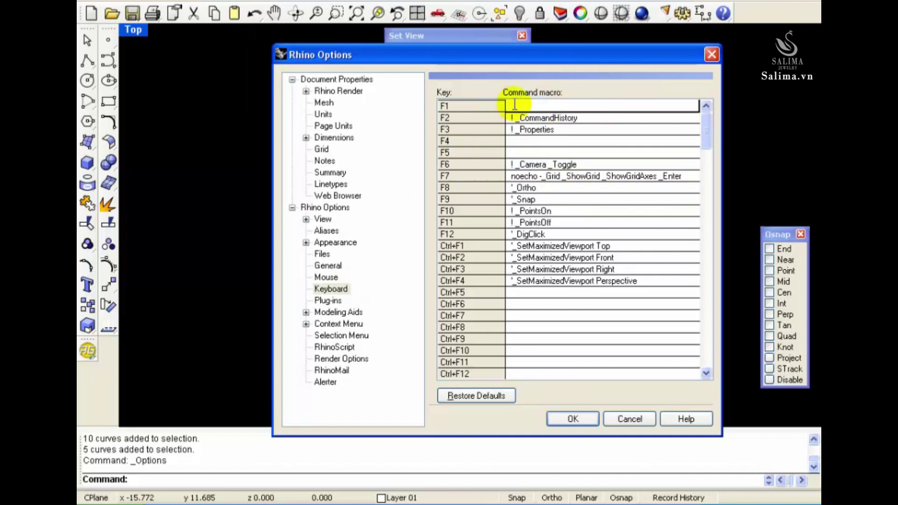
right_click(514, 105)
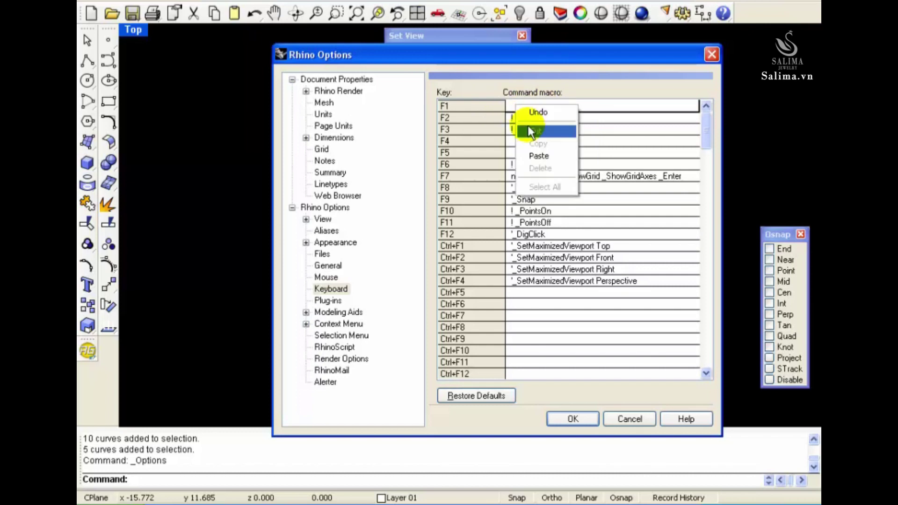
left_click(529, 155)
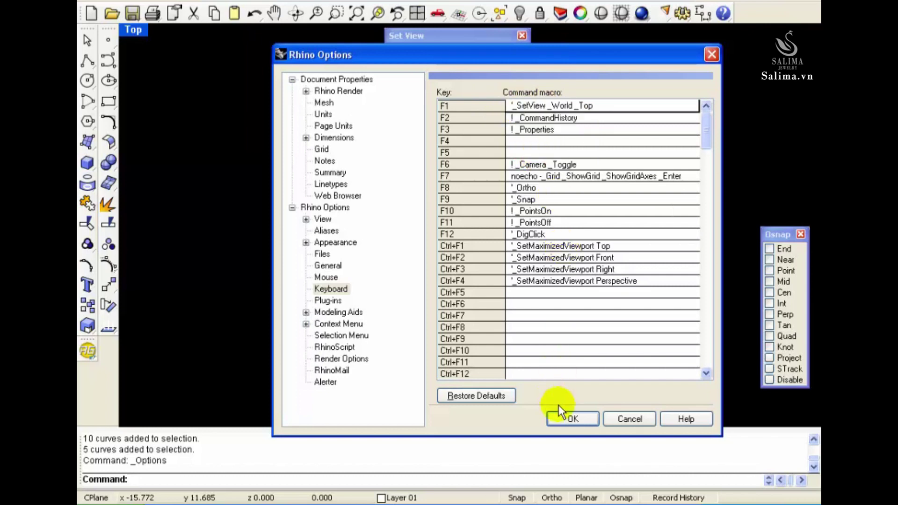
left_click(564, 419)
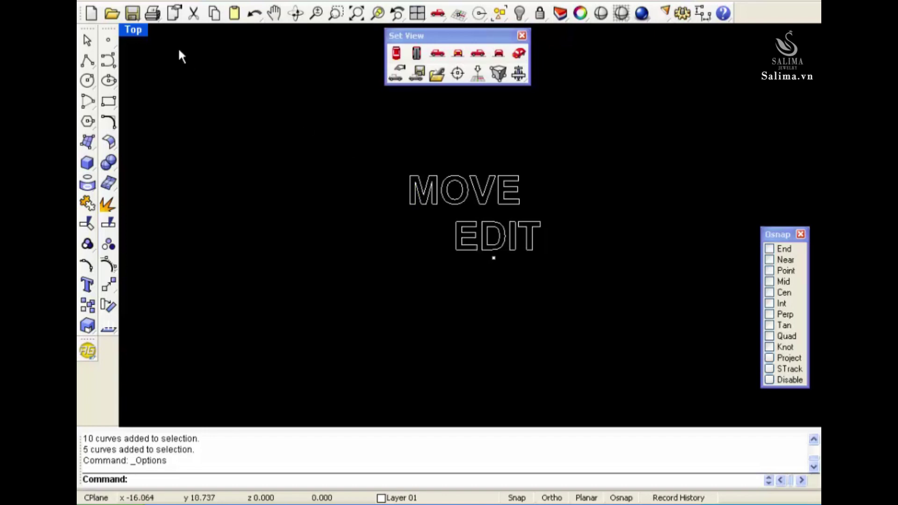
- Restore four viewports and select the Front View button's '_SetView _World _Front' command
double_click(136, 30)
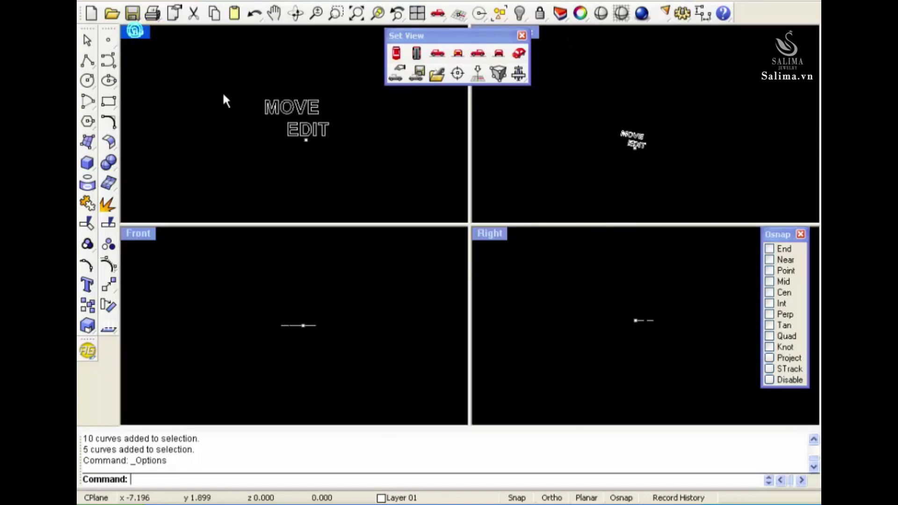
left_click(285, 238)
left_click(174, 74)
left_click(257, 253)
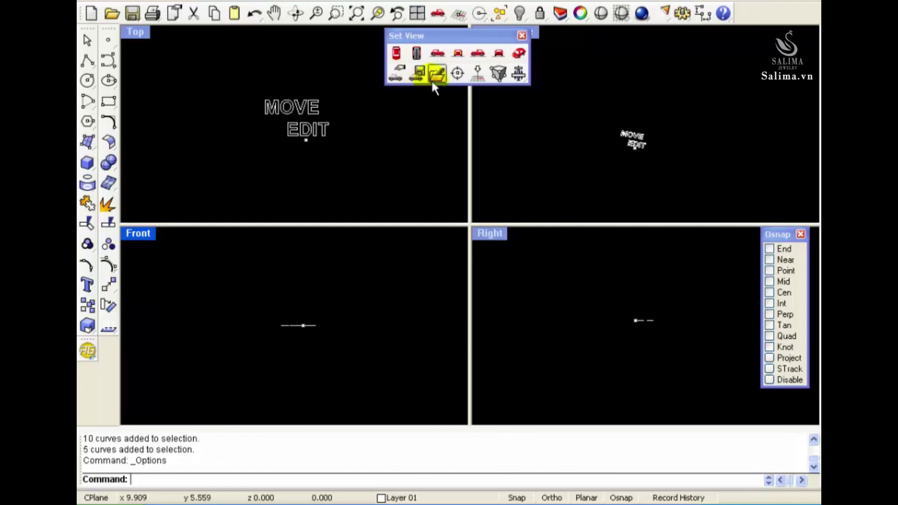
left_click(458, 53)
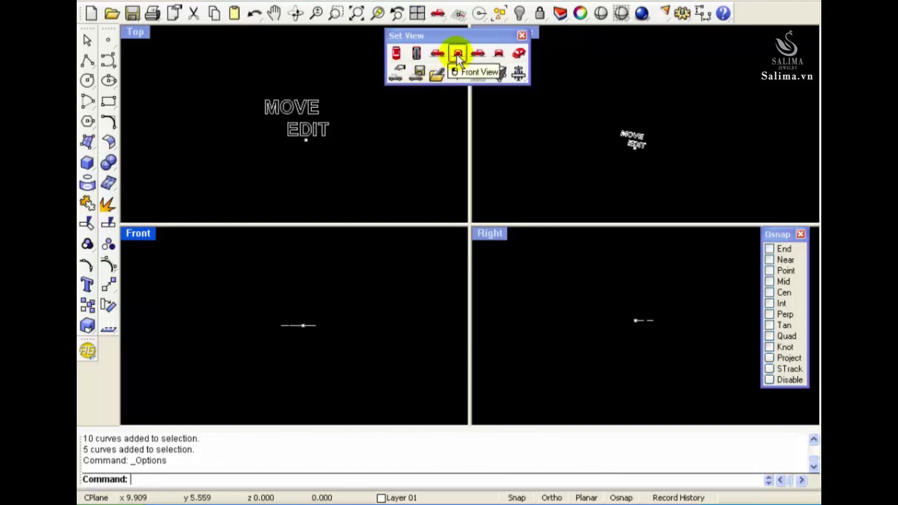
right_click(456, 54, "shift")
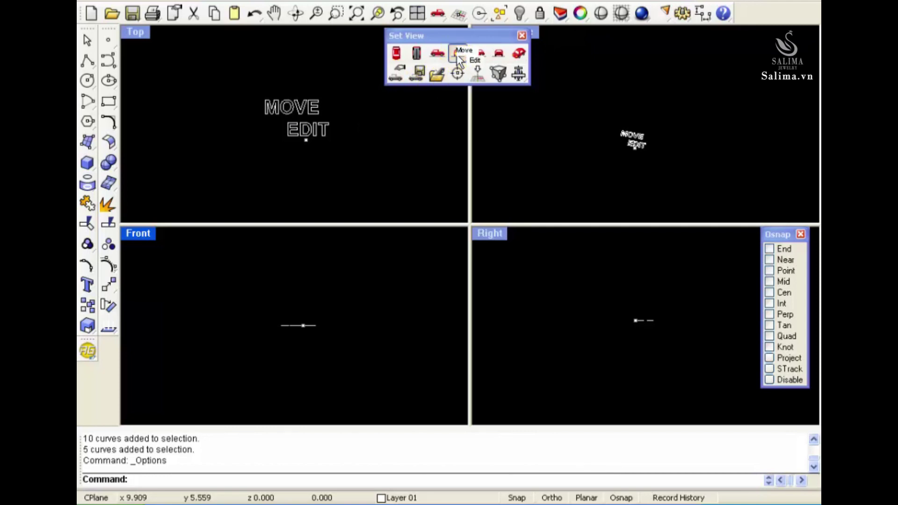
left_click_drag(408, 321, 288, 320)
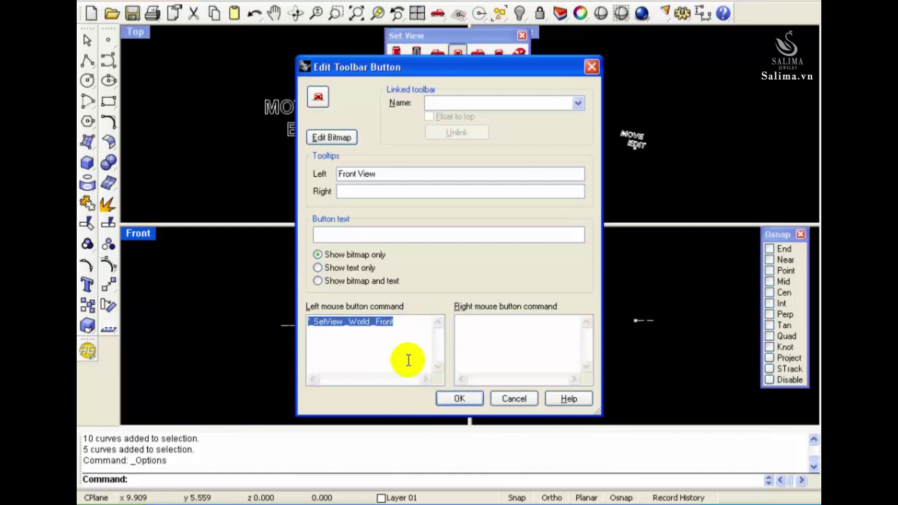
left_click(470, 399)
- Paste '_SetView _World _Front' over F2's !_CommandHistory macro and apply
left_click(681, 13)
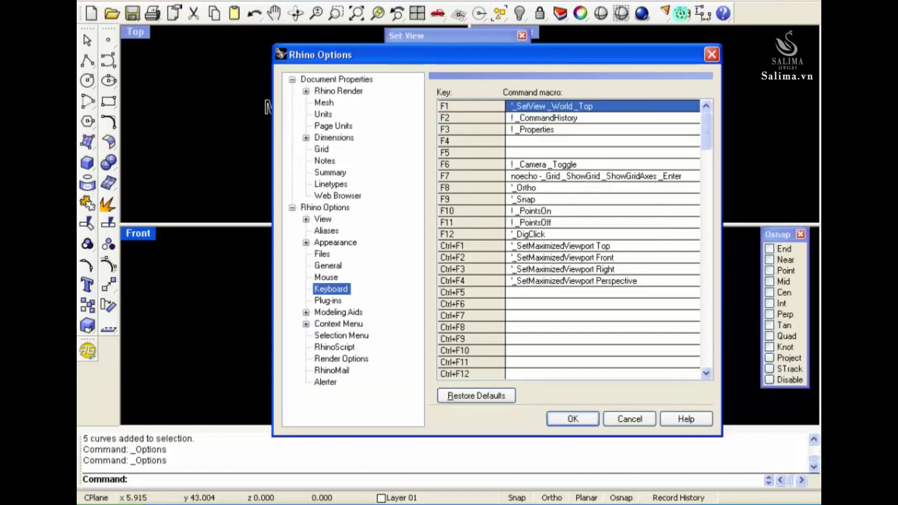
left_click(569, 117)
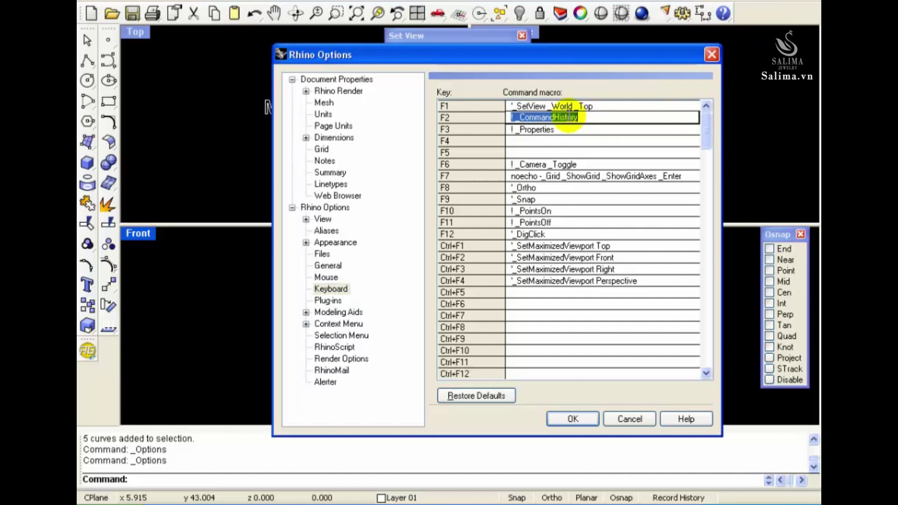
right_click(570, 117)
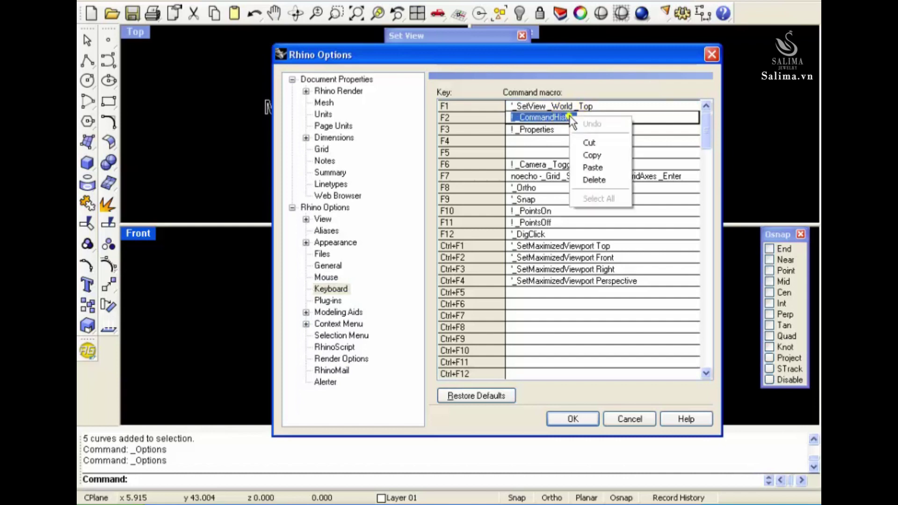
left_click(586, 168)
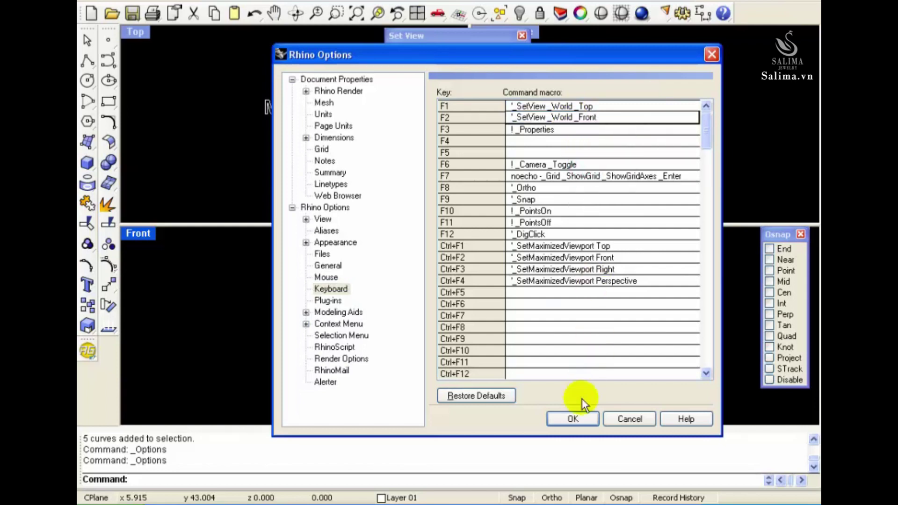
left_click(582, 414)
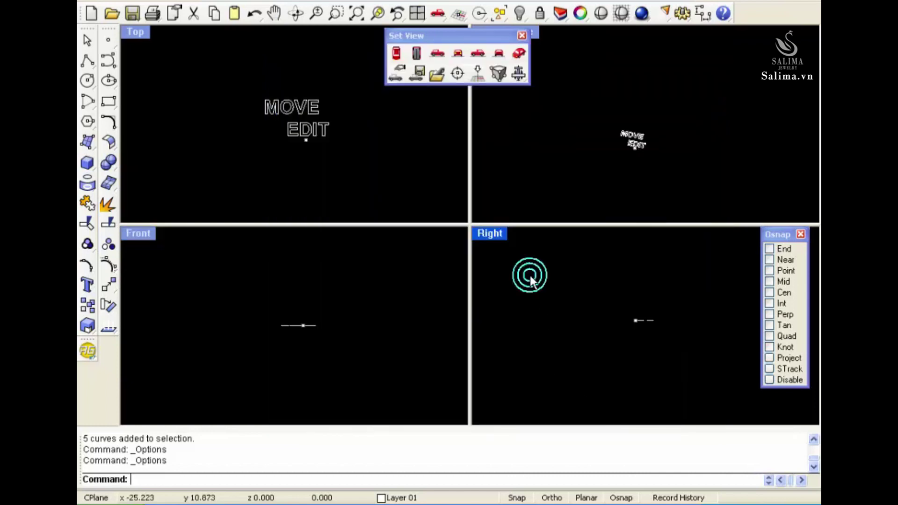
- Copy the Right View button's '_SetView _World _Right' command
left_click(495, 75)
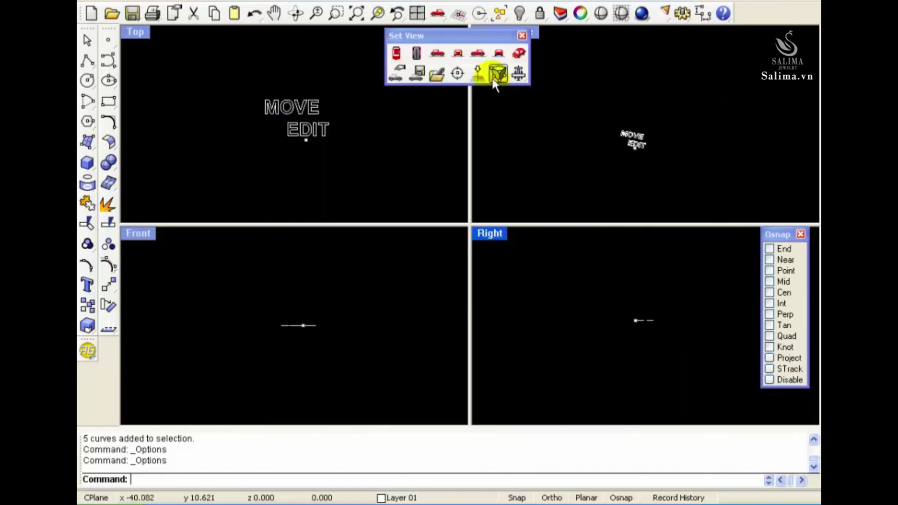
right_click(477, 54, "shift")
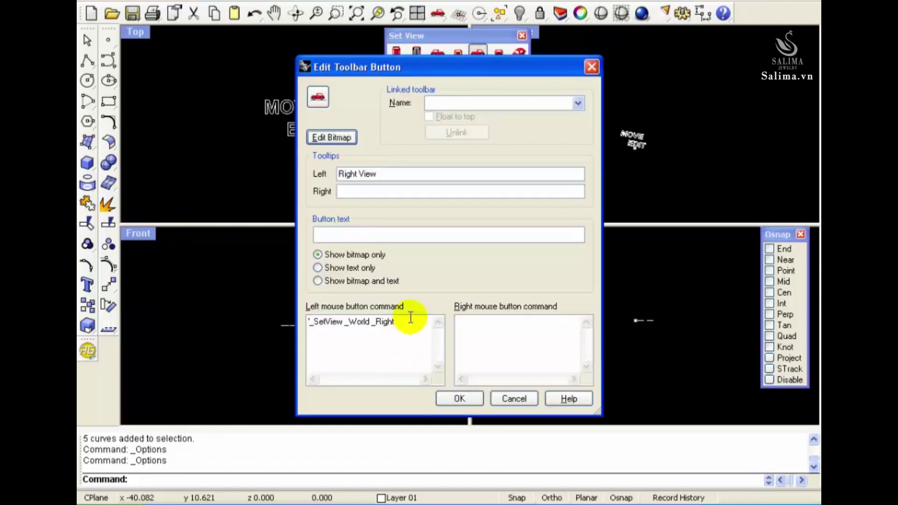
left_click_drag(402, 322, 269, 327)
key("ctrl+c")
left_click(401, 358)
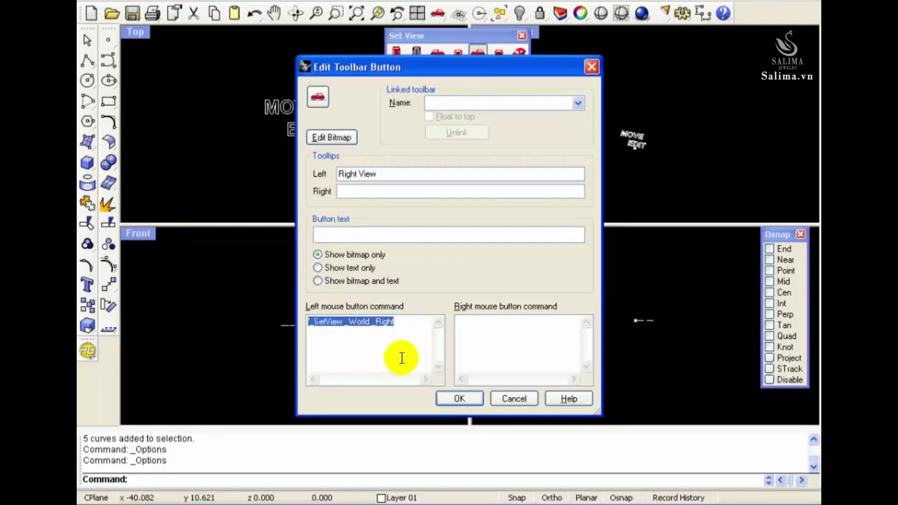
left_click(460, 398)
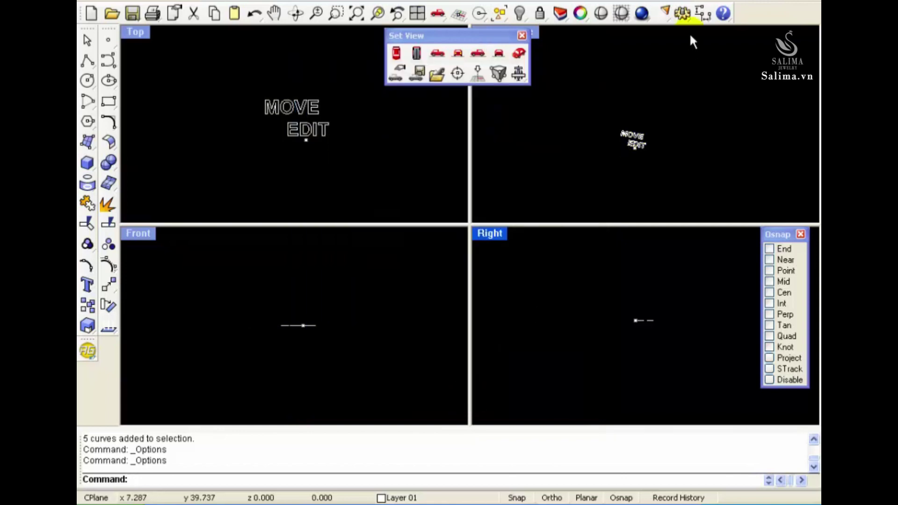
- Replace F3's ! _Properties macro with the Right view command and apply
left_click(682, 14)
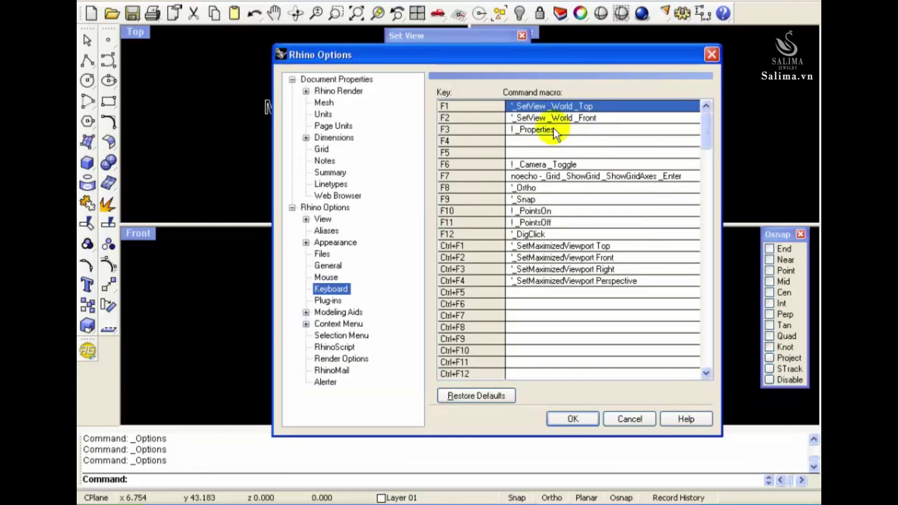
double_click(553, 127)
key("ctrl+v")
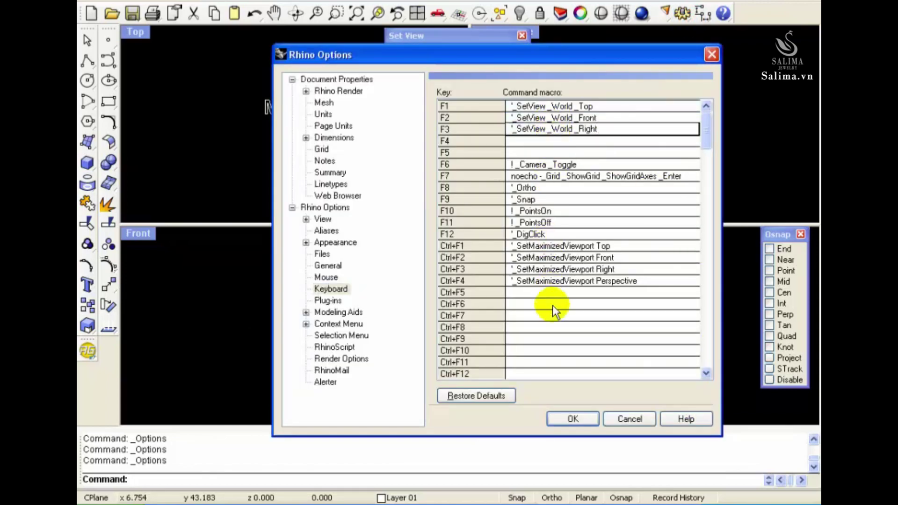
left_click(571, 417)
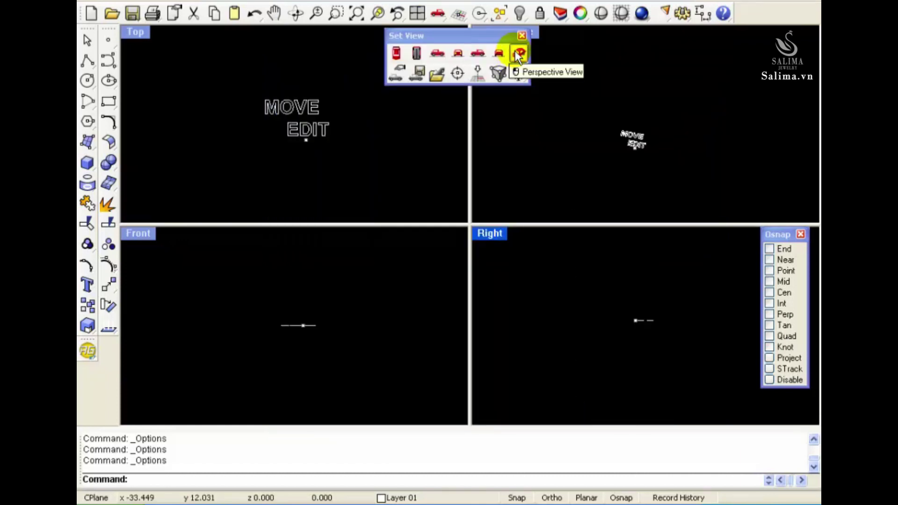
- Set the top-right viewport to Perspective and select its preset's command text
left_click(567, 108)
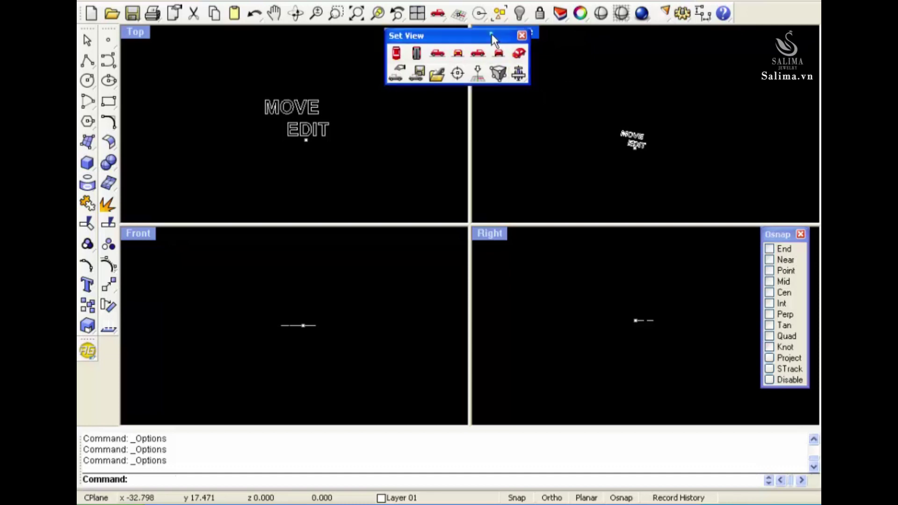
left_click_drag(491, 34, 417, 60)
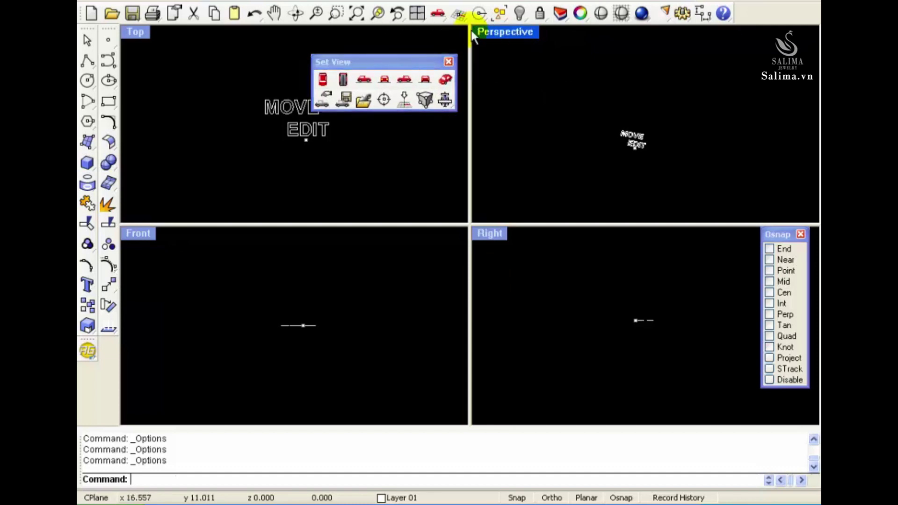
right_click(445, 84, "shift")
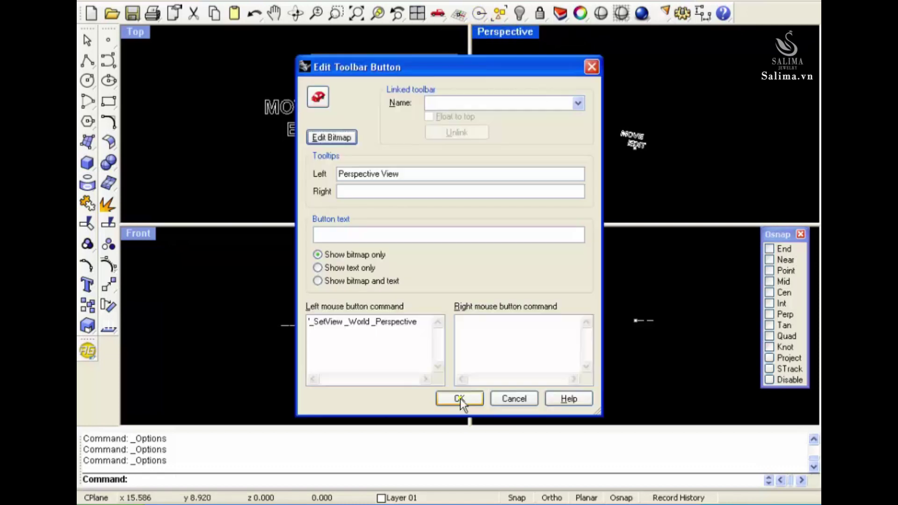
left_click_drag(433, 324, 279, 322)
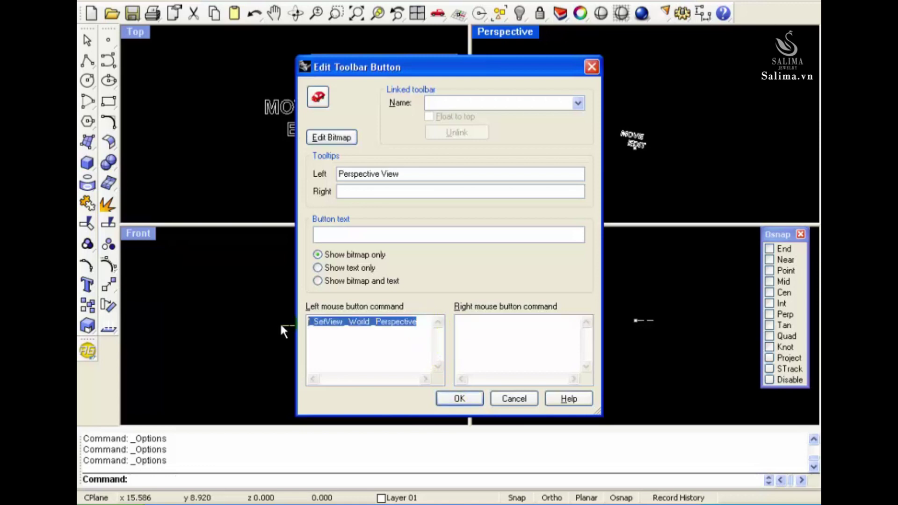
left_click(451, 399)
- Assign '_SetView _World _Perspective' to the empty F4 shortcut and apply
left_click(691, 13)
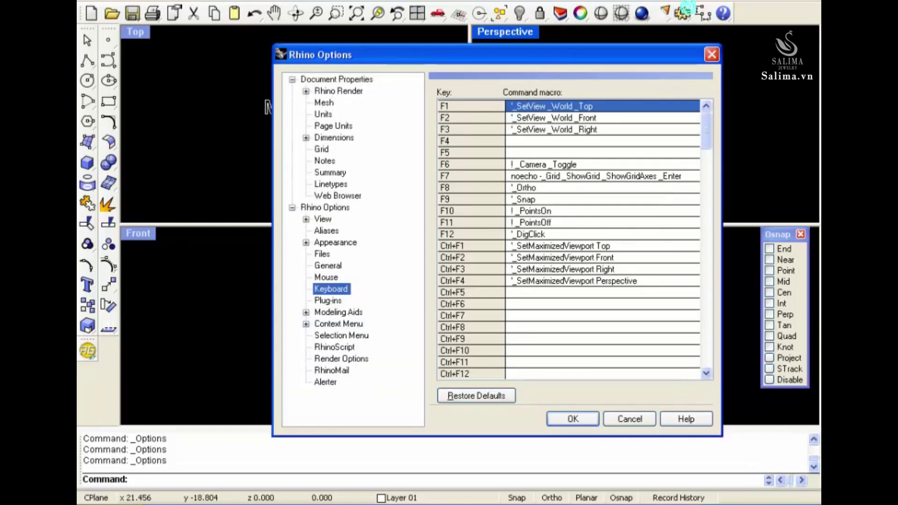
left_click(554, 141)
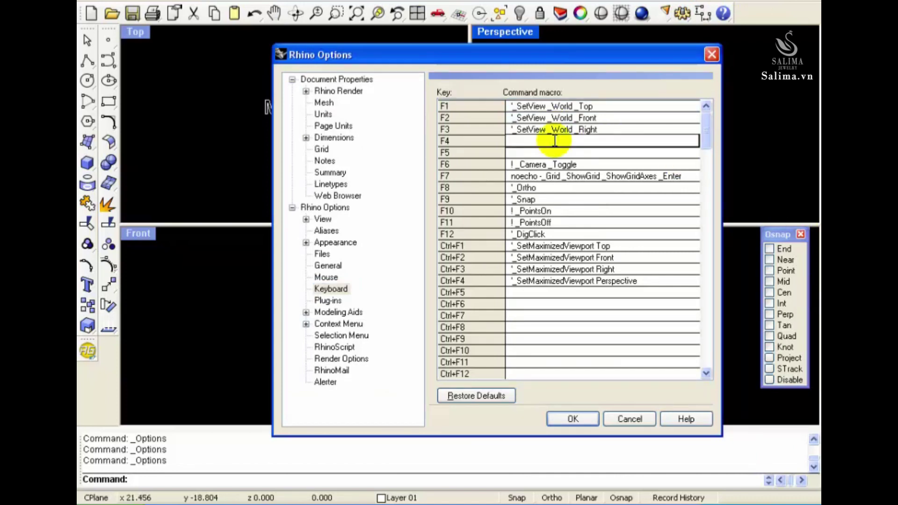
type("'_SetView _World _Perspective")
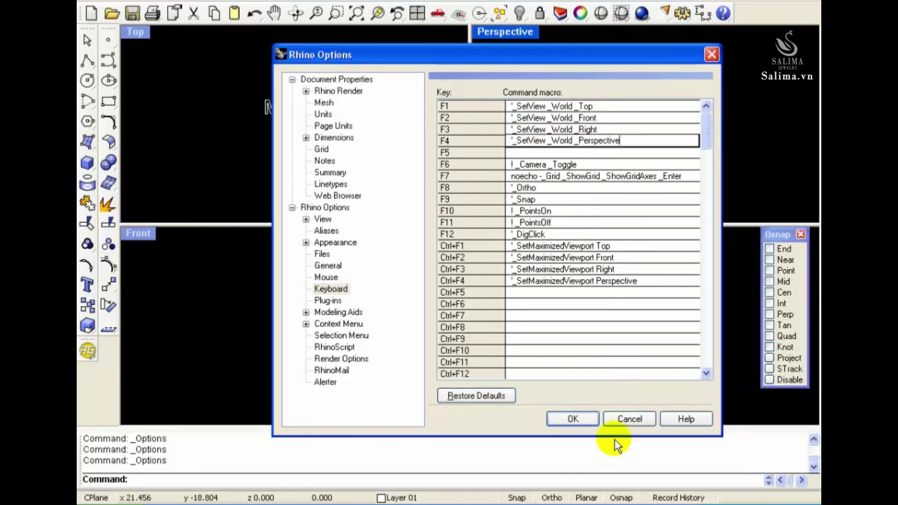
left_click(584, 422)
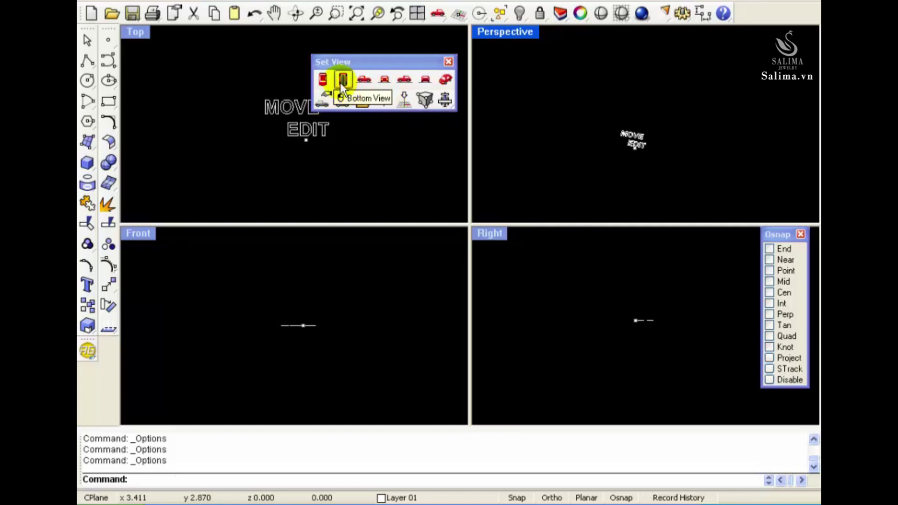
- Close the floating Set View toolbar with its red close box
left_click(448, 62)
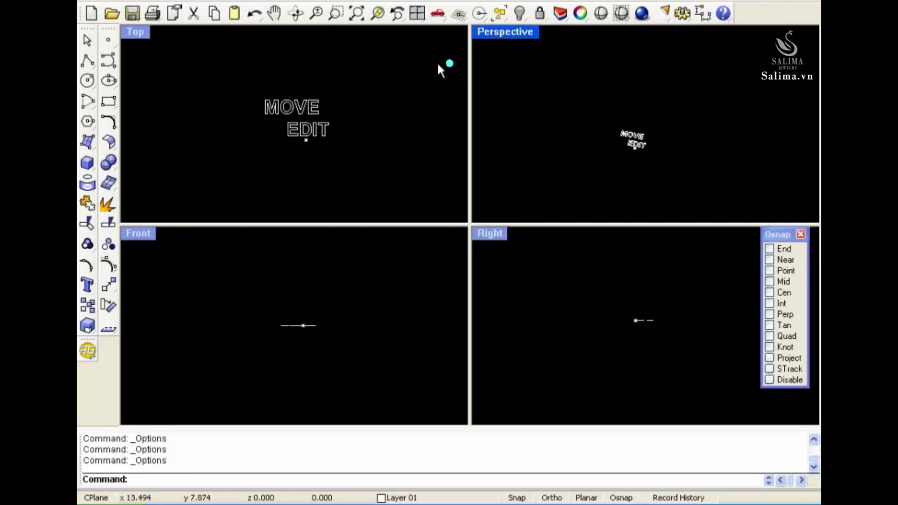
- Maximize the Top viewport and delete the MOVE and EDIT text outlines
double_click(133, 32)
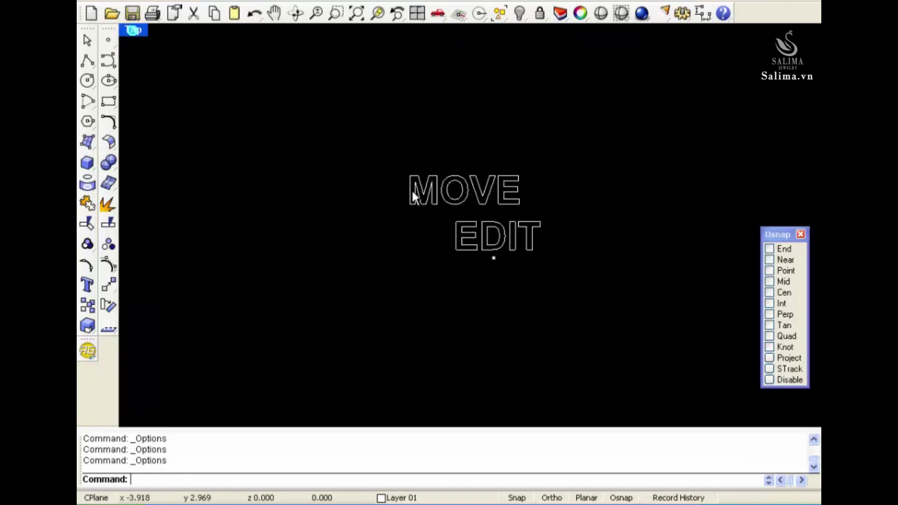
left_click(454, 208)
key("Delete")
left_click(480, 232)
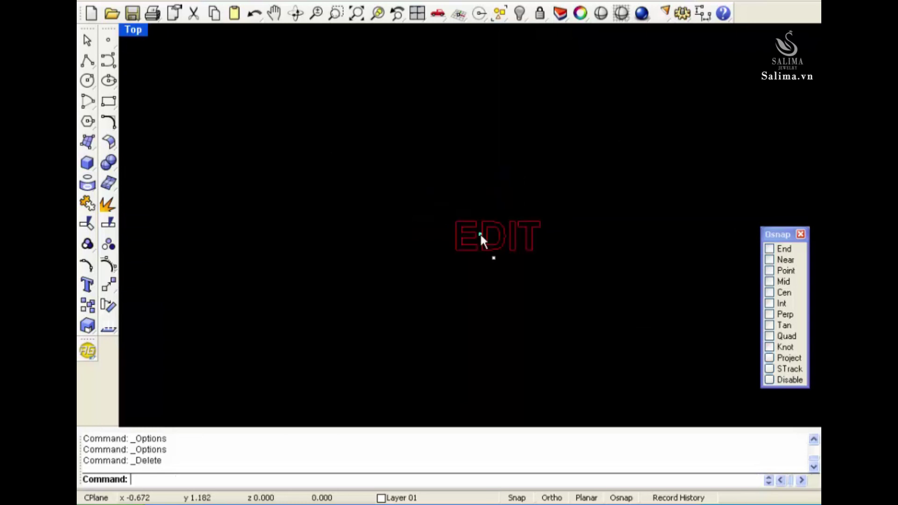
key("Delete")
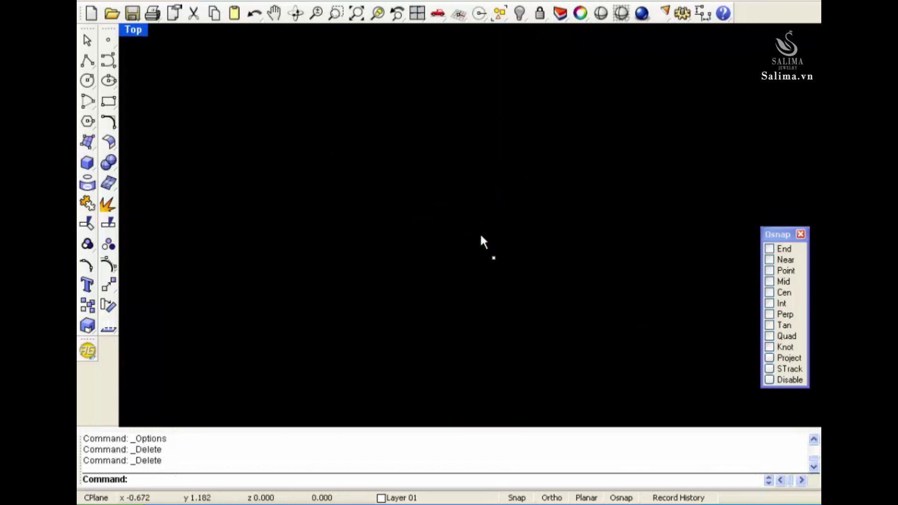
left_click(132, 32)
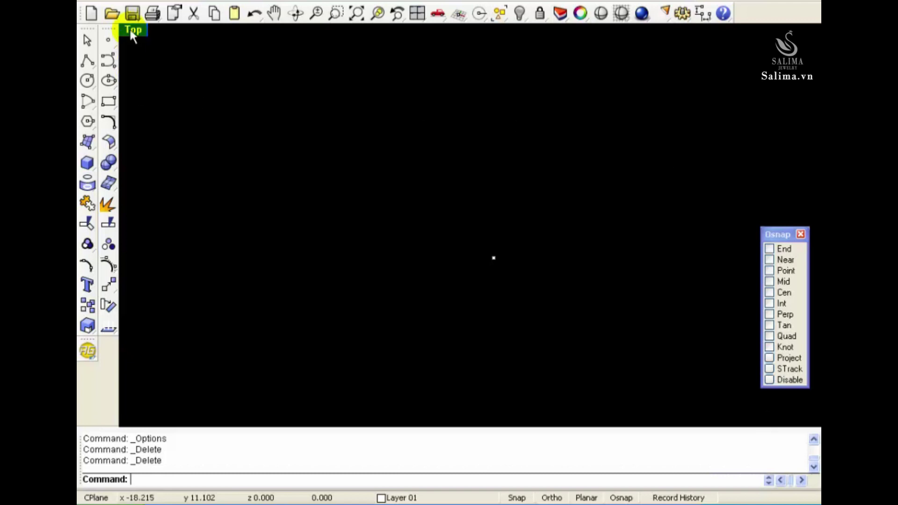
double_click(131, 32)
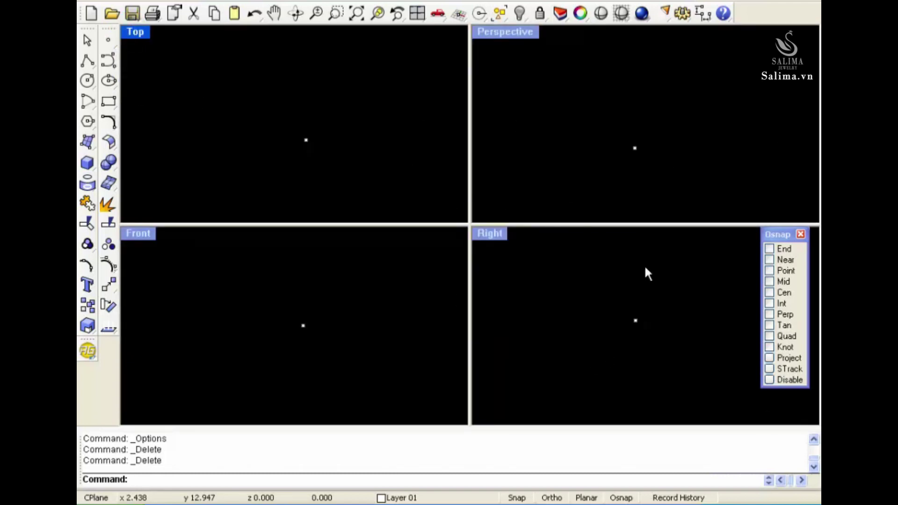
left_click(133, 33)
double_click(133, 32)
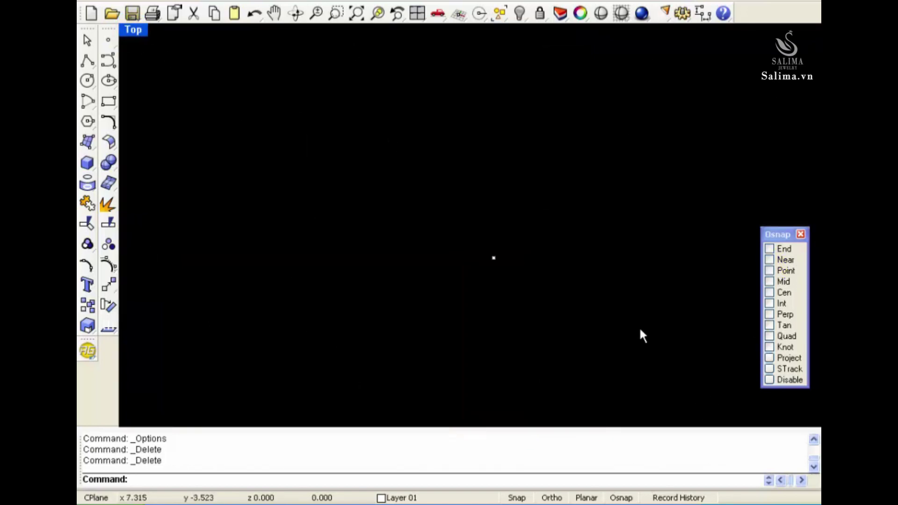
double_click(136, 30)
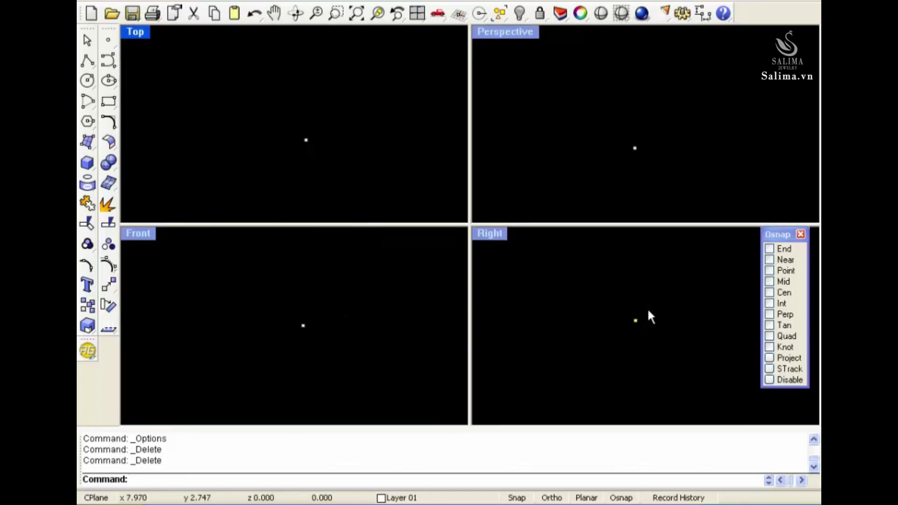
double_click(140, 33)
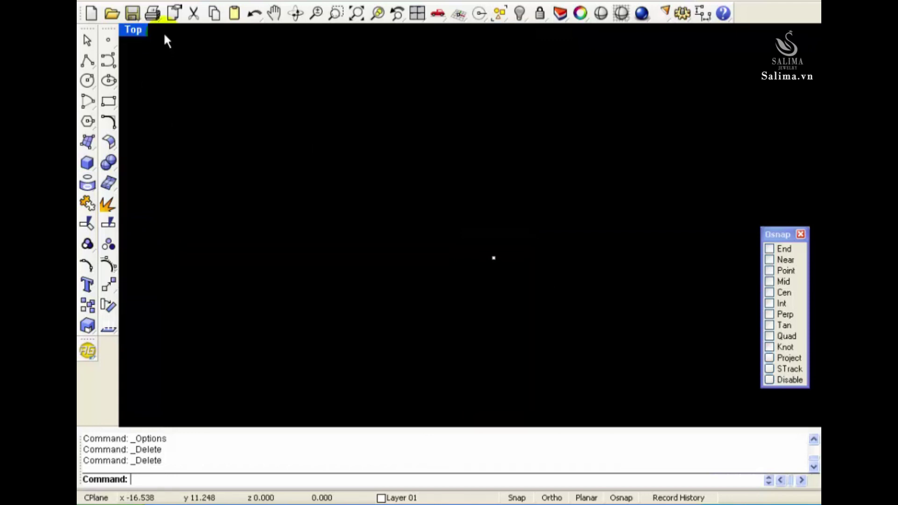
key("ctrl+F2")
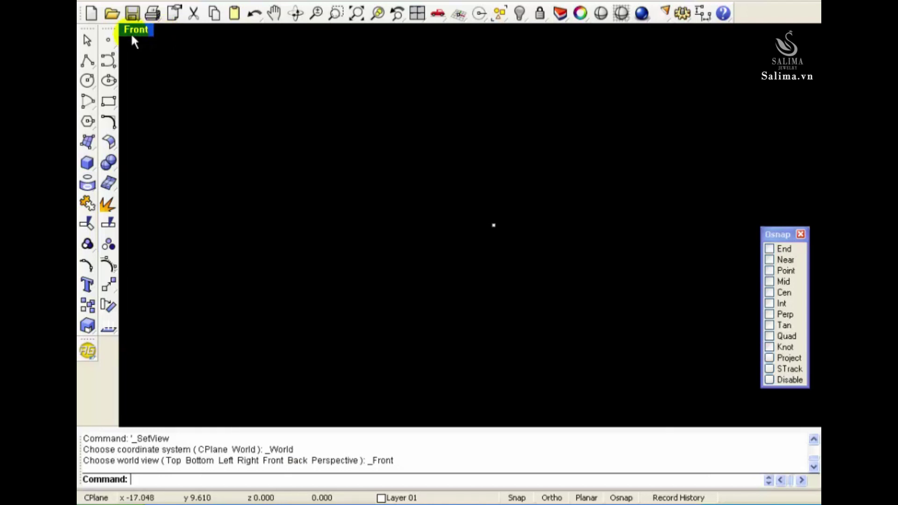
key("ctrl+F3")
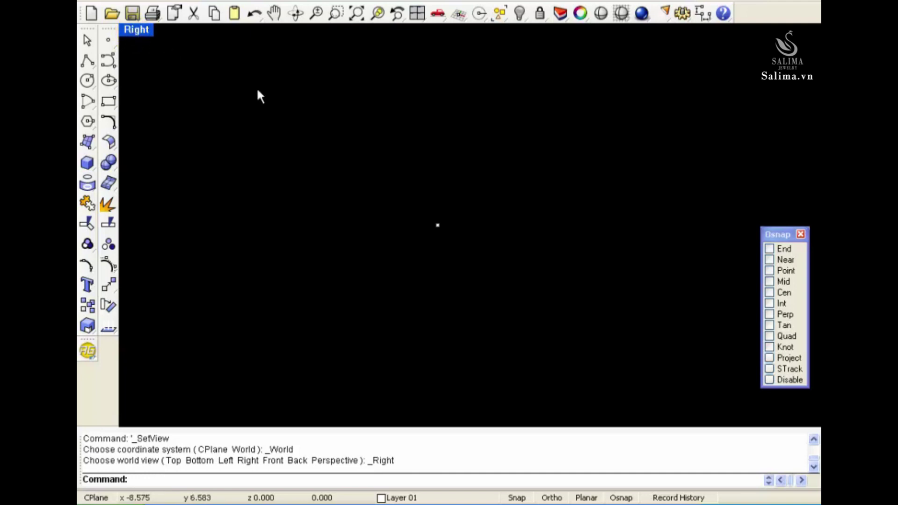
key("ctrl+F4")
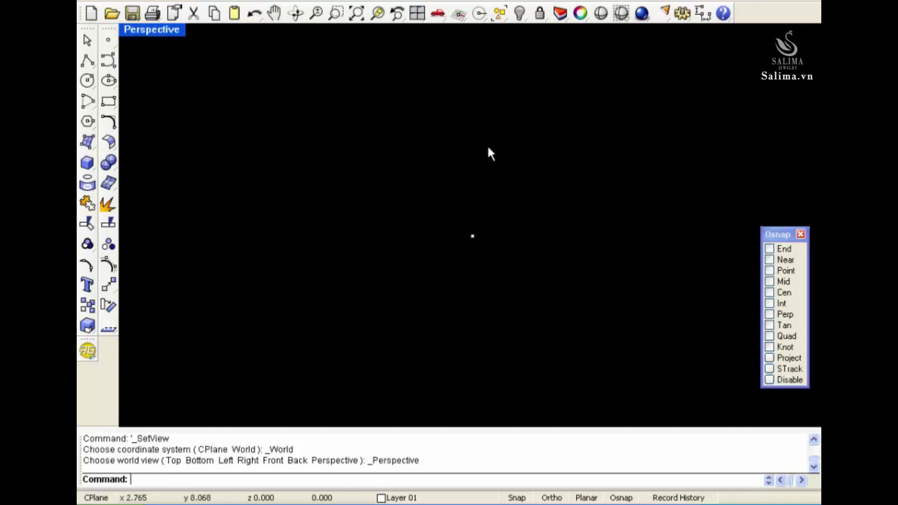
key("ctrl+F1")
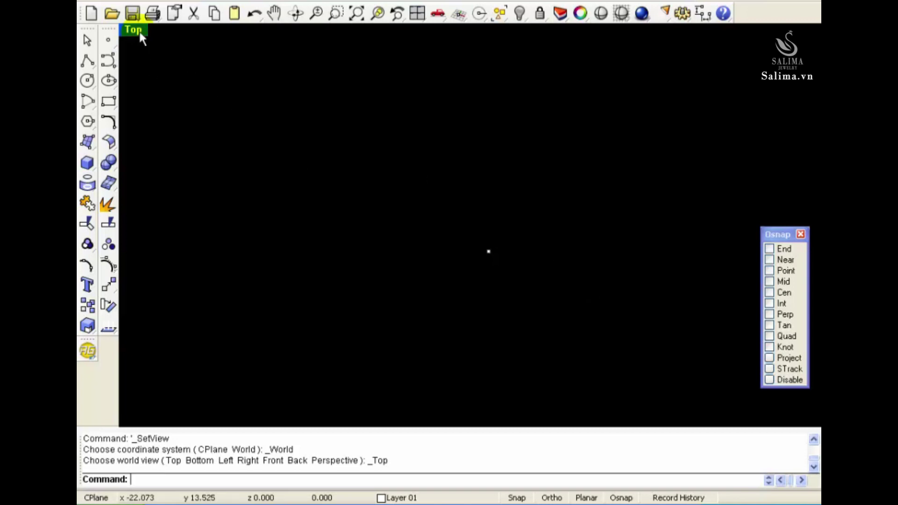
- Draw a large circle in the Front view and a smaller circle in the Top view
left_click(87, 80)
left_click(445, 216)
left_click(548, 210)
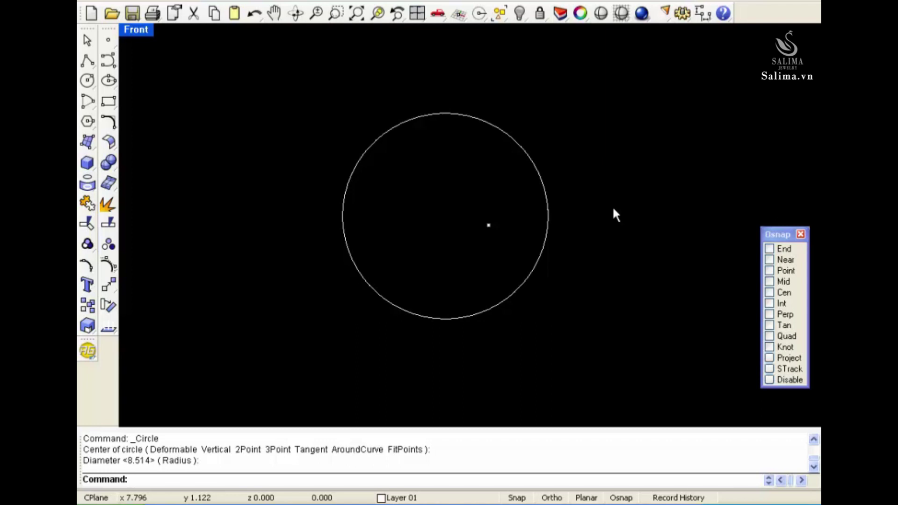
key("ctrl+F1")
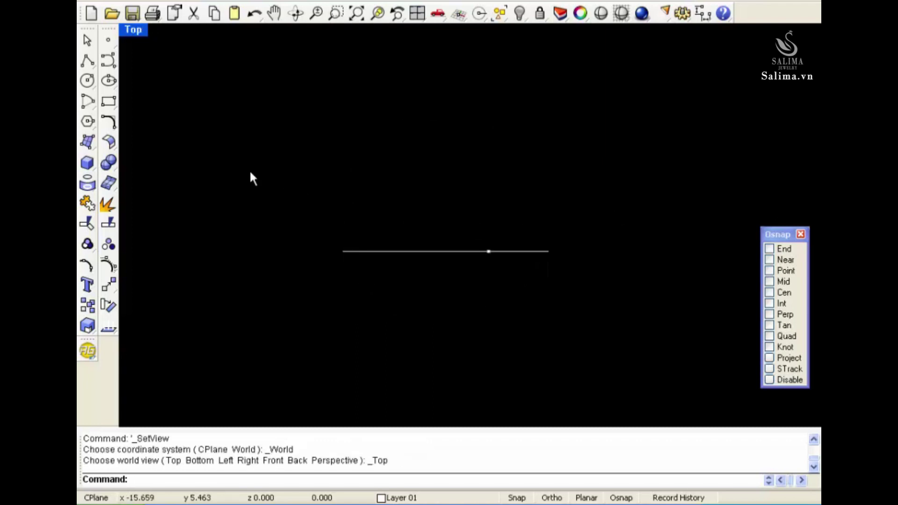
left_click(87, 82)
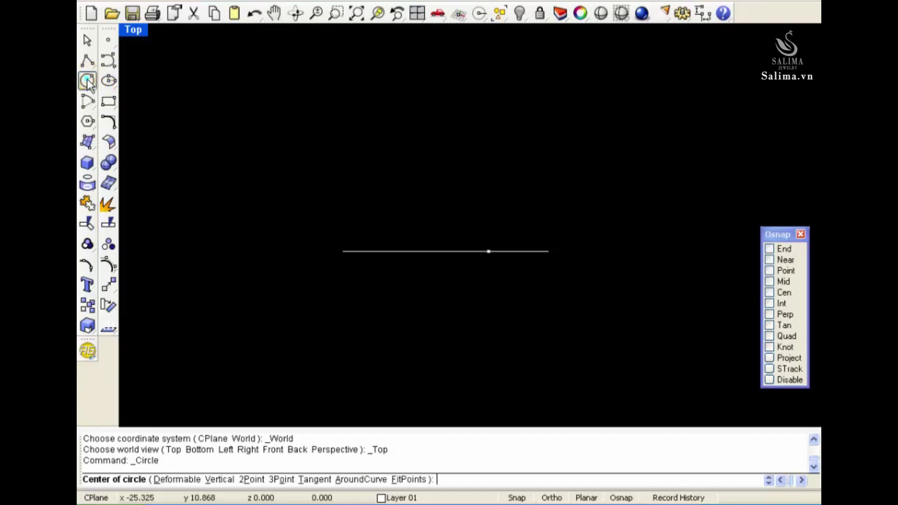
left_click(441, 255)
left_click(439, 230)
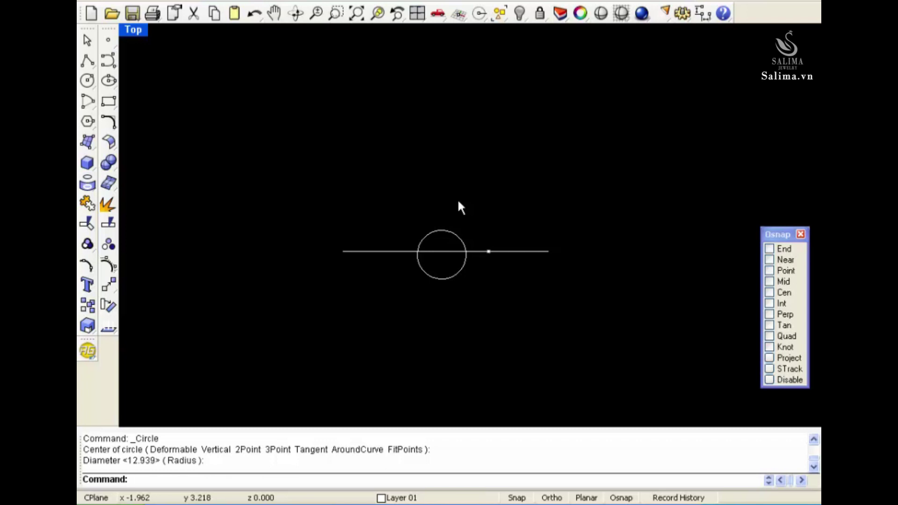
- Check both circles in Perspective, then window-select and delete them from the Top view
key("ctrl+F4")
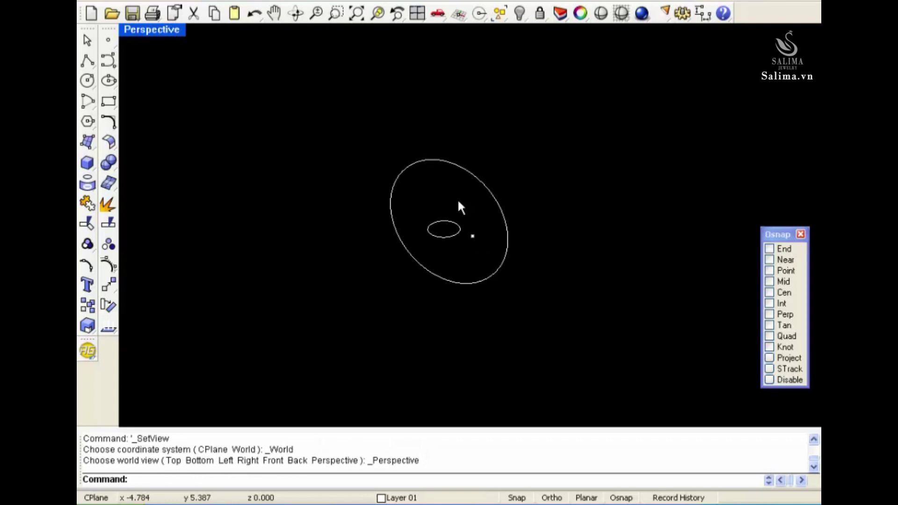
key("ctrl+F2")
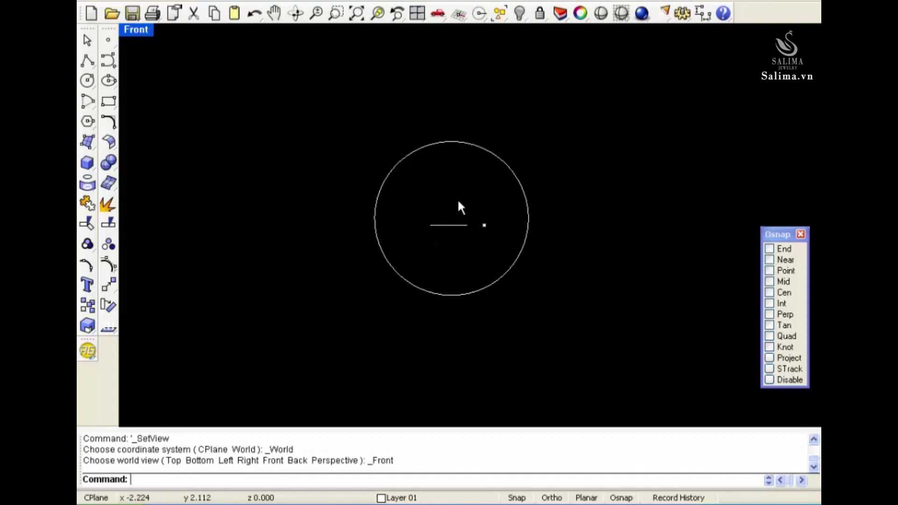
left_click(460, 144)
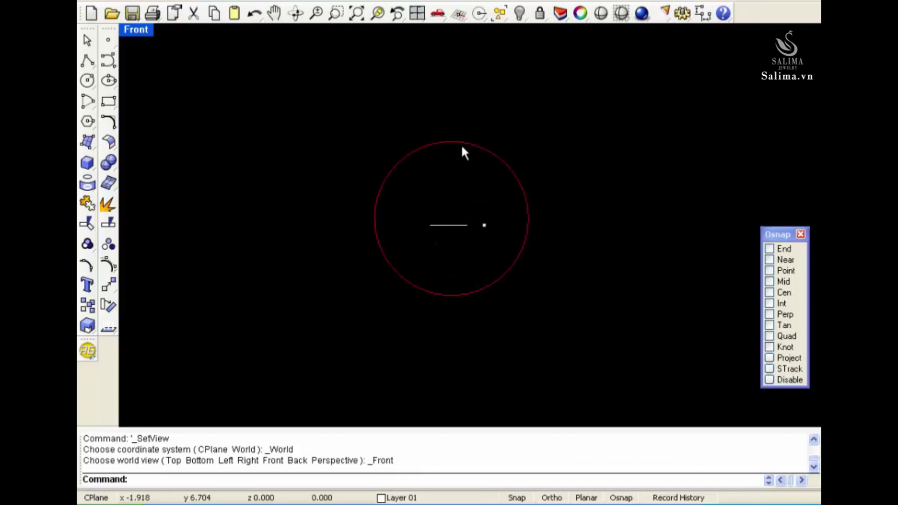
key("ctrl+F1")
left_click(447, 228)
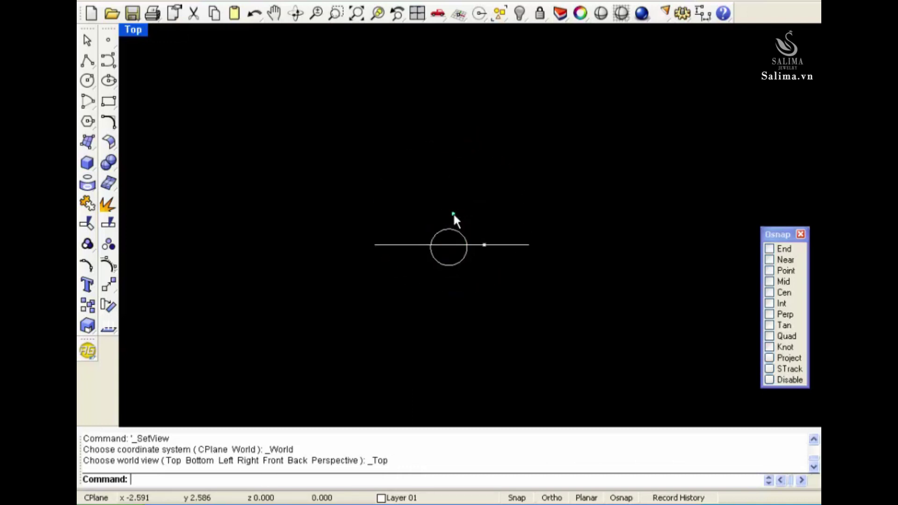
left_click_drag(333, 205, 548, 278)
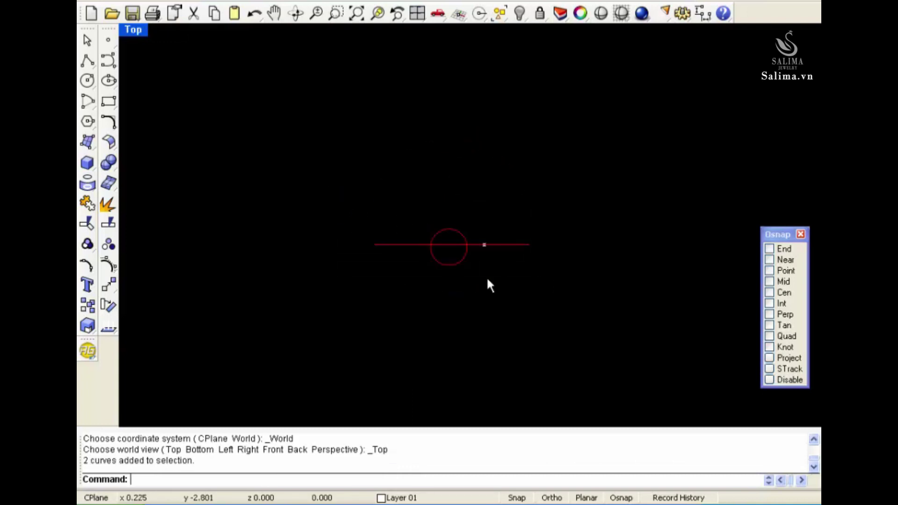
key("Delete")
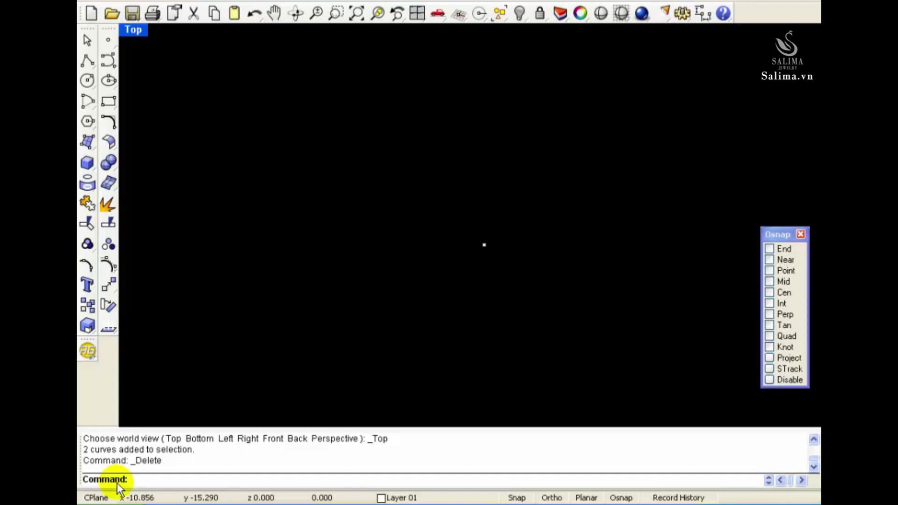
left_click(93, 85)
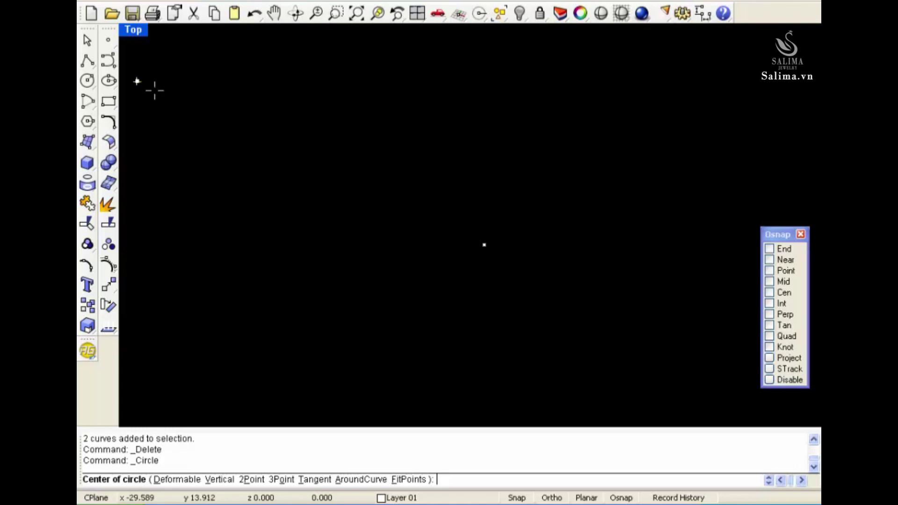
left_click(88, 41)
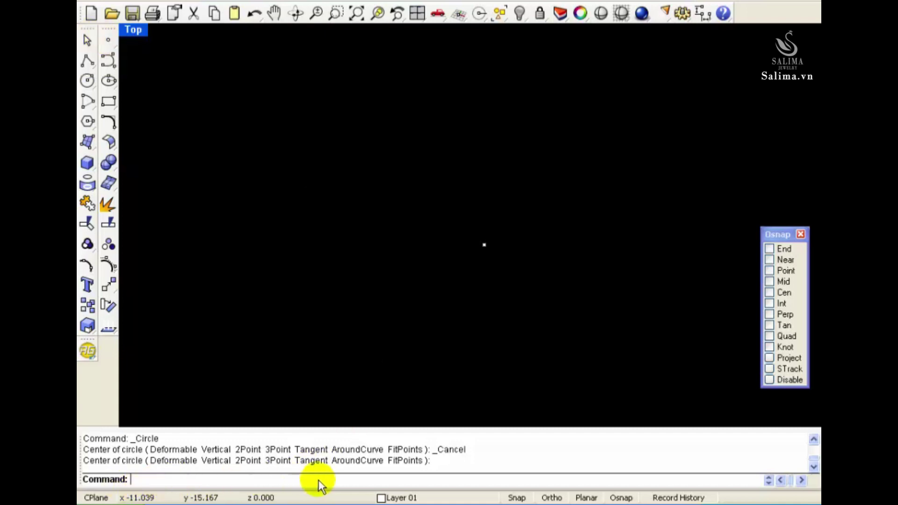
- In Options > Appearance, set command-line text size to 12 and text colour to Magenta
left_click(682, 14)
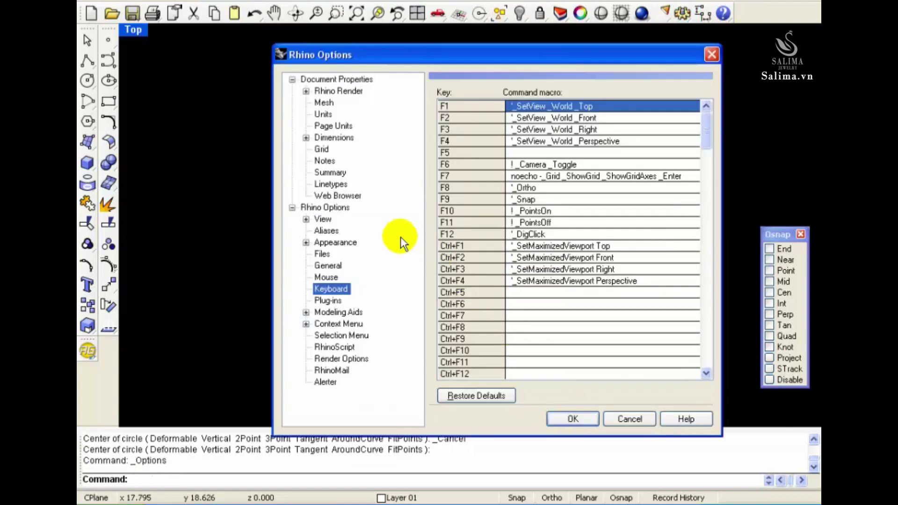
left_click(306, 242)
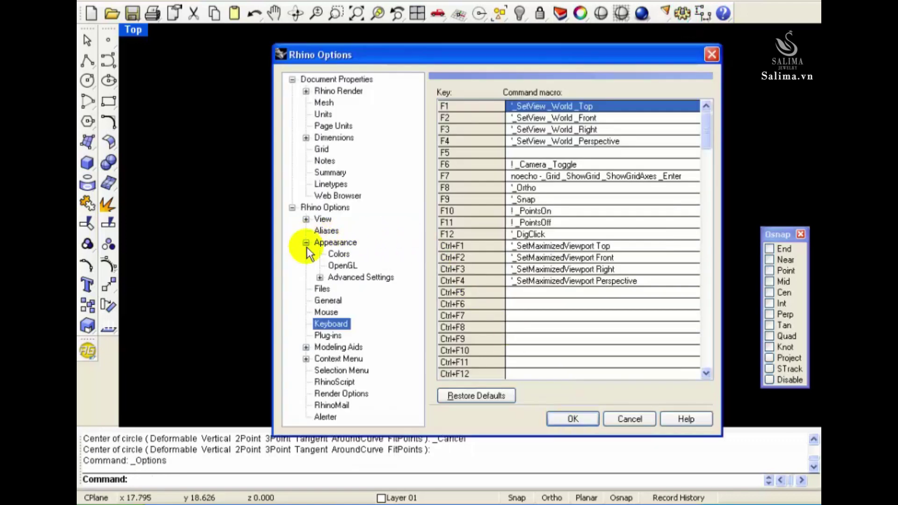
left_click(338, 242)
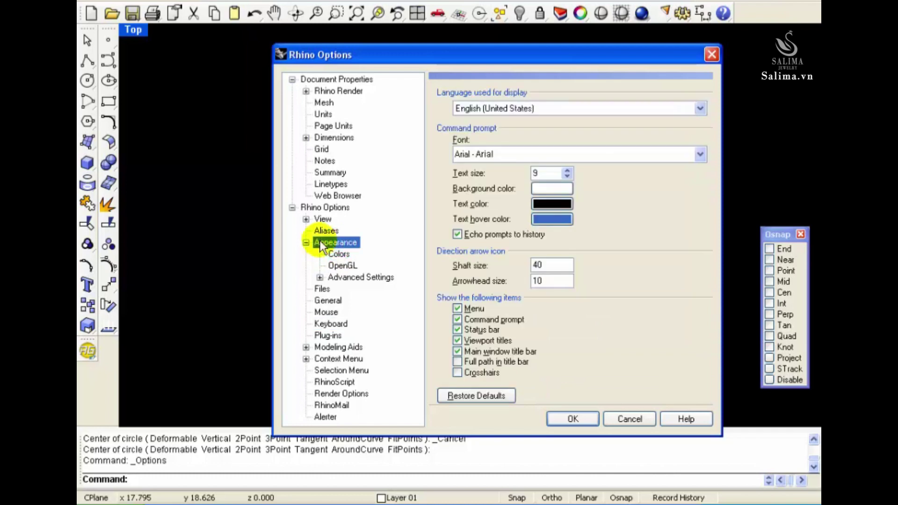
double_click(332, 239)
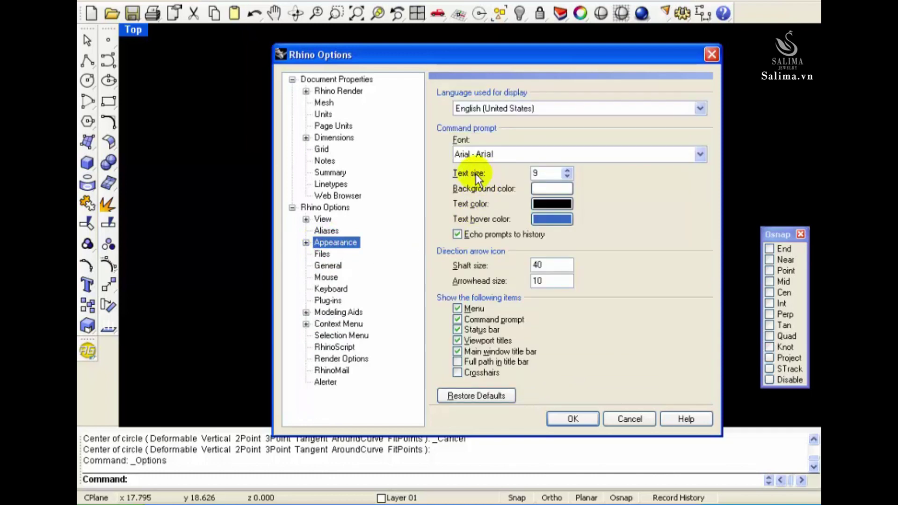
left_click(568, 171)
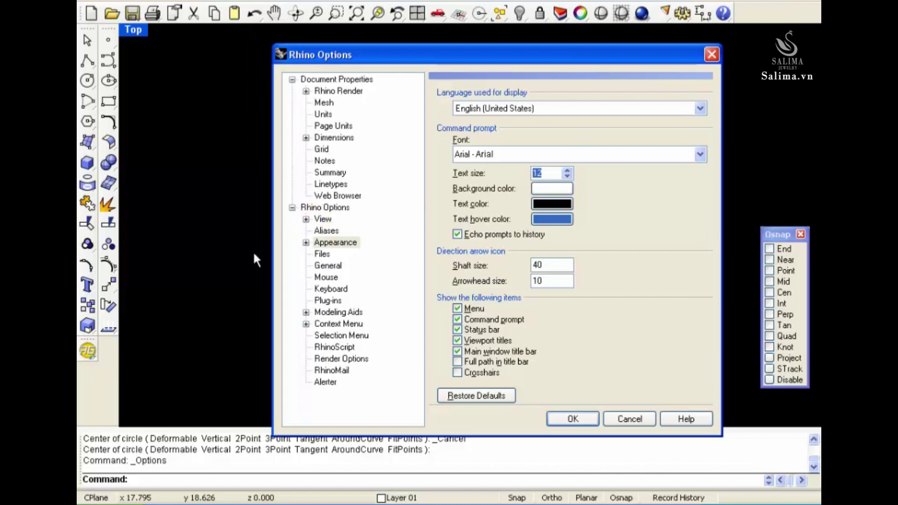
left_click(566, 203)
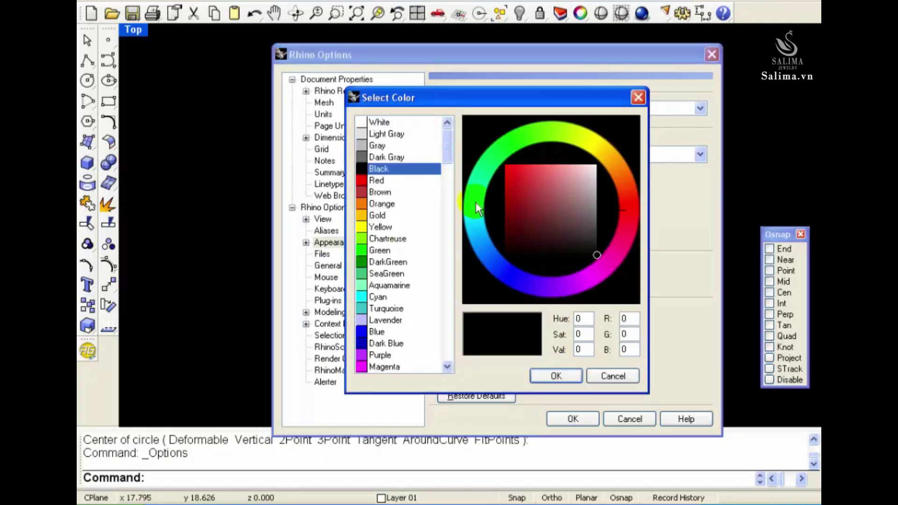
left_click(384, 368)
left_click(565, 375)
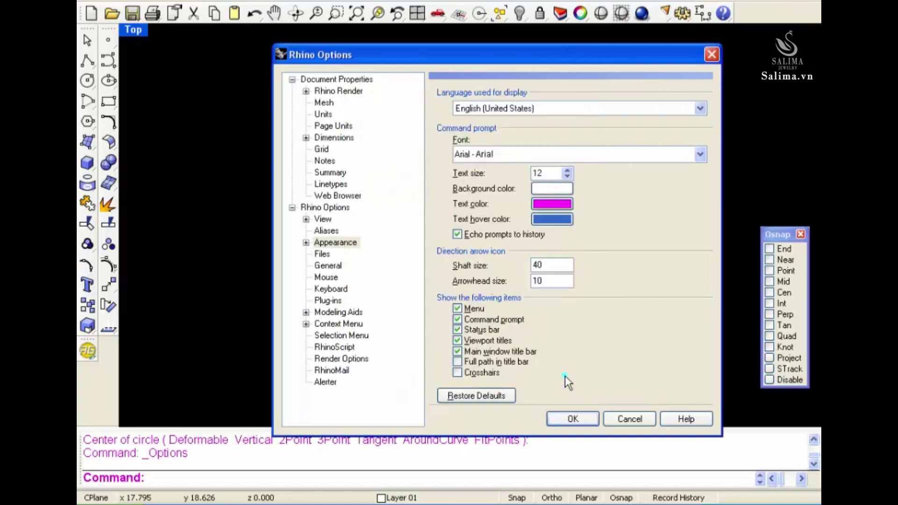
left_click(571, 416)
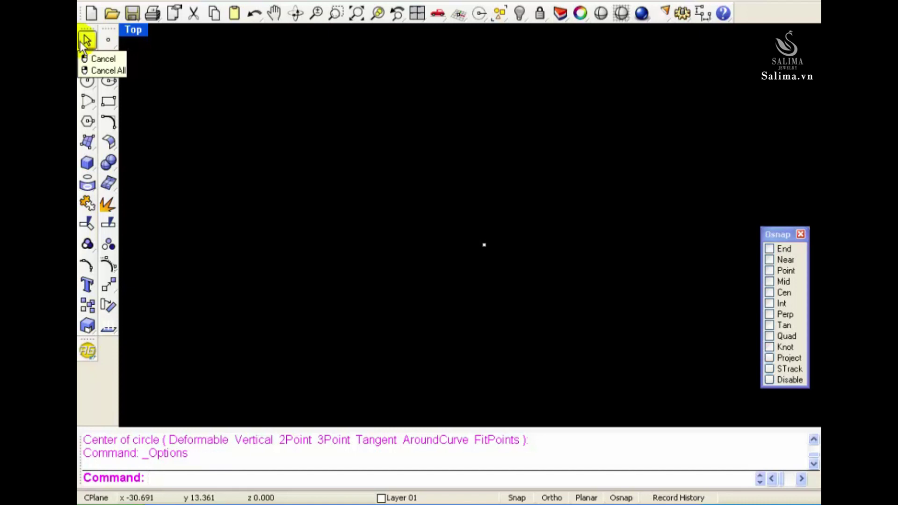
- Start the single Point command from the left toolbar
left_click(110, 43)
- Tear off the Point flyout as a floating palette of point tools
left_click(109, 44)
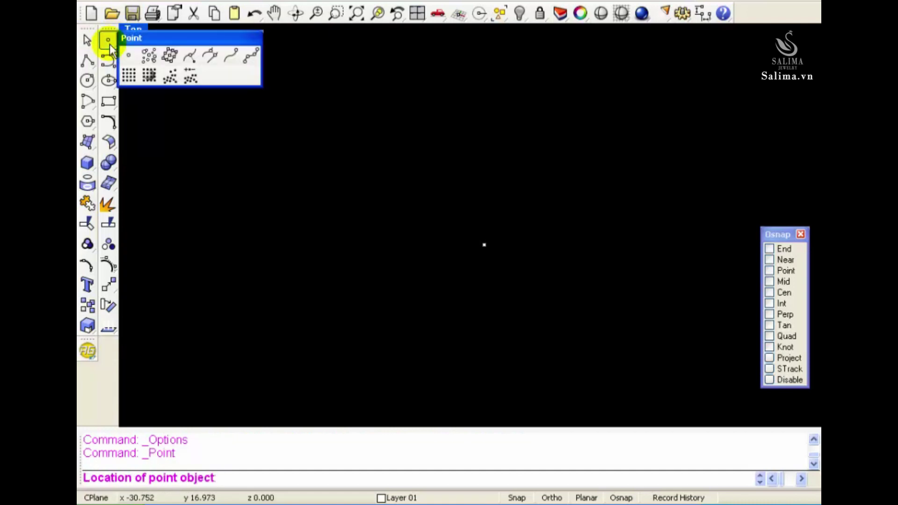
left_click_drag(138, 37, 178, 39)
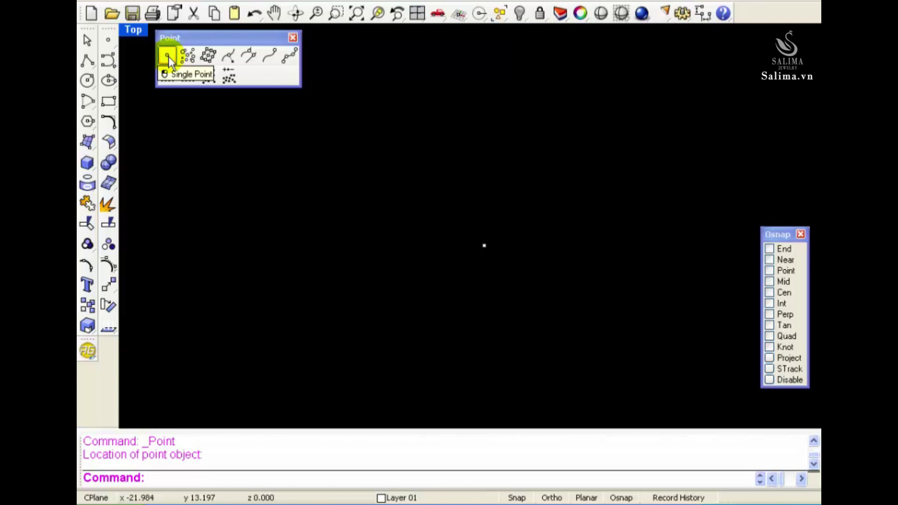
- Make Default the current layer and place a point left of the centre point
left_click(167, 56)
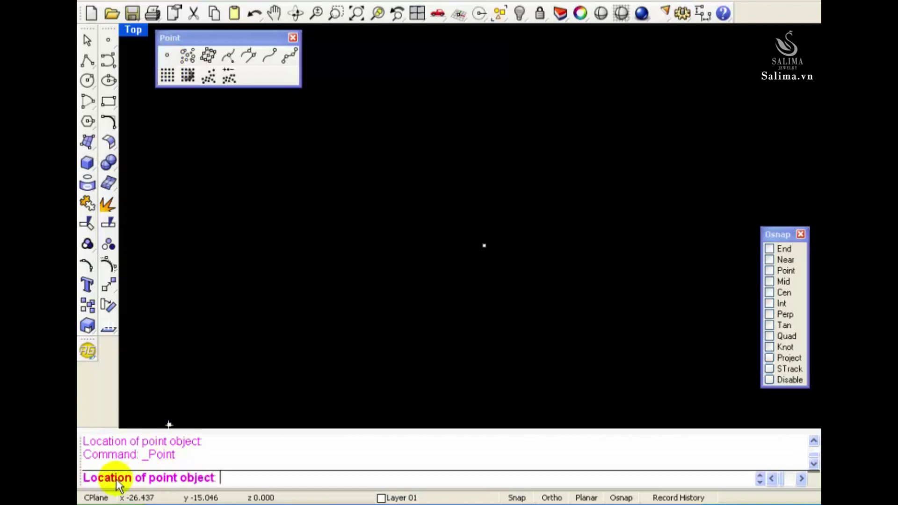
left_click(420, 498)
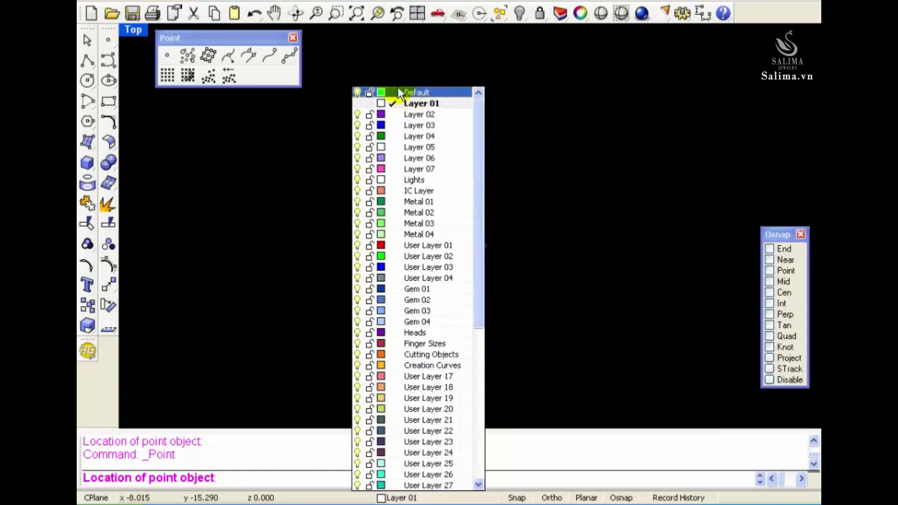
left_click(397, 90)
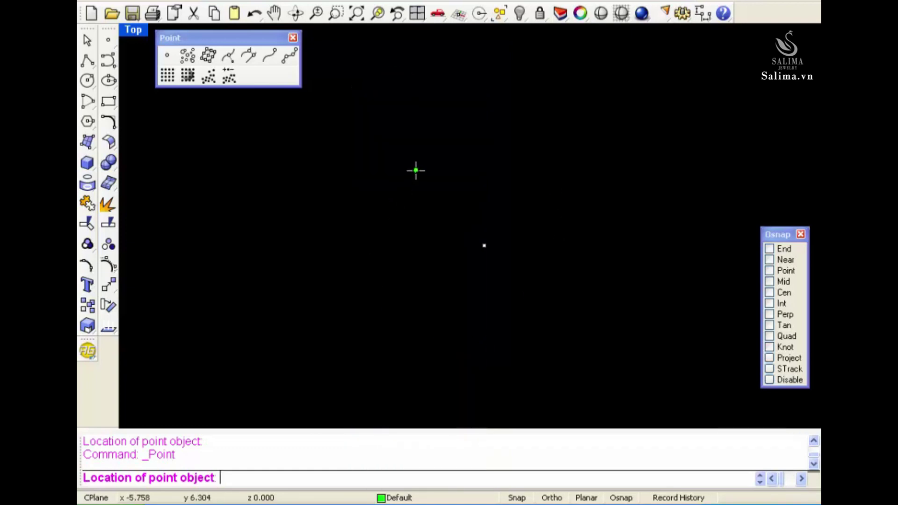
left_click(413, 204)
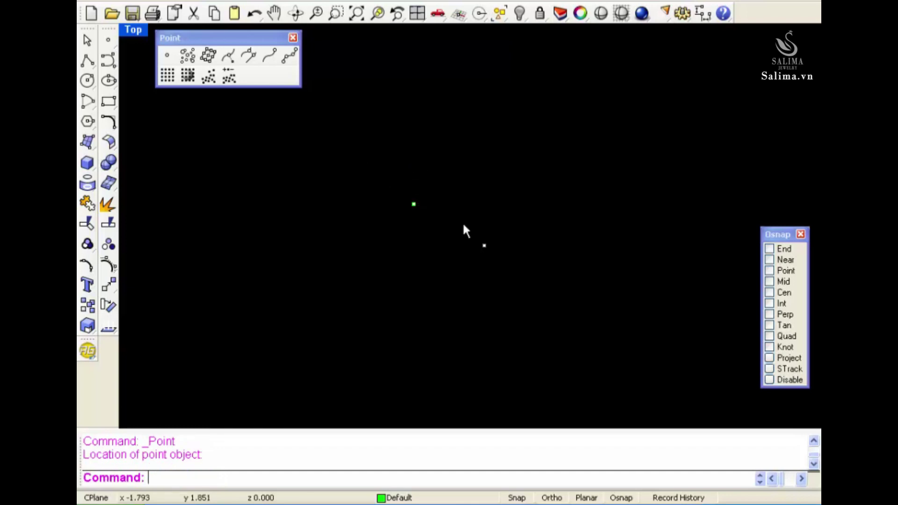
- Place two more single points, one above and one right of the cluster
left_click(207, 56)
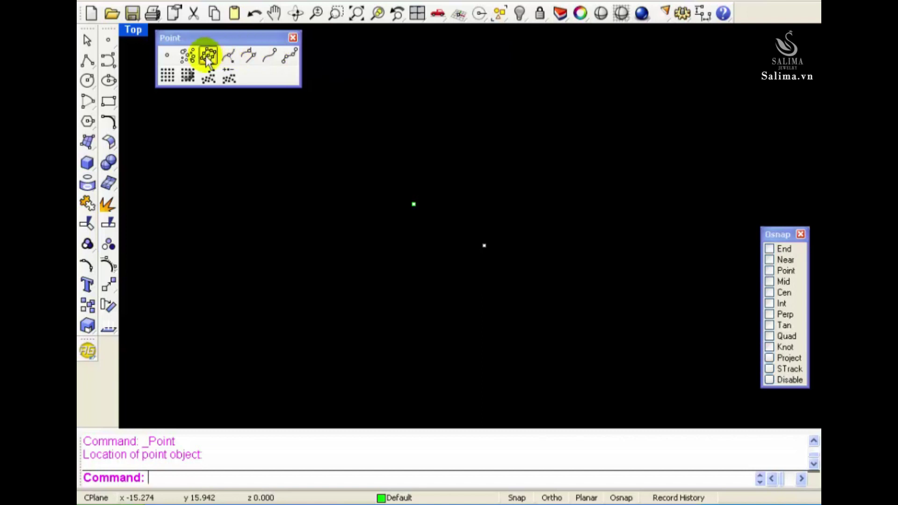
left_click(170, 59)
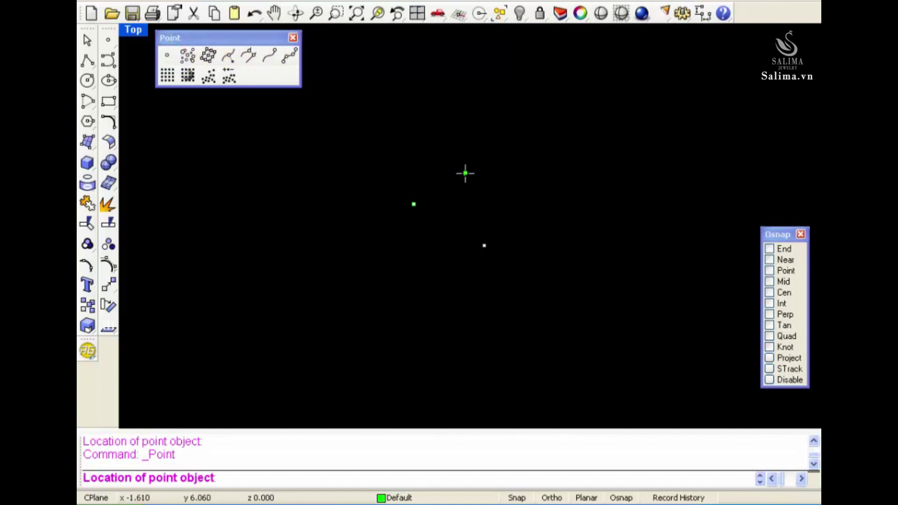
left_click(464, 174)
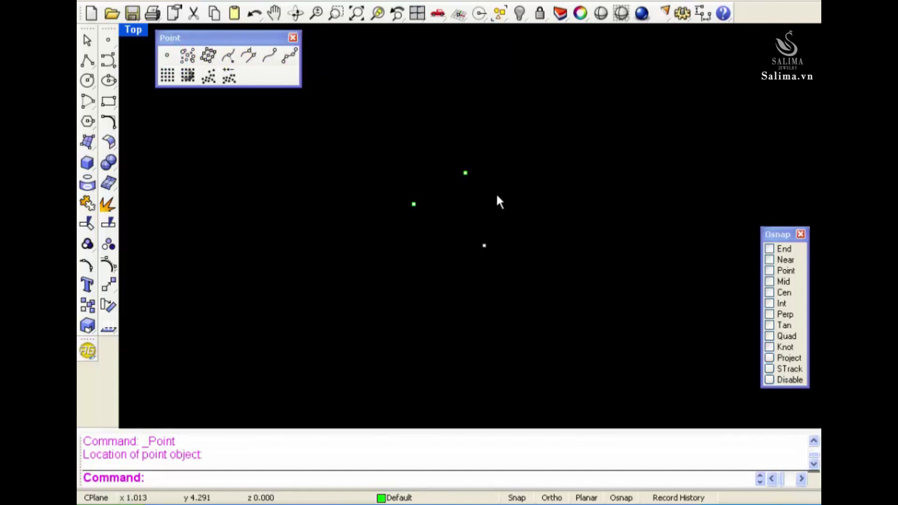
left_click(167, 54)
left_click(522, 226)
- Place four points left of, below, and toward the lower right of the centre point
right_click(452, 248)
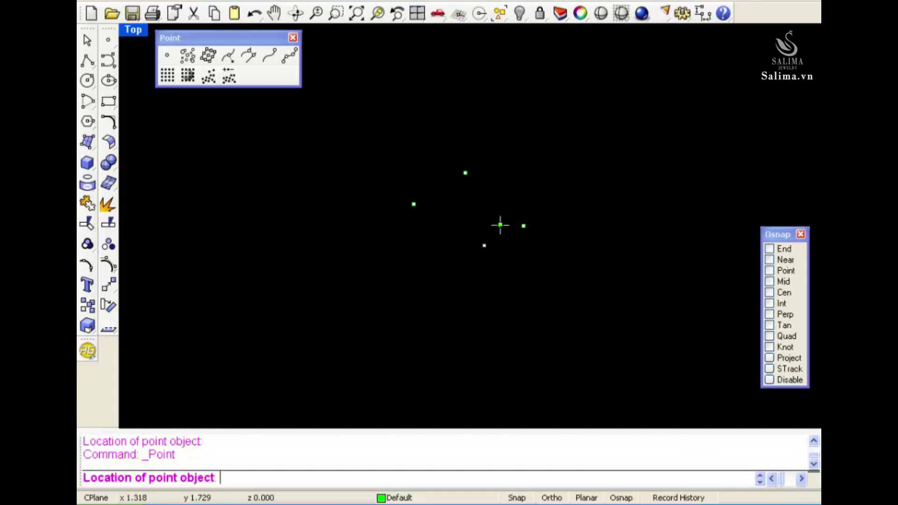
left_click(460, 226)
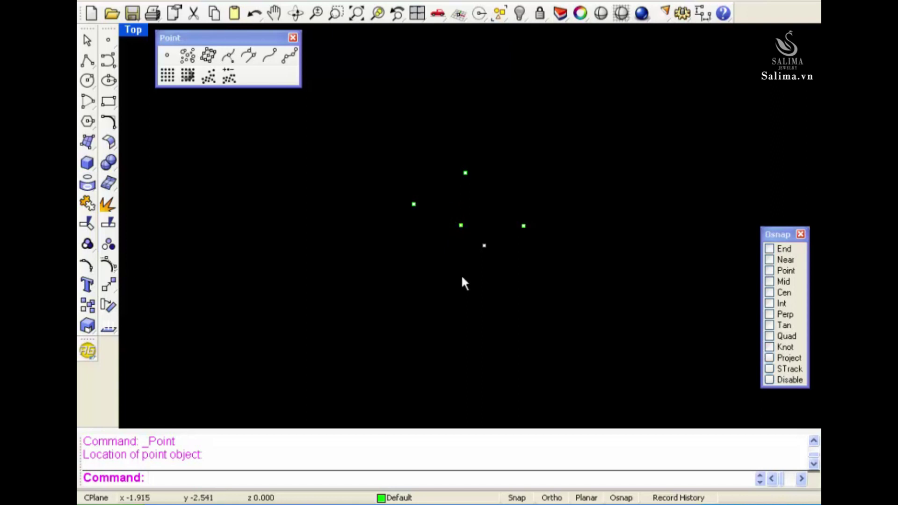
key("Return")
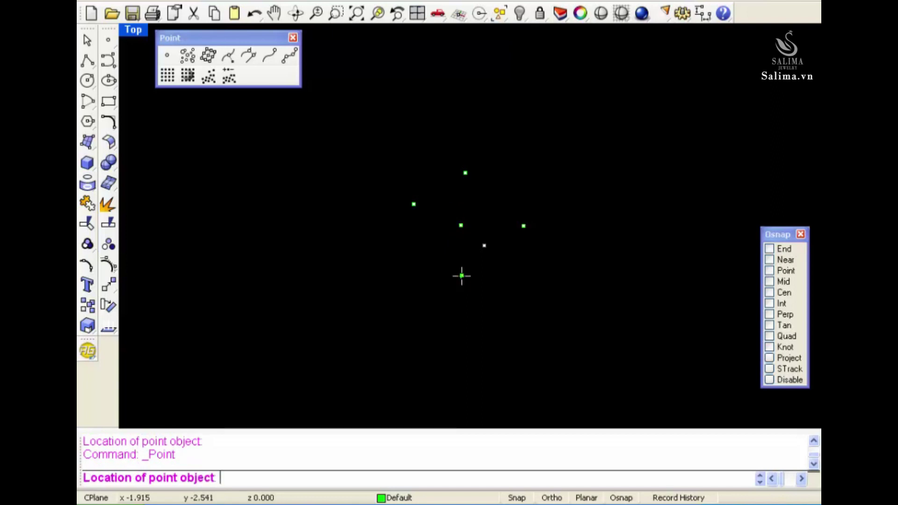
left_click(461, 276)
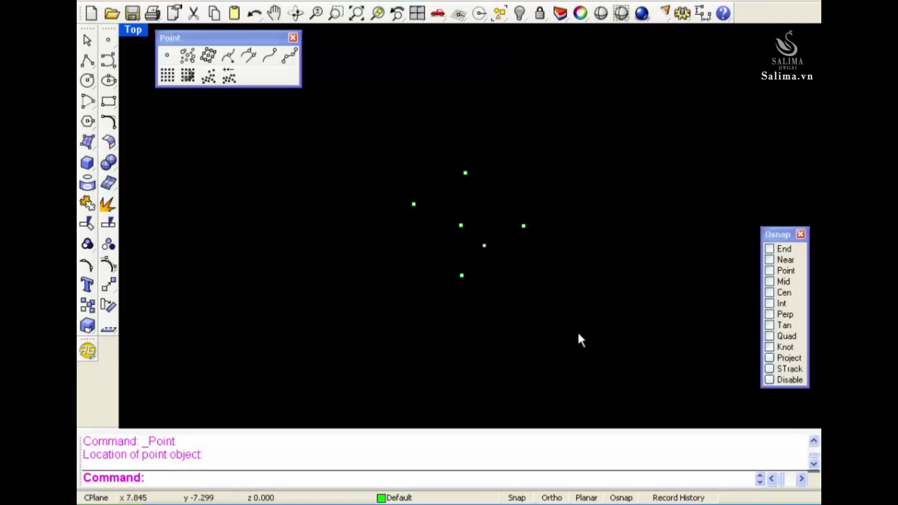
key("Return")
left_click(528, 277)
key("Return")
left_click(505, 298)
- Add two more points on the right side and at the upper right
right_click(508, 300)
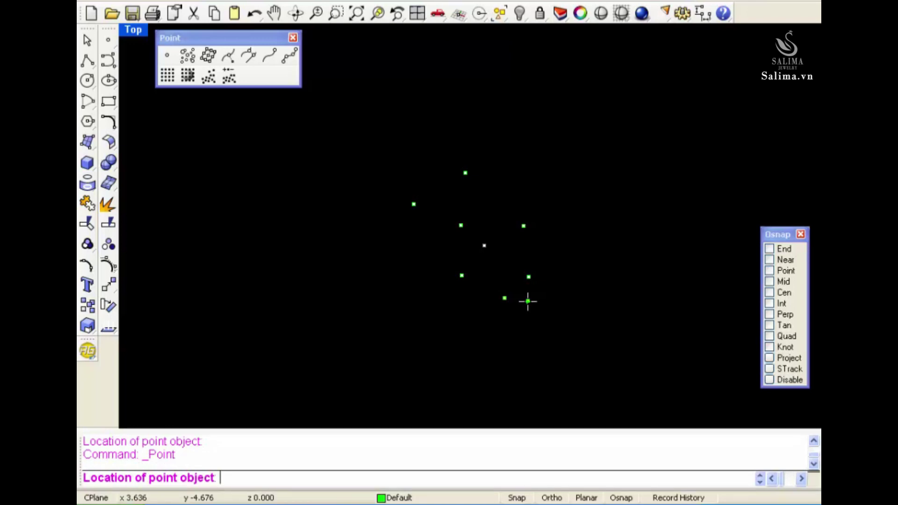
right_click(528, 302)
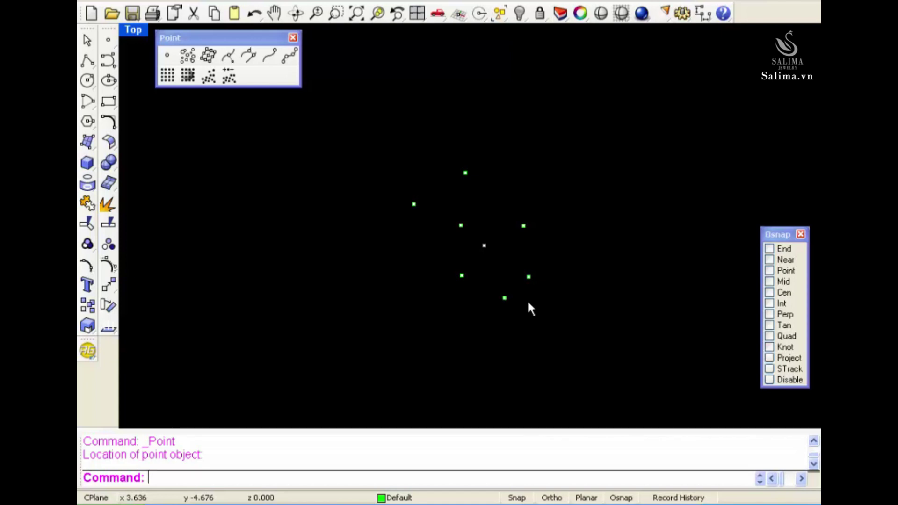
right_click(527, 302)
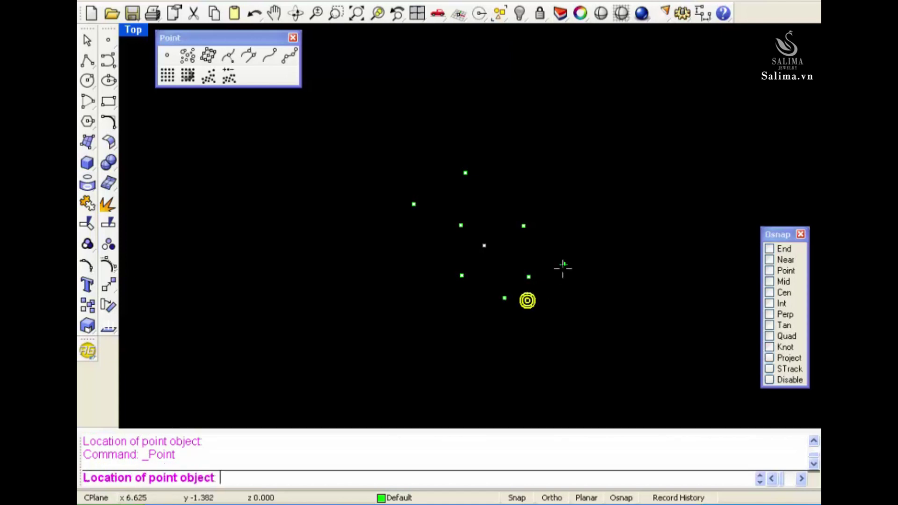
left_click(561, 236)
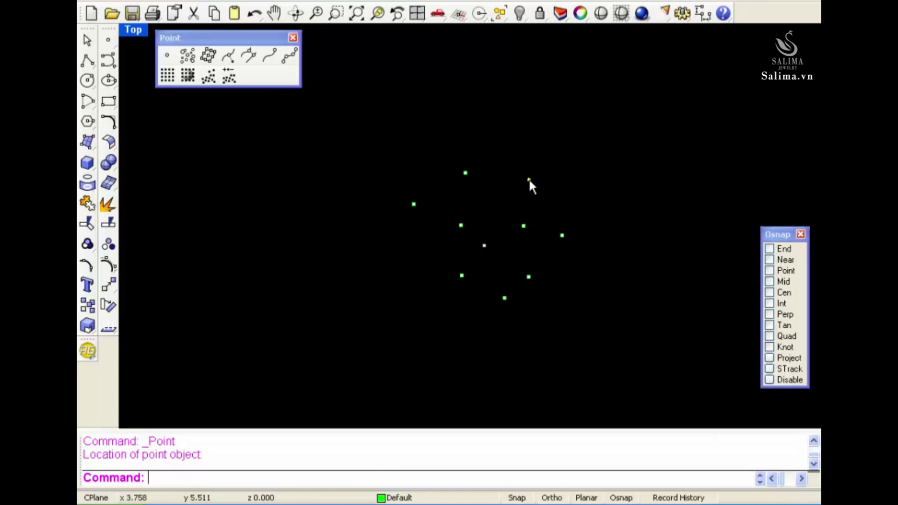
right_click(527, 179)
left_click(526, 180)
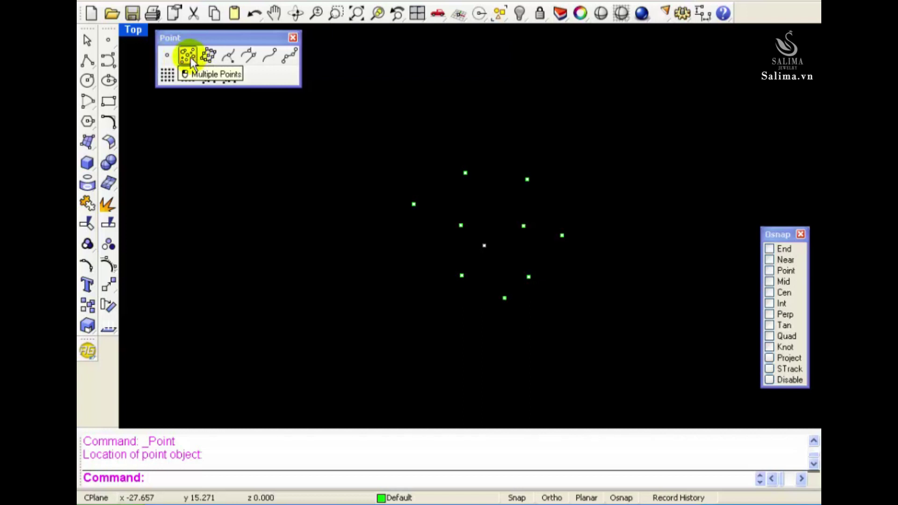
- Place a ring of twelve points around the cluster with Multiple Points
left_click(190, 57)
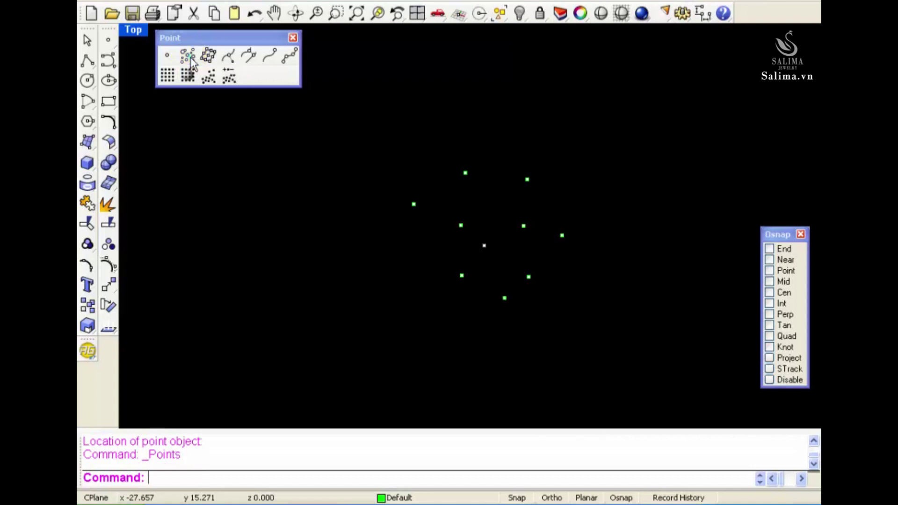
left_click(389, 279)
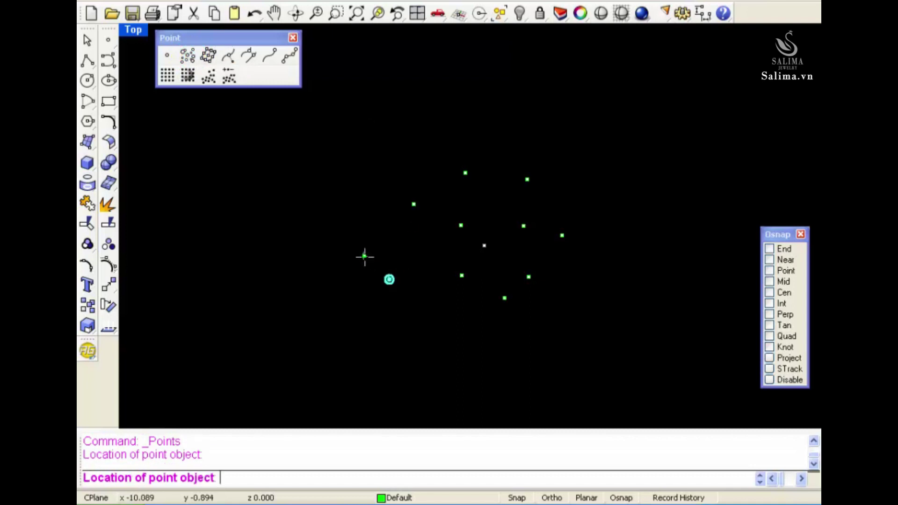
left_click(363, 255)
left_click(359, 204)
left_click(373, 180)
left_click(403, 153)
left_click(418, 147)
left_click(525, 141)
left_click(572, 154)
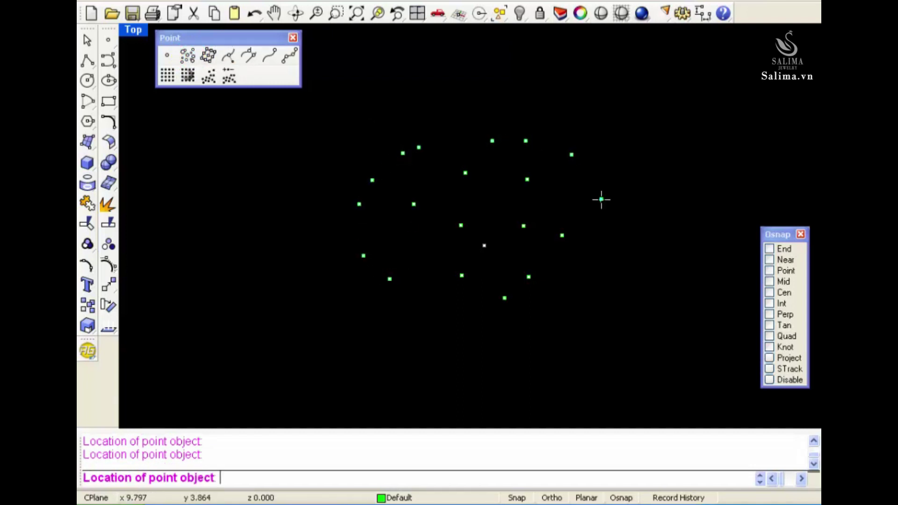
left_click(601, 199)
left_click(601, 213)
left_click(594, 253)
left_click(585, 281)
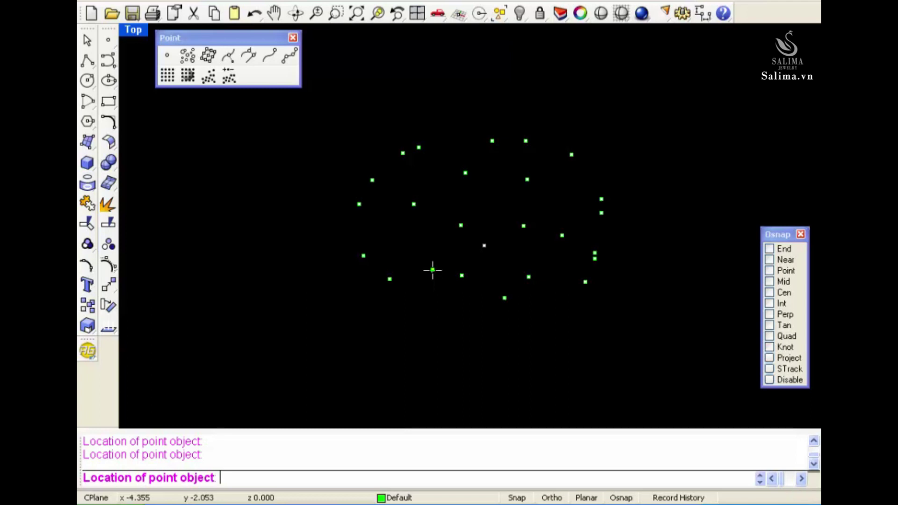
key("Return")
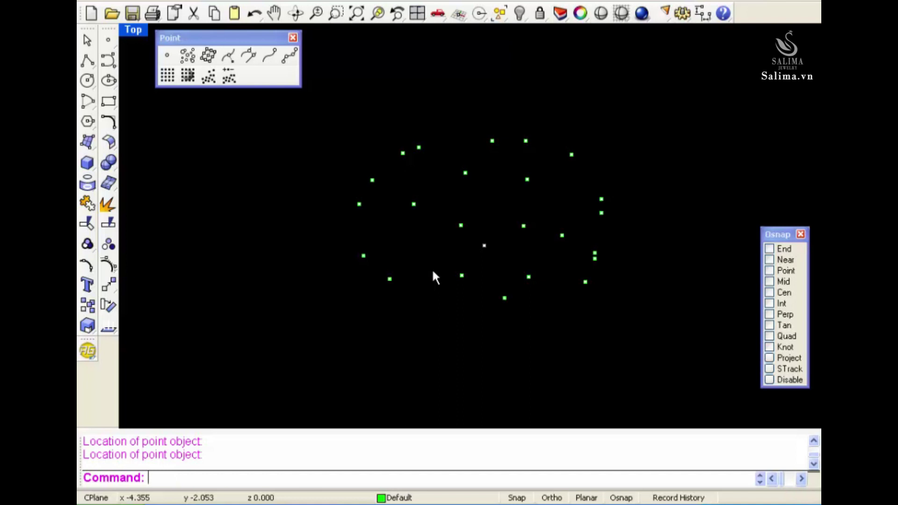
- Add seven more points below and along the right side of the ring
key("Return")
left_click(417, 324)
left_click(471, 329)
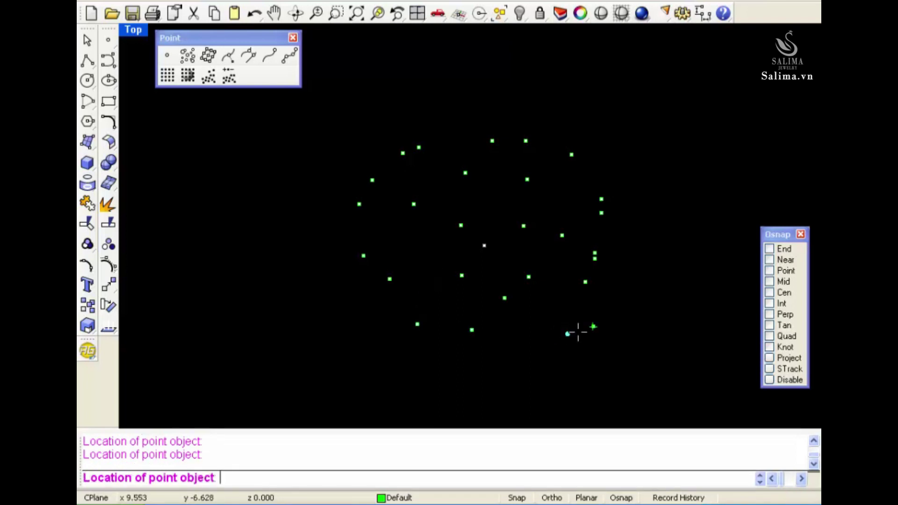
left_click(611, 318)
left_click(630, 279)
left_click(644, 246)
left_click(644, 203)
left_click(641, 184)
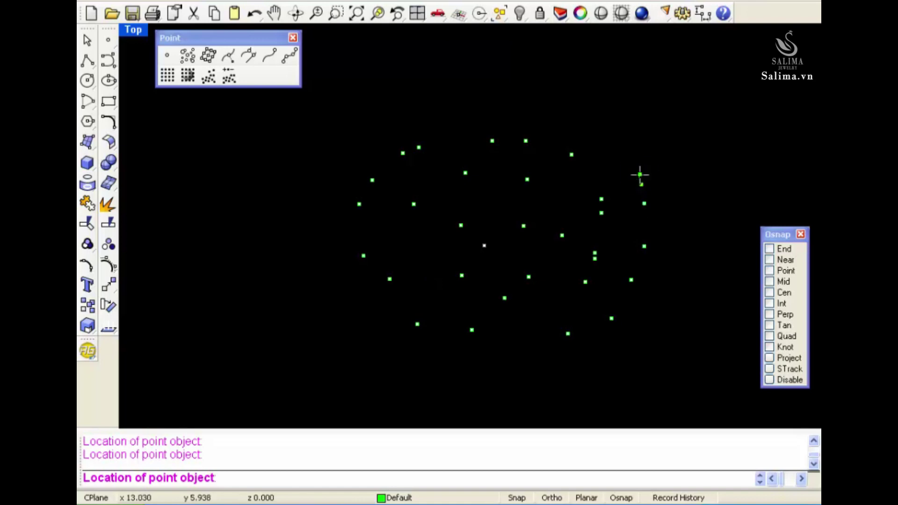
key("Return")
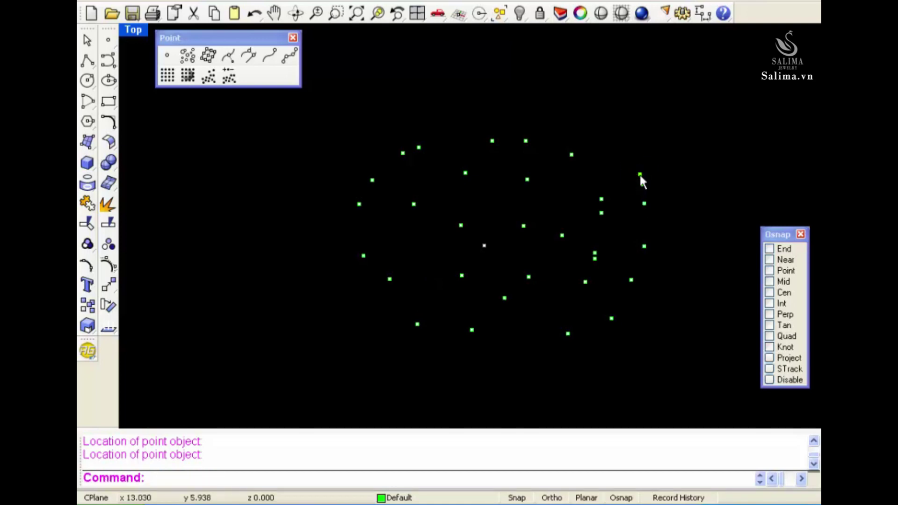
- Add four points around the upper right of the ring
key("Return")
left_click(641, 184)
left_click(615, 139)
left_click(579, 118)
left_click(568, 127)
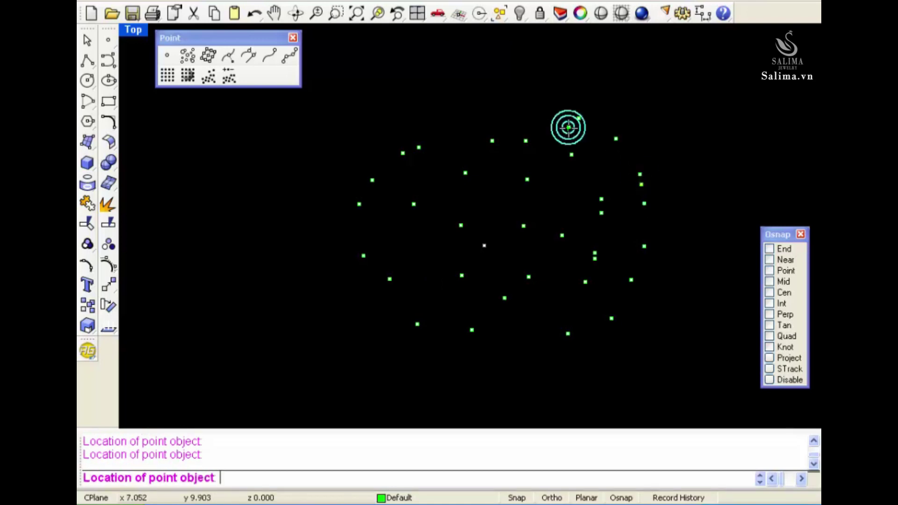
right_click(568, 127)
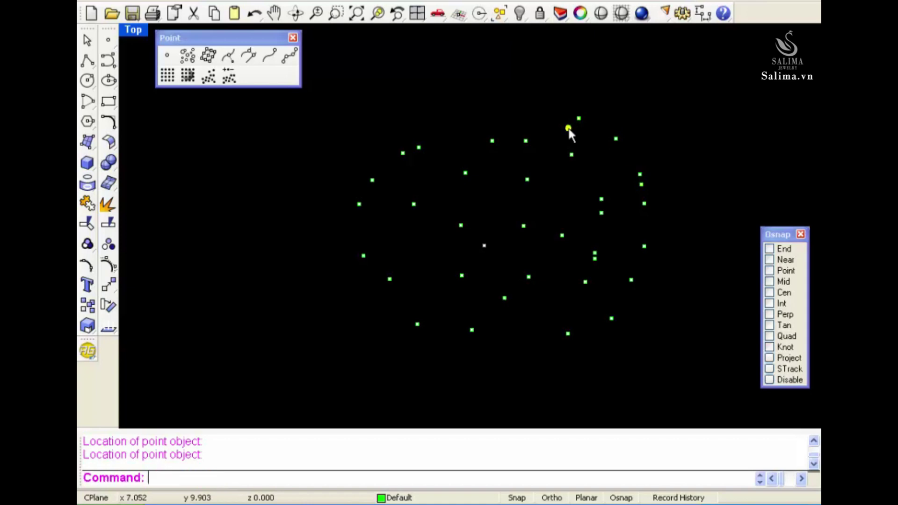
- Add three points inside the ring near its centre
right_click(540, 164)
left_click(555, 190)
left_click(517, 210)
left_click(485, 211)
right_click(486, 211)
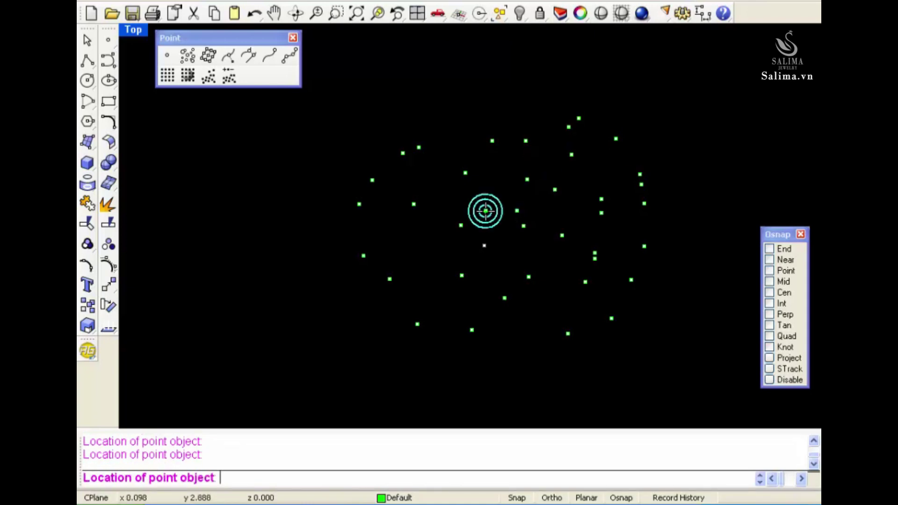
left_click(189, 57)
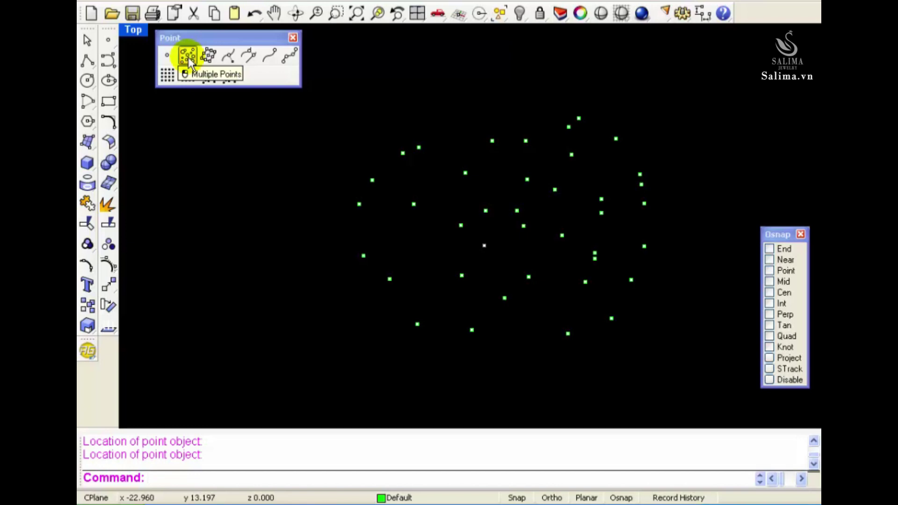
- Copy the Multiple Points button's '! _Points' command text and close the button editor
right_click(191, 61, "shift")
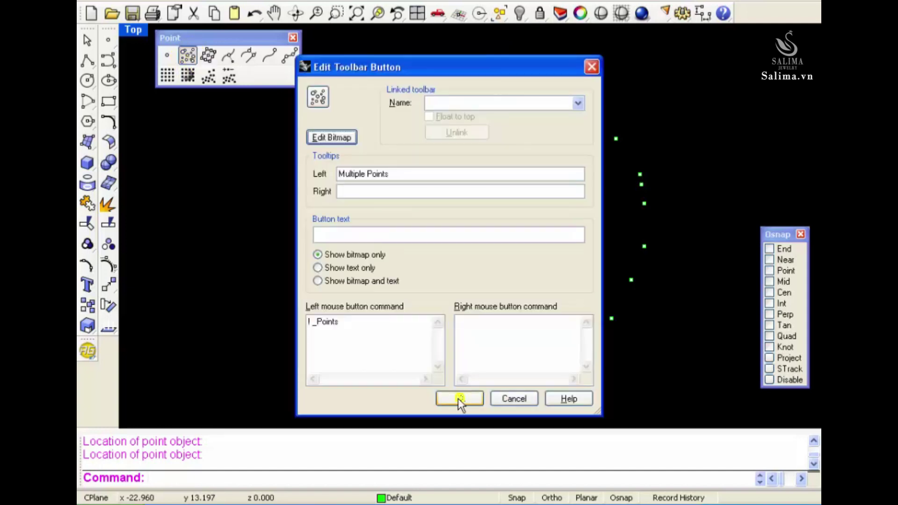
double_click(373, 322)
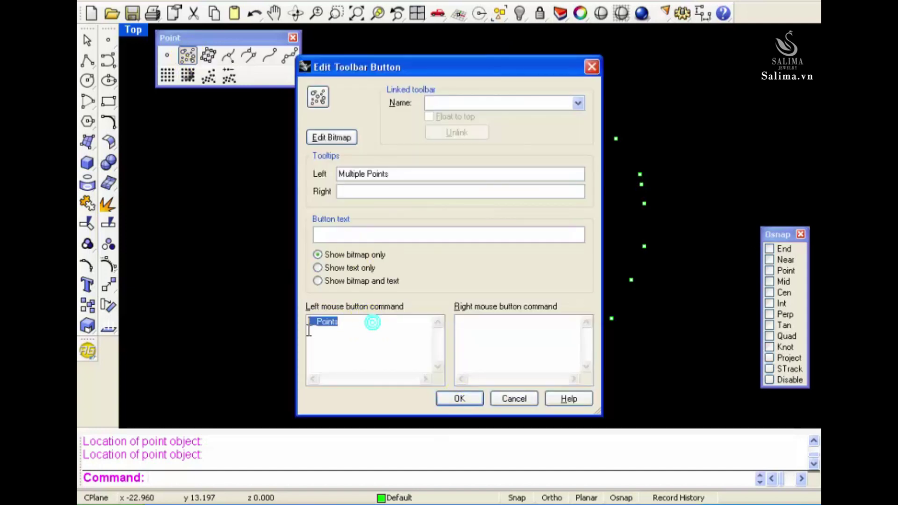
right_click(313, 323)
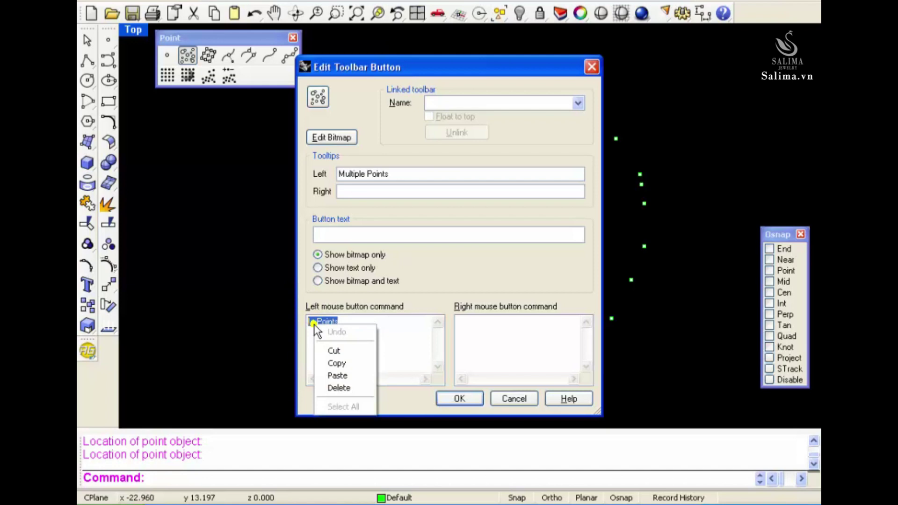
left_click(345, 360)
left_click(450, 394)
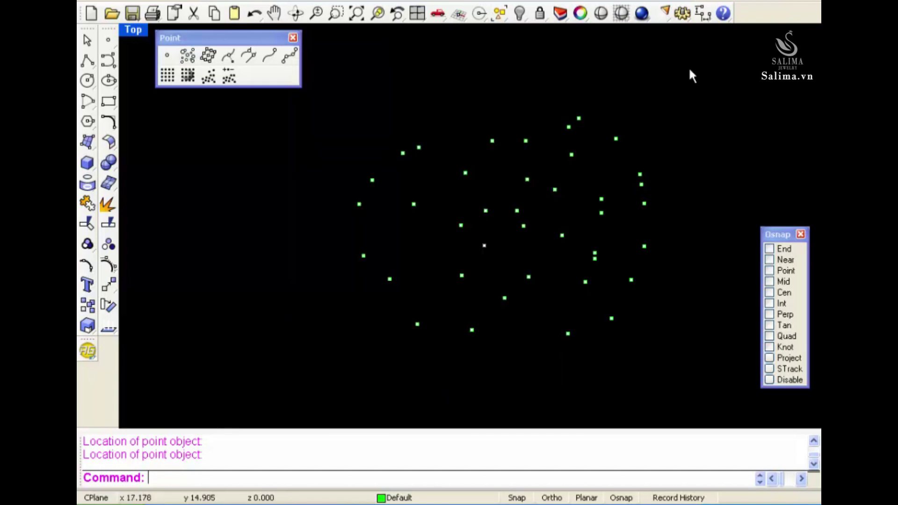
- In Options > Aliases, delete every alias down to the last ones, ZEA, ZS and ZSA
left_click(682, 13)
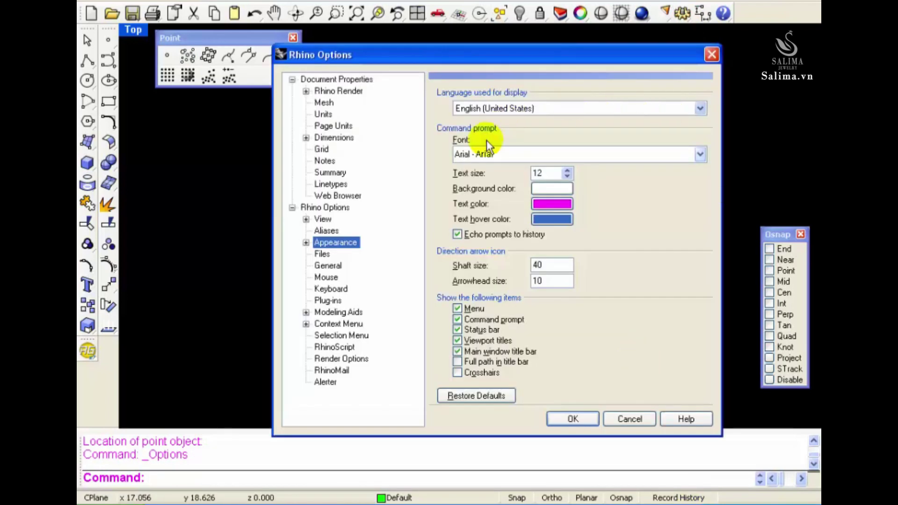
left_click(335, 289)
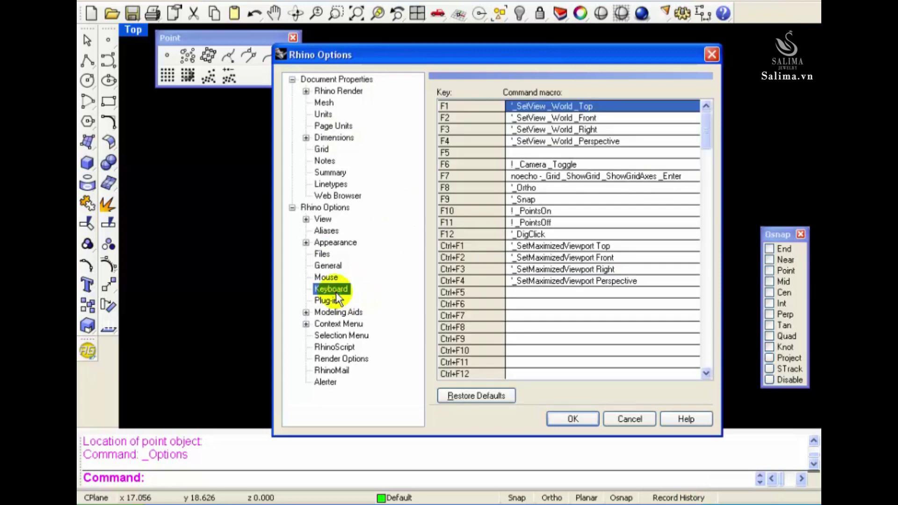
left_click(329, 230)
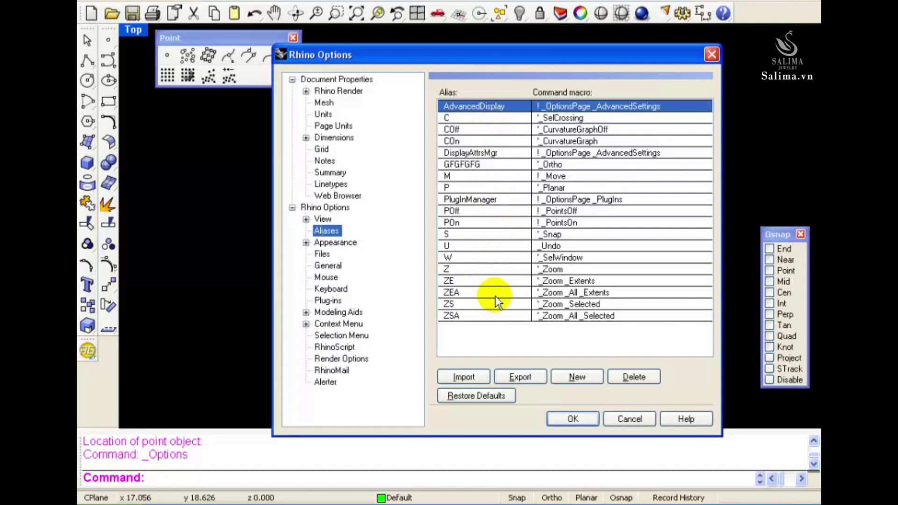
left_click(639, 380)
left_click(639, 380)
left_click(639, 380)
left_click(639, 380)
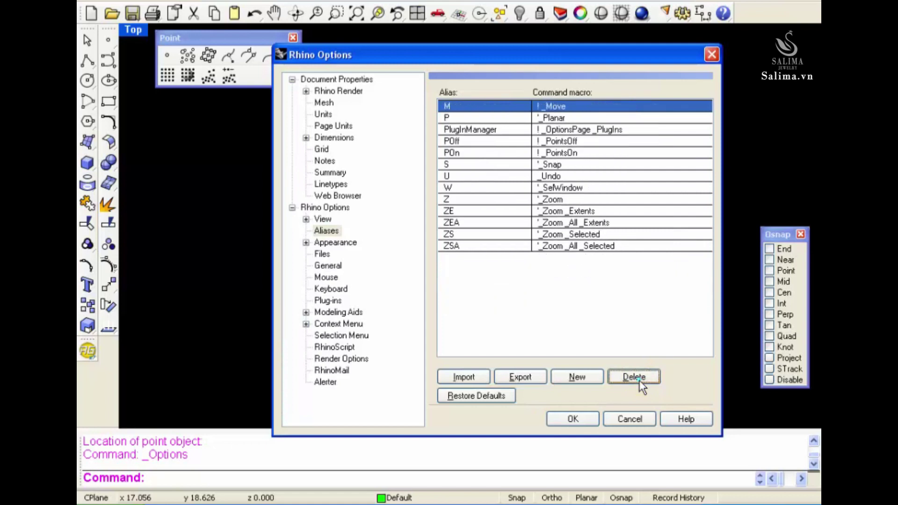
left_click(639, 380)
left_click(636, 380)
left_click(632, 380)
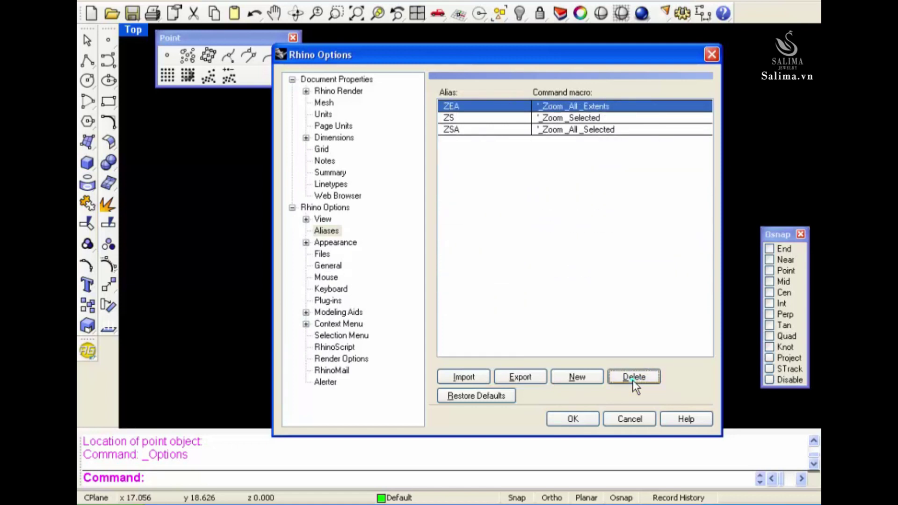
double_click(451, 107)
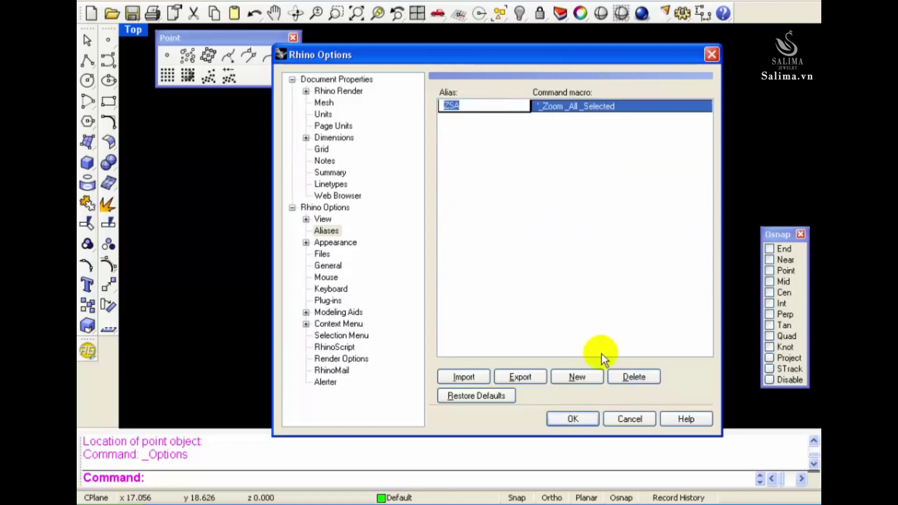
left_click(629, 376)
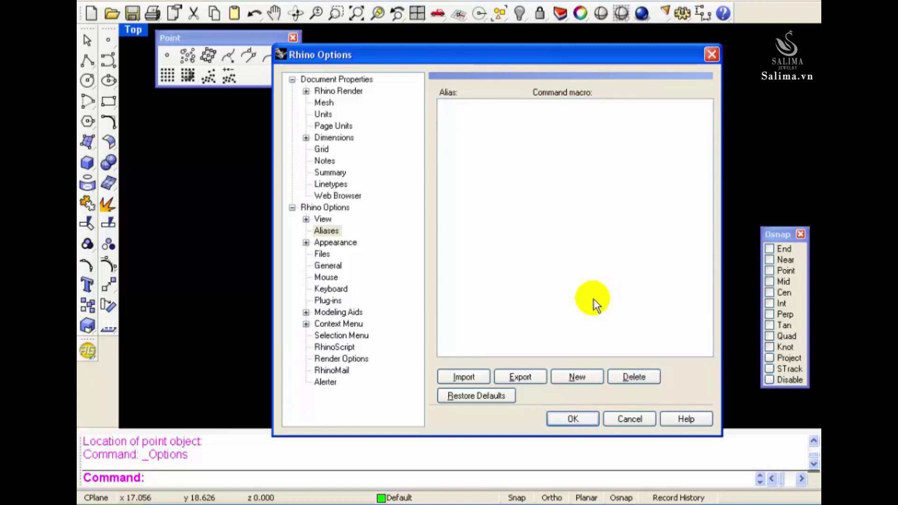
- Add a PO alias with the macro '! _Points' and close Options
left_click(576, 376)
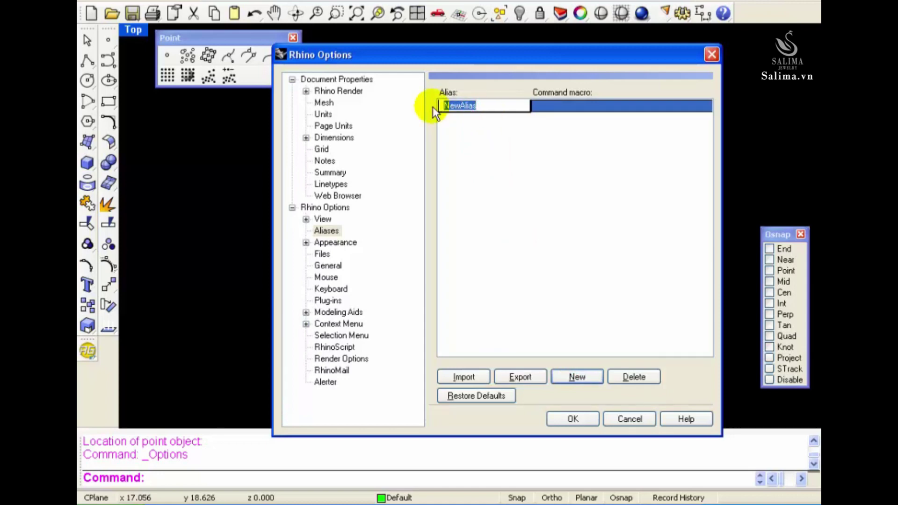
type("PO")
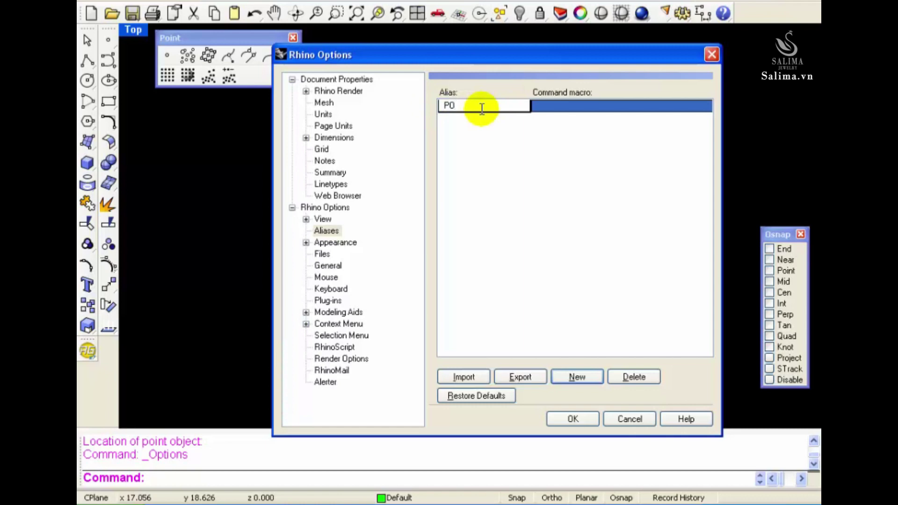
double_click(468, 109)
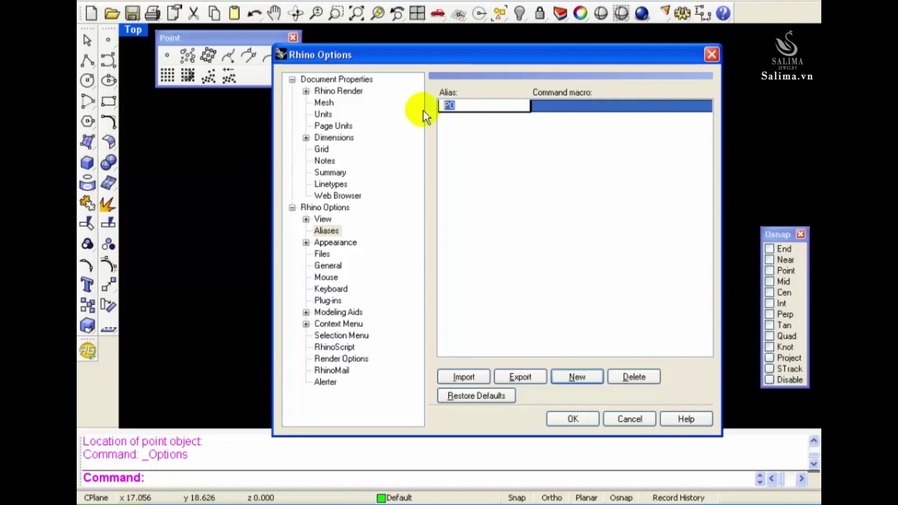
left_click(554, 107)
right_click(552, 105)
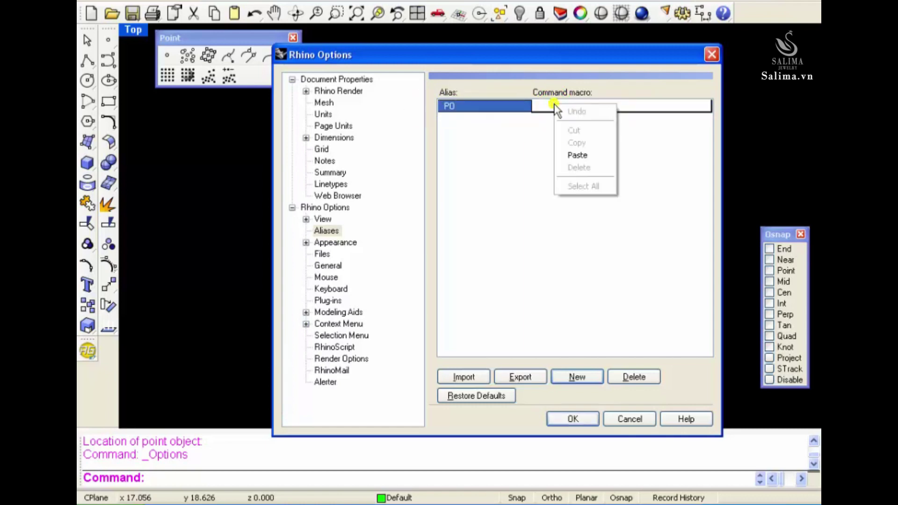
left_click(568, 156)
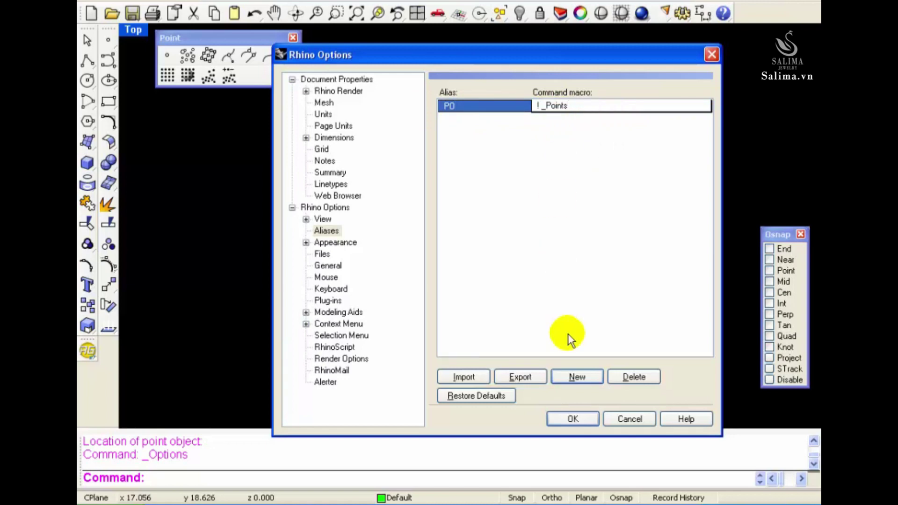
left_click(571, 419)
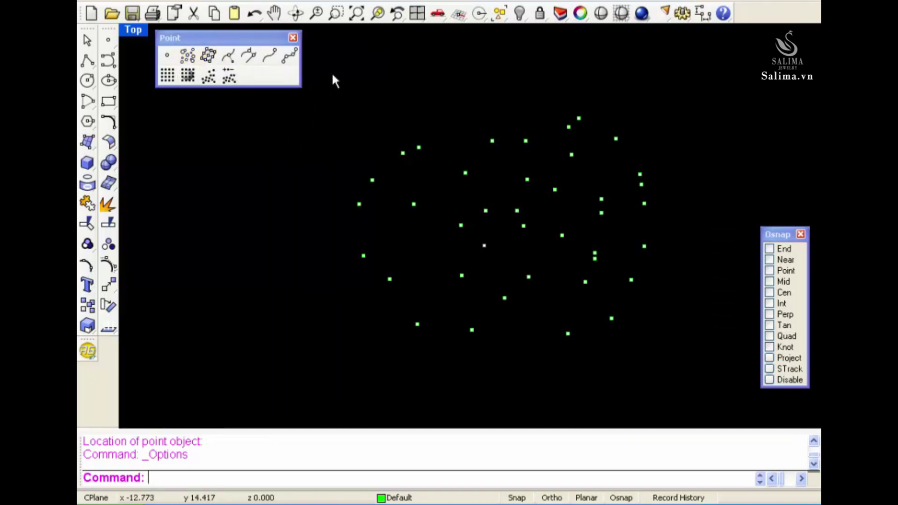
- Window-delete all 39 scattered points and enter the PO alias at the command line
left_click_drag(332, 73, 685, 370)
key("Delete")
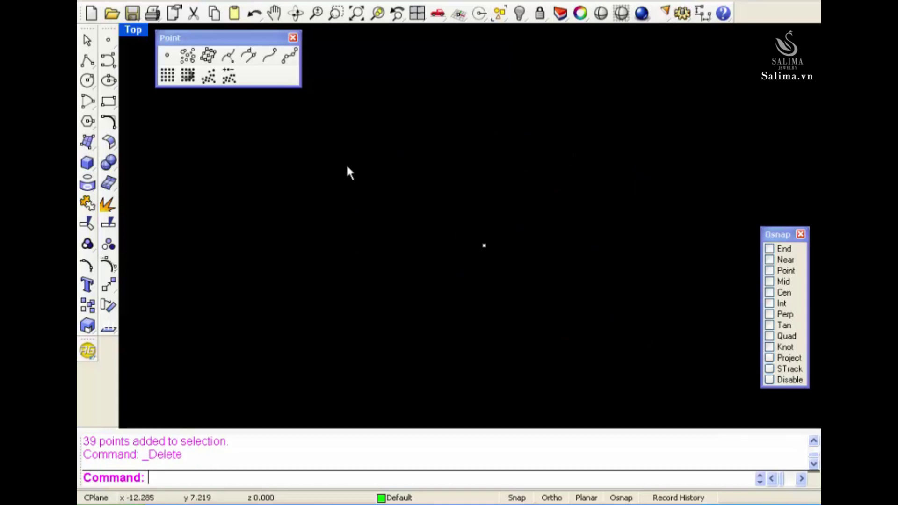
left_click(187, 477)
type("P")
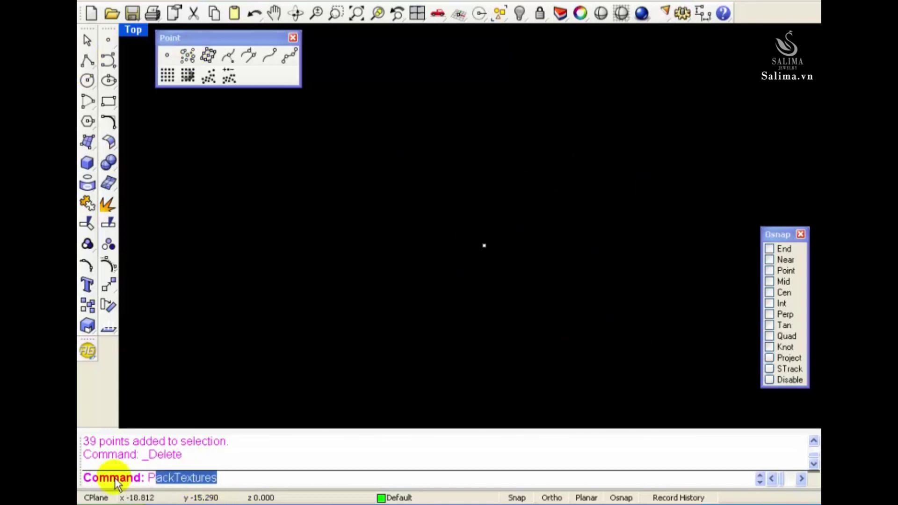
type("O")
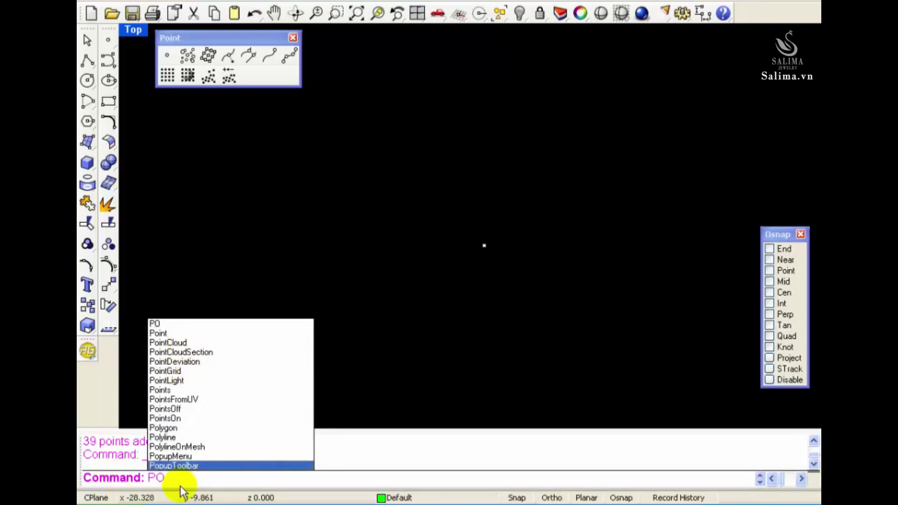
left_click(169, 480)
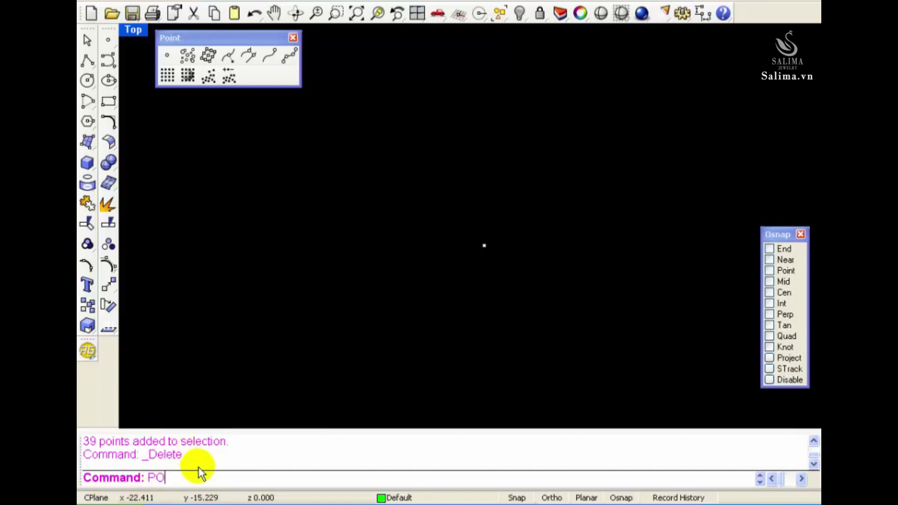
- Place five scattered points around the view centre with the PO command
key("Return")
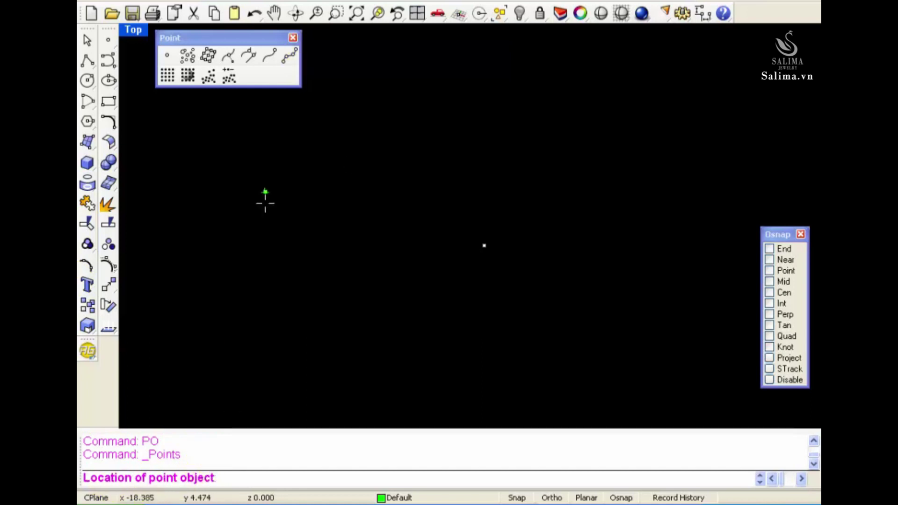
left_click(409, 244)
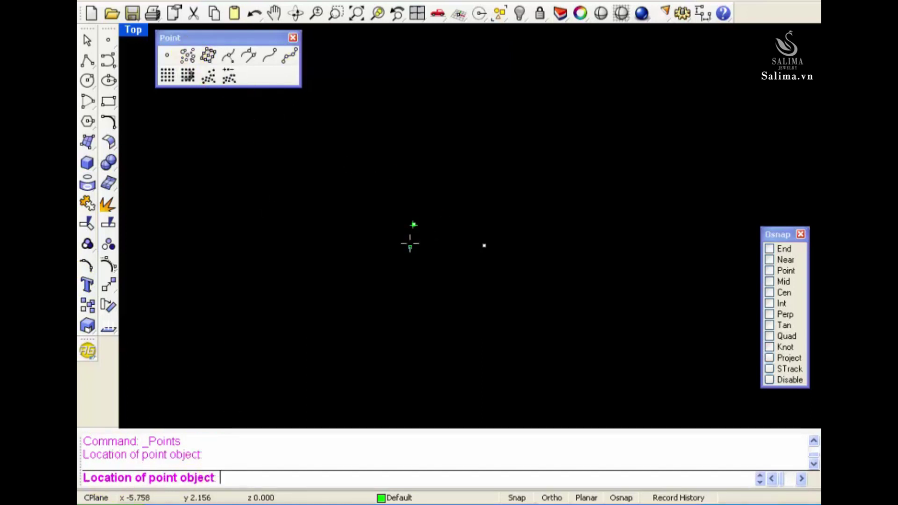
left_click(440, 194)
left_click(571, 209)
left_click(573, 287)
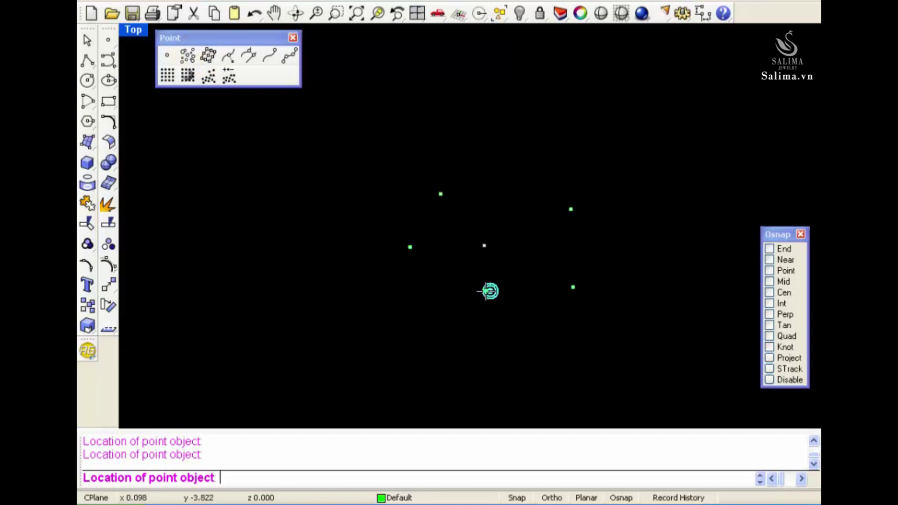
left_click(490, 291)
key("Return")
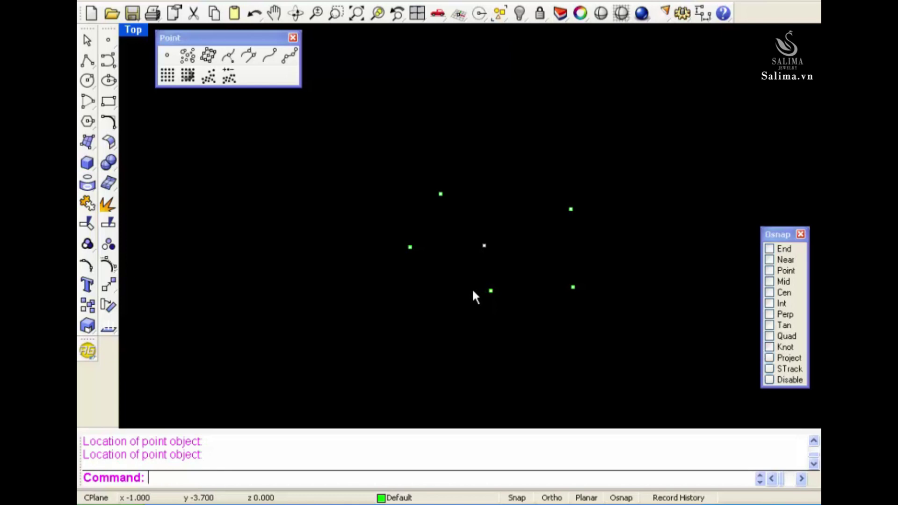
- Place three more scattered points with a second PO run
type("PO")
key("Return")
left_click(434, 309)
left_click(436, 276)
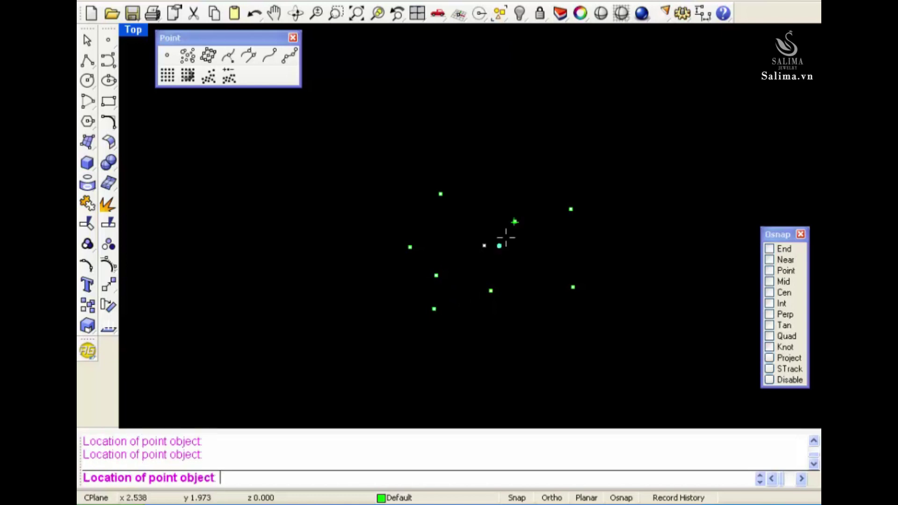
left_click(516, 198)
key("Return")
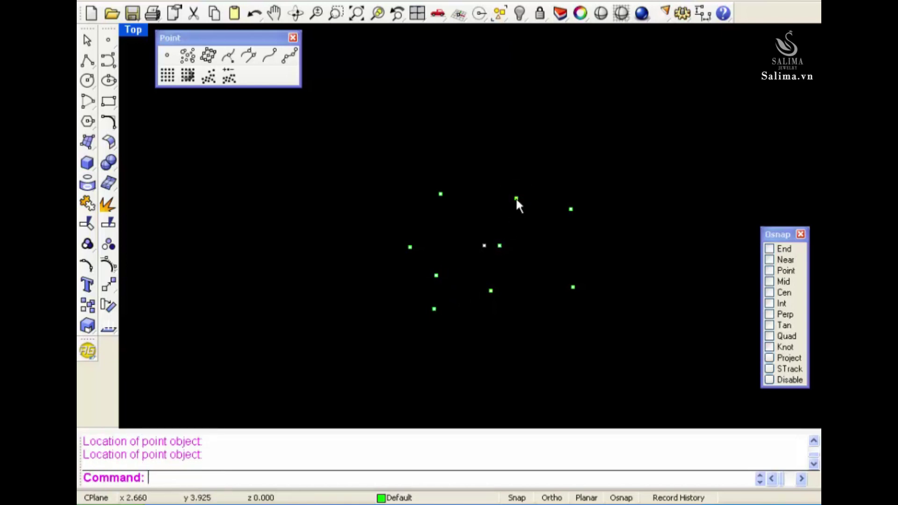
- Add five more points with PO, then window-select and delete all 14 points
type("PO")
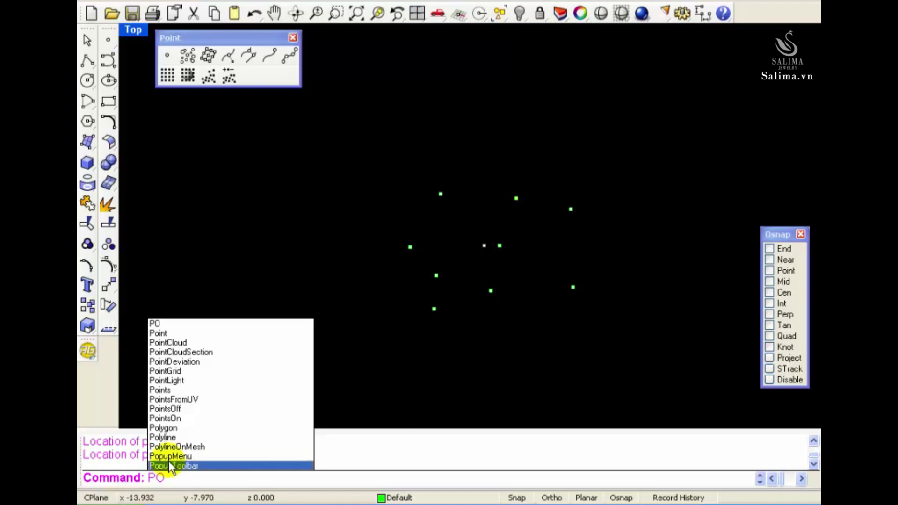
left_click(115, 482)
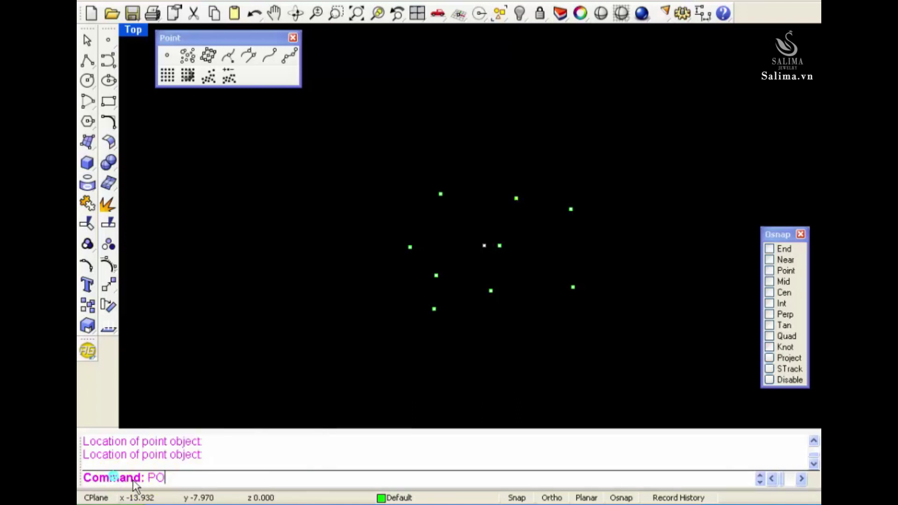
left_click_drag(160, 480, 103, 482)
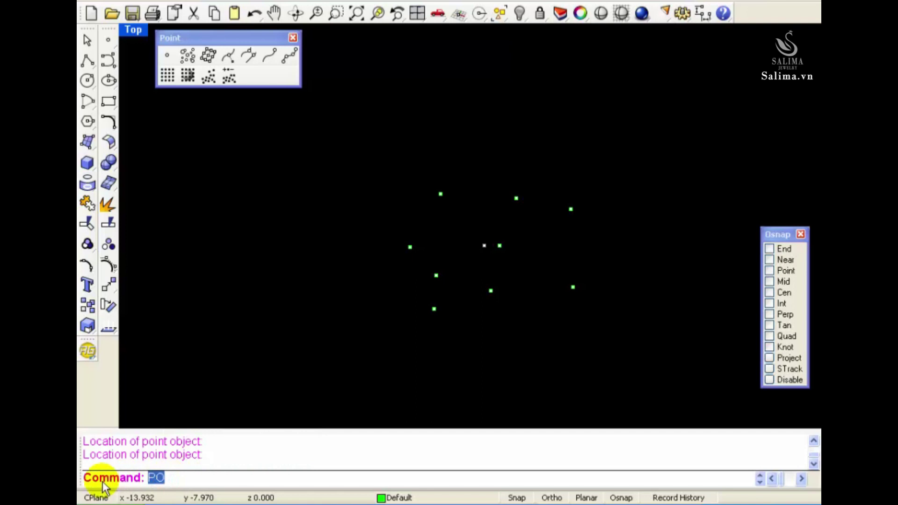
left_click(184, 482)
key("Return")
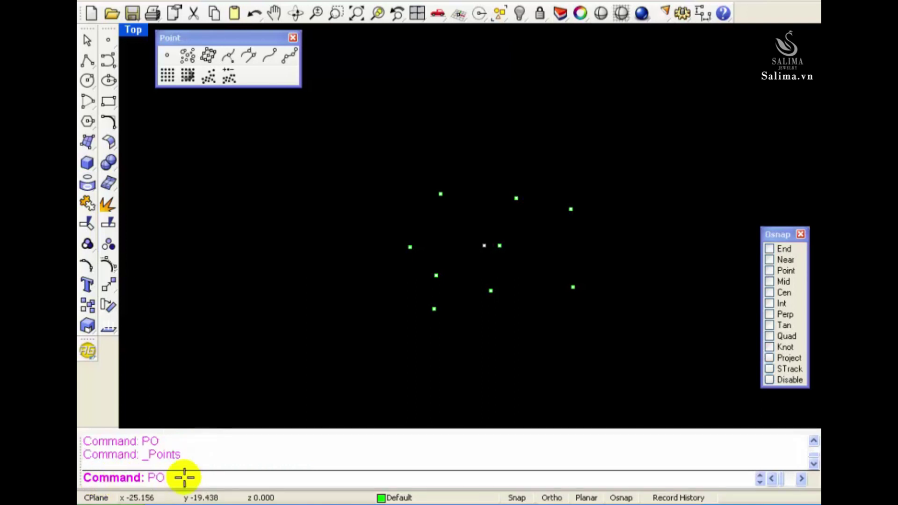
left_click(327, 318)
left_click(329, 244)
left_click(377, 205)
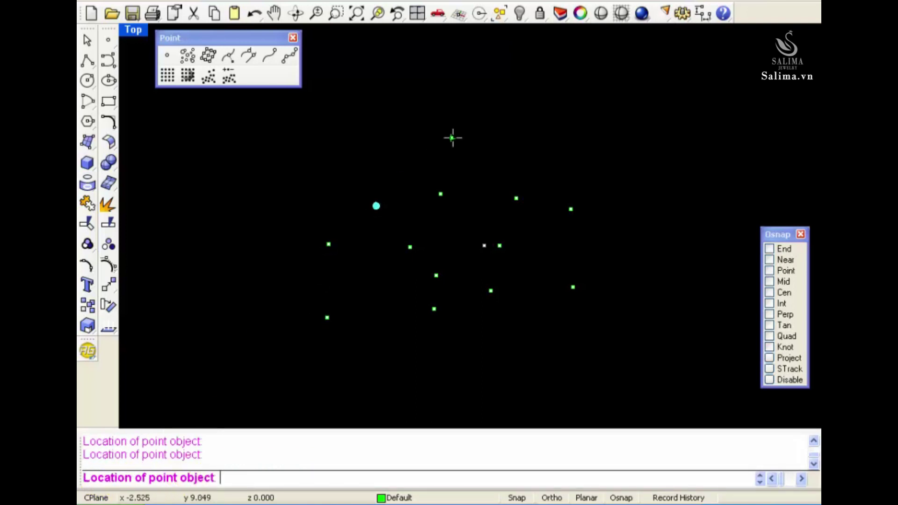
left_click(463, 137)
left_click(517, 178)
key("Return")
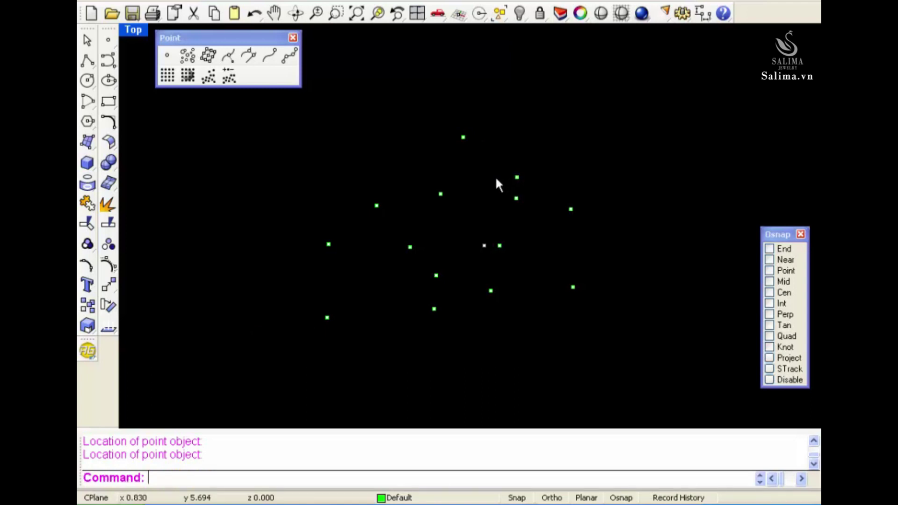
left_click_drag(278, 121, 641, 350)
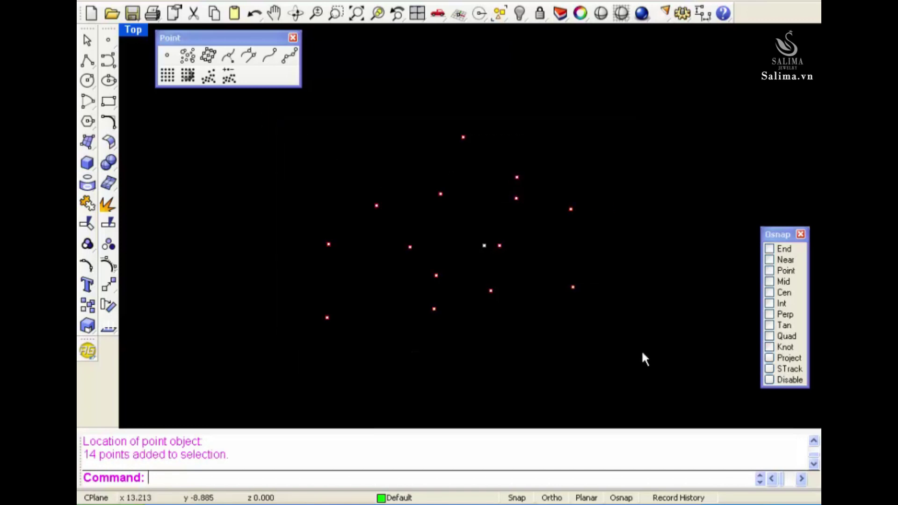
key("Delete")
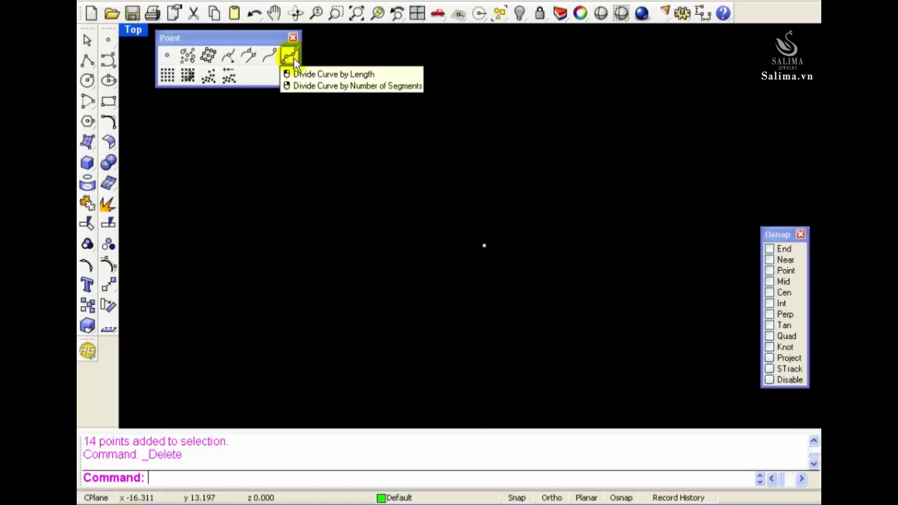
- Bring up the Lines flyout and drag it below the Point toolbar
left_click(91, 61)
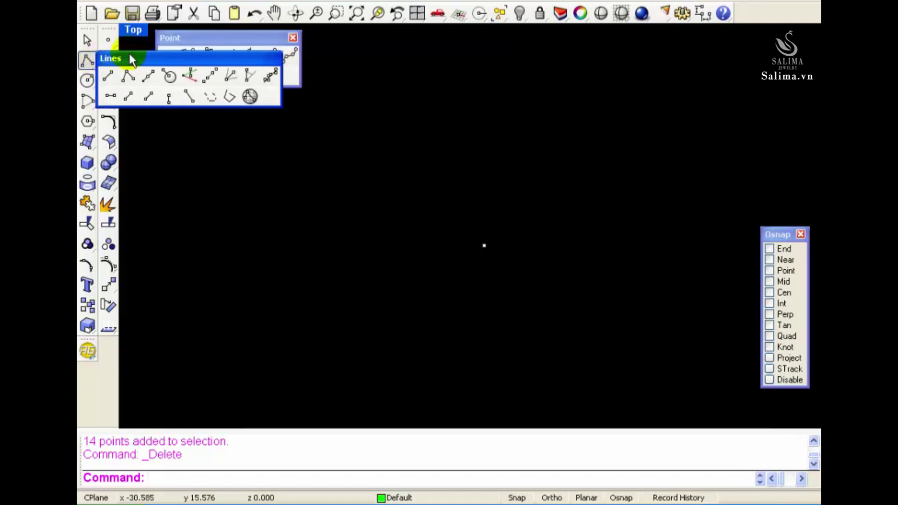
left_click_drag(131, 60, 155, 101)
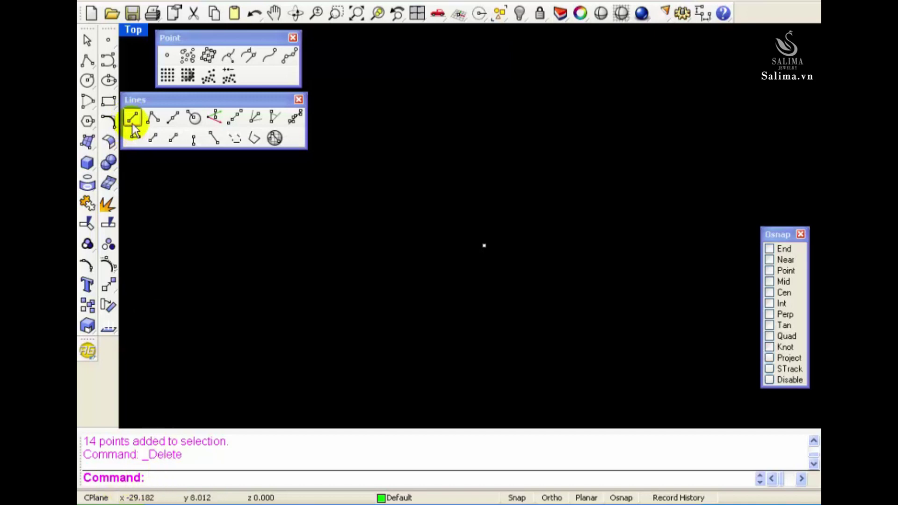
- Begin a Line below the view centre with length locked at 15, keeping the Default layer
left_click(132, 118)
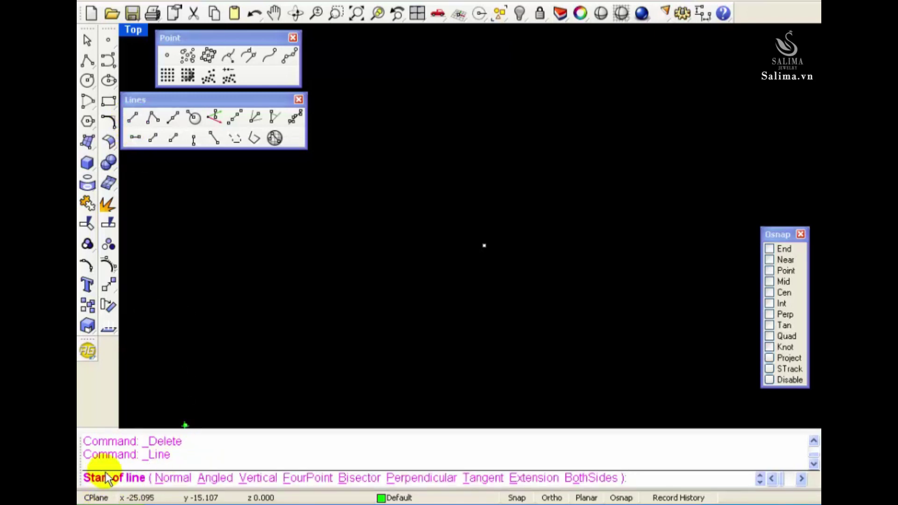
left_click(399, 365)
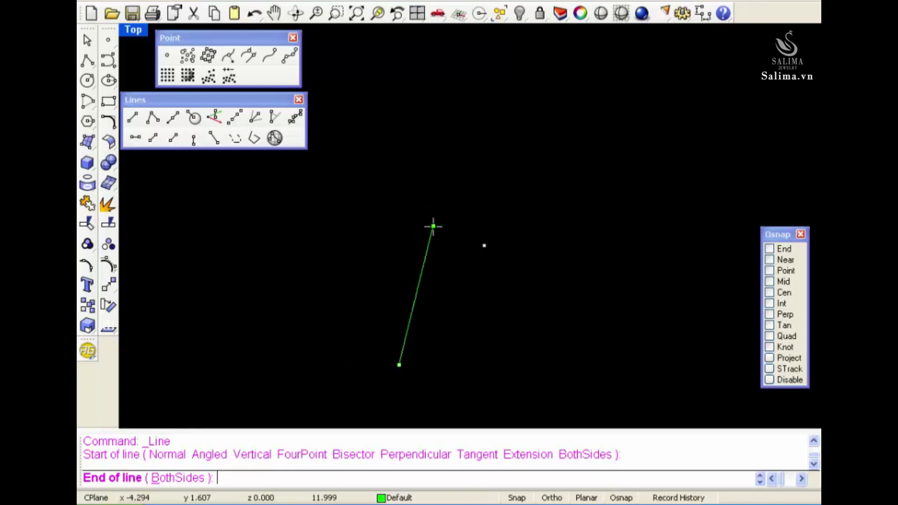
type("1")
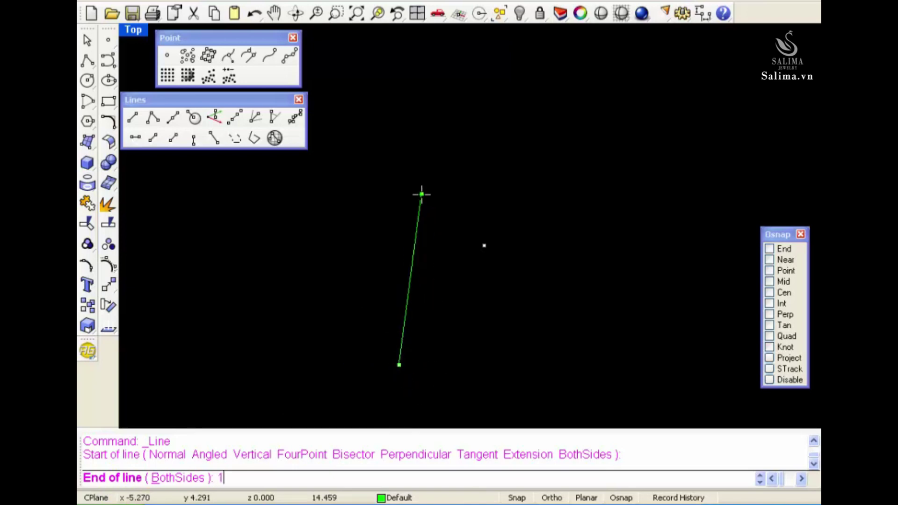
type("5")
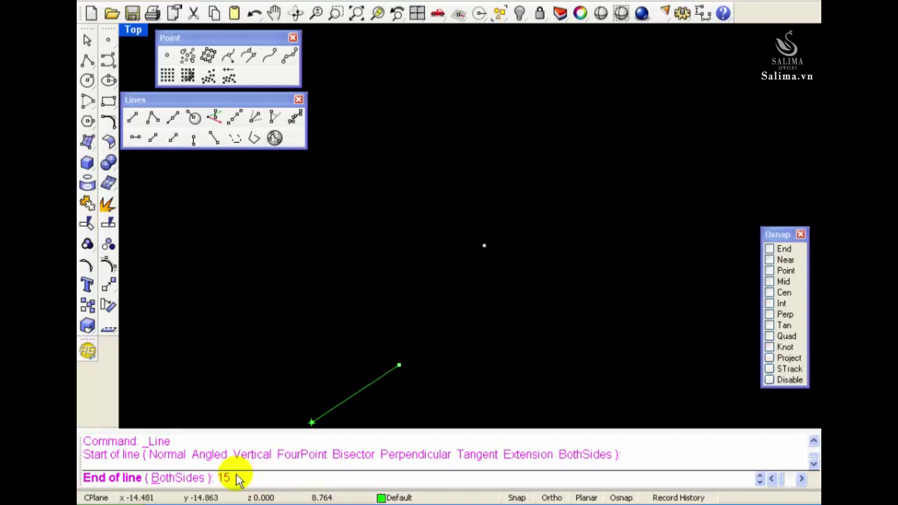
key("Return")
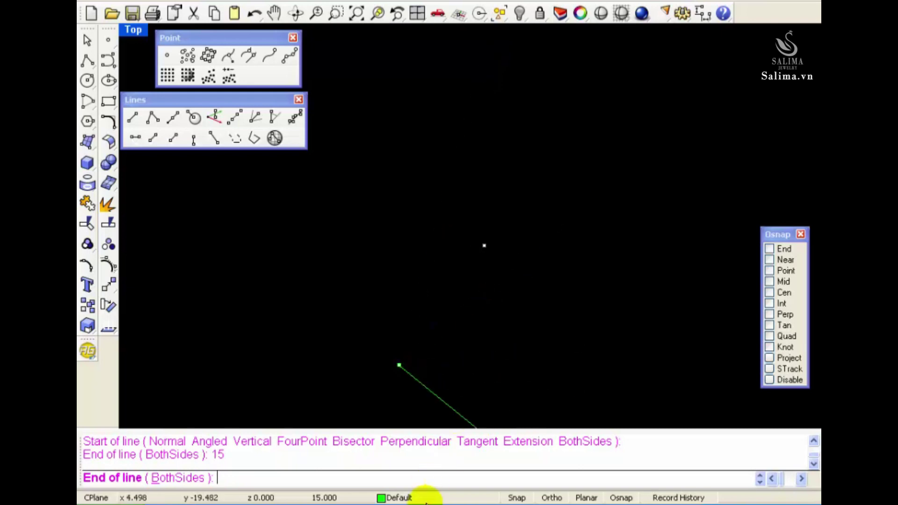
left_click(422, 497)
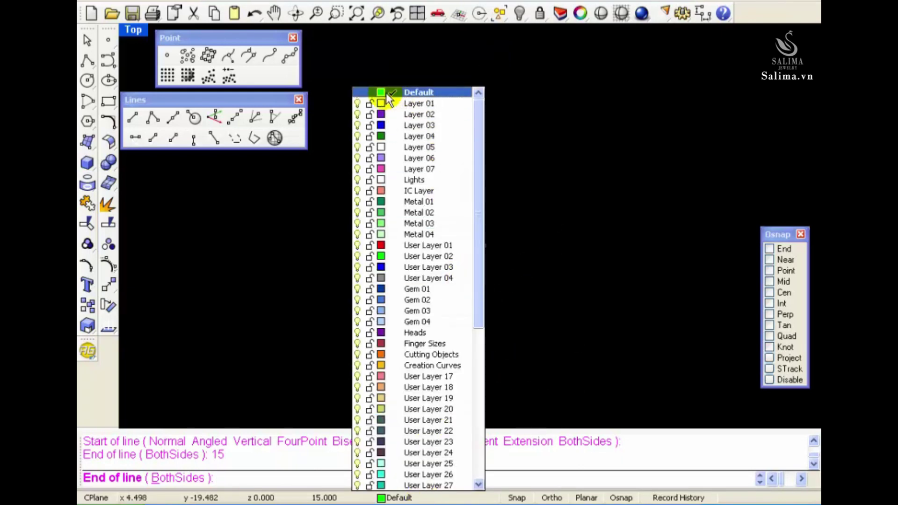
left_click(487, 427)
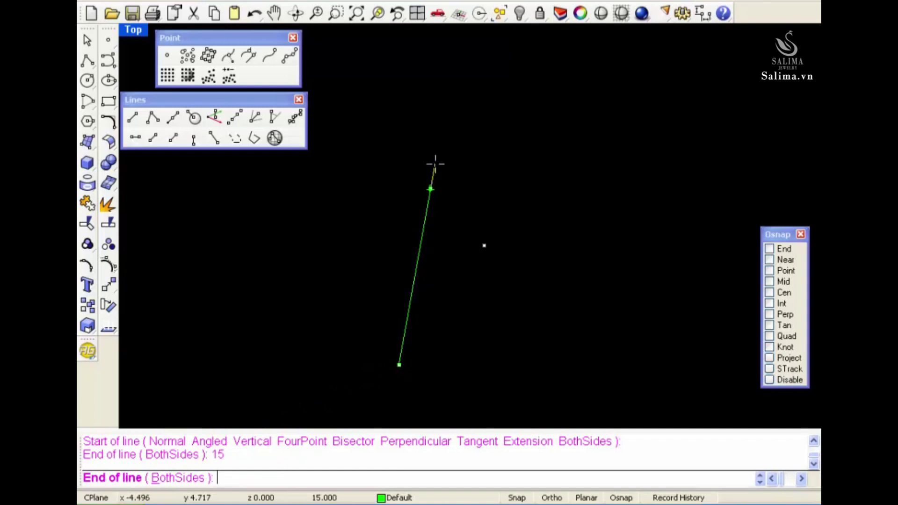
- Finish the 15-unit line straight upward from its start point using Ortho
key("shift")
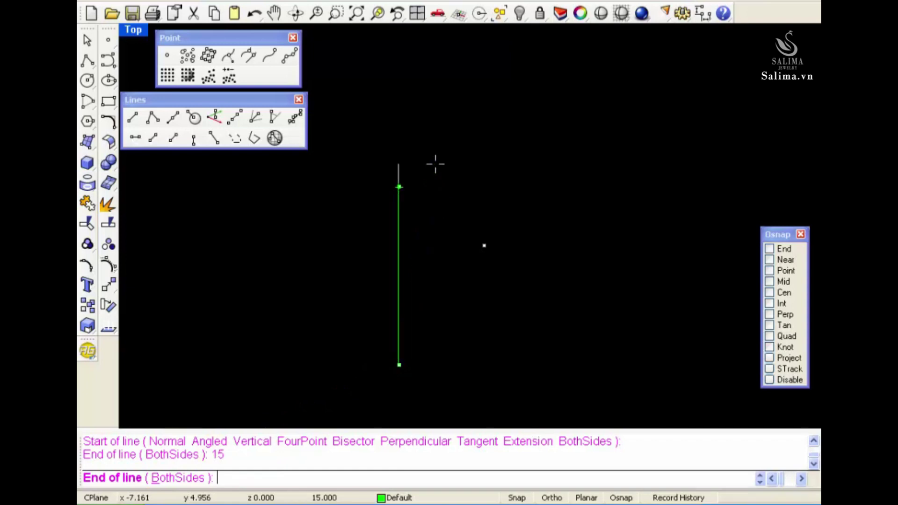
left_click(551, 498)
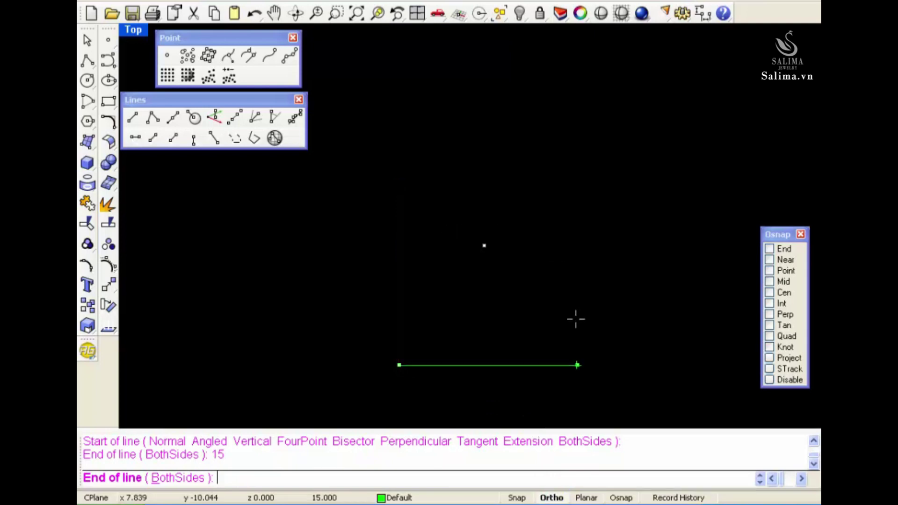
left_click(553, 497)
left_click(434, 200)
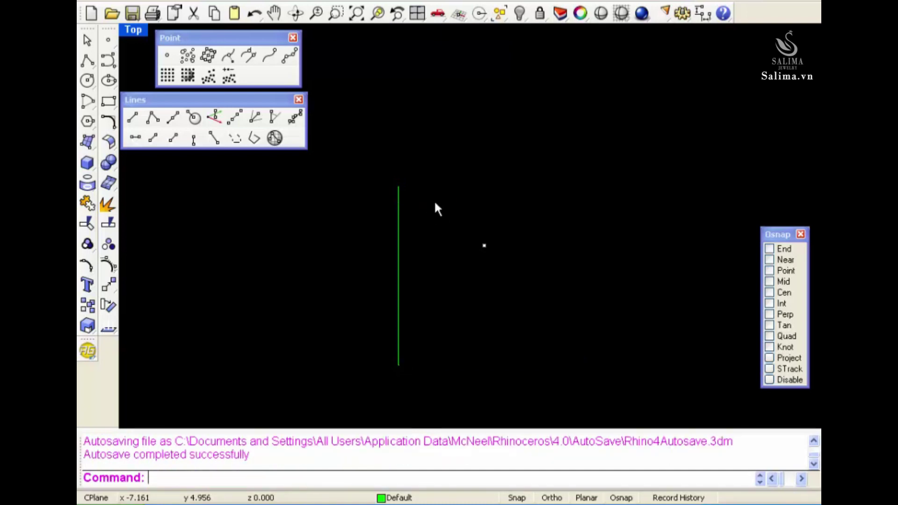
- Drag the vertical line higher up in the view
left_click(398, 293)
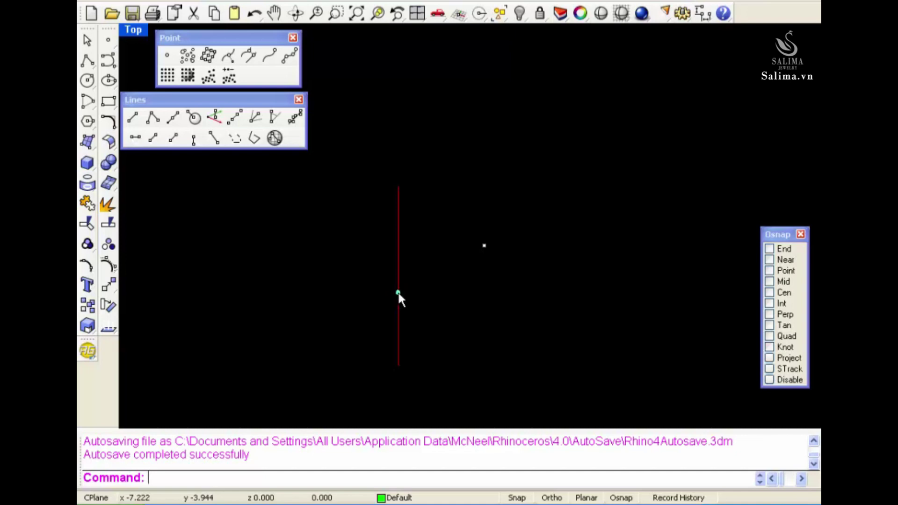
mouse_move(399, 293)
left_mouse_down()
mouse_move(545, 186)
mouse_move(419, 179)
mouse_move(569, 177)
mouse_move(404, 213)
left_mouse_up()
left_click(573, 185)
- Alt-drag two copies of the line to the right, then select the far-right copy
left_click(465, 210)
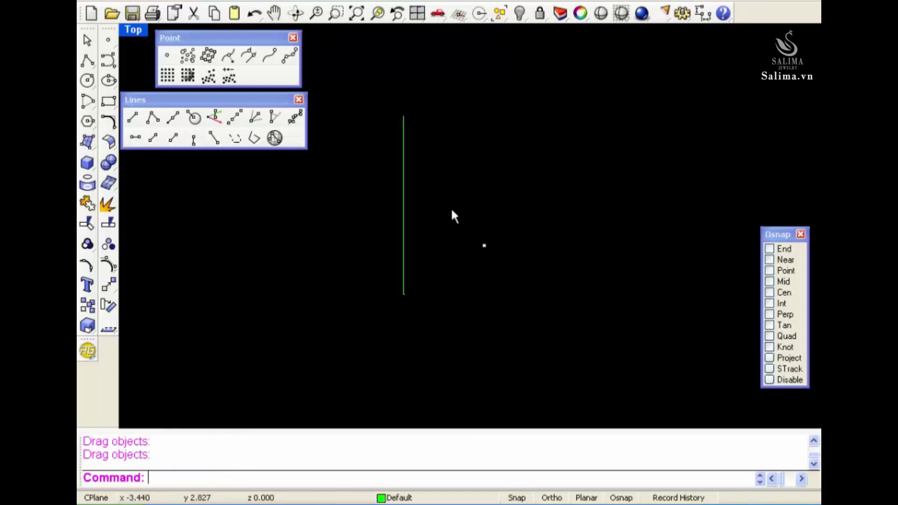
left_click(404, 213)
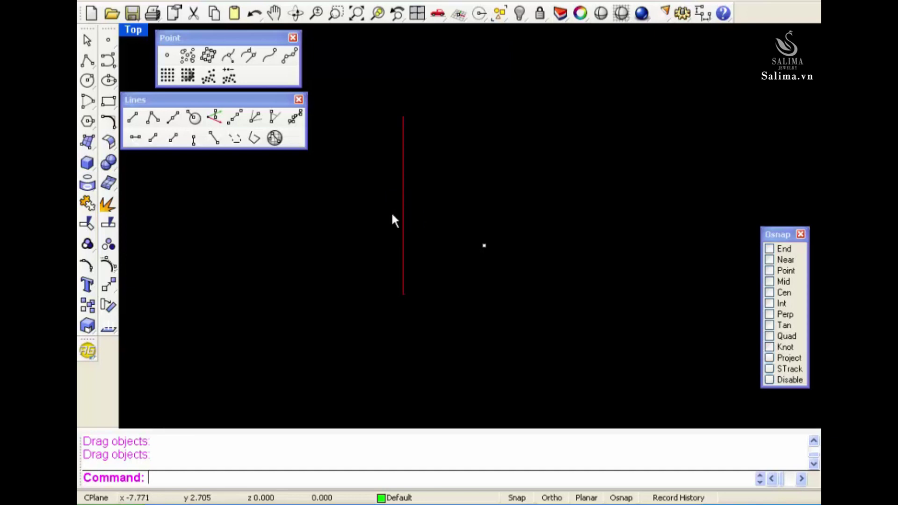
mouse_move(402, 208)
left_mouse_down()
mouse_move(454, 190)
mouse_move(493, 193)
mouse_move(467, 190)
mouse_move(486, 184)
mouse_move(503, 190)
mouse_move(487, 196)
mouse_move(505, 196)
mouse_move(488, 197)
mouse_move(579, 200)
mouse_move(509, 198)
mouse_move(527, 197)
left_mouse_up()
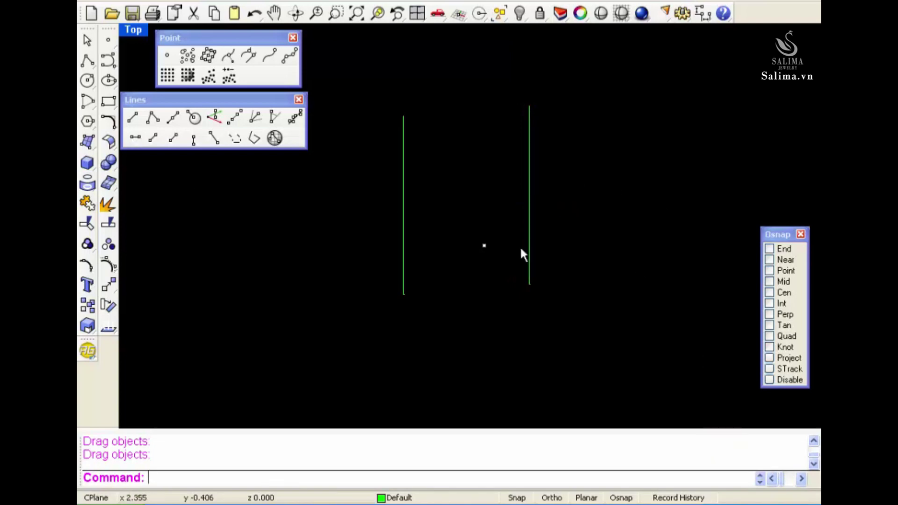
mouse_move(530, 224)
left_mouse_down()
mouse_move(655, 225)
mouse_move(583, 183)
mouse_move(660, 167)
mouse_move(586, 194)
mouse_move(636, 191)
mouse_move(531, 283)
mouse_move(664, 289)
mouse_move(669, 257)
mouse_move(639, 193)
mouse_move(655, 240)
mouse_move(619, 216)
mouse_move(686, 215)
mouse_move(611, 214)
mouse_move(525, 61)
mouse_move(524, 85)
mouse_move(529, 74)
mouse_move(560, 80)
mouse_move(575, 68)
mouse_move(650, 199)
mouse_move(615, 205)
mouse_move(661, 206)
mouse_move(630, 203)
left_mouse_up()
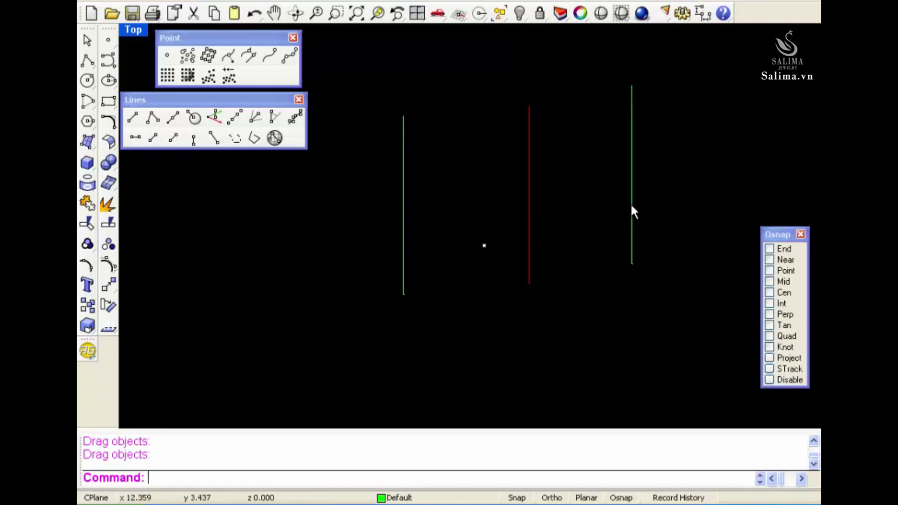
key("Escape")
left_click(634, 207)
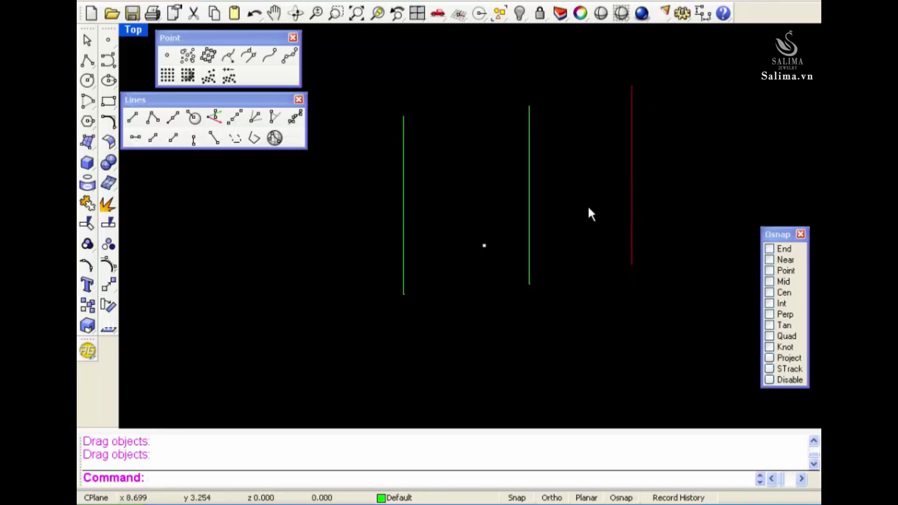
- Delete the extra far-right vertical line
key("Delete")
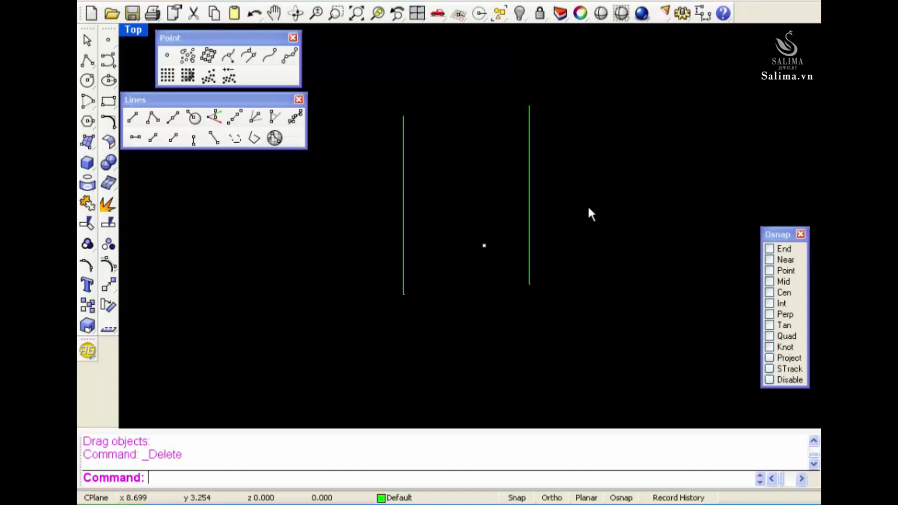
left_click(276, 60)
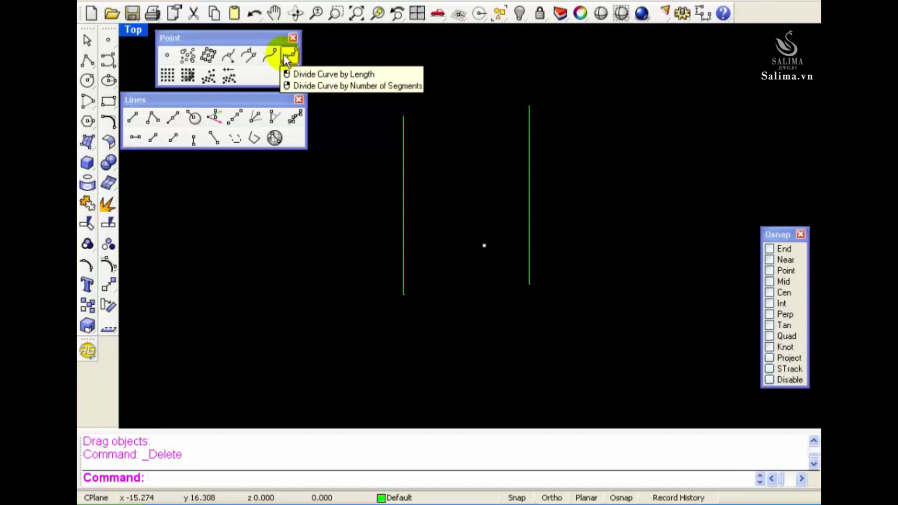
- Divide the left vertical line by length into 4-unit segments
left_click(288, 56)
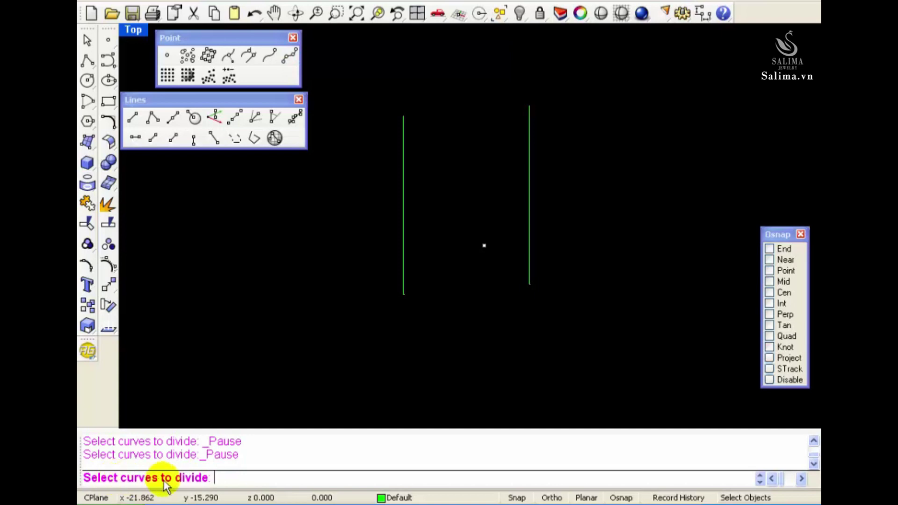
left_click(402, 227)
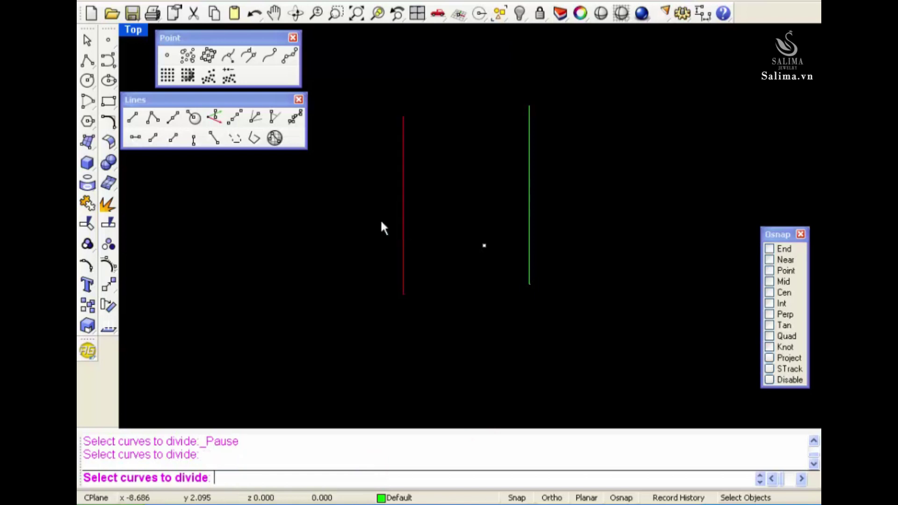
key("Return")
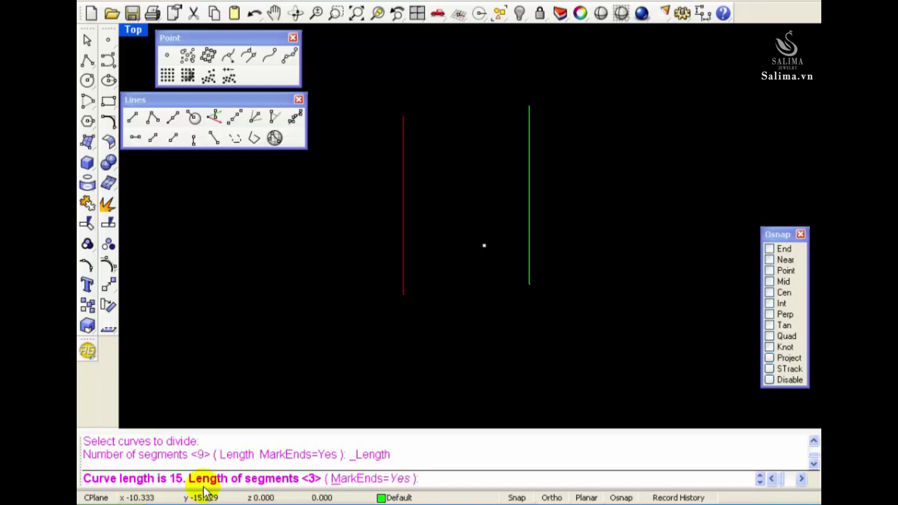
type("4")
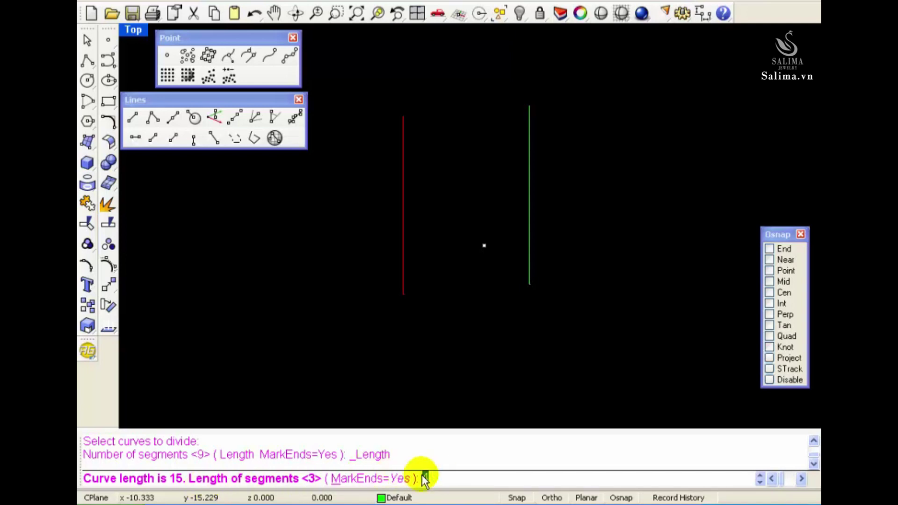
key("Return")
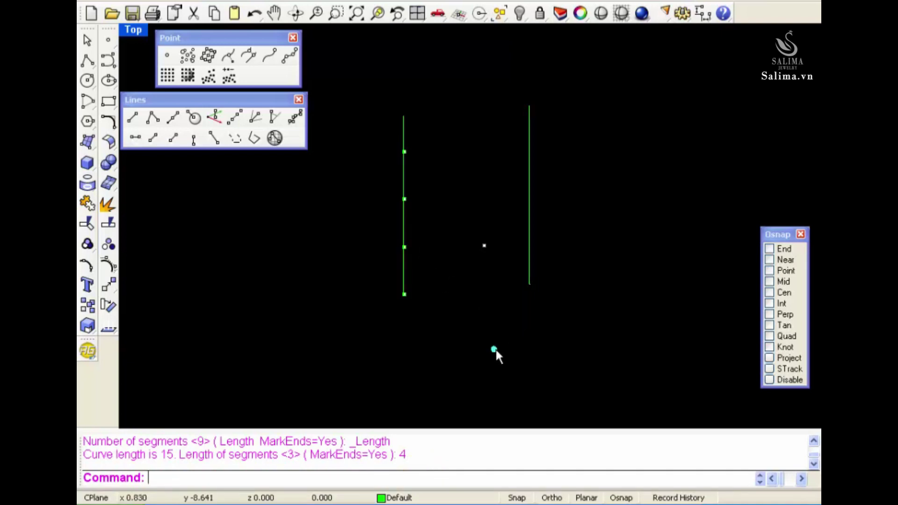
- Divide the right vertical line into 4 equal segments with points
left_click(289, 58)
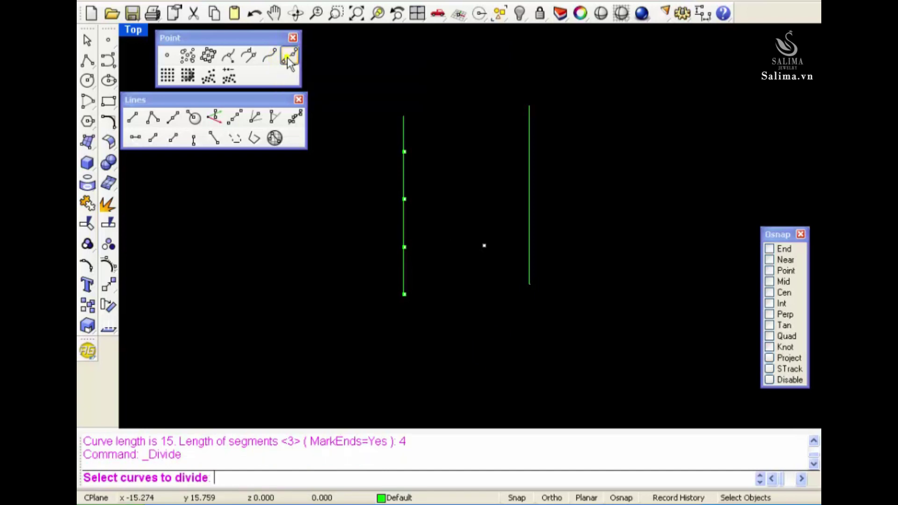
left_click(529, 265)
key("Return")
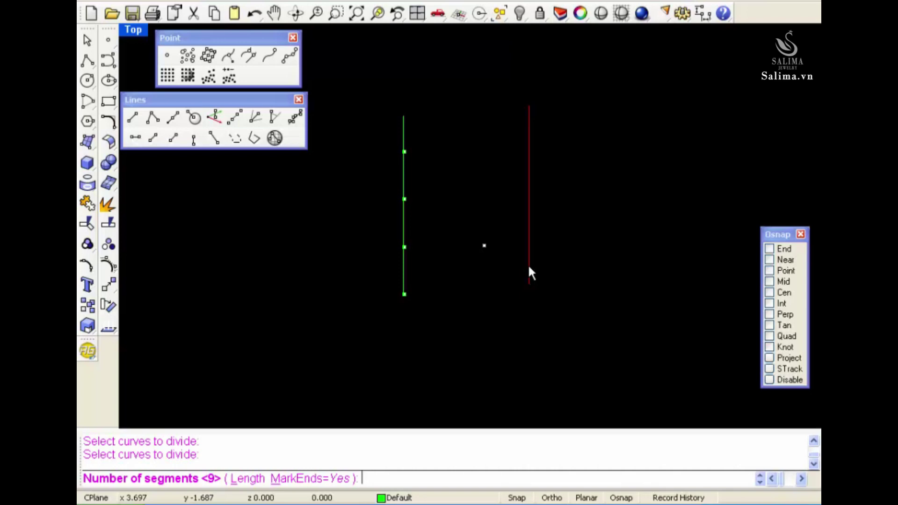
type("4")
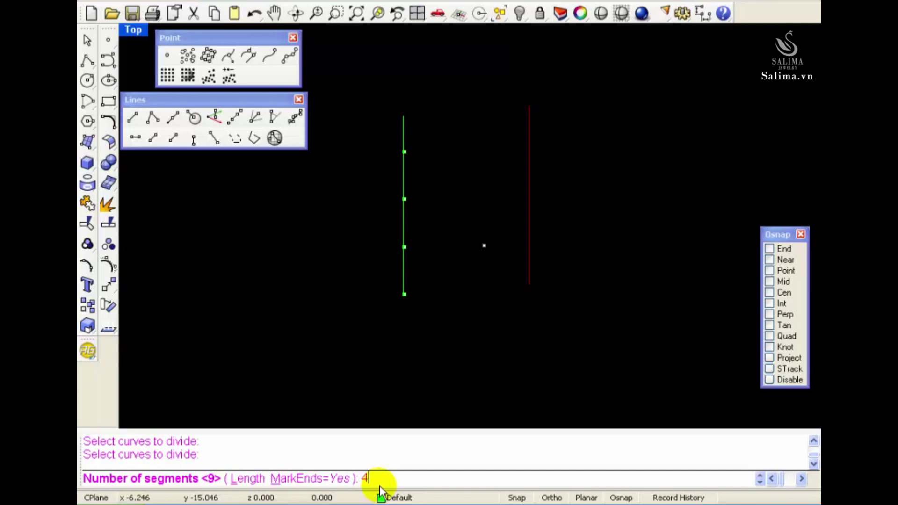
key("Return")
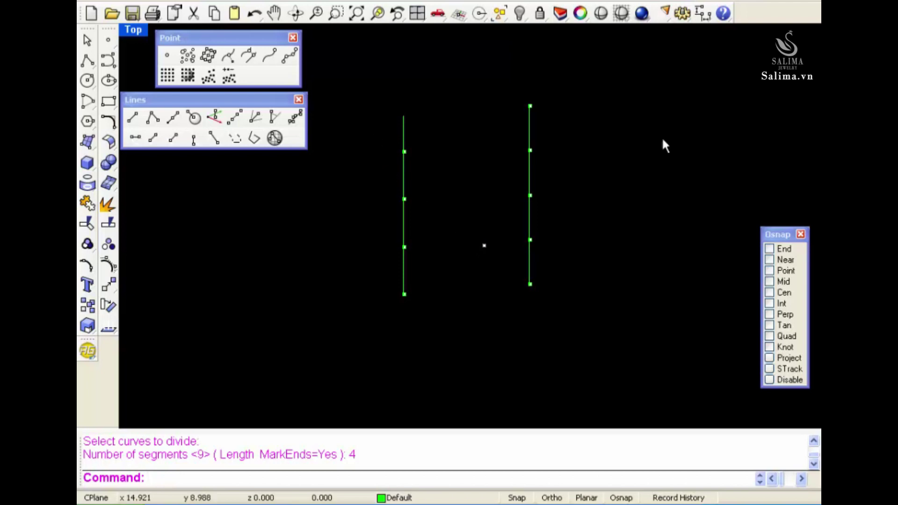
left_click(709, 18)
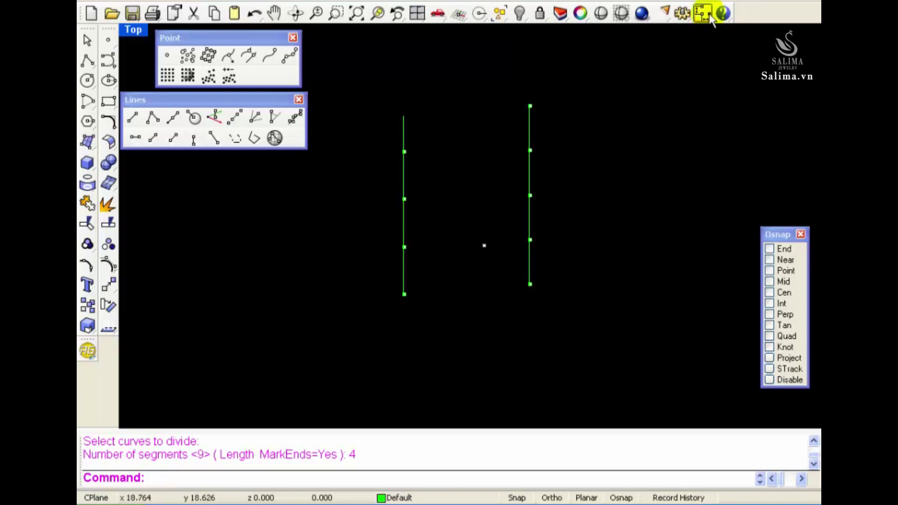
- Pull out the Dimension flyout and enable End and Point object snaps
mouse_move(710, 19)
left_mouse_down()
mouse_move(733, 14)
mouse_move(726, 52)
left_mouse_up()
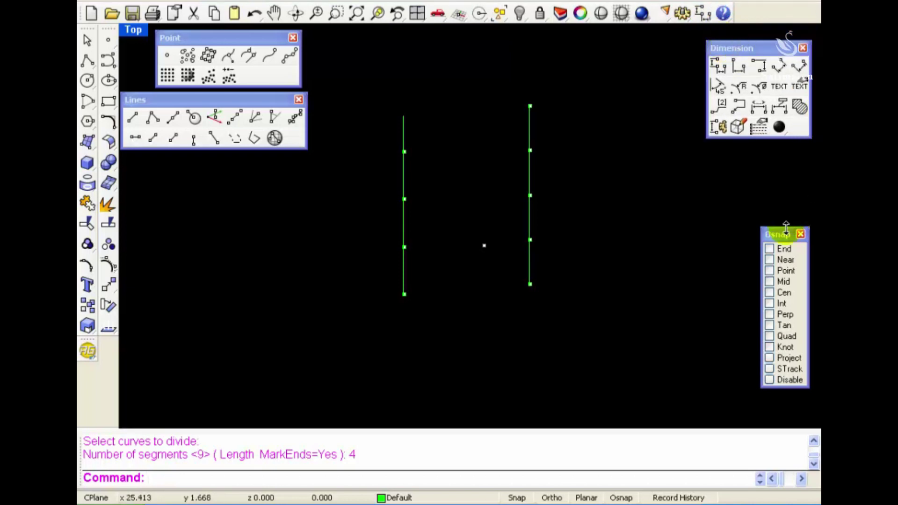
left_click(768, 249)
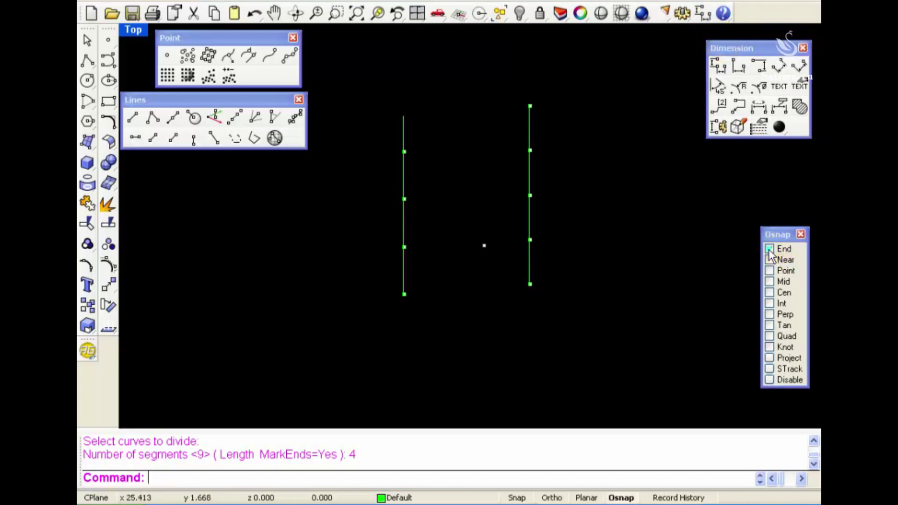
left_click(769, 271)
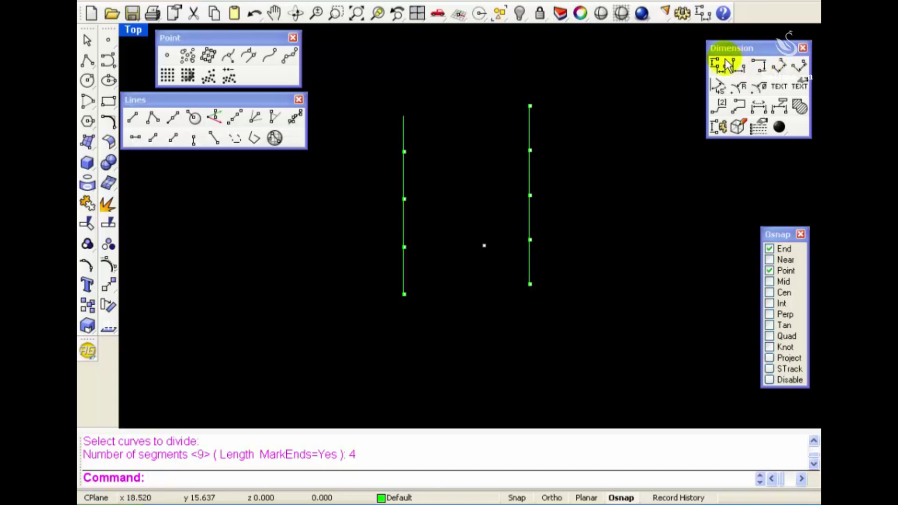
- Dimension the left line's three segments with aligned 4.00 dimensions placed to its left
left_click(778, 69)
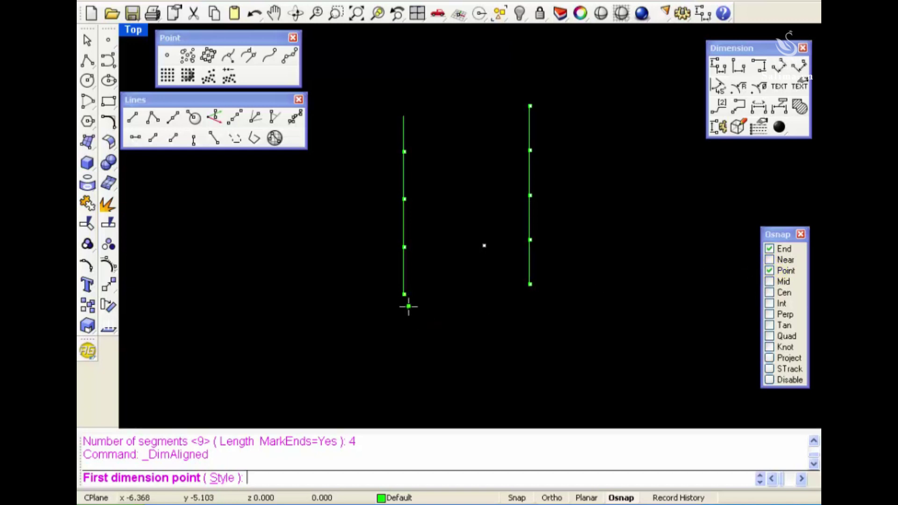
left_click(405, 297)
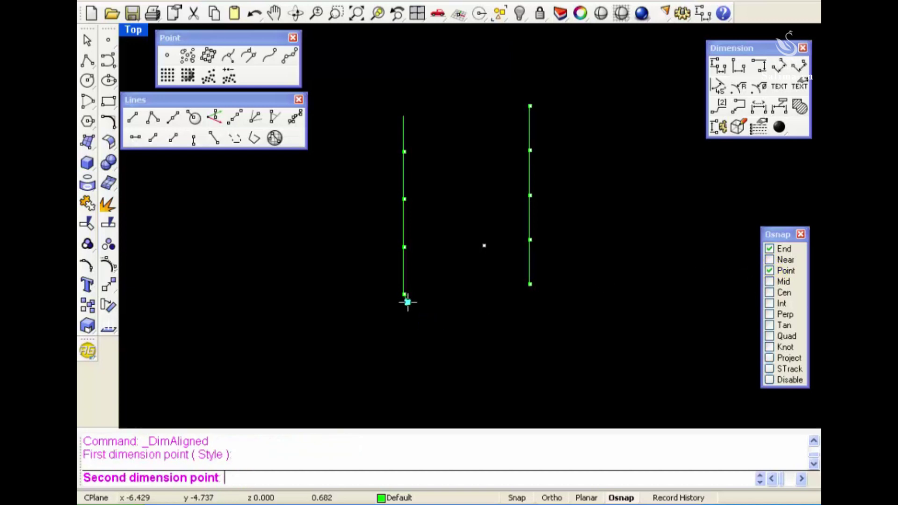
left_click(412, 250)
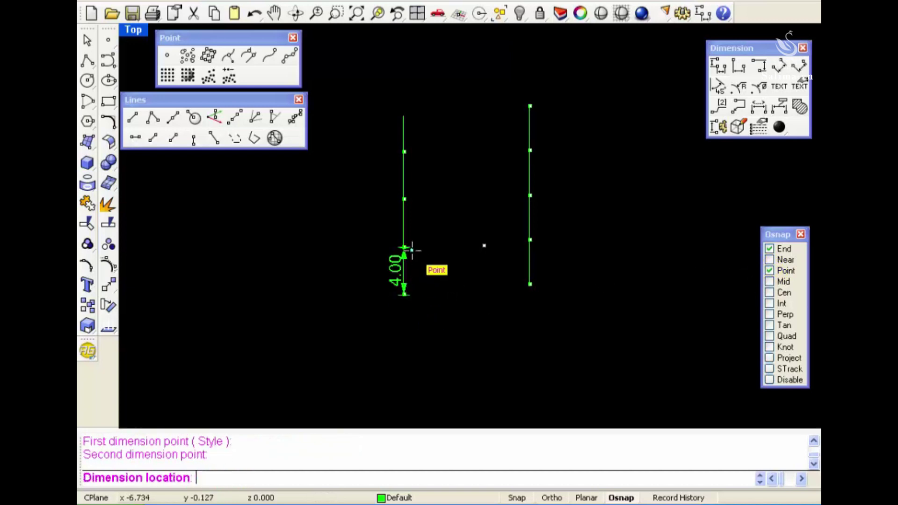
left_click(344, 250)
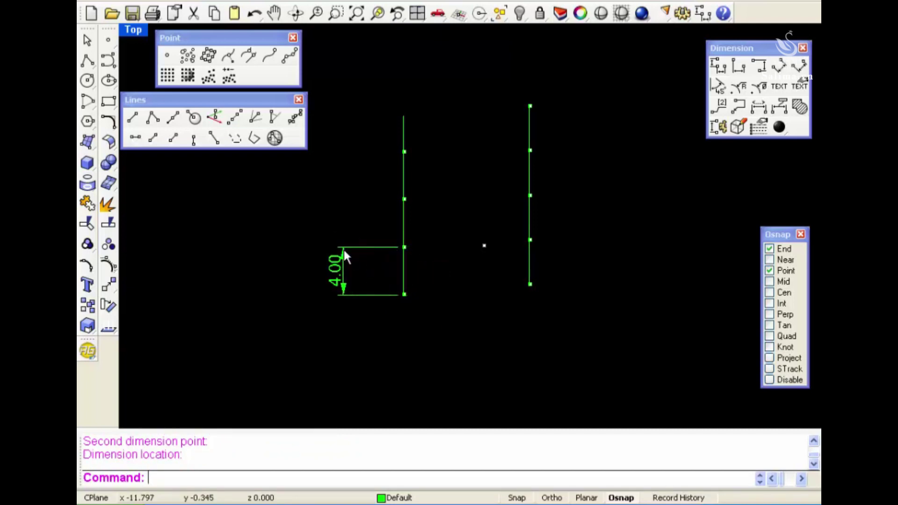
right_click(450, 214)
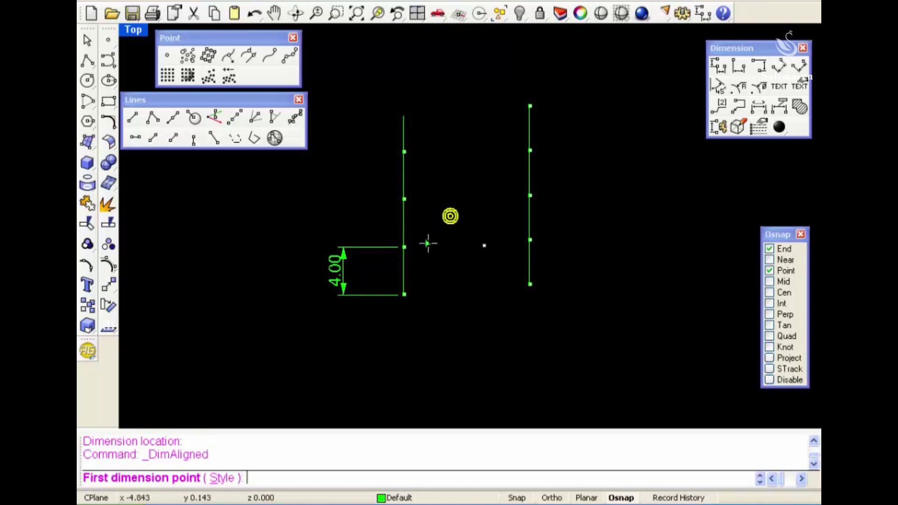
left_click(404, 246)
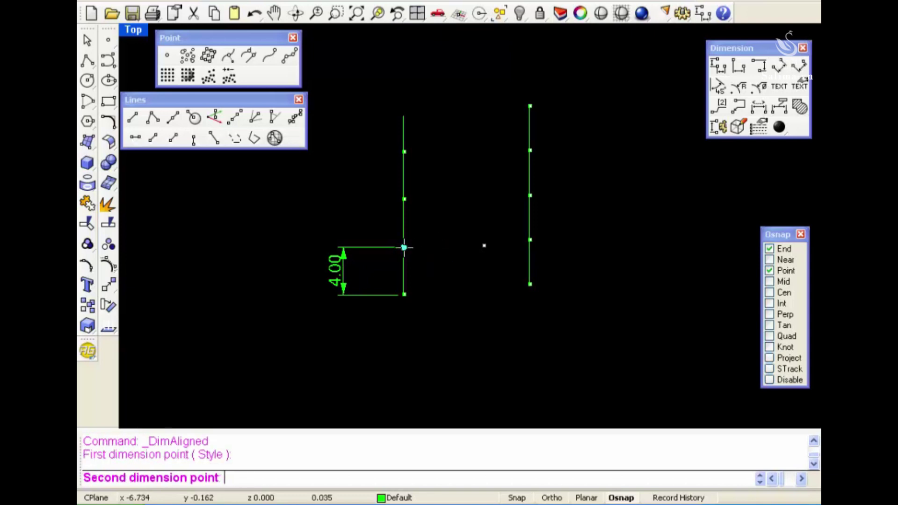
left_click(404, 199)
left_click(314, 220)
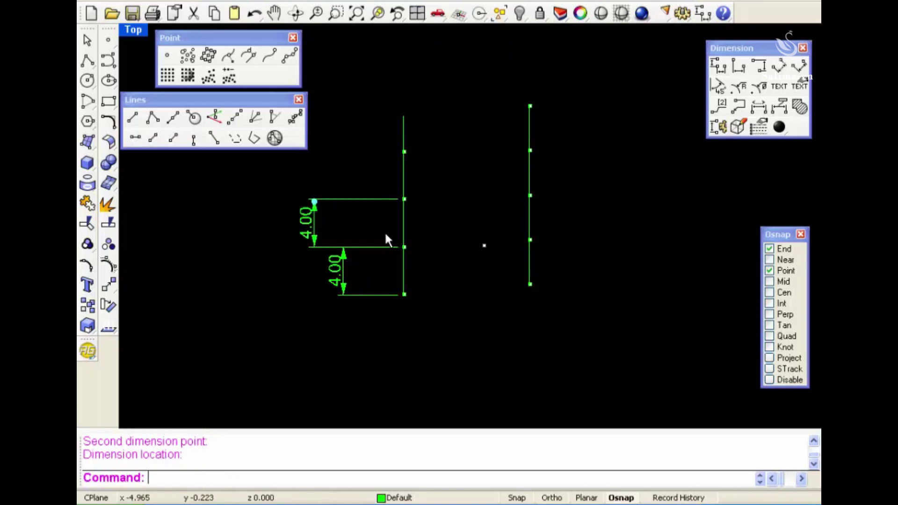
right_click(429, 192)
left_click(404, 199)
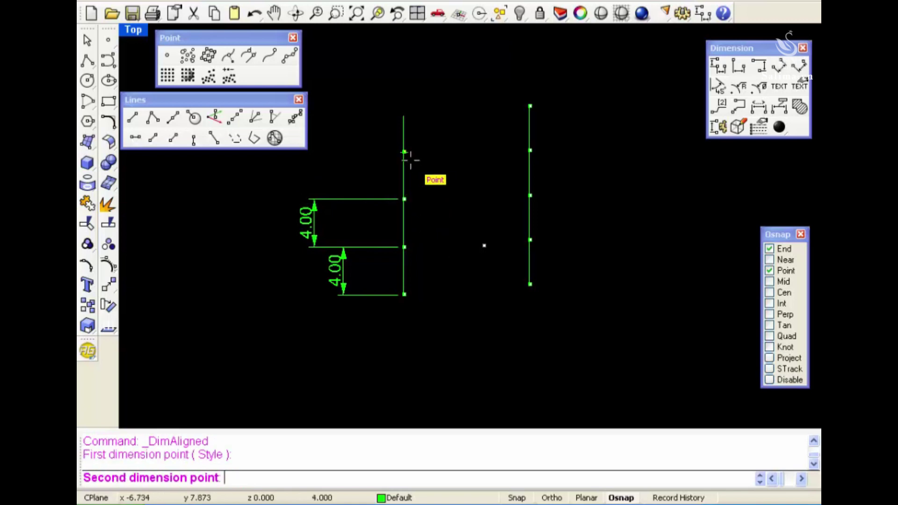
left_click(404, 152)
left_click(360, 158)
- Add aligned 3.75 dimensions to the right line's two lowest segments
right_click(515, 313)
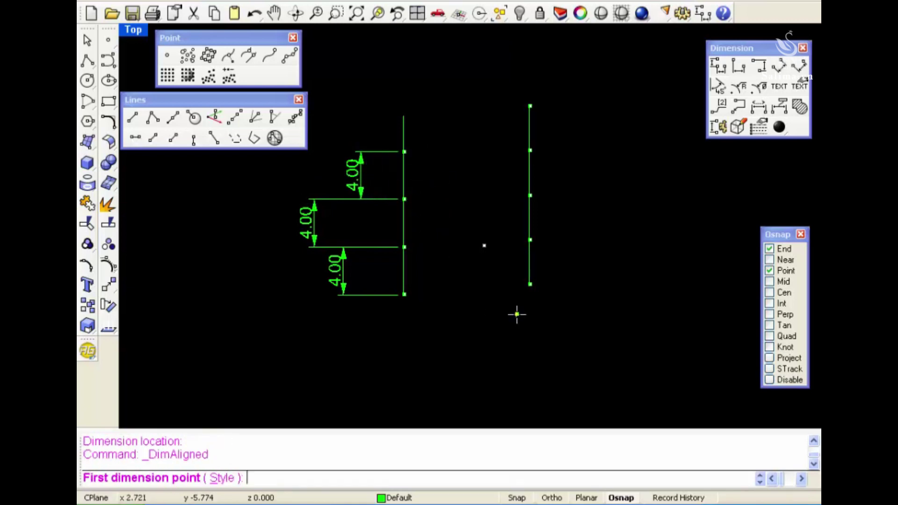
left_click(529, 289)
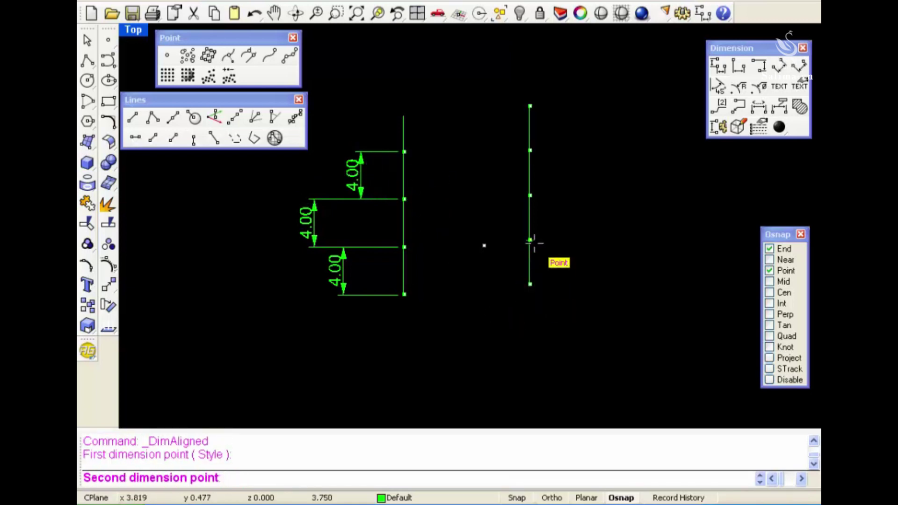
left_click(529, 240)
left_click(594, 251)
right_click(583, 227)
right_click(571, 203)
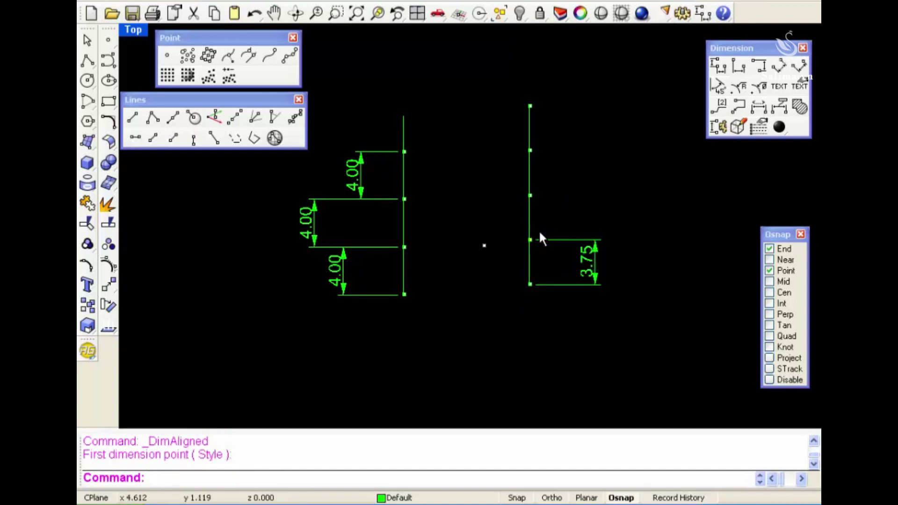
right_click(530, 239)
left_click(530, 240)
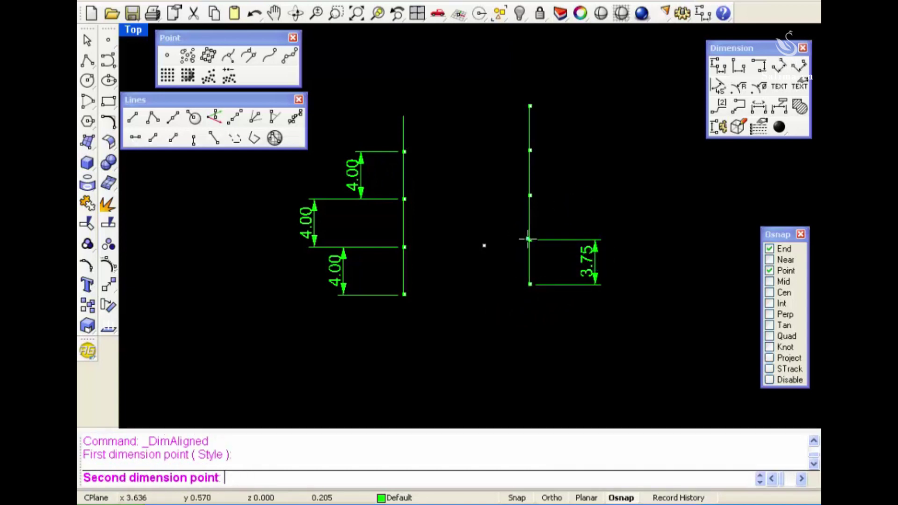
left_click(530, 195)
right_click(547, 189)
- Dimension the right line's upper two segments with aligned 3.75 dimensions
left_click(530, 195)
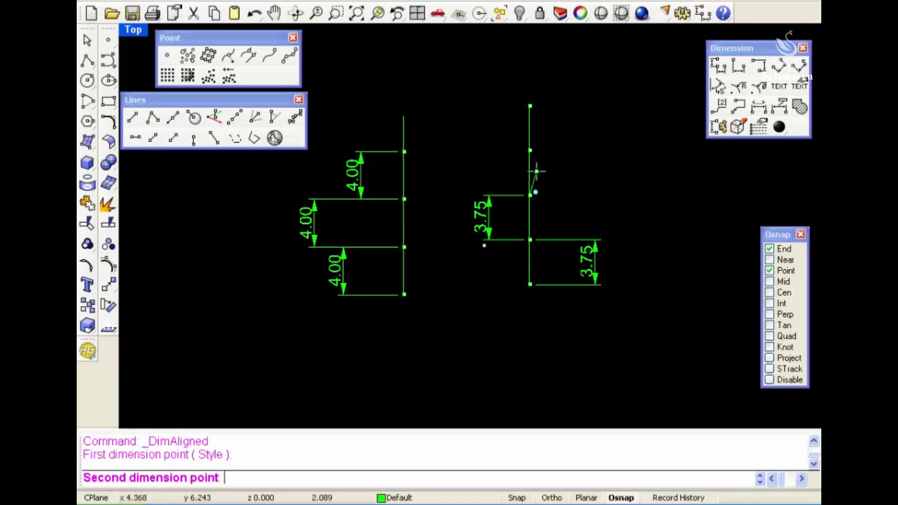
left_click(530, 150)
left_click(599, 168)
right_click(555, 132)
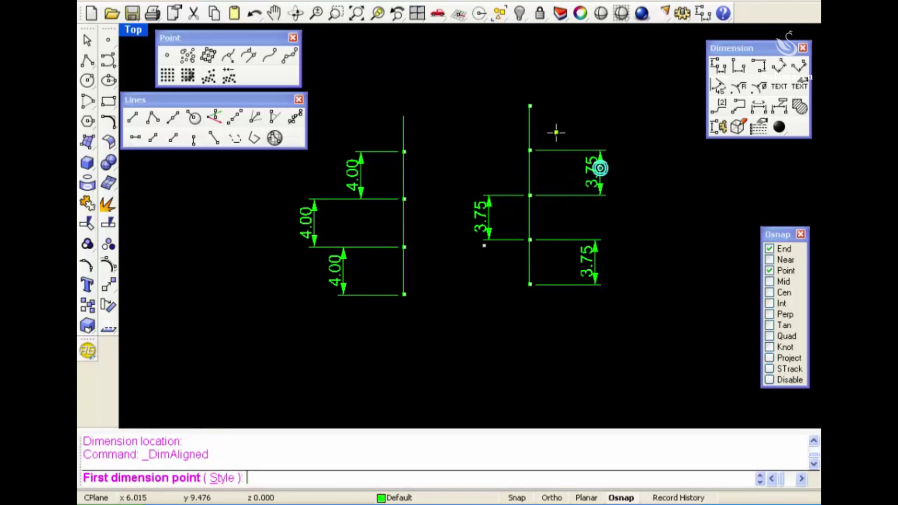
left_click(529, 150)
left_click(529, 106)
left_click(487, 127)
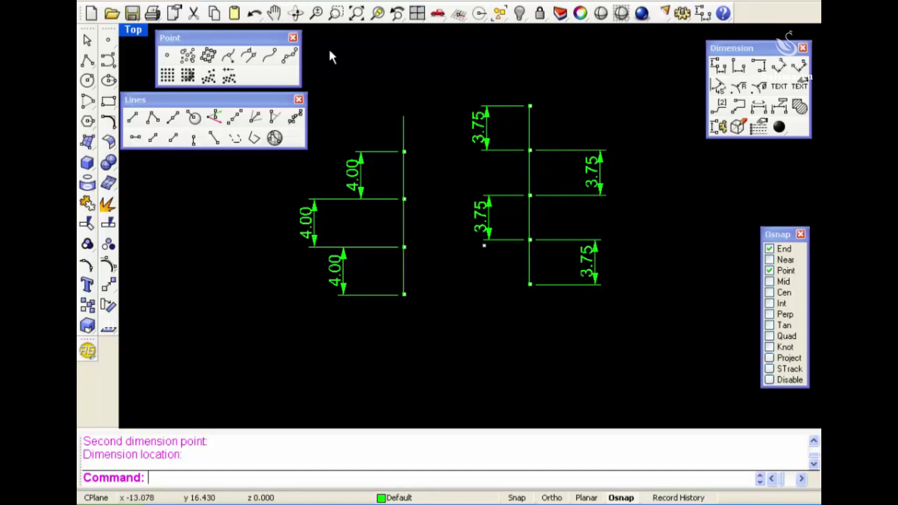
- Window-select the left vertical line's division points, bottom to top, in four drags
left_click(290, 56)
left_click_drag(385, 233, 435, 327)
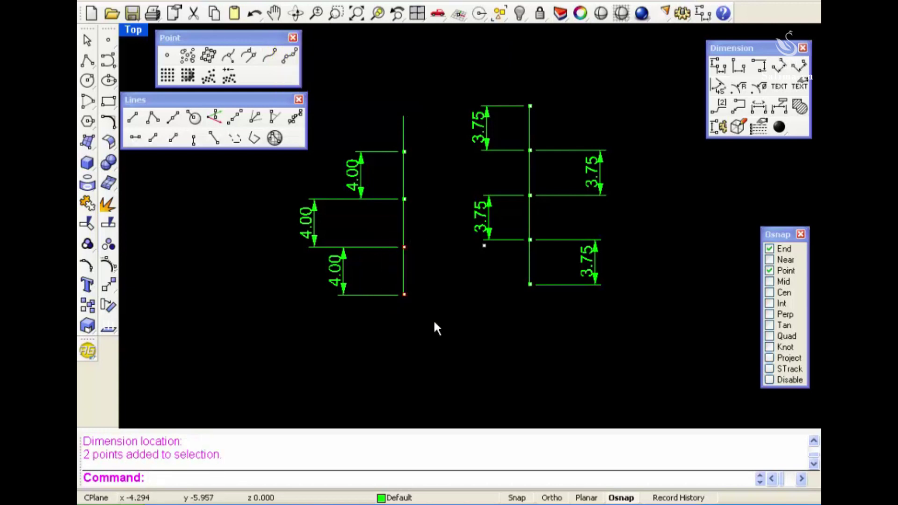
left_click_drag(388, 186, 429, 267)
mouse_move(379, 129)
left_mouse_down()
mouse_move(413, 203)
mouse_move(431, 205)
left_mouse_up()
left_click_drag(378, 99, 422, 160)
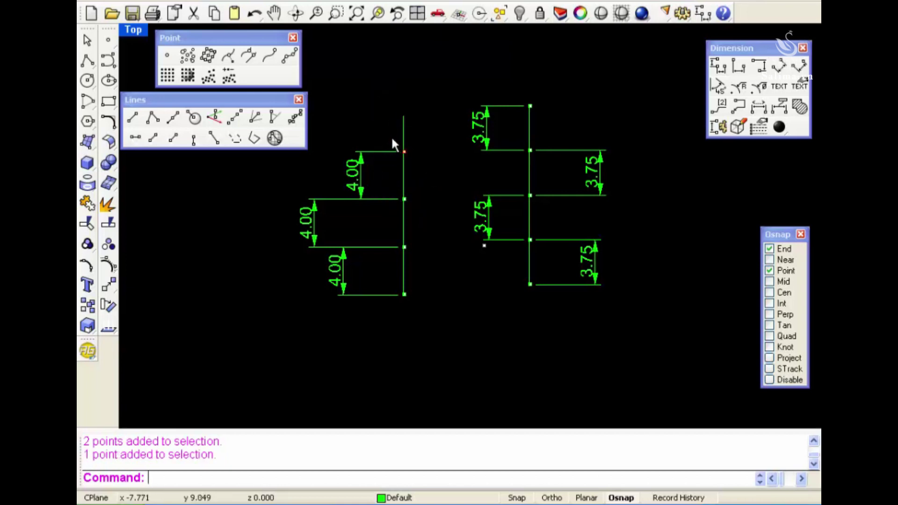
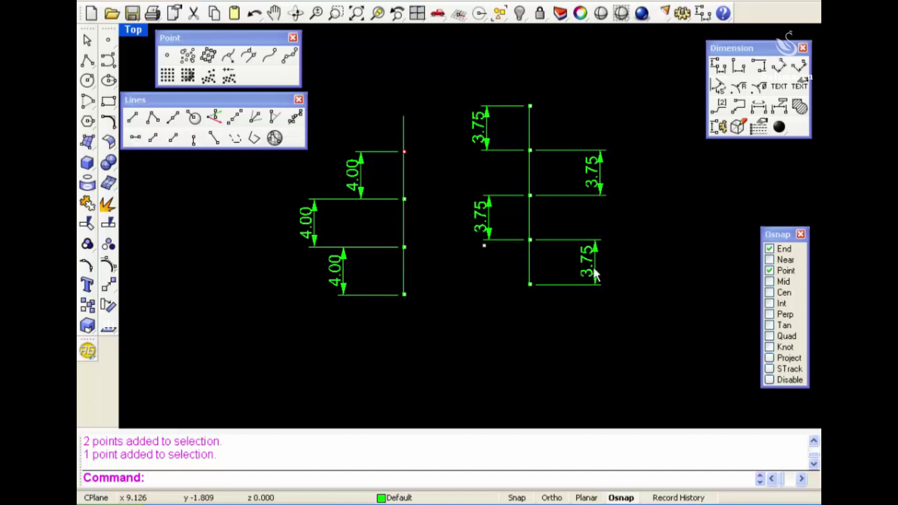
- Box-select the old dimensioned drawing and delete it entirely
left_click(531, 258)
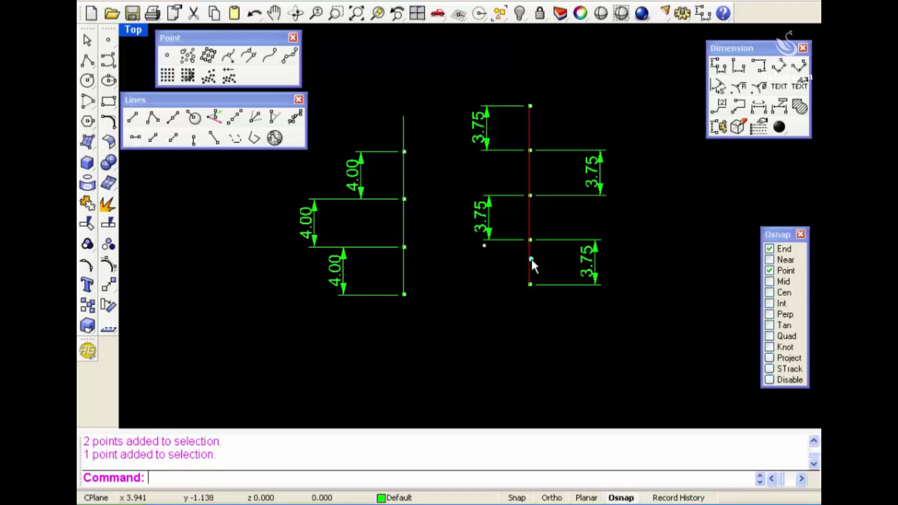
left_click(556, 261)
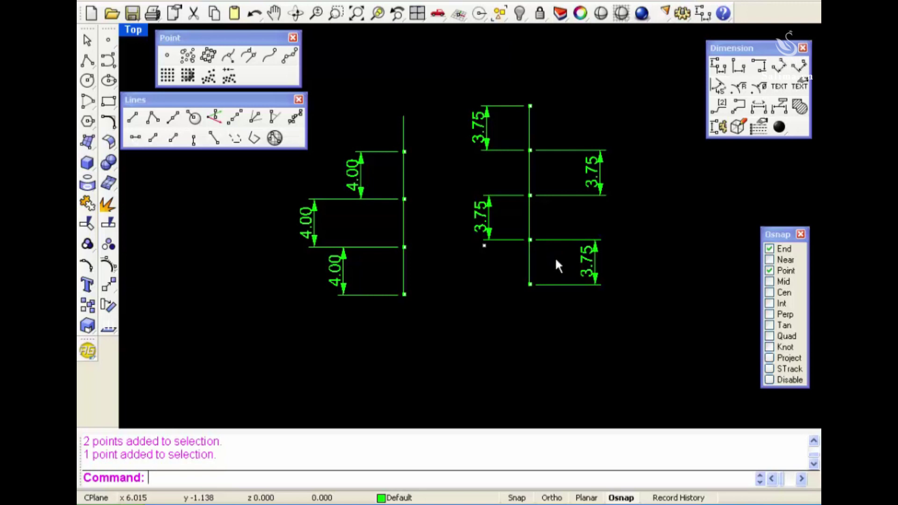
left_click(531, 213)
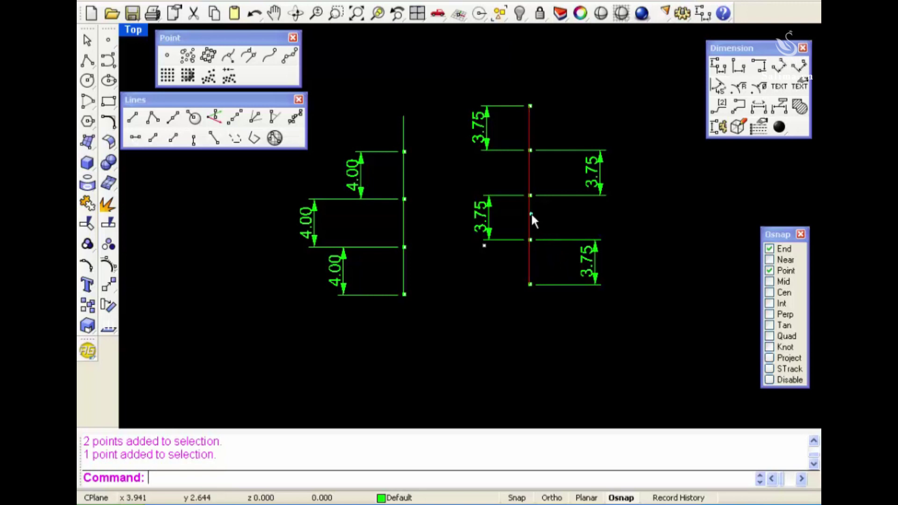
left_click(561, 265)
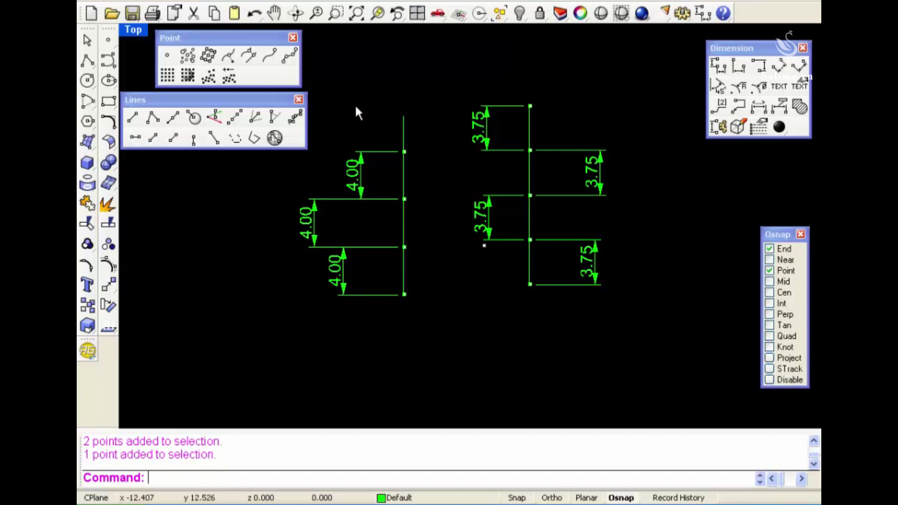
left_click(289, 56)
left_click(404, 276)
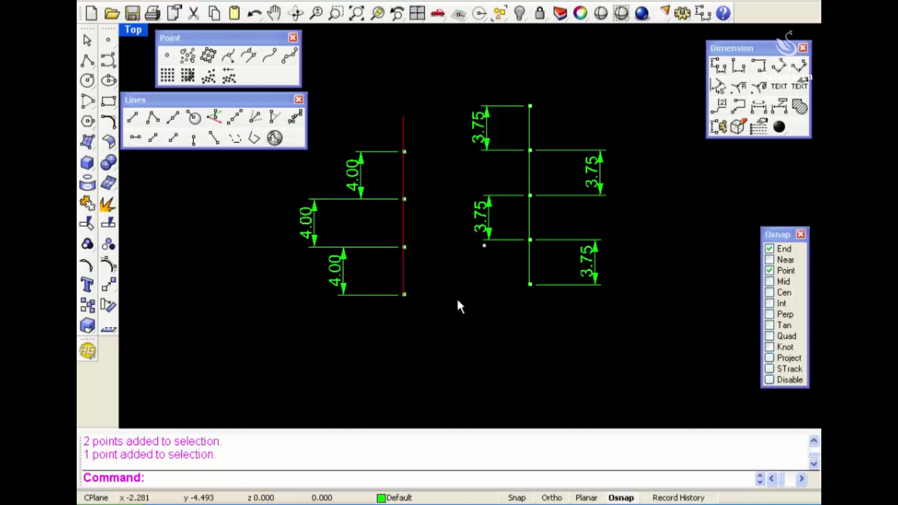
left_click(524, 213)
left_click(527, 216)
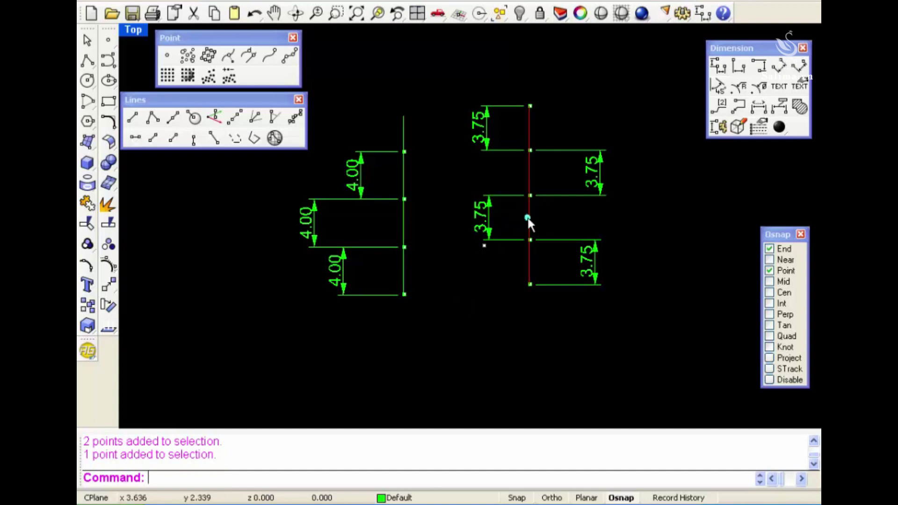
left_click(588, 223)
scroll(588, 223, "down", 3)
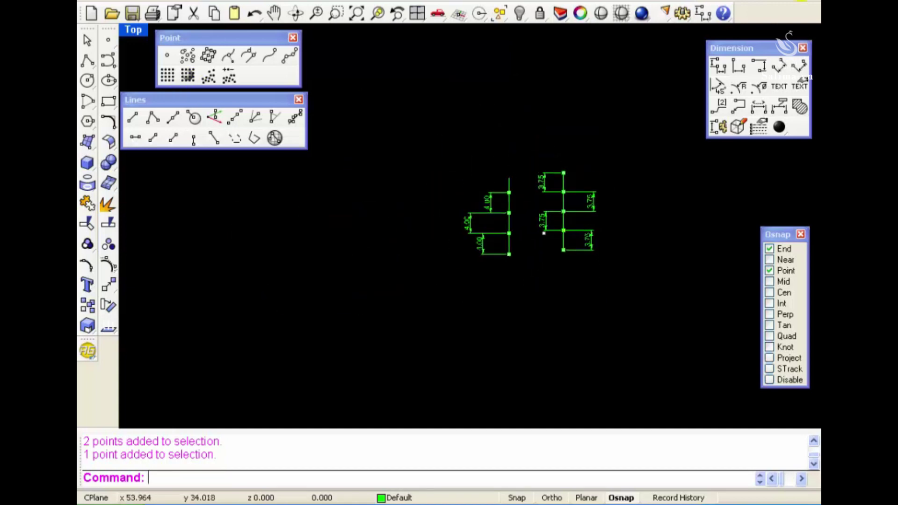
scroll(510, 232, "up", 1)
scroll(510, 231, "up", 2)
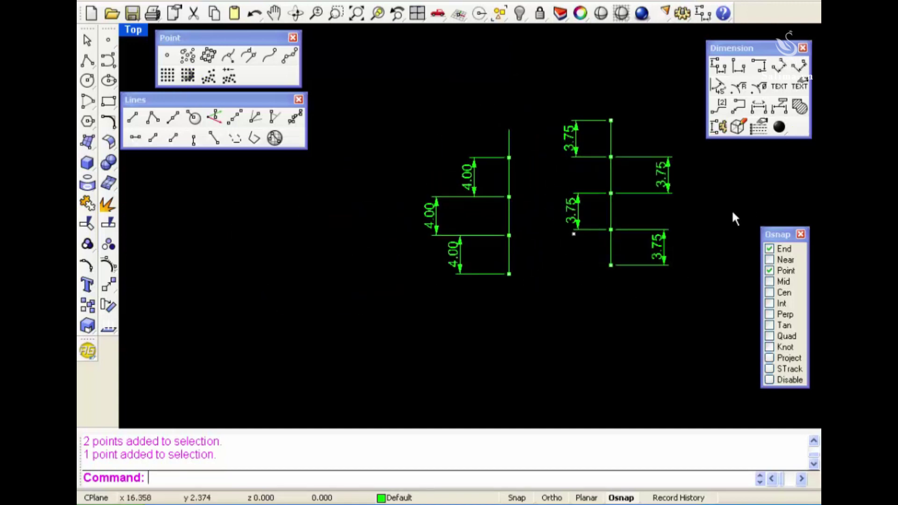
left_click_drag(403, 81, 684, 310)
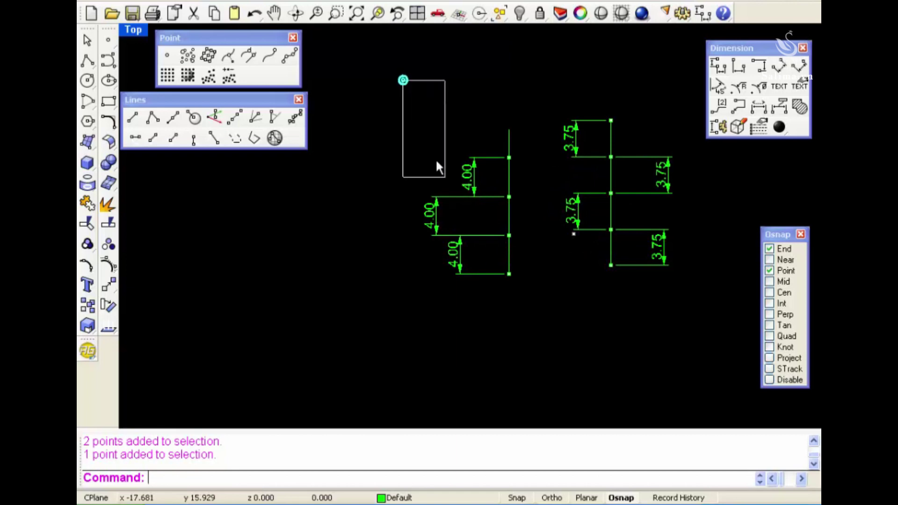
key("Delete")
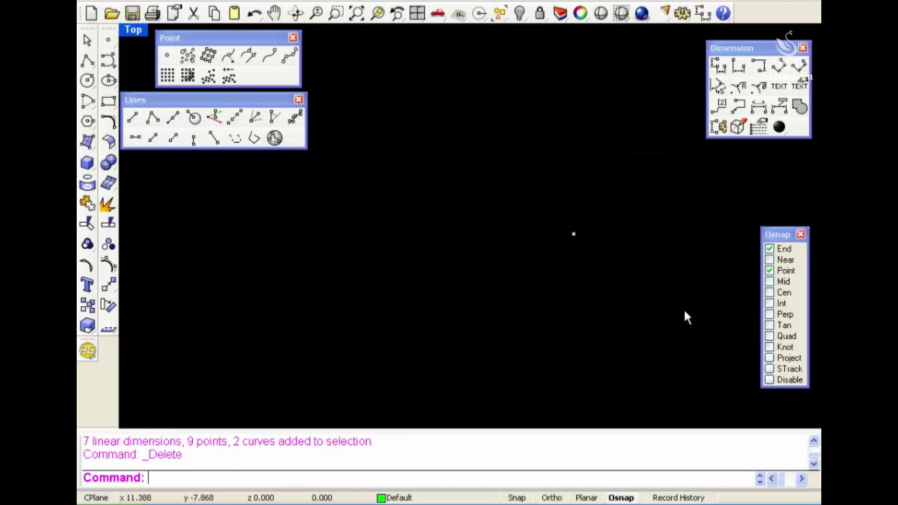
- Draw a near-vertical straight line 15 units long
left_click(134, 118)
left_click(450, 321)
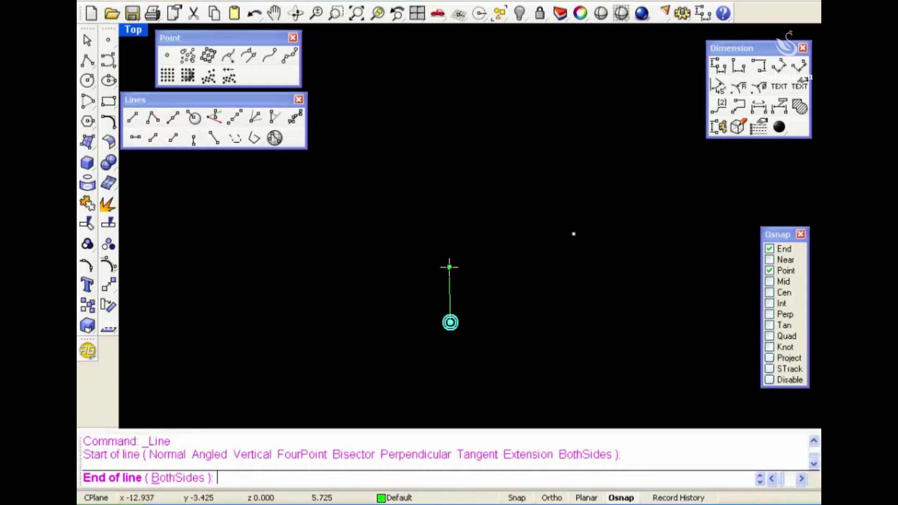
type("15")
key("Return")
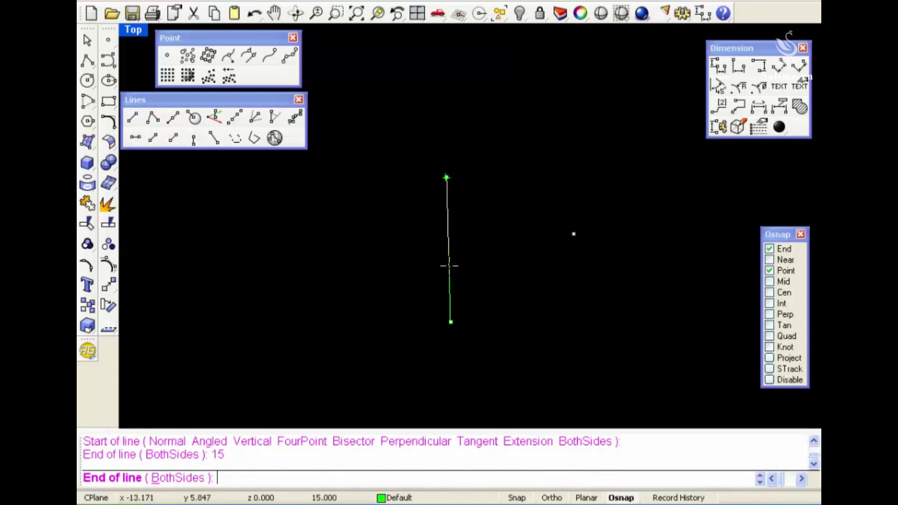
left_click(471, 163)
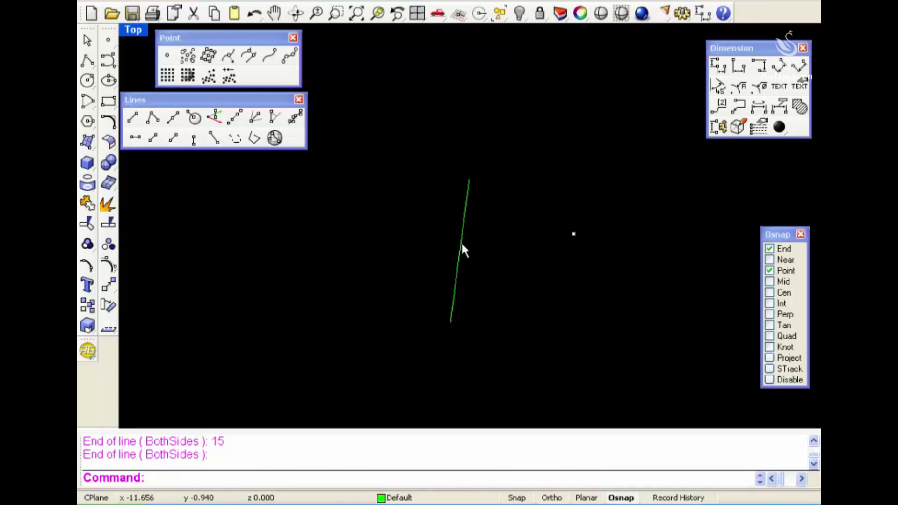
- Drag a copy of the 15-unit line to its right
mouse_move(461, 243)
left_mouse_down()
mouse_move(540, 236)
mouse_move(559, 220)
left_mouse_up()
left_click(620, 222)
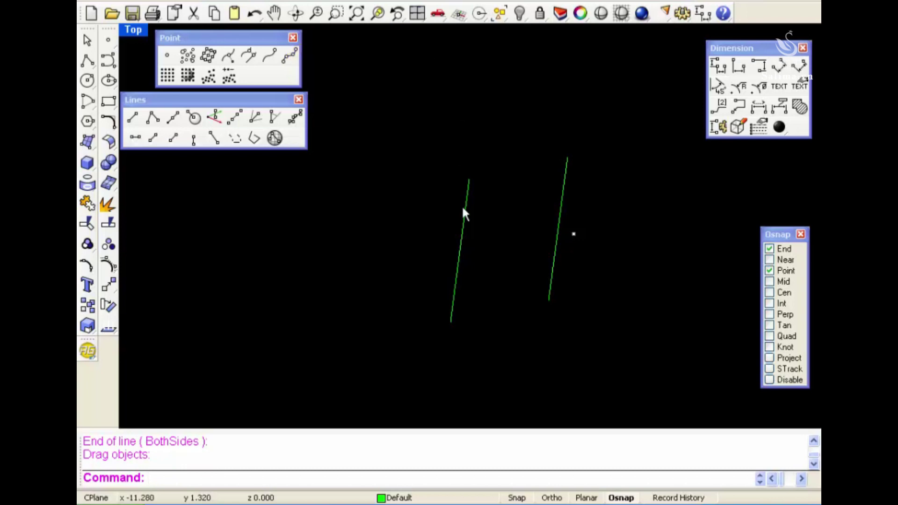
left_click(466, 223)
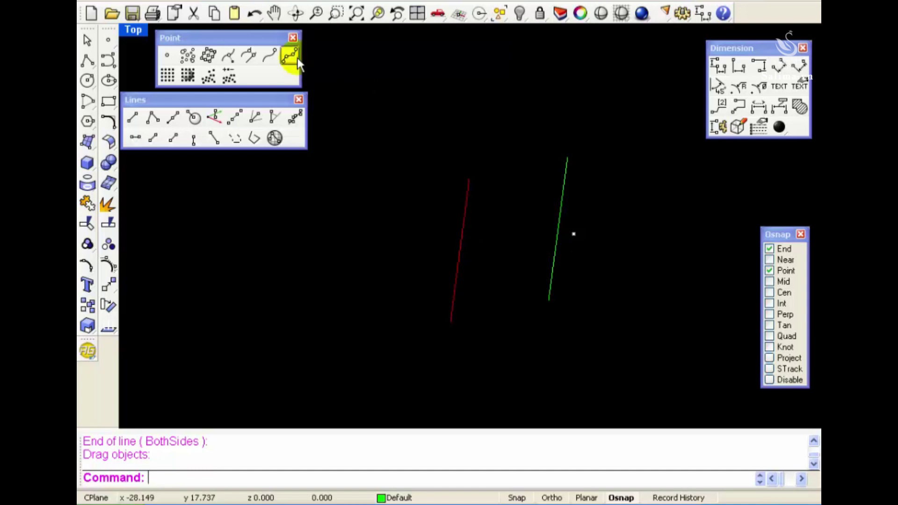
left_click(358, 125)
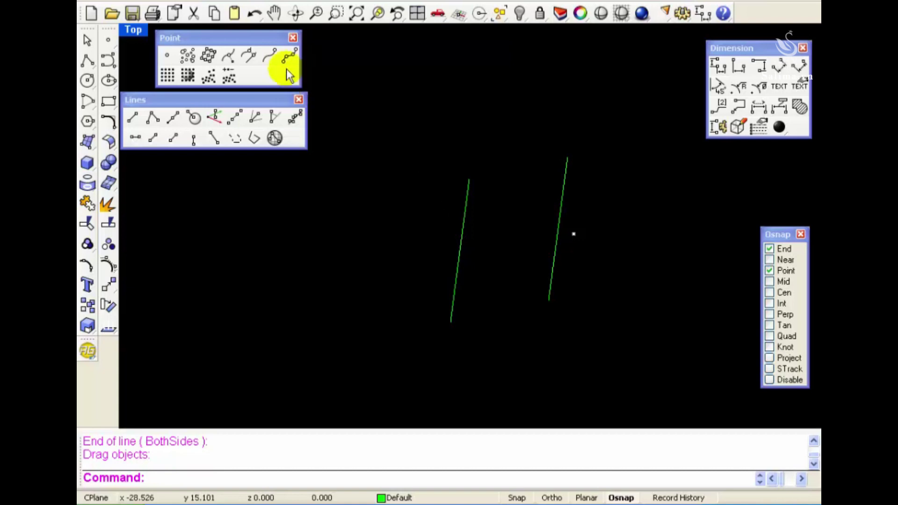
left_click(290, 57)
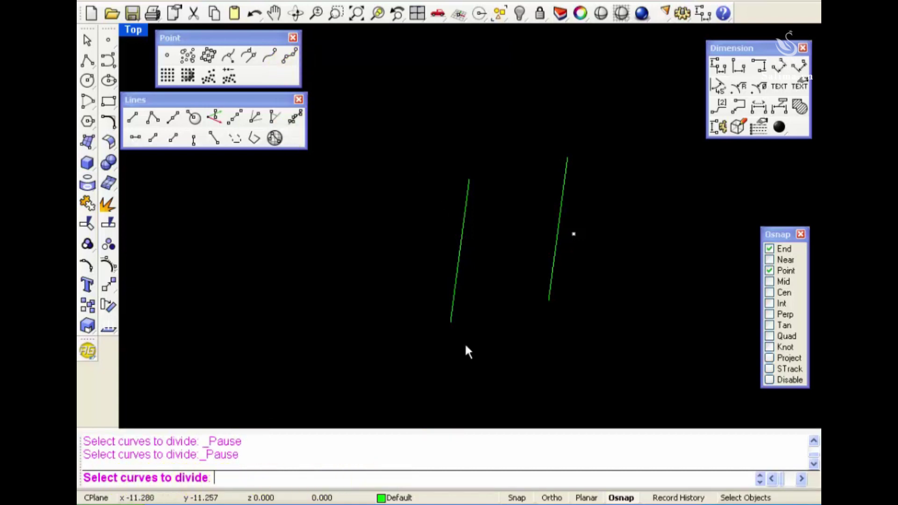
left_click(452, 301)
key("Return")
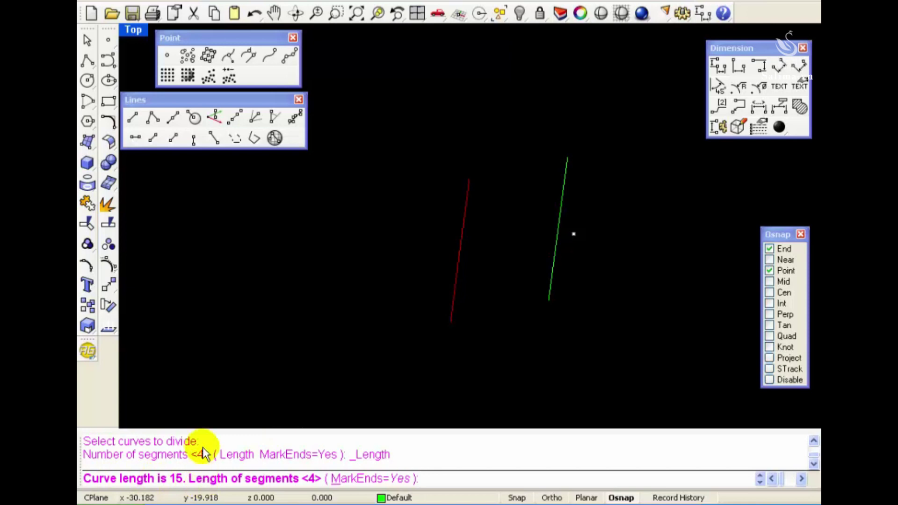
key("Return")
left_click(380, 227)
left_click(464, 233)
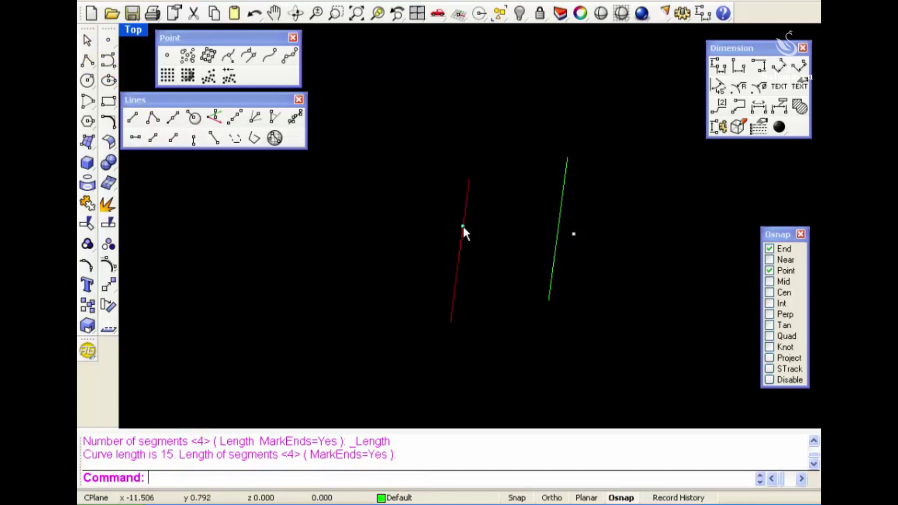
left_click(290, 56)
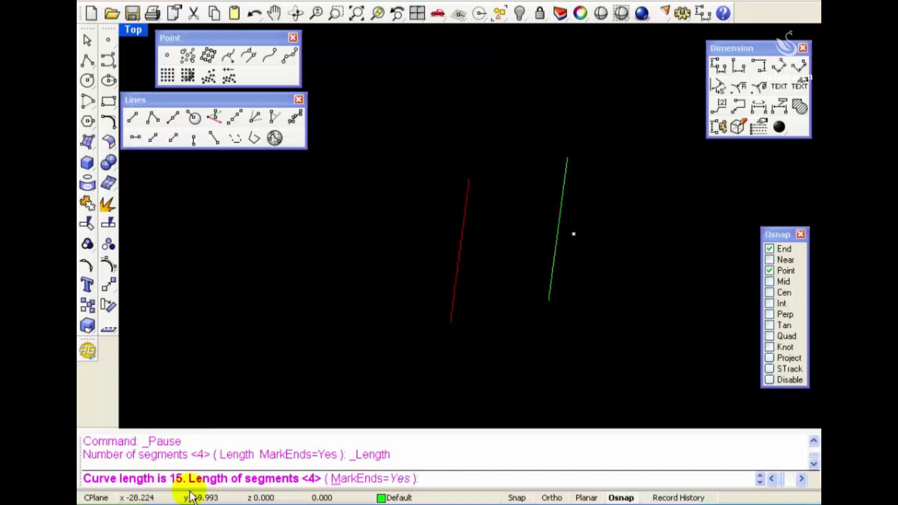
key("Return")
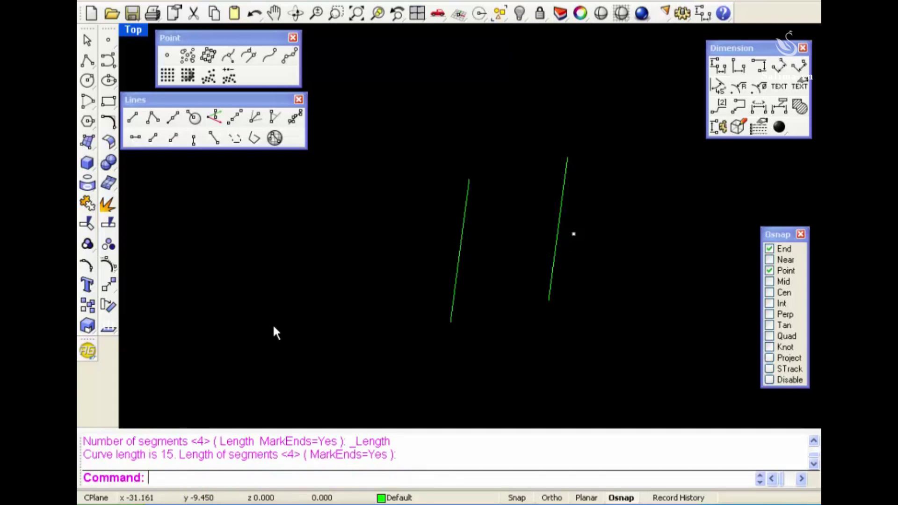
key("ctrl+z")
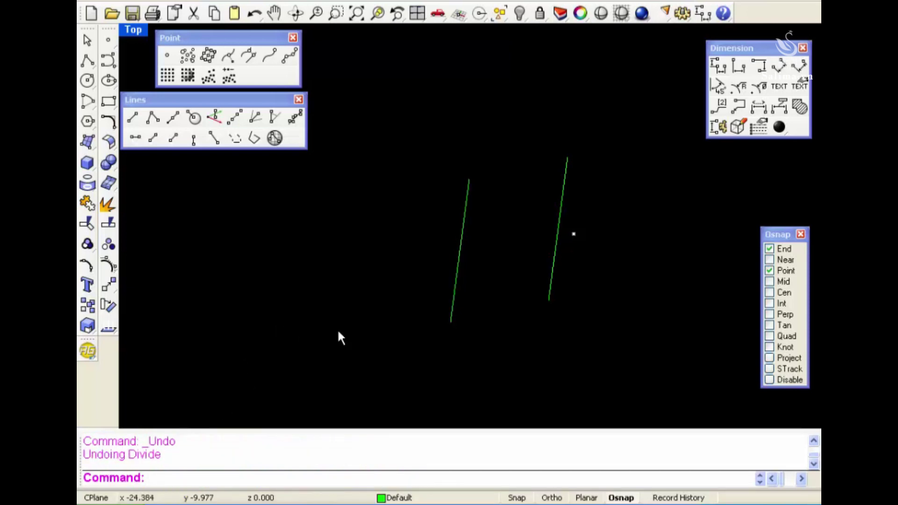
- Divide the left line by length 2, redoing it after an undo
left_click(458, 279)
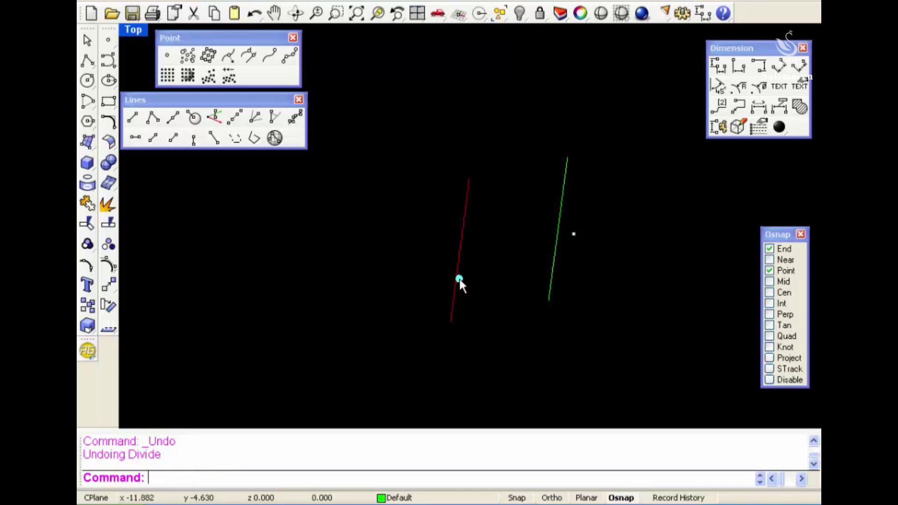
left_click(290, 56)
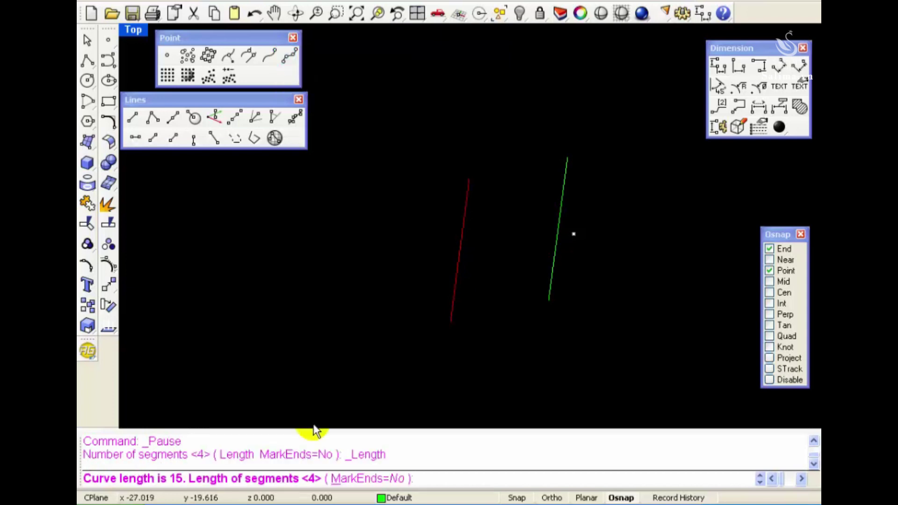
type("2")
key("Return")
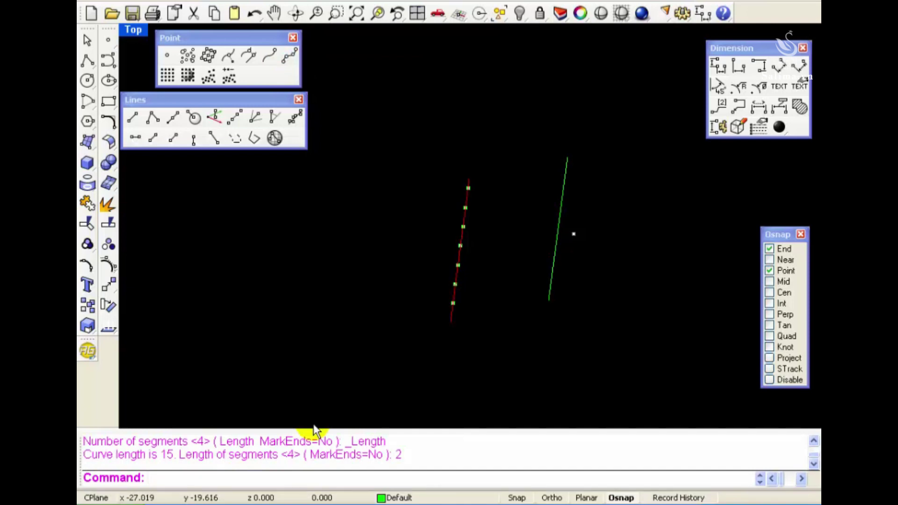
key("ctrl+z")
key("Return")
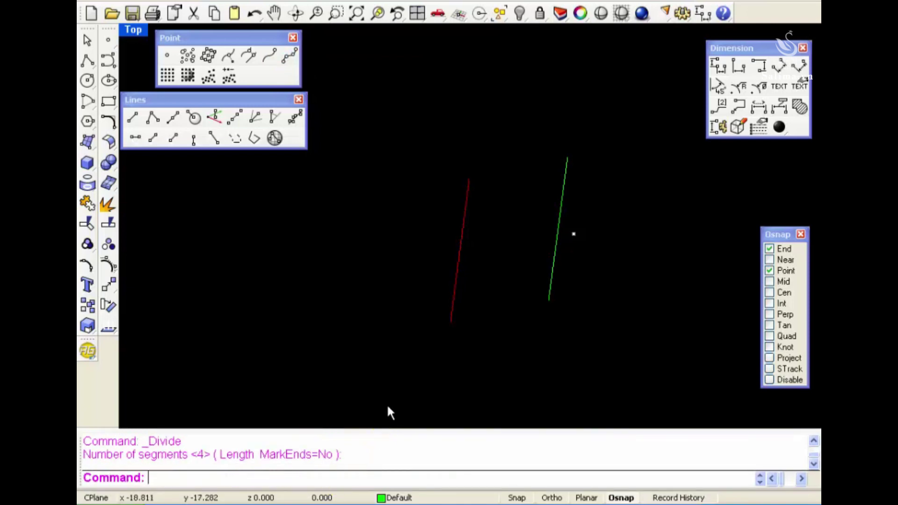
key("ctrl+z")
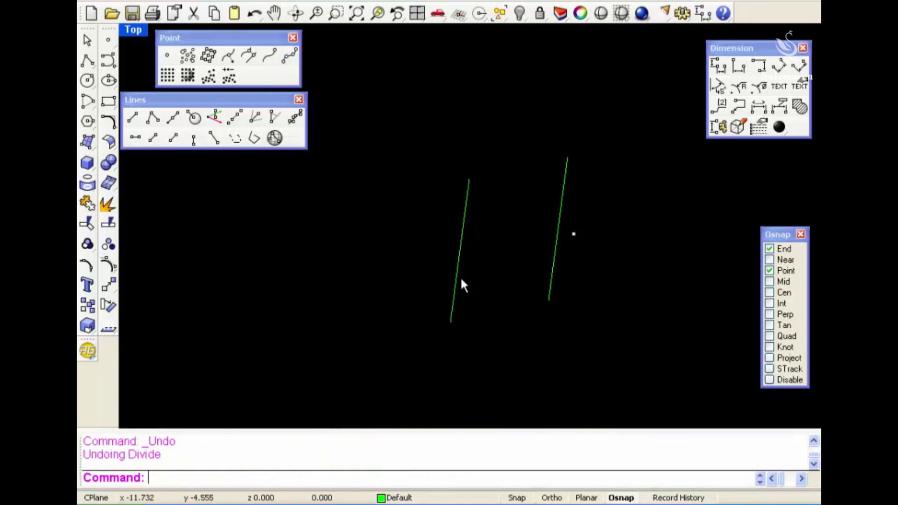
left_click(461, 280)
left_click(291, 63)
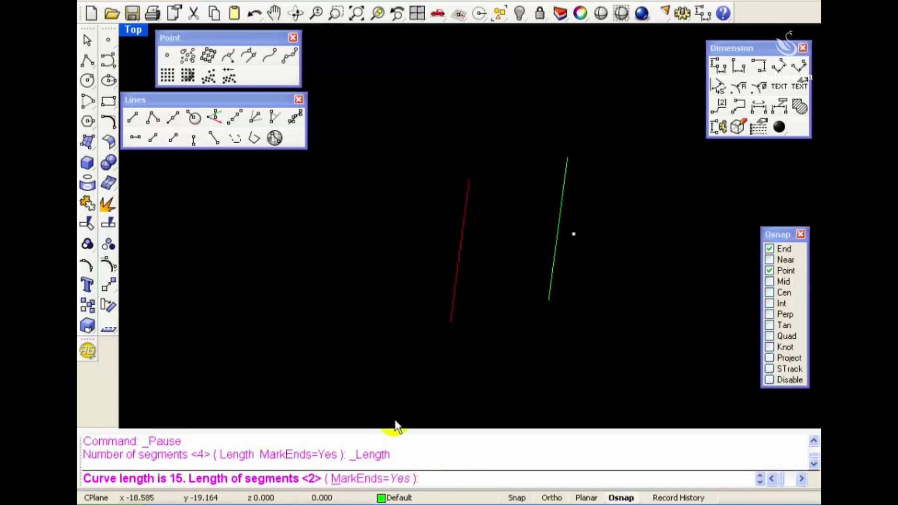
type("2")
key("Return")
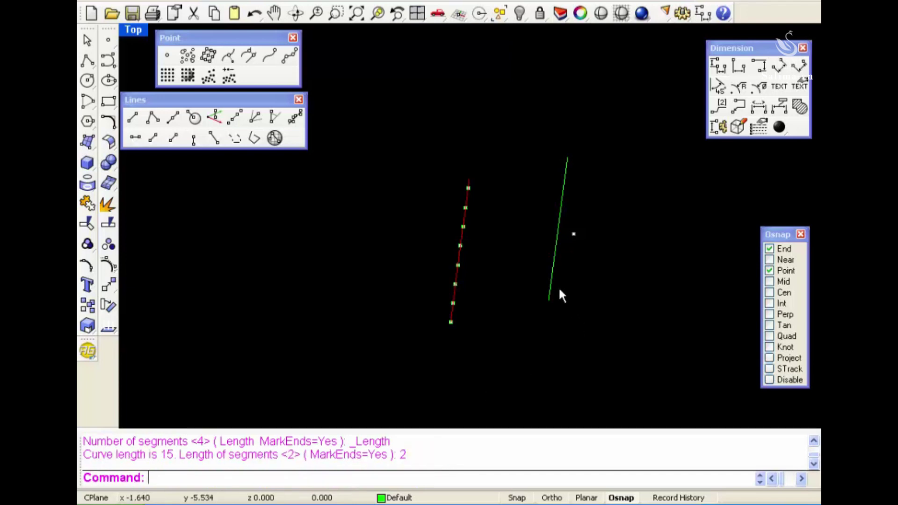
- Divide the right line into 2 equal segments
left_click(558, 286)
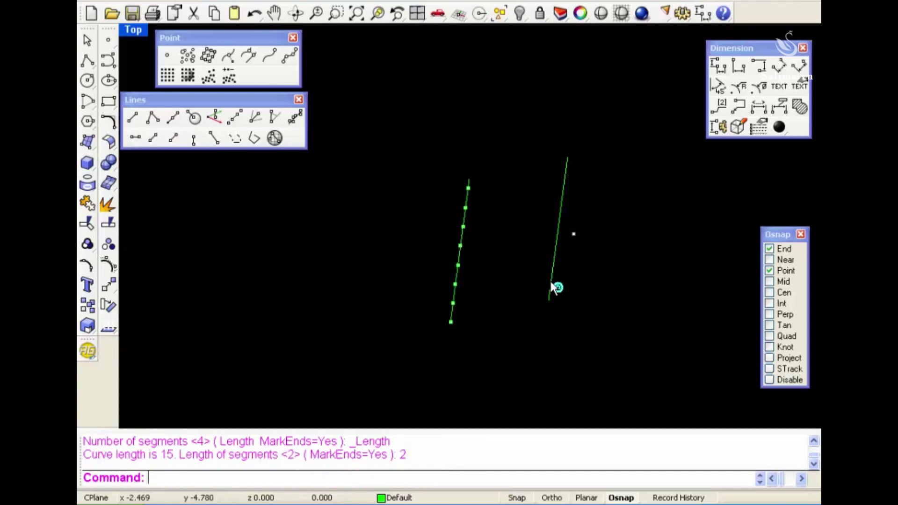
left_click(292, 56)
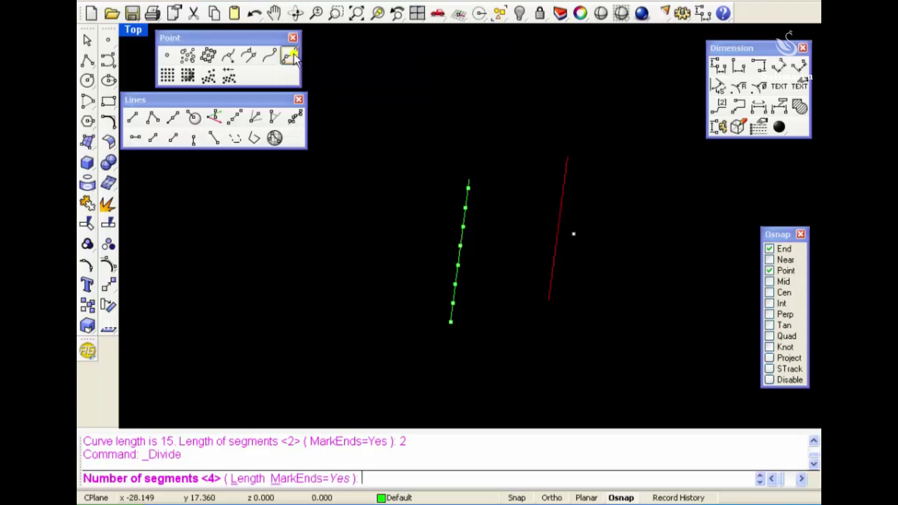
type("2")
key("Return")
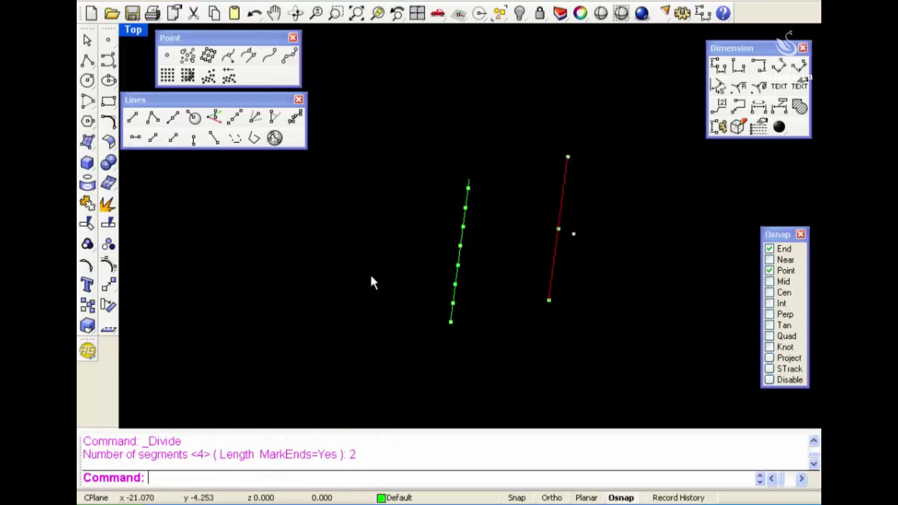
- Add two 7.50 aligned dimensions along the right line's halves
left_click(544, 260)
scroll(539, 240, "up", 1)
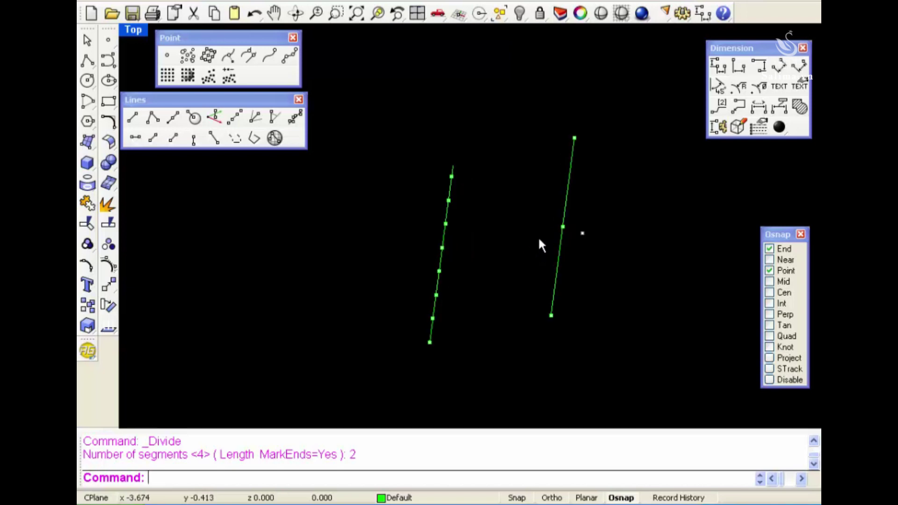
left_click(569, 200)
left_click_drag(545, 100, 609, 256)
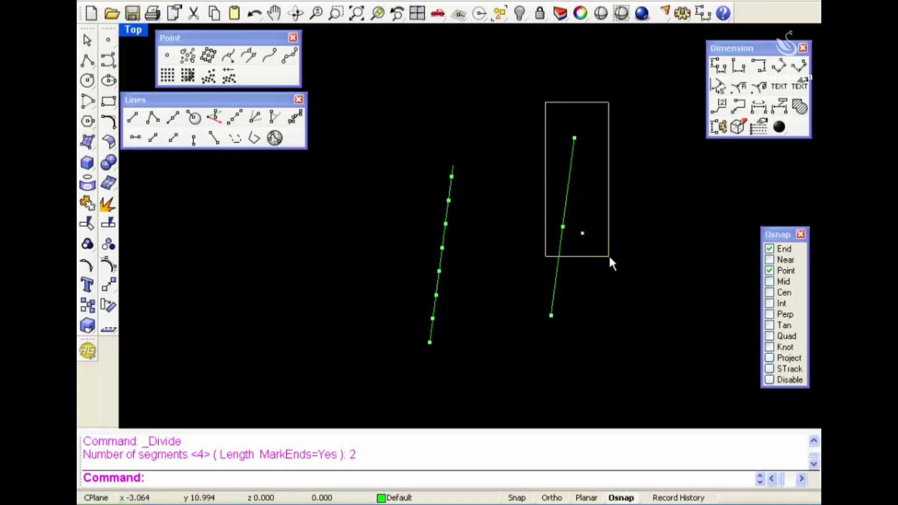
left_click_drag(525, 197, 563, 303)
left_click(779, 66)
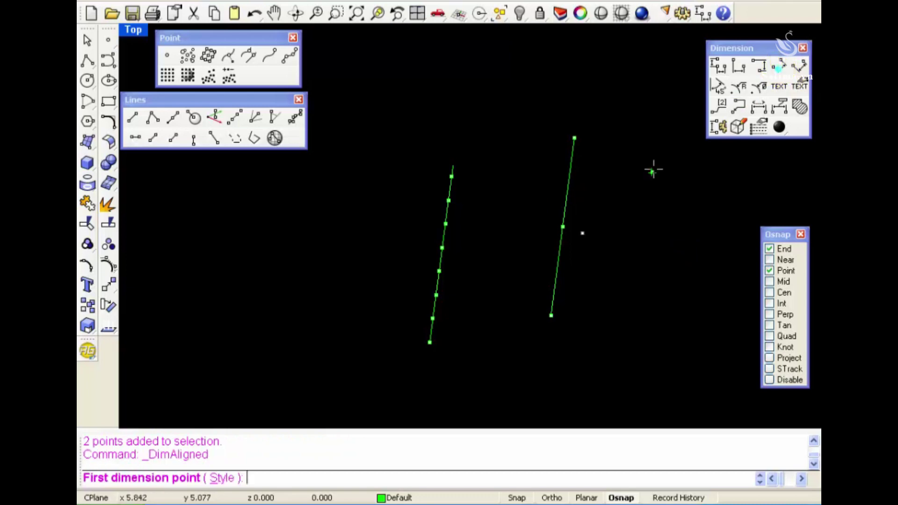
left_click(561, 314)
left_click(563, 227)
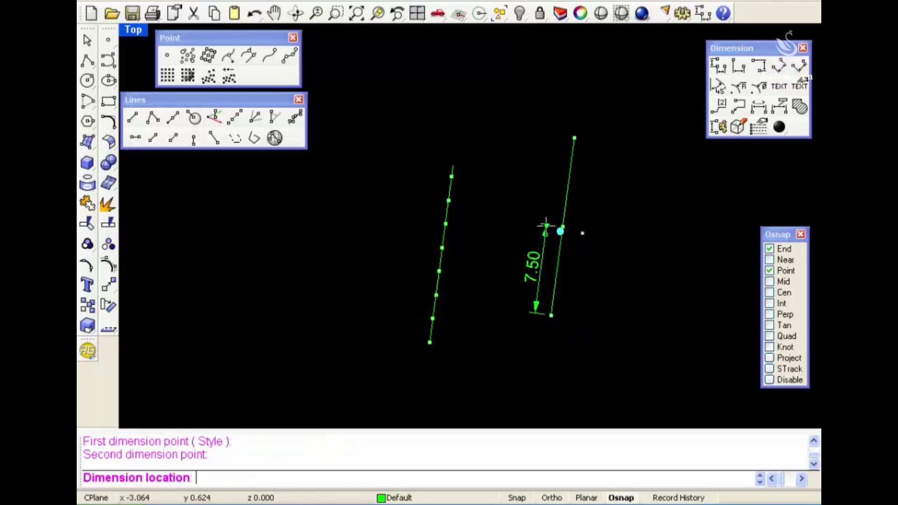
key("Return")
left_click(563, 227)
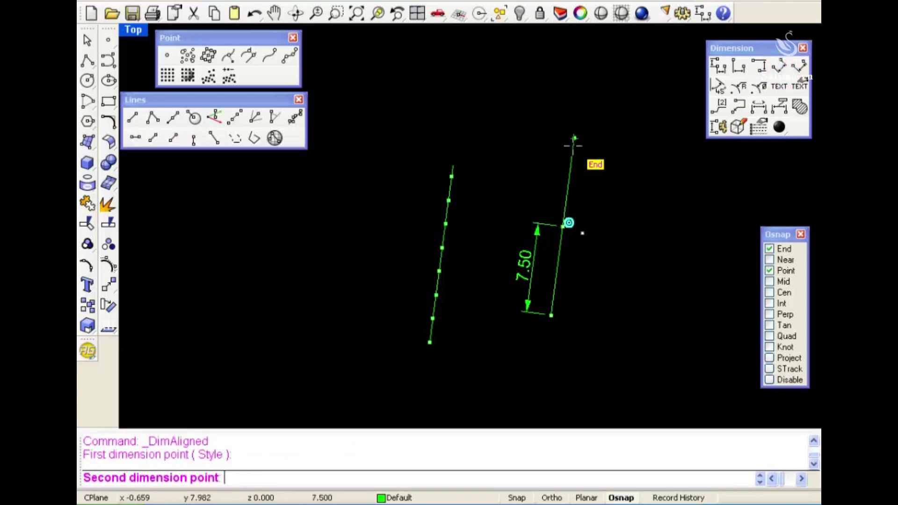
left_click(573, 138)
left_click(612, 150)
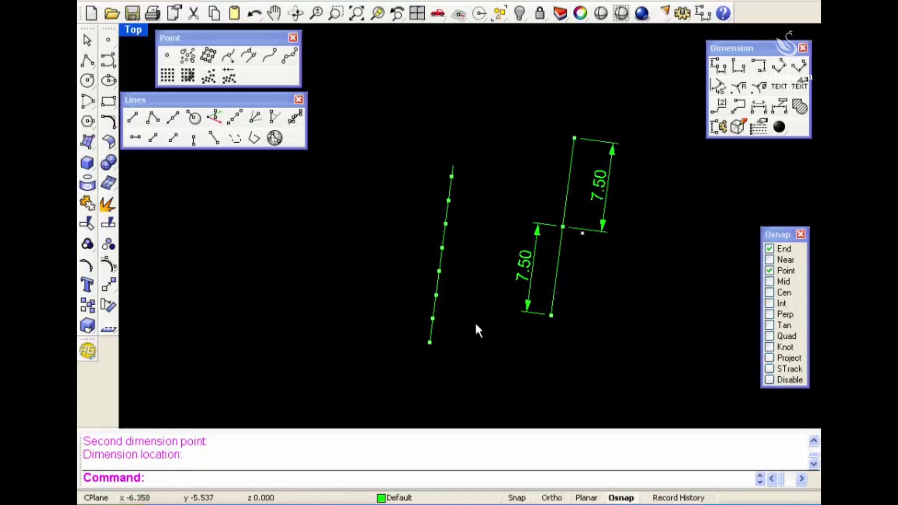
- Dimension three 2.00 segments on the left line from the bottom up
key("Return")
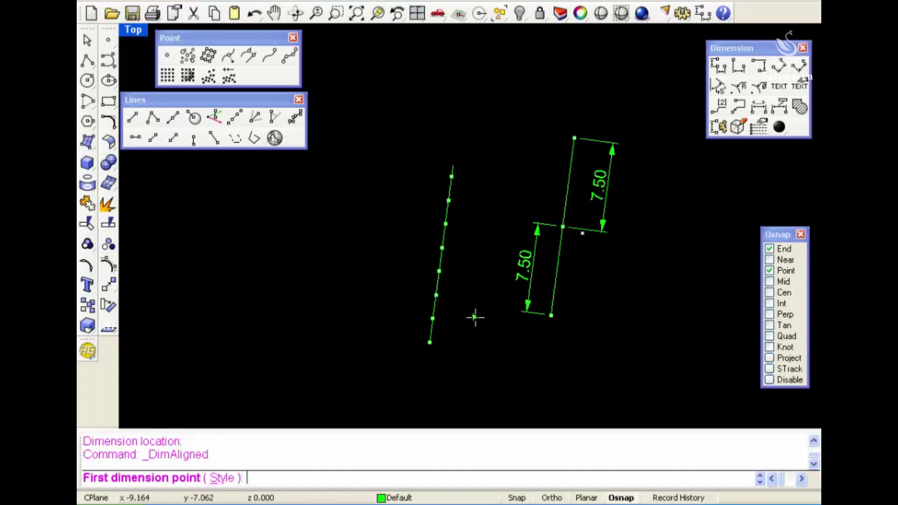
left_click(430, 342)
left_click(432, 320)
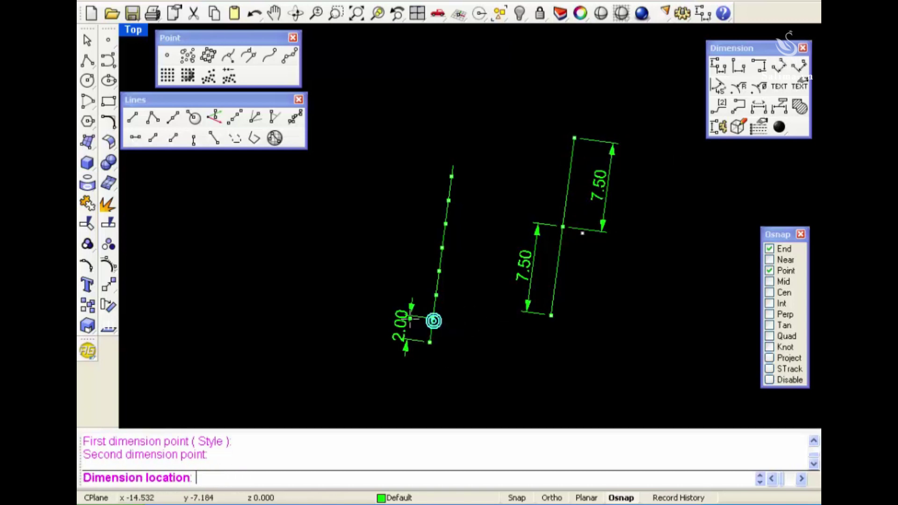
key("Return")
left_click(433, 319)
left_click(436, 295)
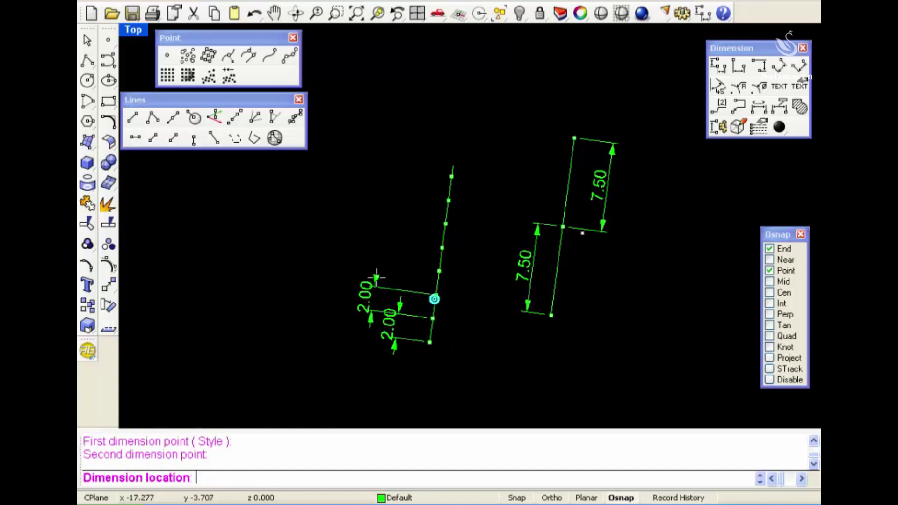
left_click(373, 281)
key("Return")
left_click(436, 294)
left_click(439, 272)
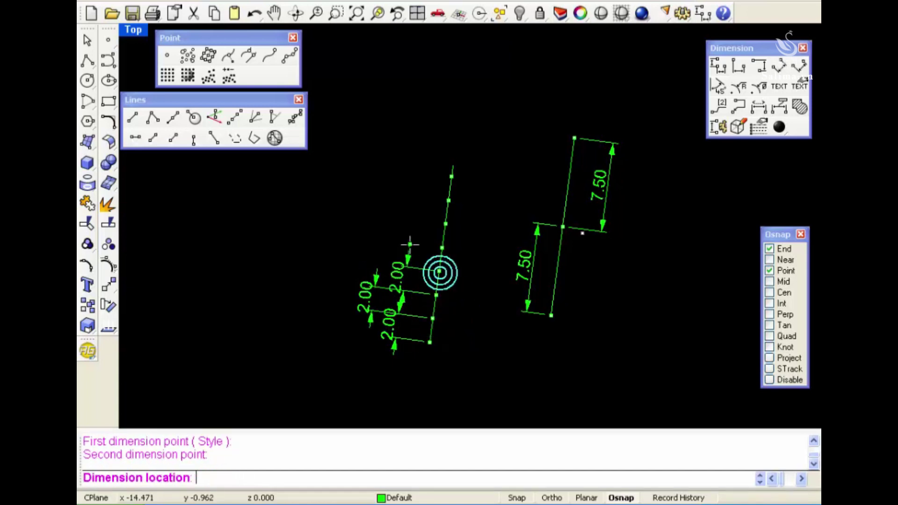
left_click(408, 242)
- Add the 1.00 dimension for the left line's top piece and recenter the view
scroll(450, 159, "up", 1)
scroll(450, 159, "up", 3)
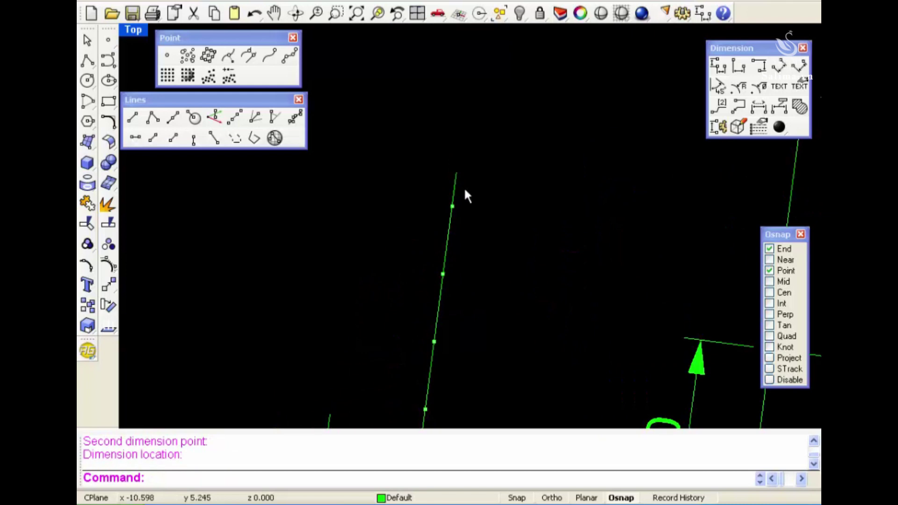
key("Return")
left_click(452, 205)
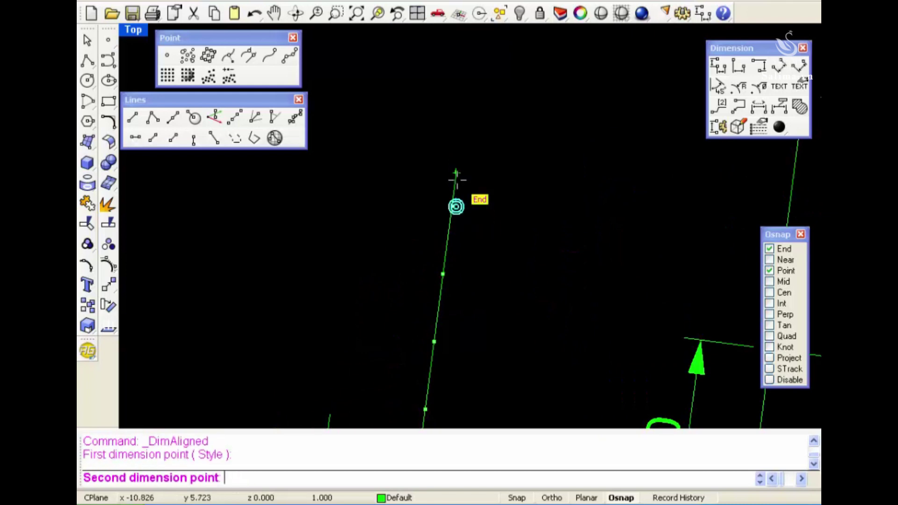
left_click(456, 174)
left_click(382, 171)
scroll(563, 243, "down", 4)
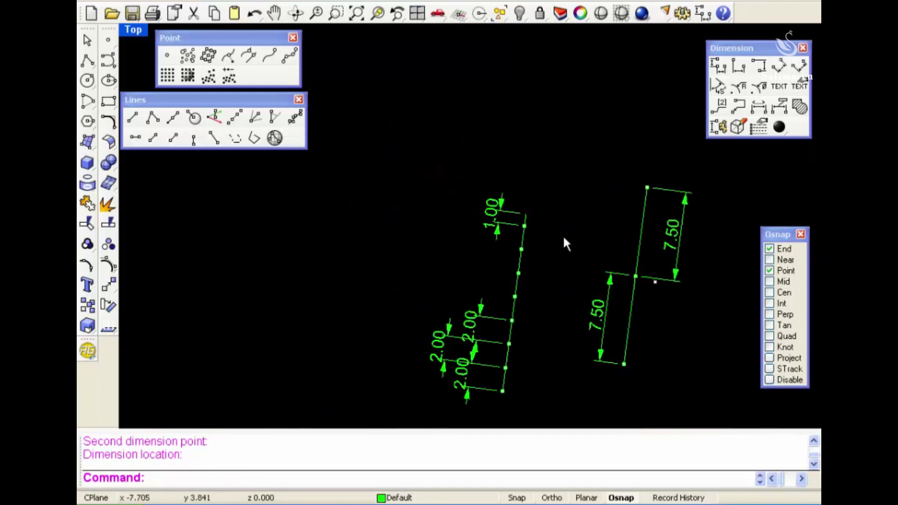
mouse_move(575, 297)
right_mouse_down()
mouse_move(533, 254)
mouse_move(461, 214)
right_mouse_up()
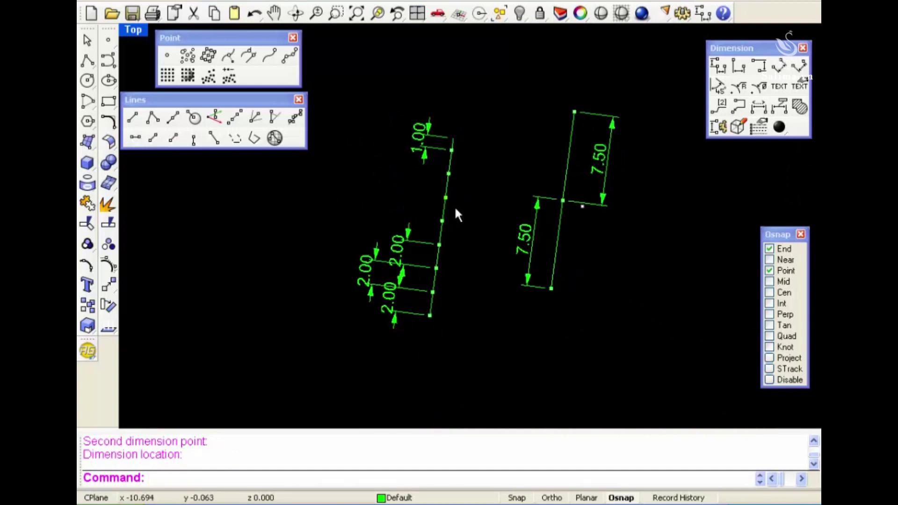
left_click(289, 57)
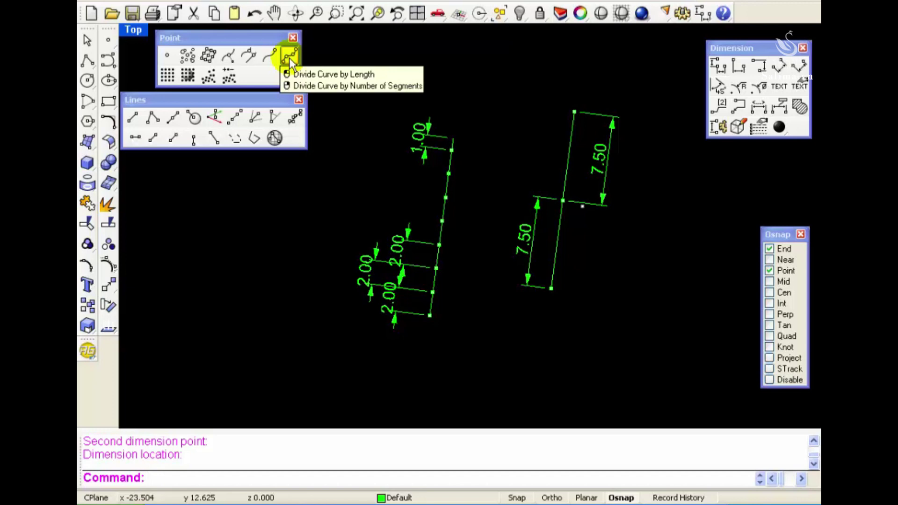
- Delete all lines, points and dimensions from the Top view
left_click_drag(329, 75, 672, 358)
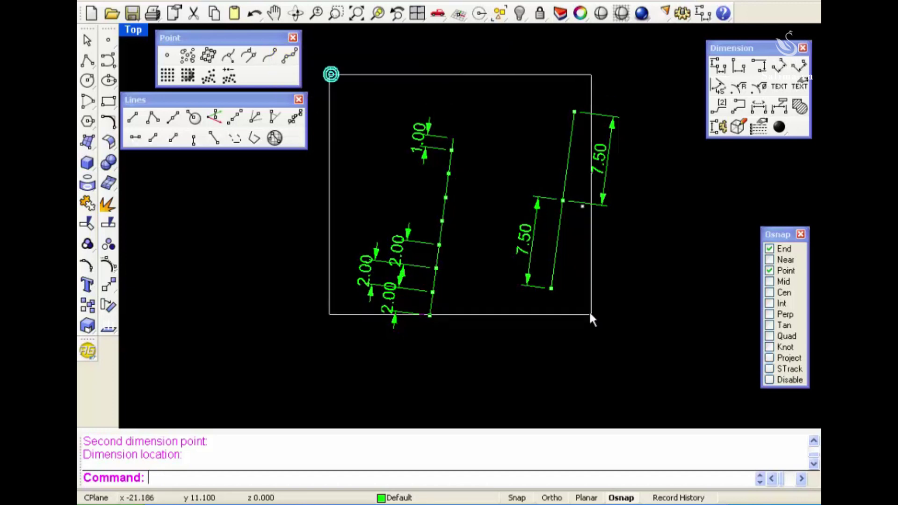
key("Delete")
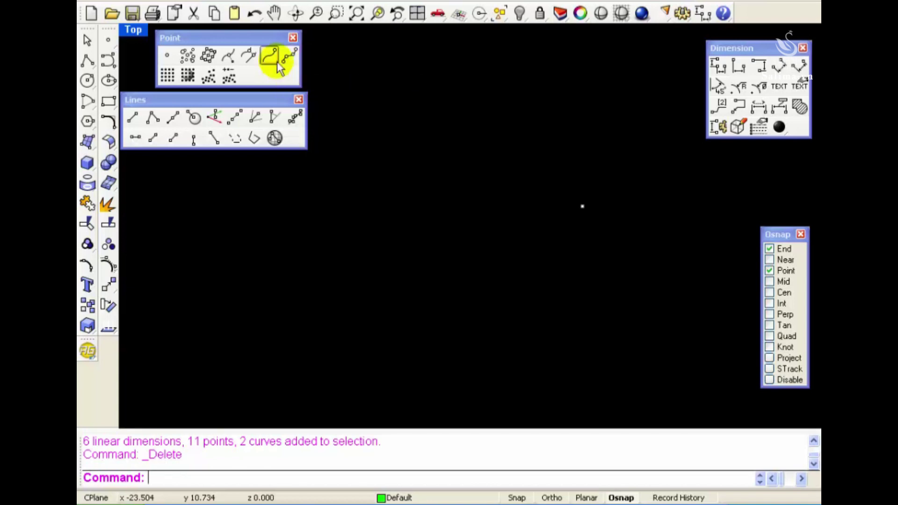
key("shift")
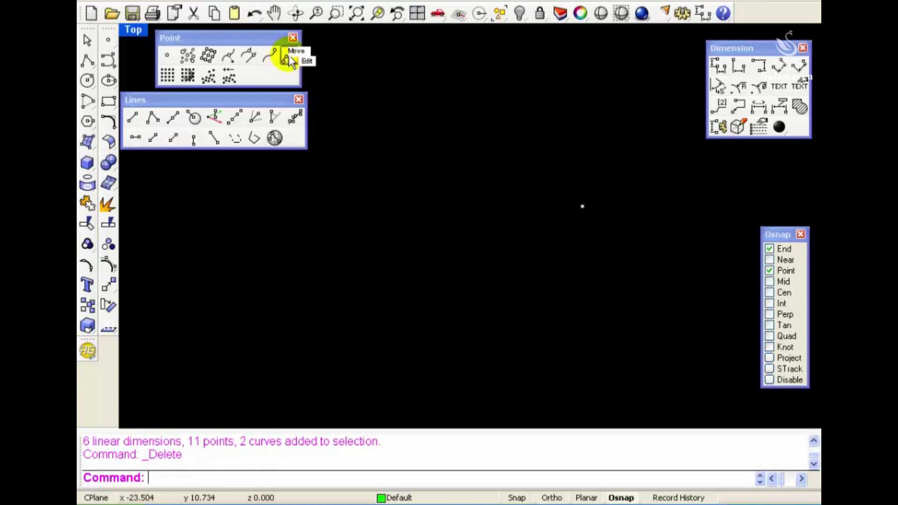
right_click(290, 57, "shift")
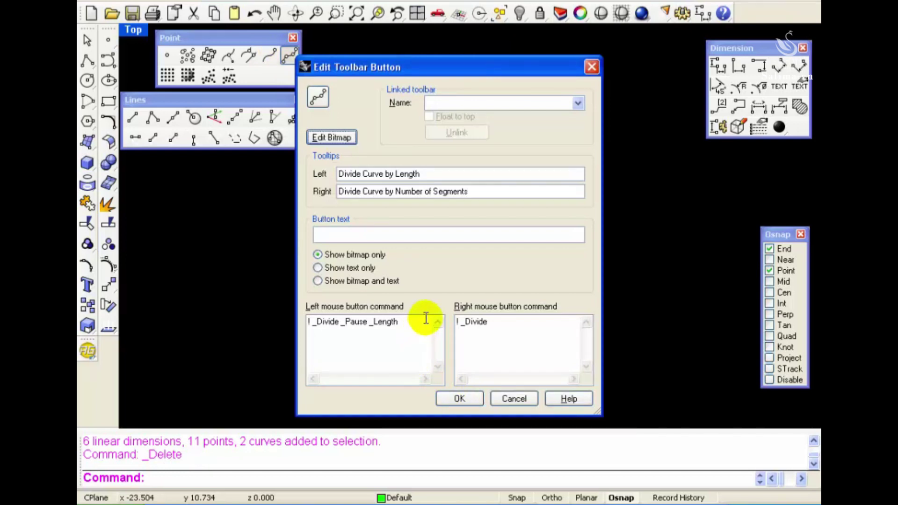
- Copy the Divide button's ! _Divide _Pause _Length macro text
left_click_drag(401, 321, 306, 322)
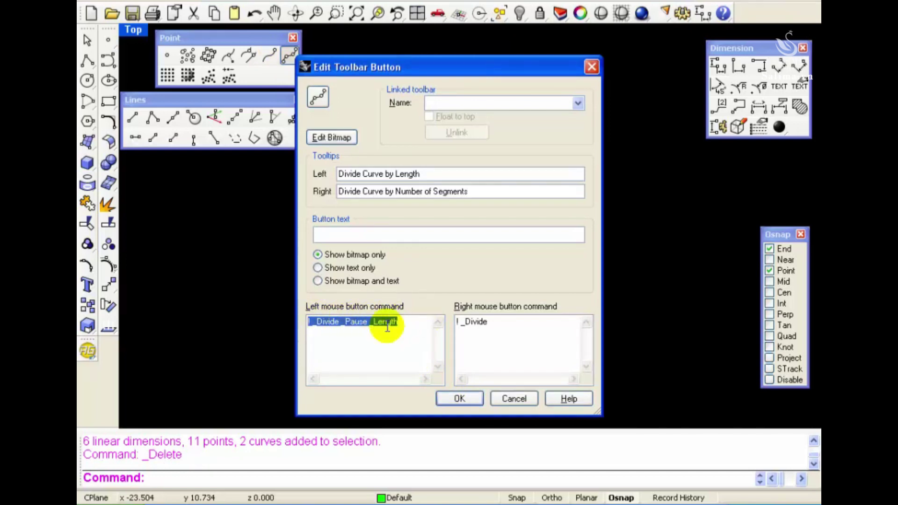
left_click_drag(488, 321, 271, 324)
left_click_drag(502, 323, 455, 322)
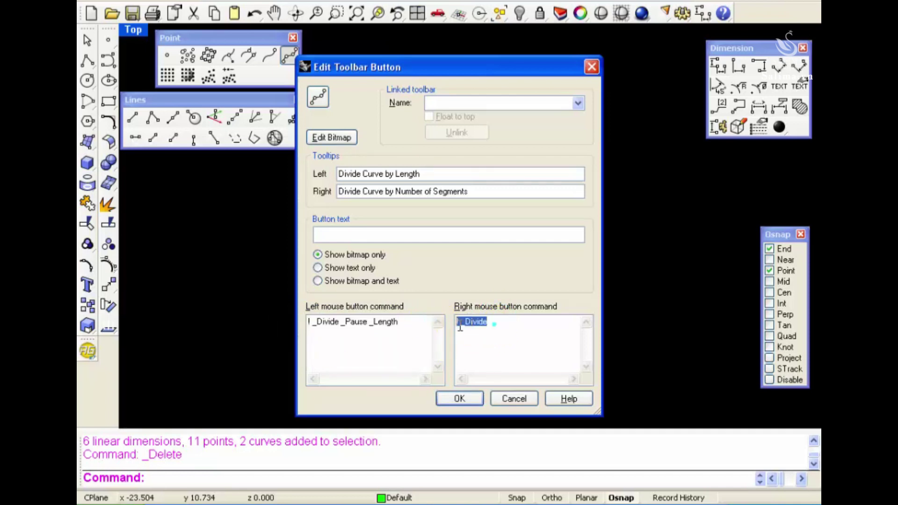
left_click(418, 327)
key("shift+Home")
left_click(504, 330)
key("shift+Home")
left_click(414, 353)
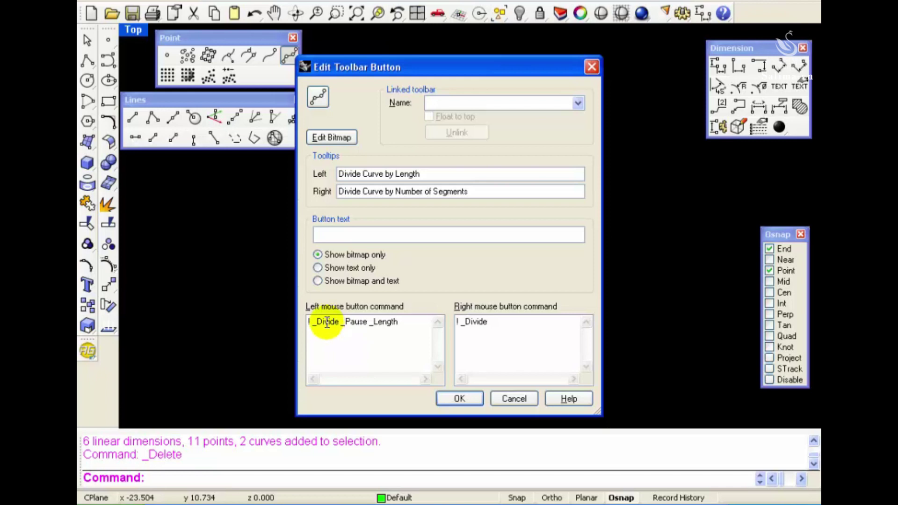
left_click_drag(407, 319, 285, 317)
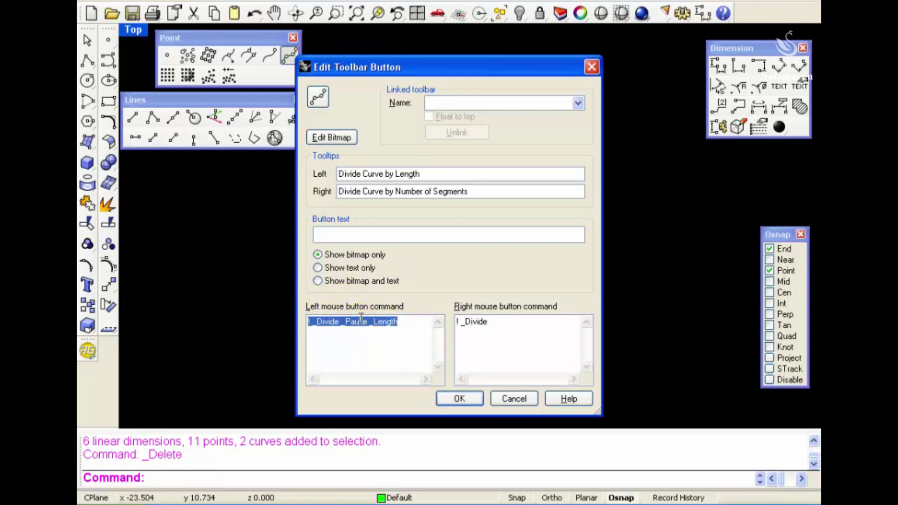
right_click(360, 321)
left_click(381, 356)
- Add alias DV with macro ! _Divide _Pause _Length in Options
left_click(456, 402)
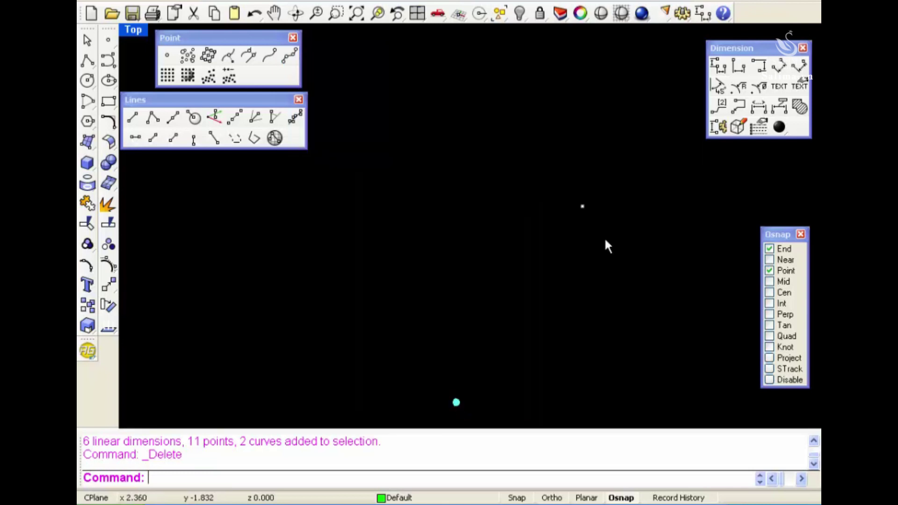
left_click(681, 13)
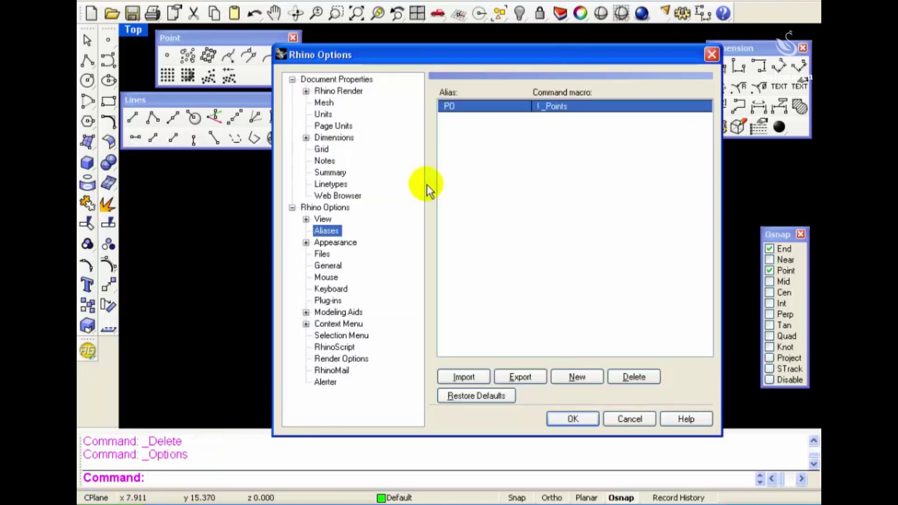
left_click(573, 374)
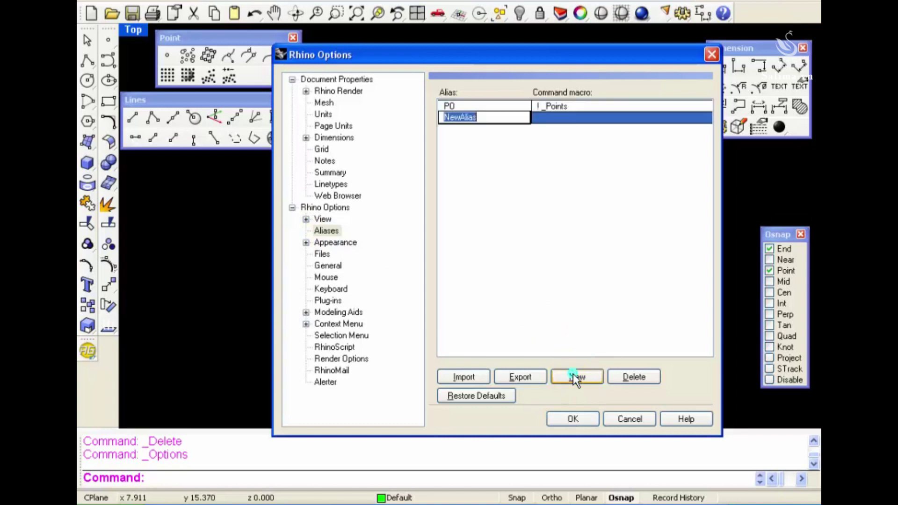
type("DV")
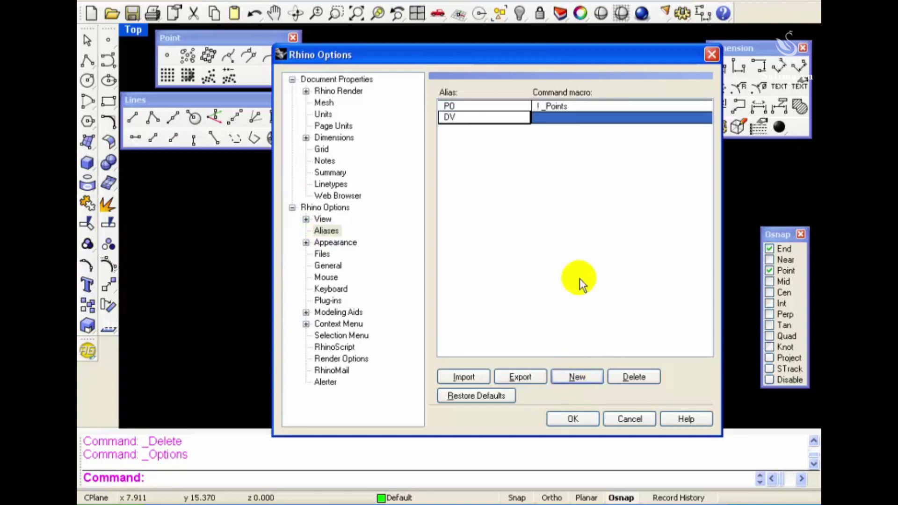
left_click(598, 119)
type("! _Divide _Pause _Length")
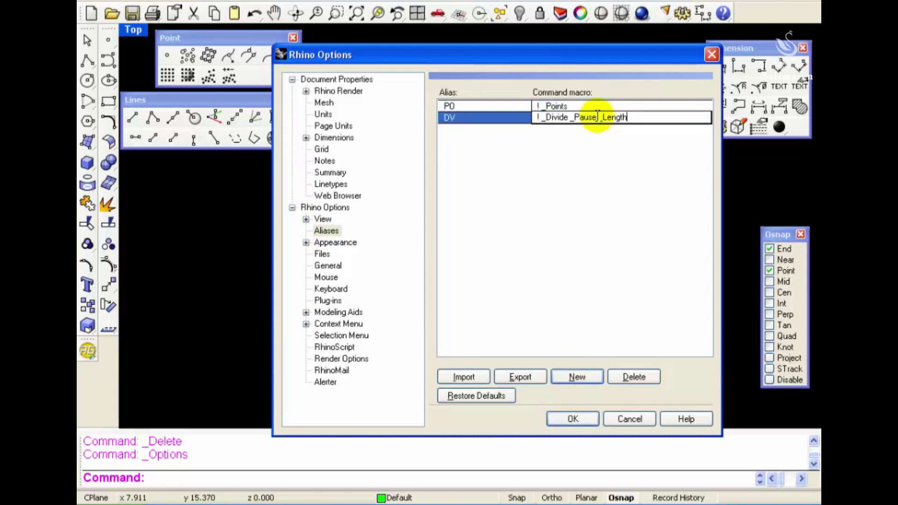
left_click(580, 417)
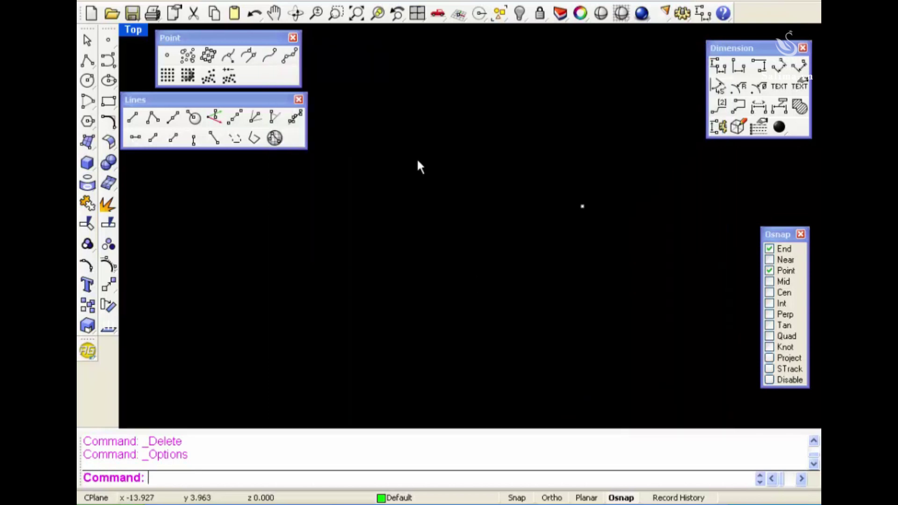
- Add alias VD running _Divide, copied from the Divide button
right_click(289, 60, "shift")
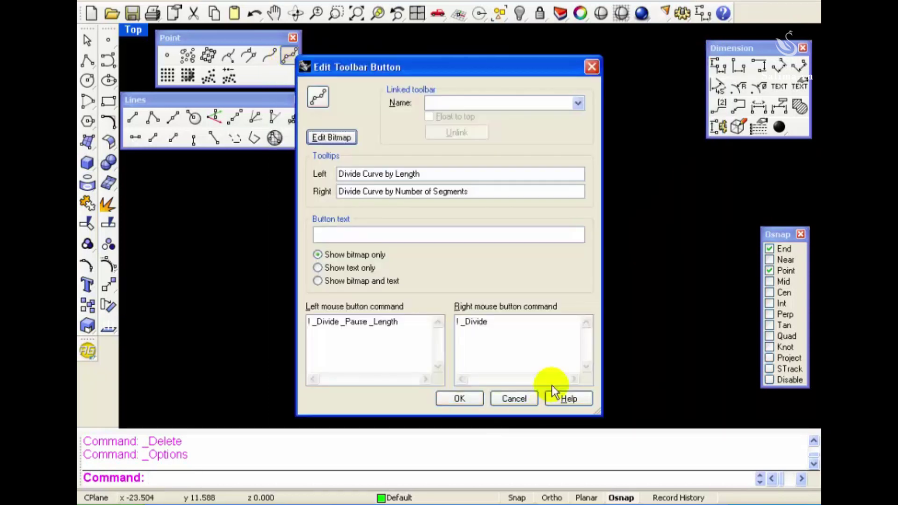
left_click(514, 322)
double_click(514, 323)
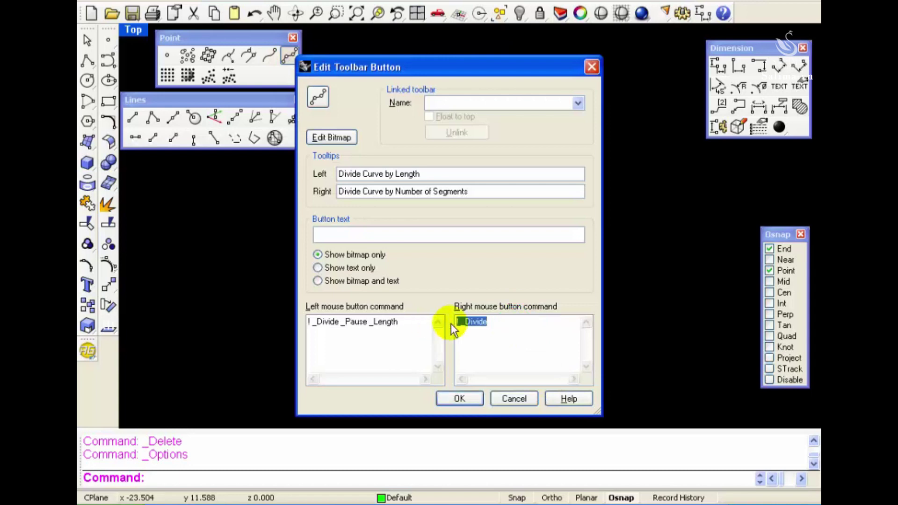
left_click(464, 400)
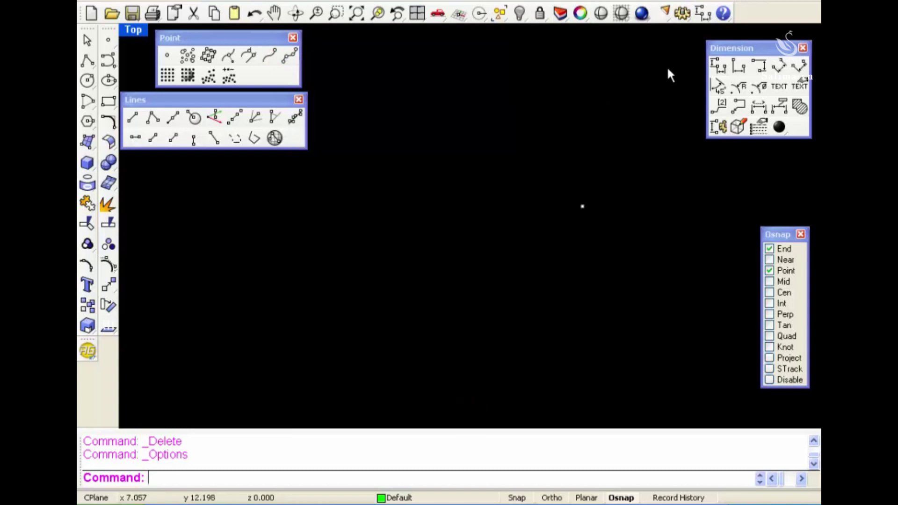
left_click(682, 11)
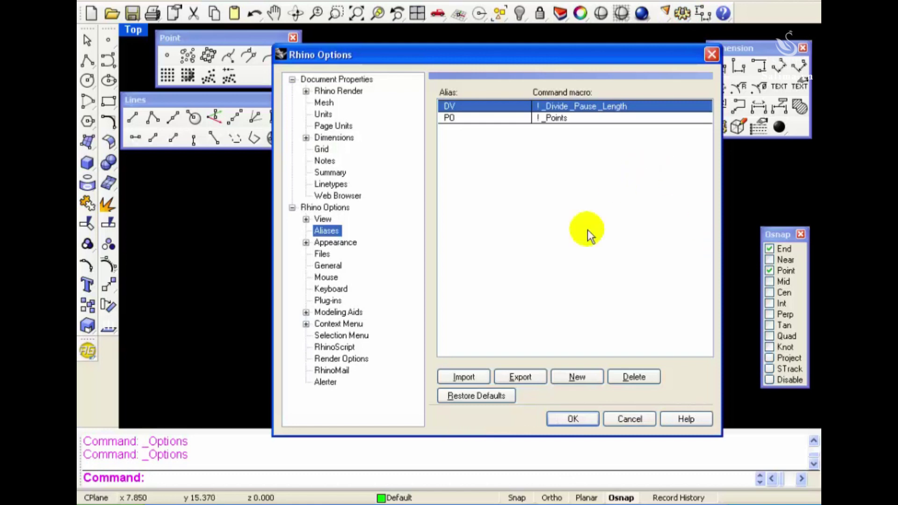
left_click(580, 375)
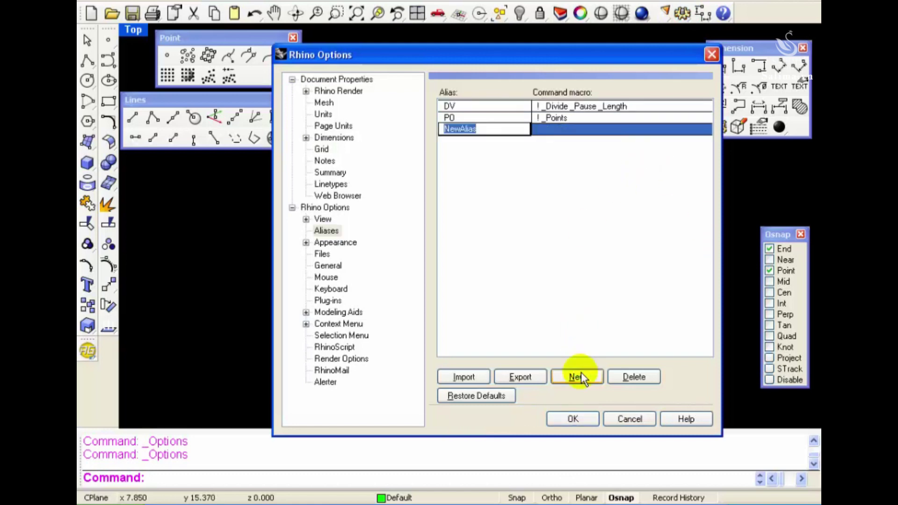
type("VD")
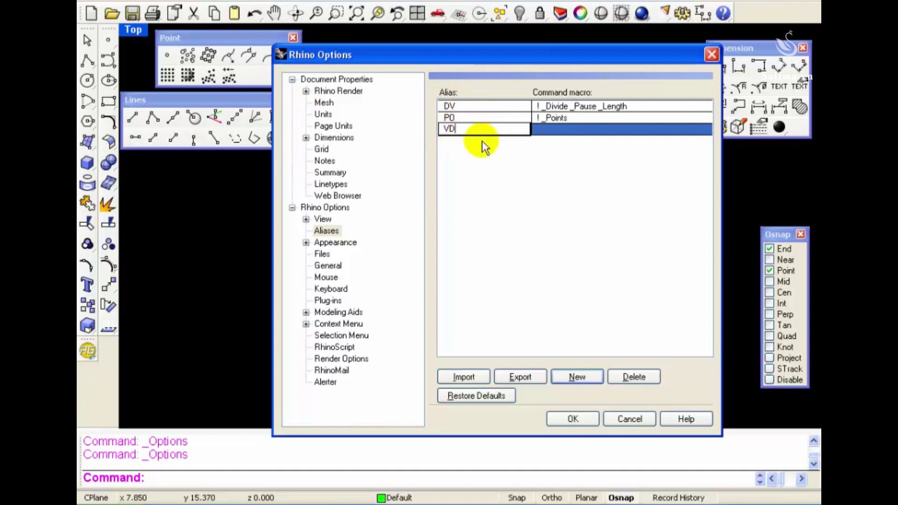
left_click(551, 128)
type("!_Divide")
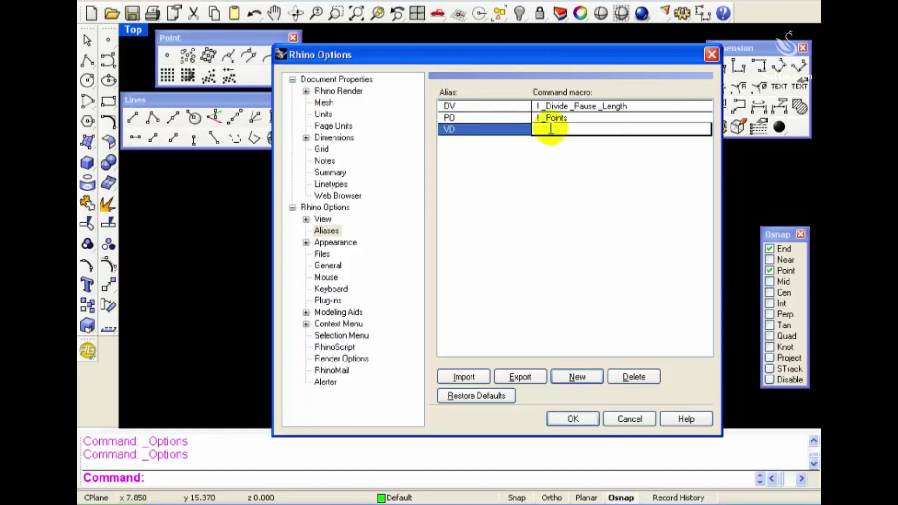
left_click(583, 414)
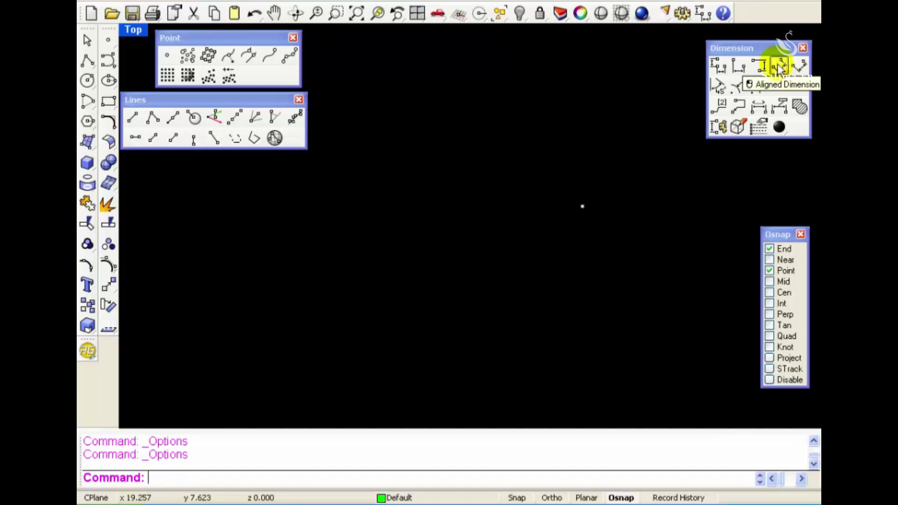
- Create alias AD with macro _DimAligned, taken from the Aligned Dimension button
right_click(777, 69, "shift")
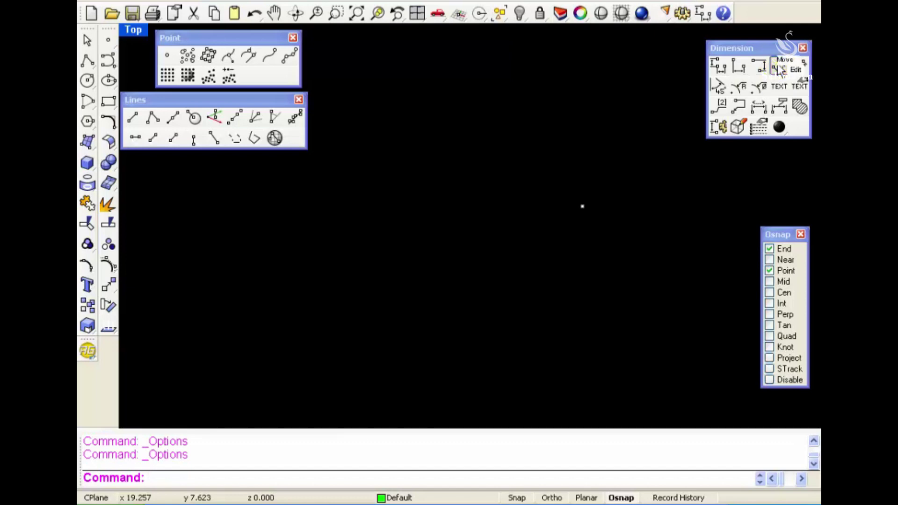
left_click_drag(388, 326, 299, 327)
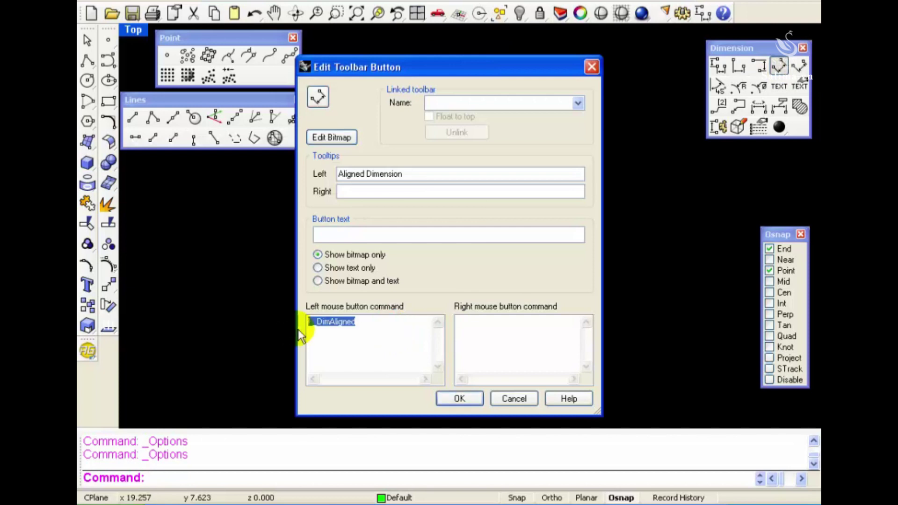
left_click(455, 395)
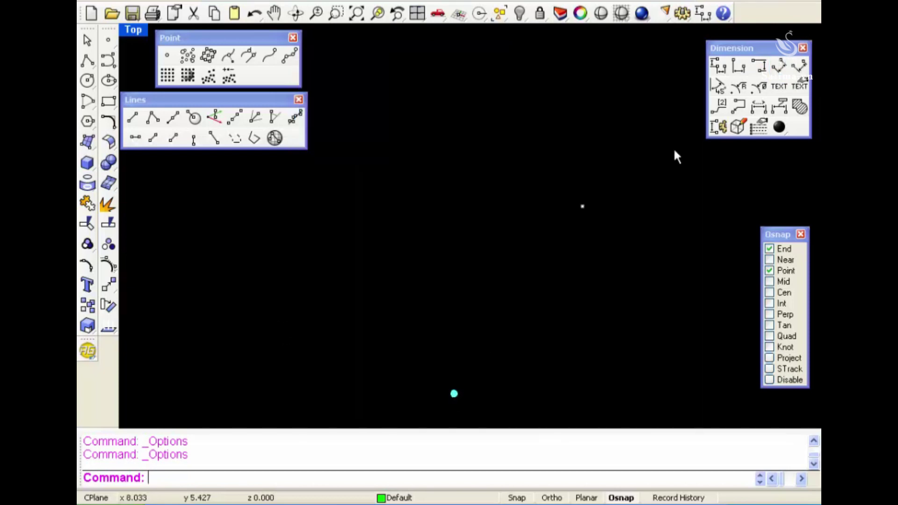
left_click(687, 19)
left_click(577, 378)
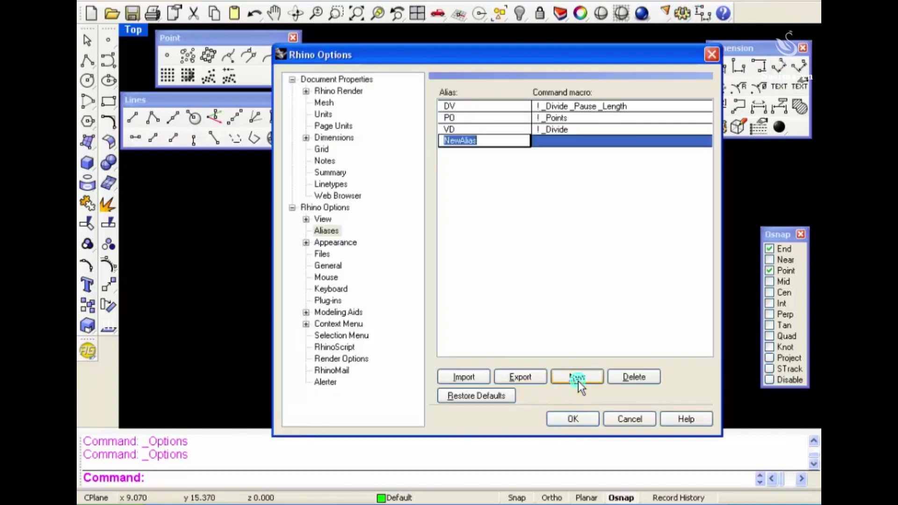
type("AD")
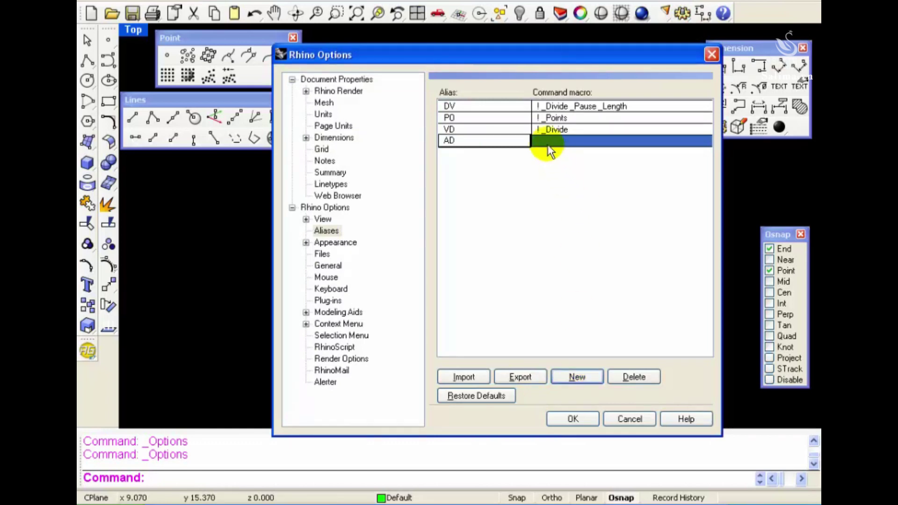
left_click(546, 141)
type("_DimAligned")
left_click(568, 419)
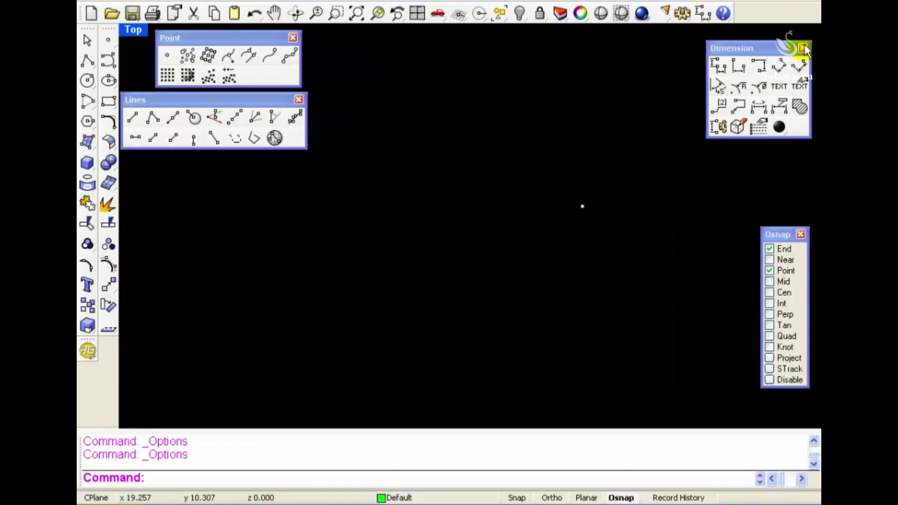
left_click(802, 48)
left_click(289, 57)
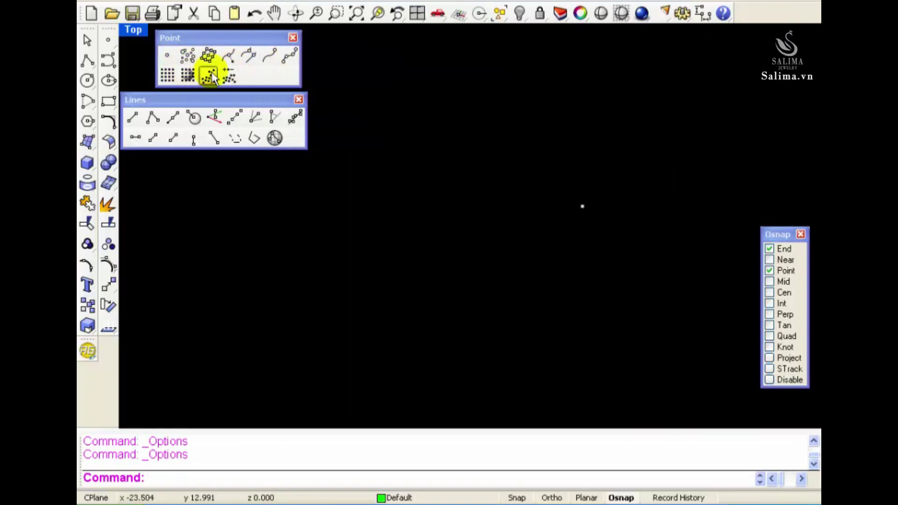
- Tidy the tool panels and draw a near-vertical 15-unit line
left_click(292, 37)
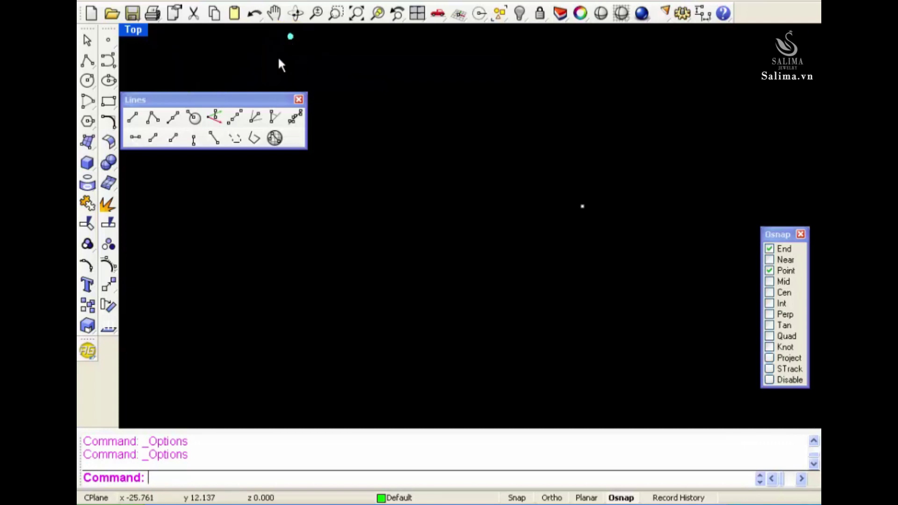
left_click_drag(268, 99, 262, 46)
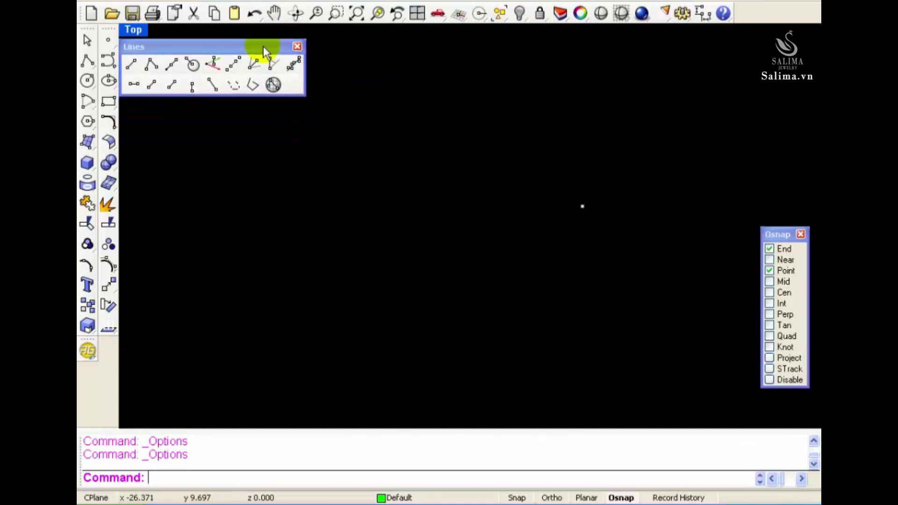
left_click(131, 65)
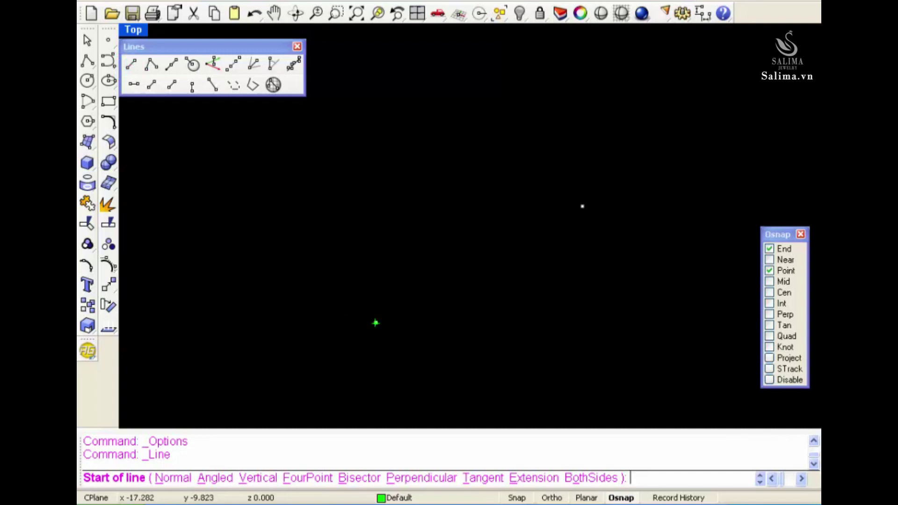
left_click(403, 335)
type("15")
key("Return")
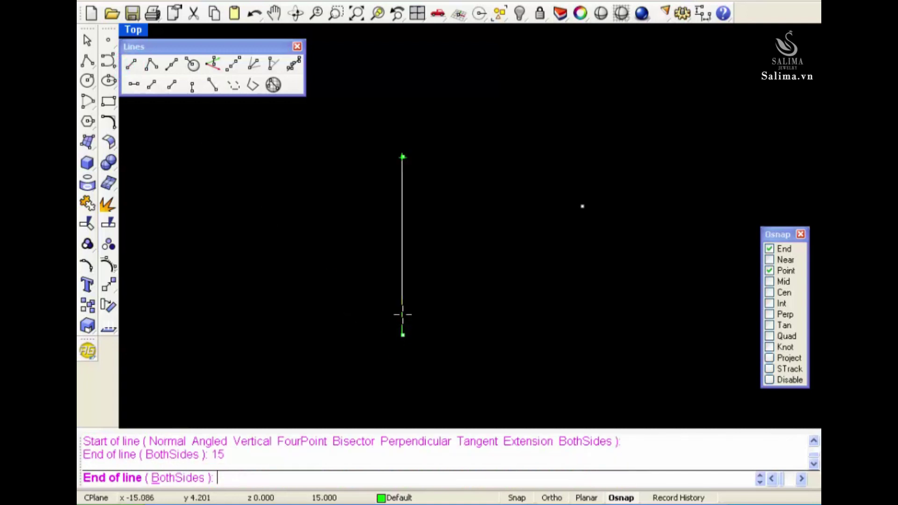
left_click(427, 158)
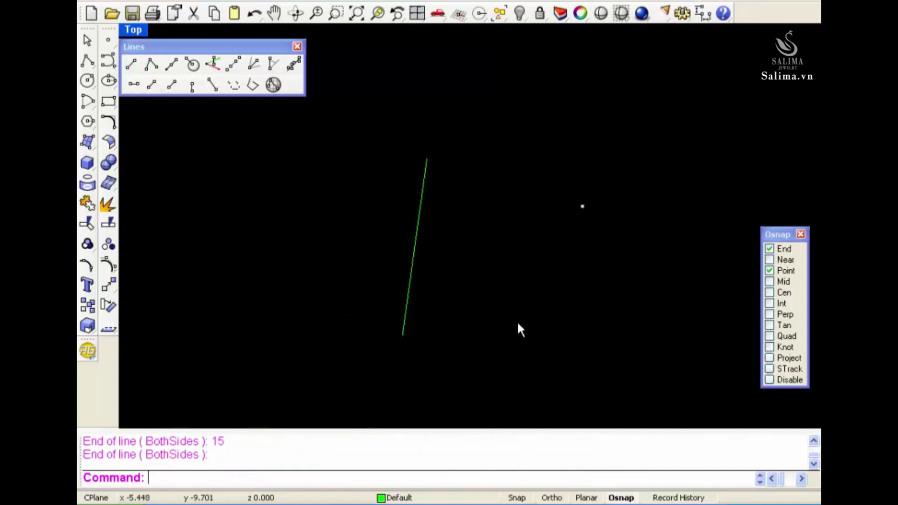
- Draw a second 15-unit line to the right of the first
key("Return")
left_click(513, 337)
type("1")
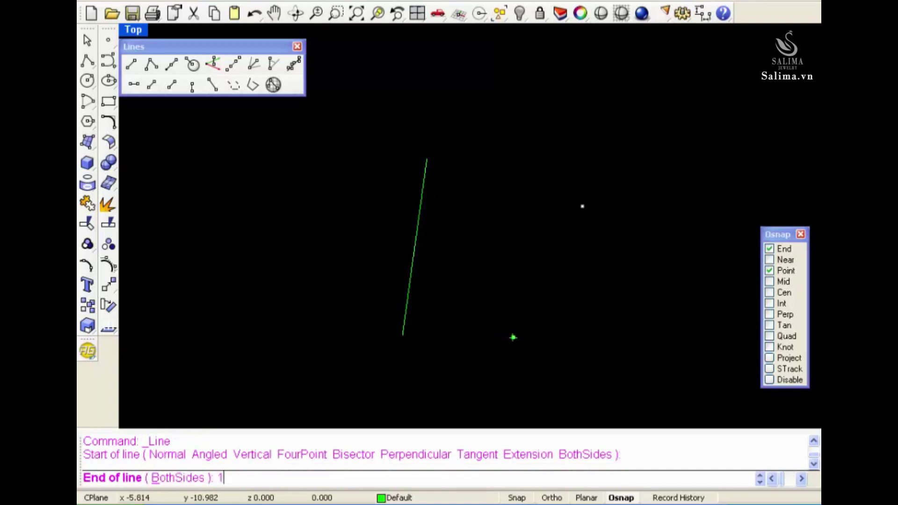
type("5")
key("Return")
left_click(532, 178)
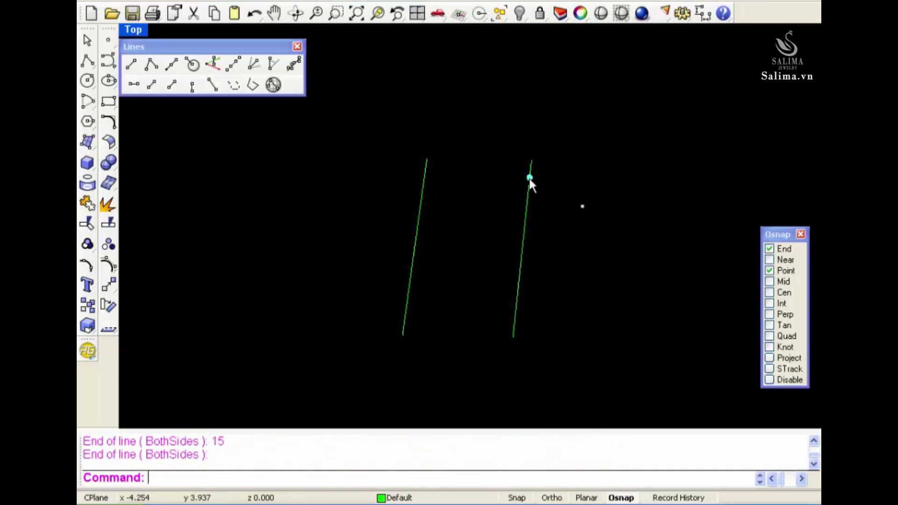
left_click(417, 228)
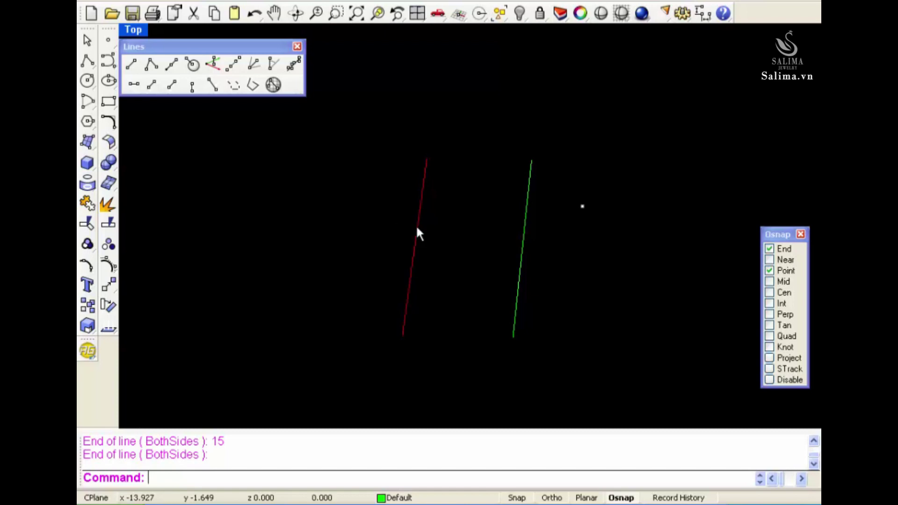
type("DV")
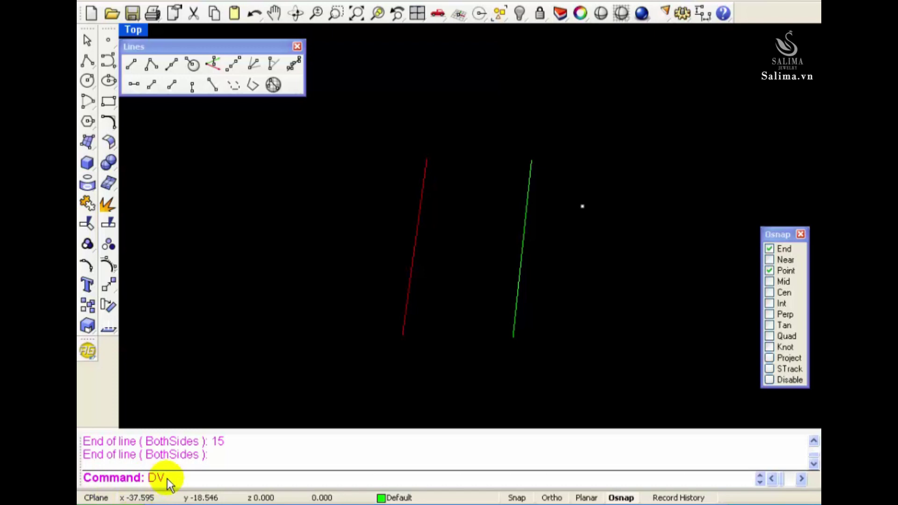
- Divide the left line by a segment length of 1.7
key("Return")
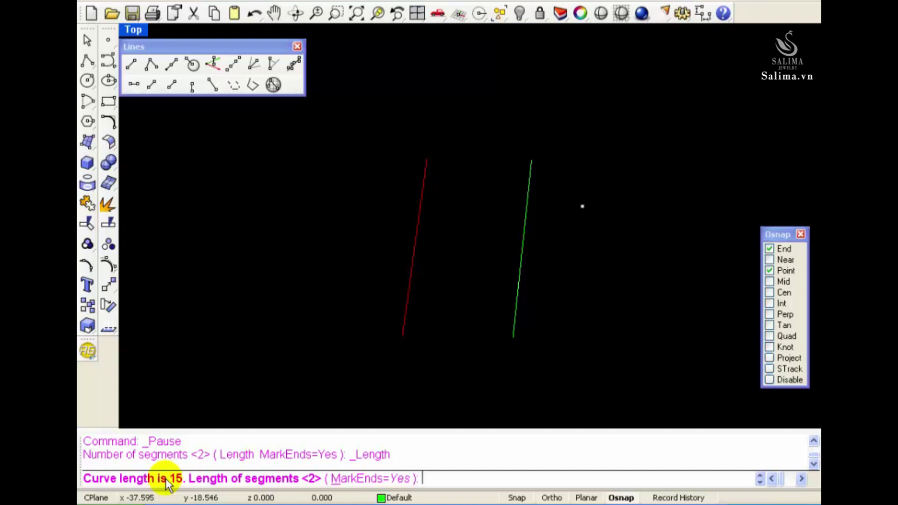
type("1.7")
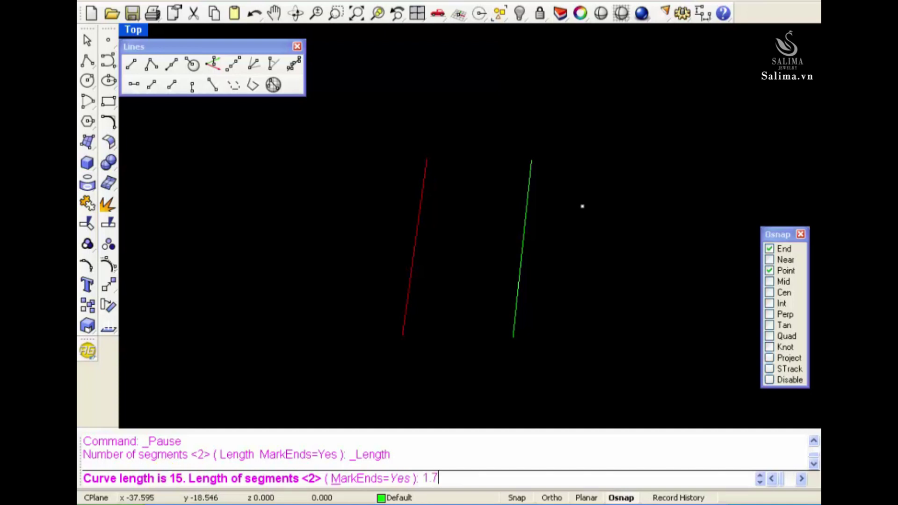
key("Return")
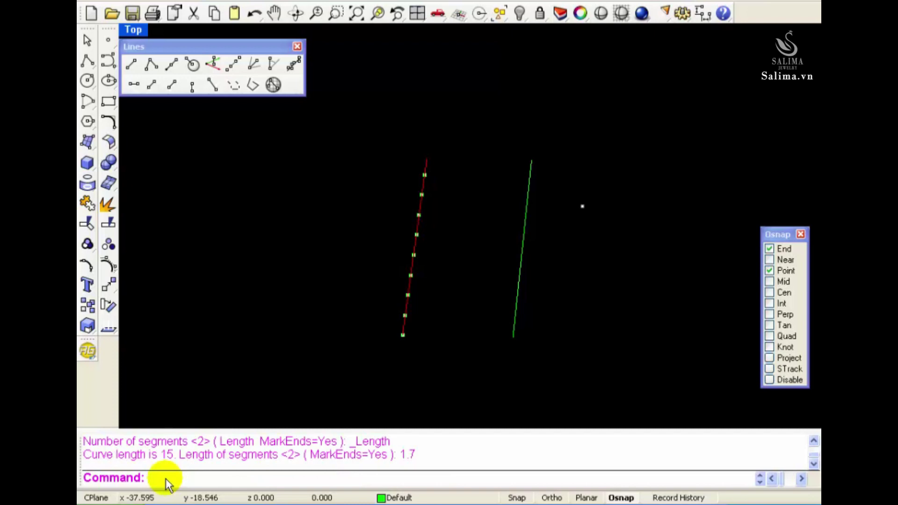
- Divide the right line into 5 equal segments with the VD alias
left_click(510, 334)
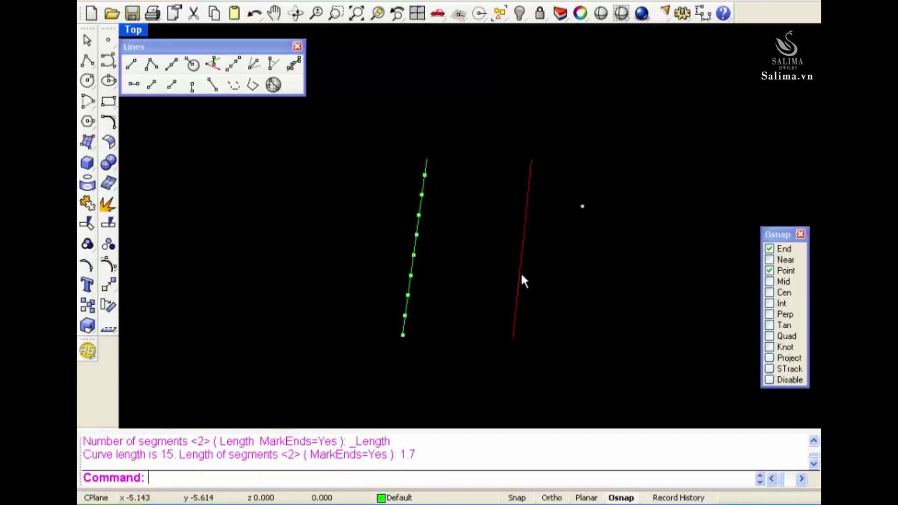
type("VD")
key("Return")
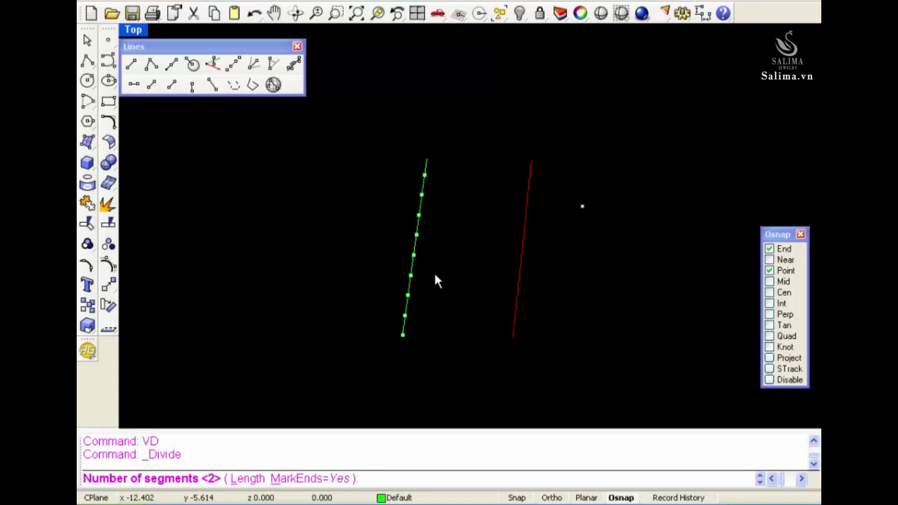
type("5")
key("Return")
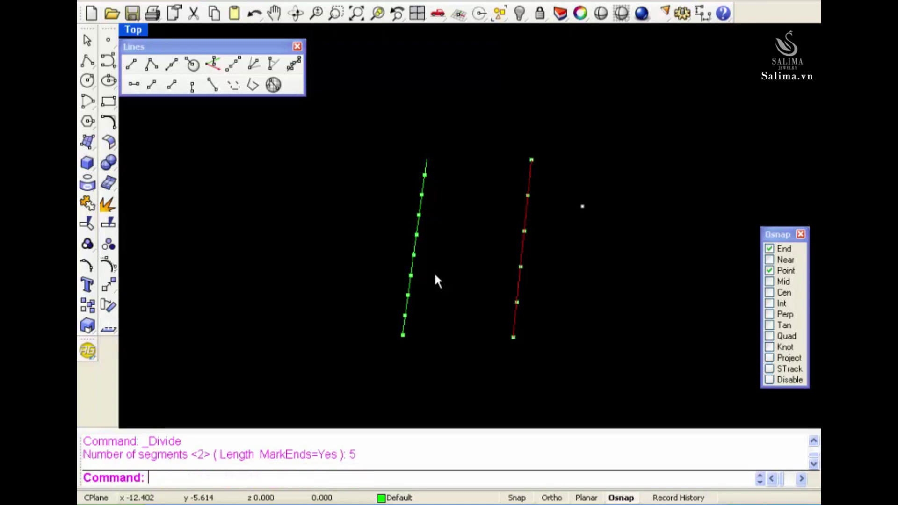
left_click(432, 274)
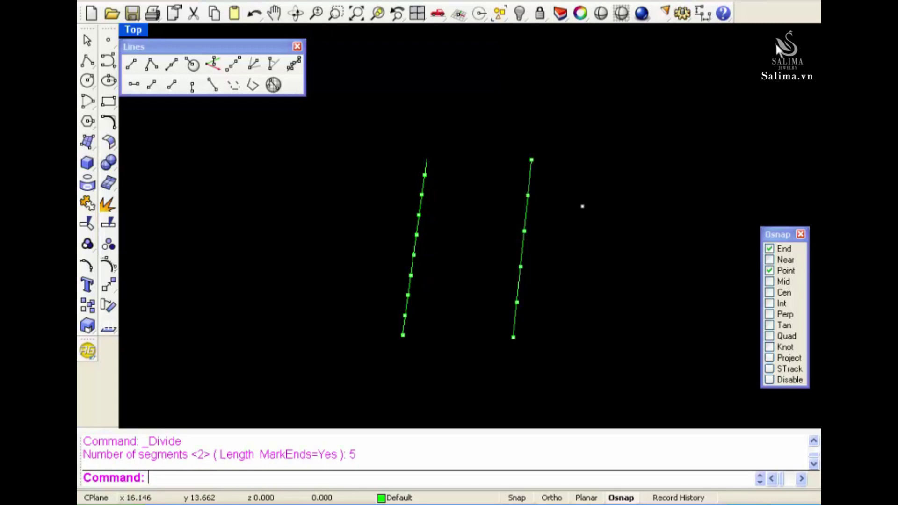
left_click_drag(704, 14, 747, 41)
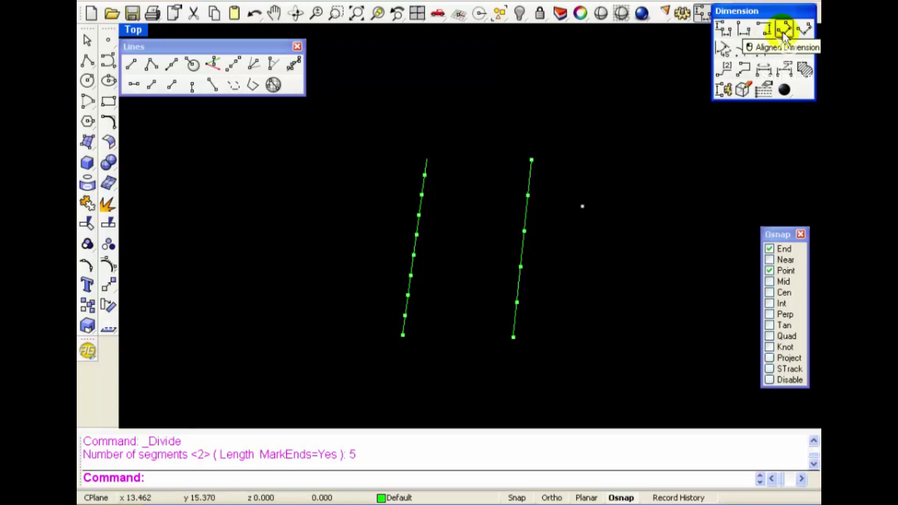
- Add aligned 3.00 dimensions to the bottom two right-line segments with the AD alias
left_click(638, 132)
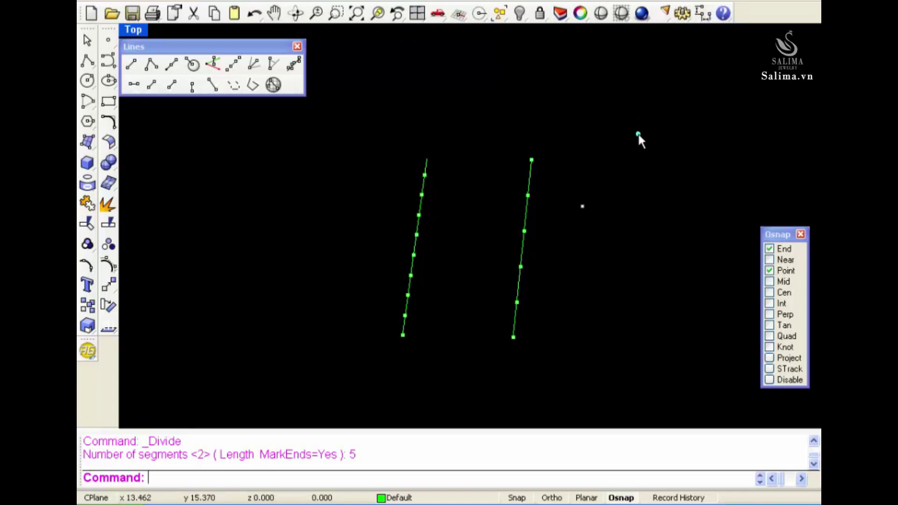
type("AD")
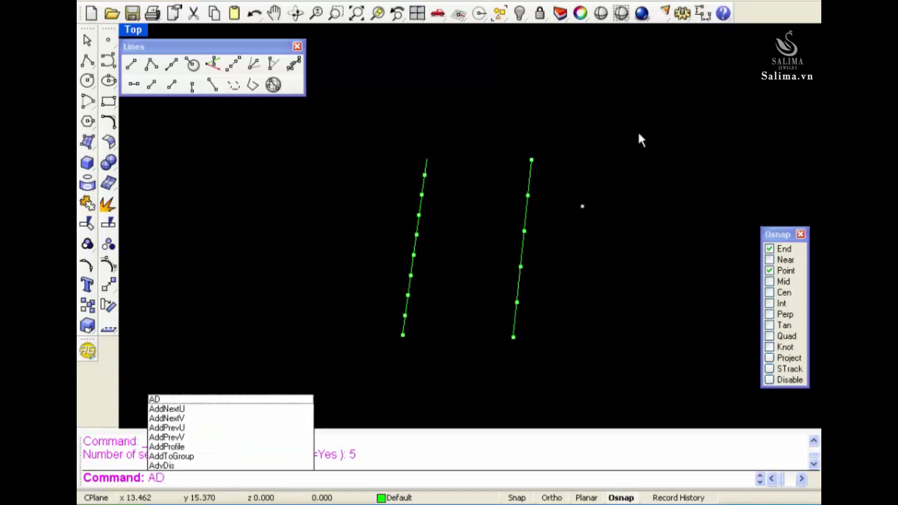
key("Return")
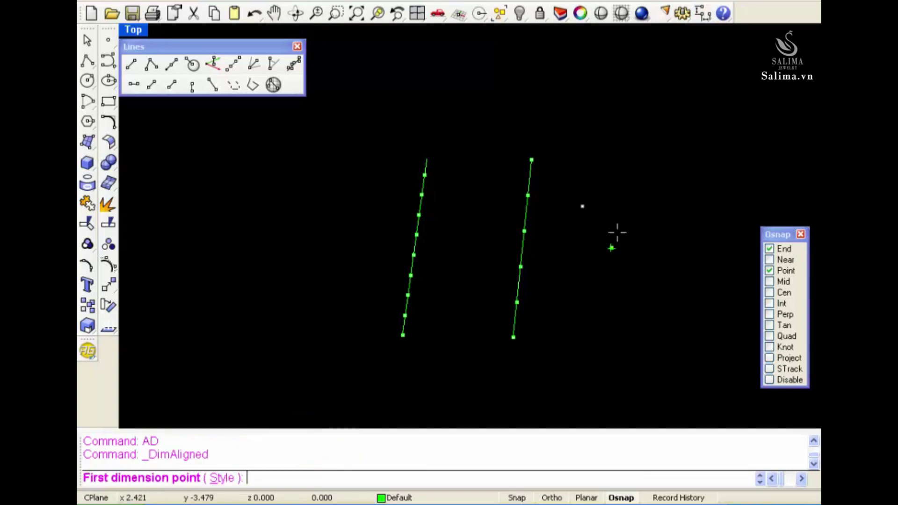
left_click(515, 335)
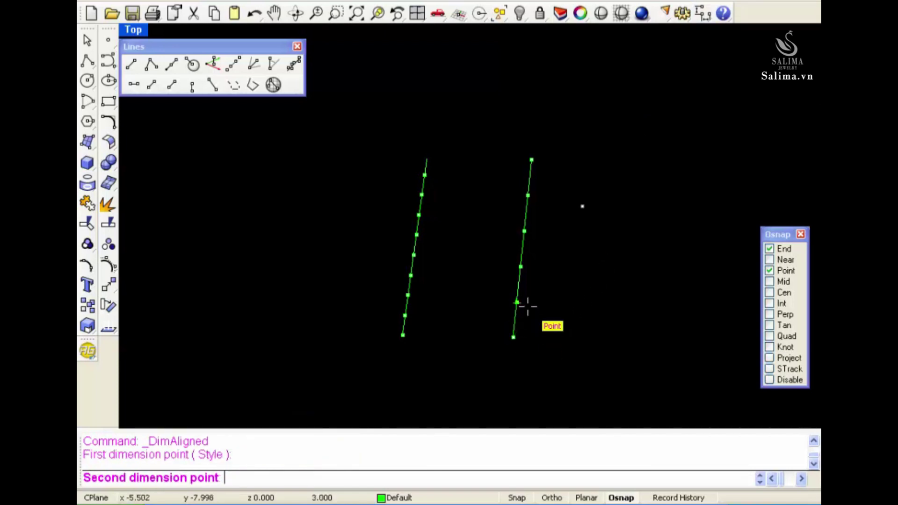
left_click(520, 303)
left_click(570, 315)
key("Return")
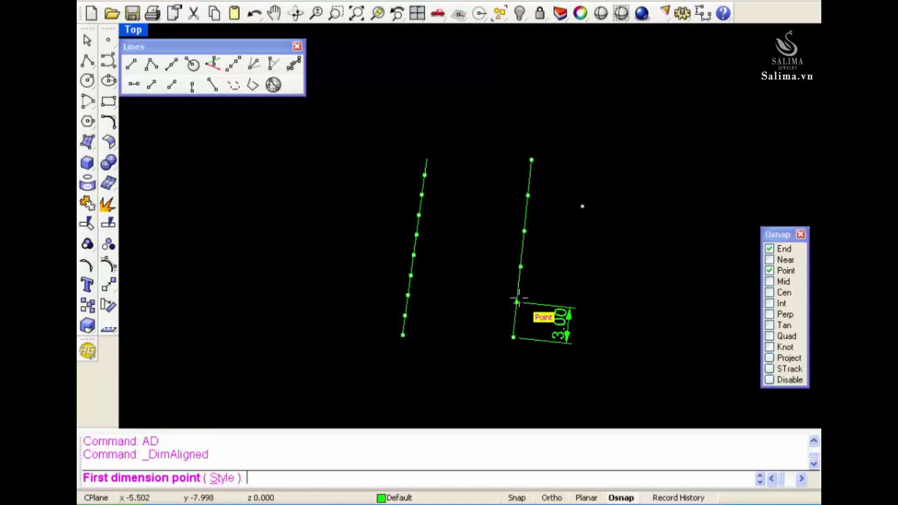
left_click(517, 303)
left_click(520, 267)
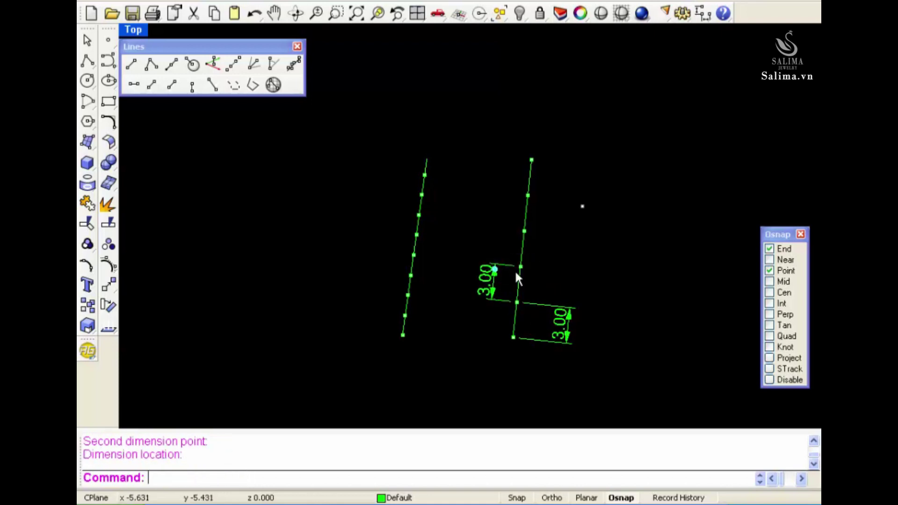
key("Return")
- Dimension the third, fourth and top right-line segments with aligned 3.00 dimensions
left_click(520, 267)
left_click(524, 231)
left_click(581, 240)
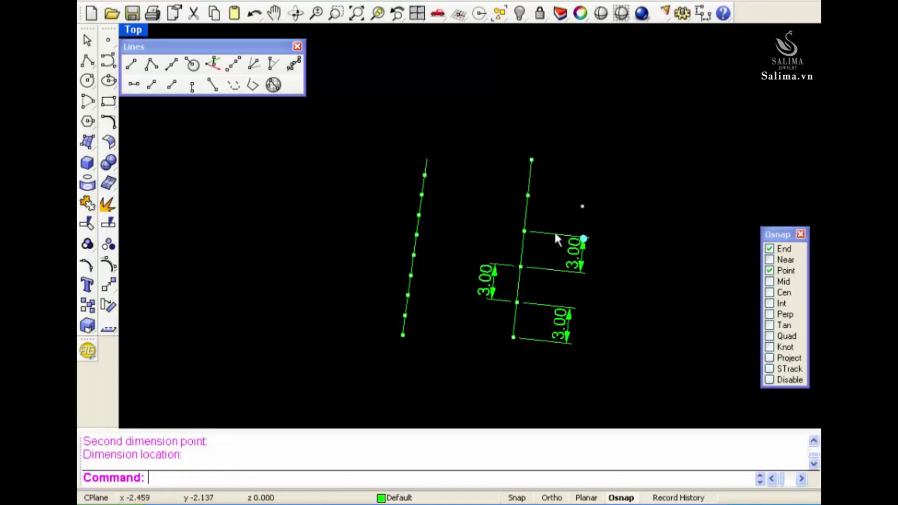
key("Return")
left_click(524, 231)
left_click(528, 195)
left_click(503, 187)
key("Return")
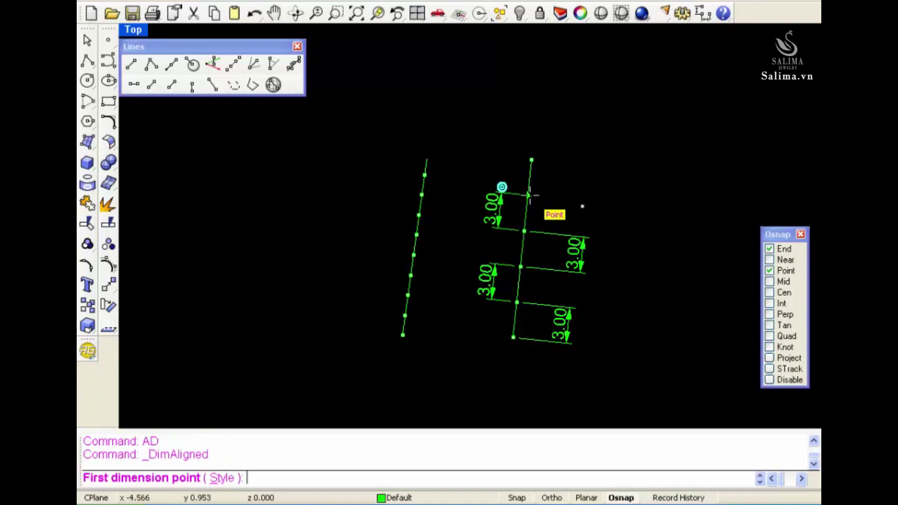
left_click(528, 195)
left_click(532, 161)
left_click(584, 165)
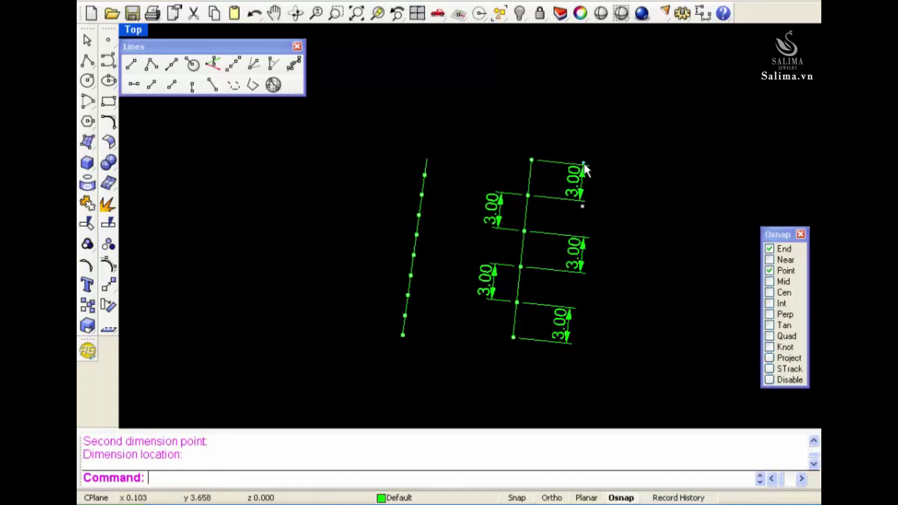
- Add aligned 1.70 dimensions to the bottom two segments of the left line
key("Return")
left_click(403, 335)
left_click(405, 314)
left_click(368, 305)
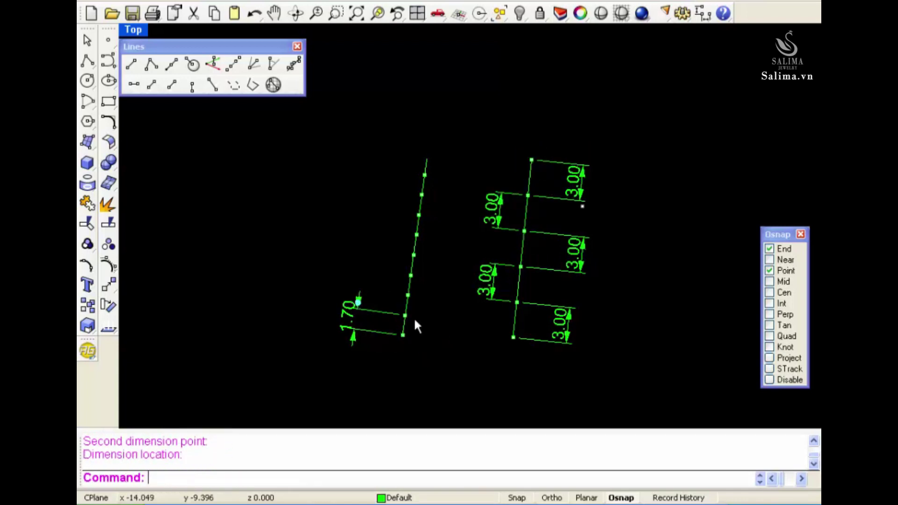
key("Return")
left_click(405, 315)
left_click(408, 294)
left_click(342, 274)
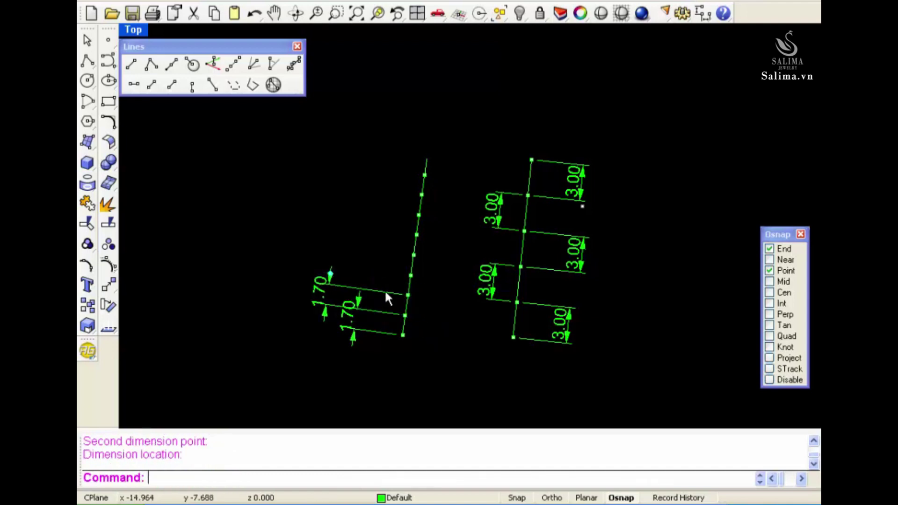
- Dimension the next two left-line segments with aligned 1.70 dimensions
key("Return")
left_click(408, 294)
left_click(411, 275)
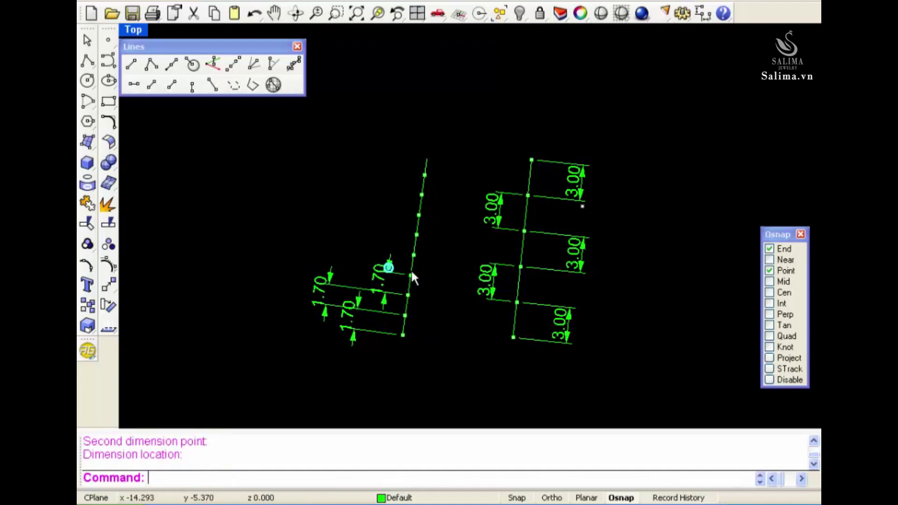
key("Return")
left_click(411, 275)
left_click(414, 255)
left_click(363, 234)
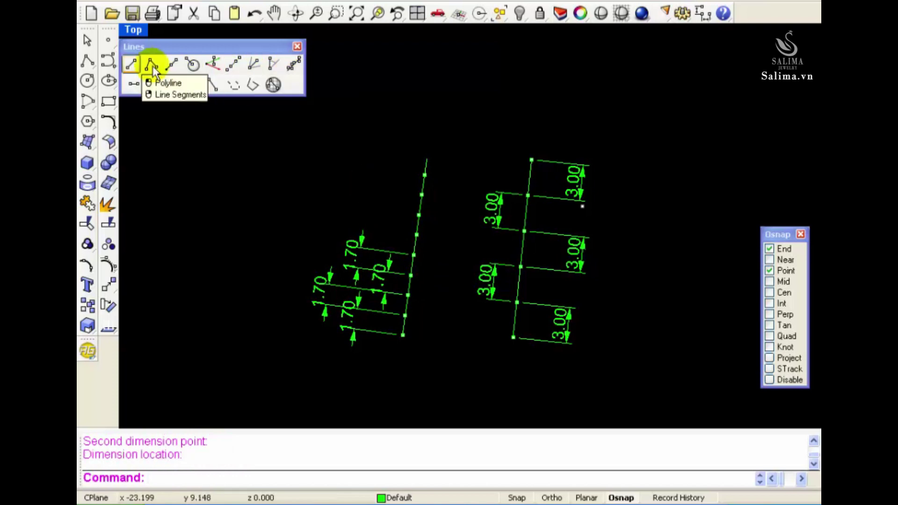
- Move the Lines toolbar lower and tear off the Point tools as a floating panel
left_click_drag(186, 52, 183, 102)
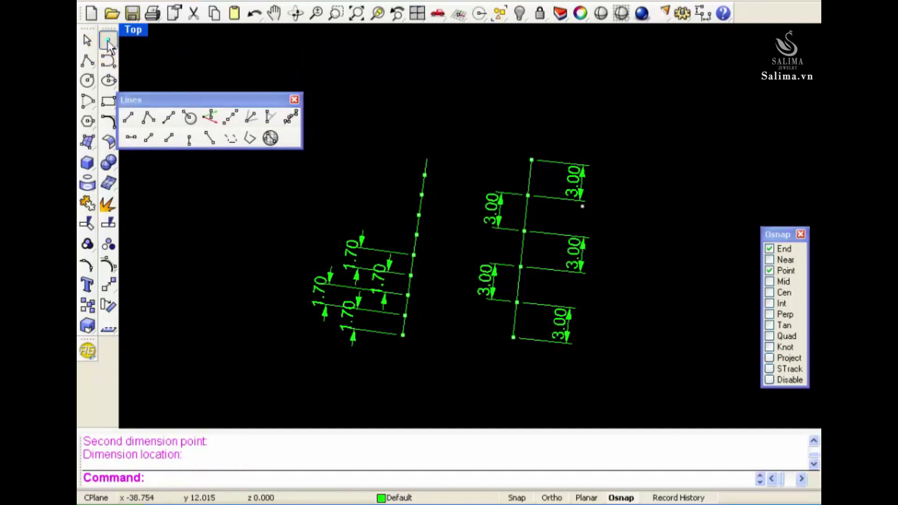
left_click(108, 43)
left_click_drag(152, 40, 170, 41)
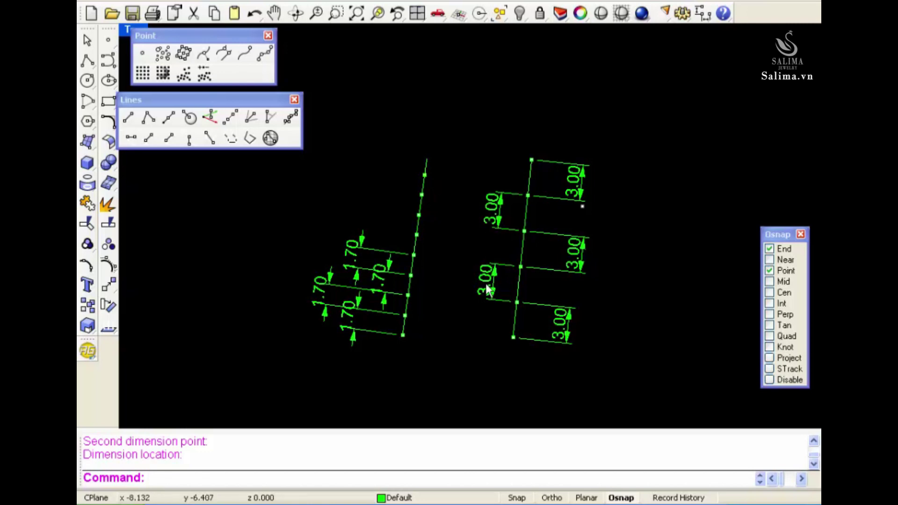
- Select the bottom and middle 3.00 dimensions on the right line to inspect them, then deselect
left_click(568, 329)
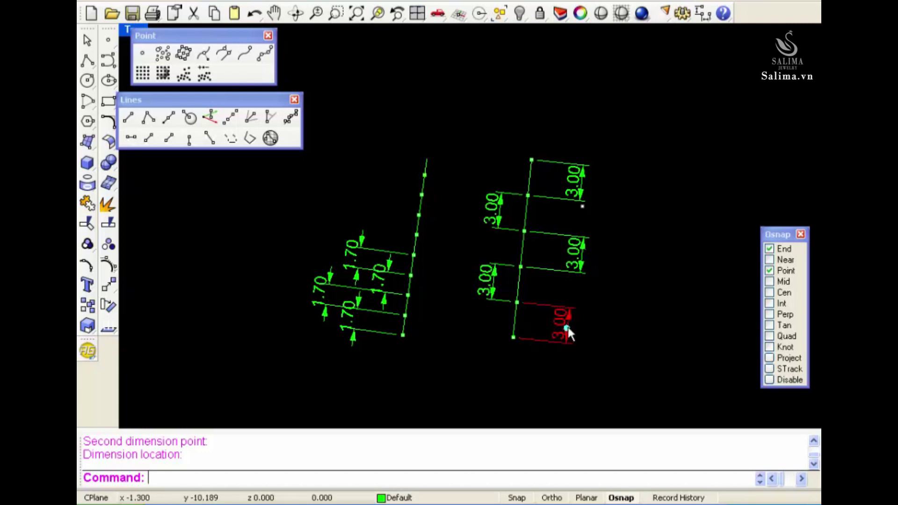
left_click(577, 263)
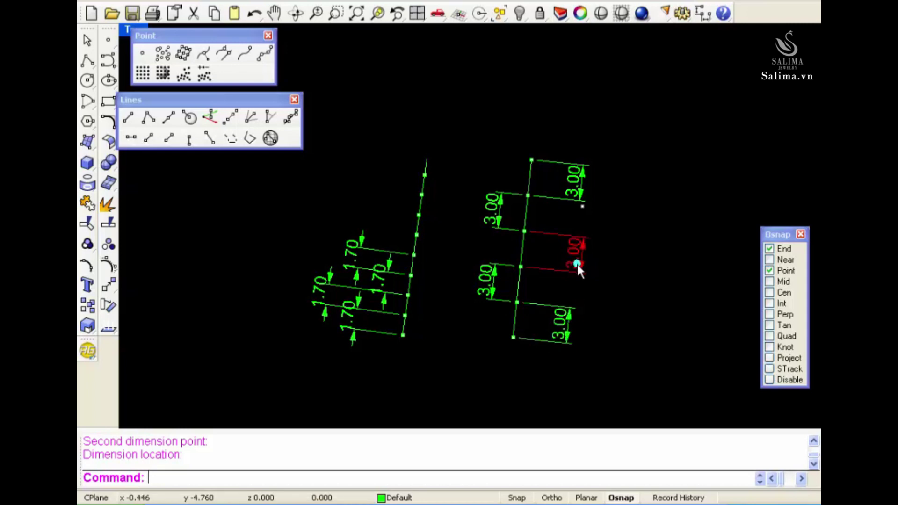
left_click(661, 312)
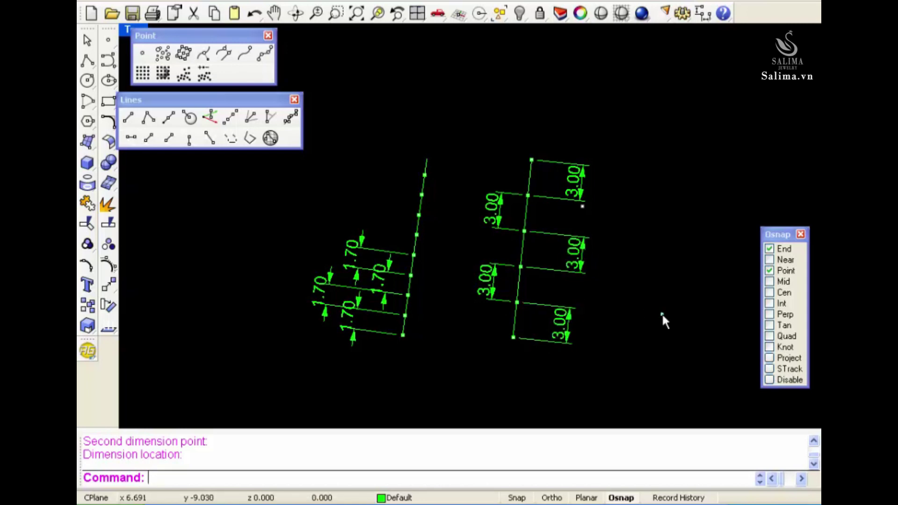